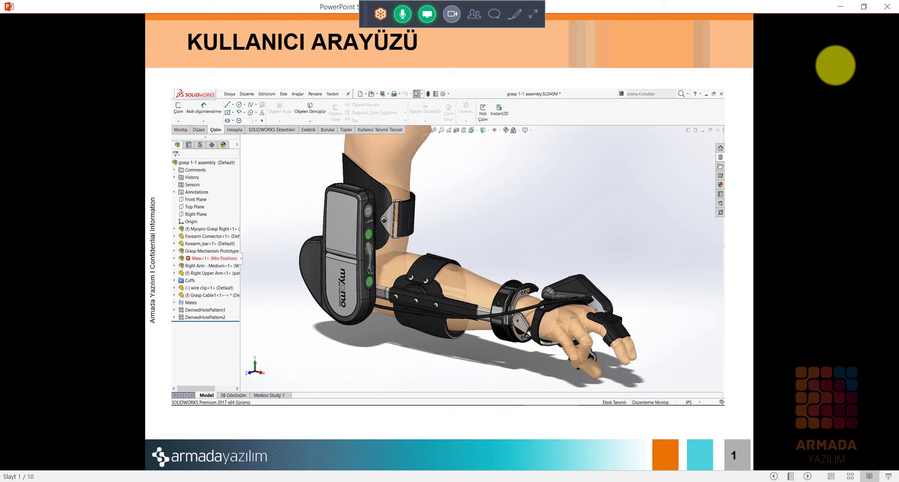
# Leave the PowerPoint slideshow to bring up grasp 1-1 assembly.SLDASM in SOLIDWORKS.
pyautogui.hotkey('alt', 'Tab')
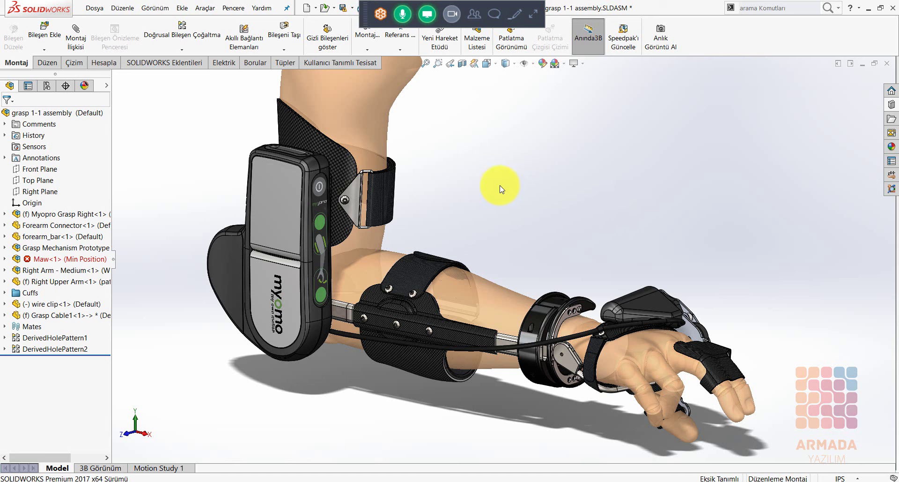
# Zoom in on the orthosis wrist and show the bracket's mates, revealing broken Coincident3.
pyautogui.moveTo(504, 187); pyautogui.dragTo(525, 242, button='right')
pyautogui.moveTo(499, 260); pyautogui.dragTo(653, 421)
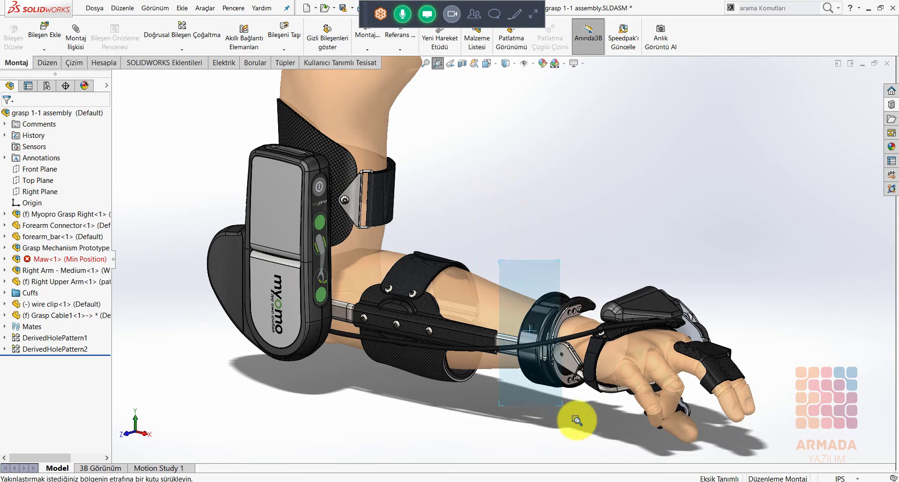
pyautogui.press('Escape')
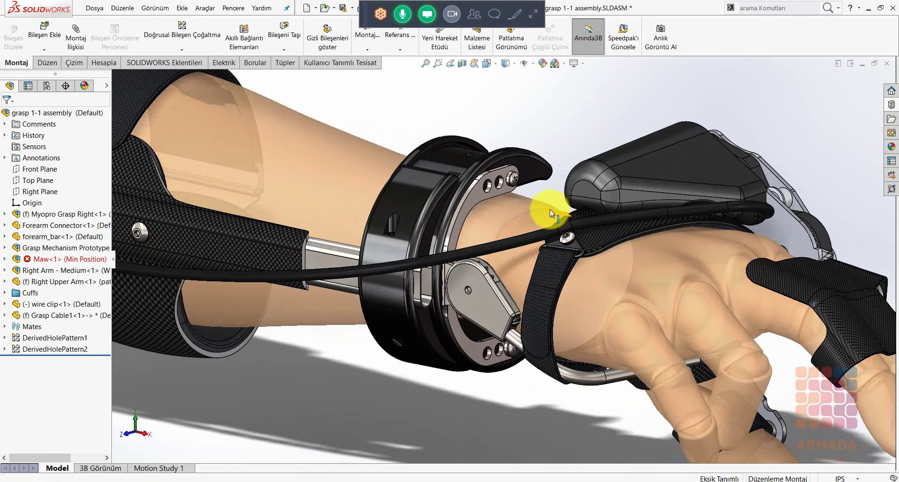
pyautogui.click(480, 196)
pyautogui.press('d')
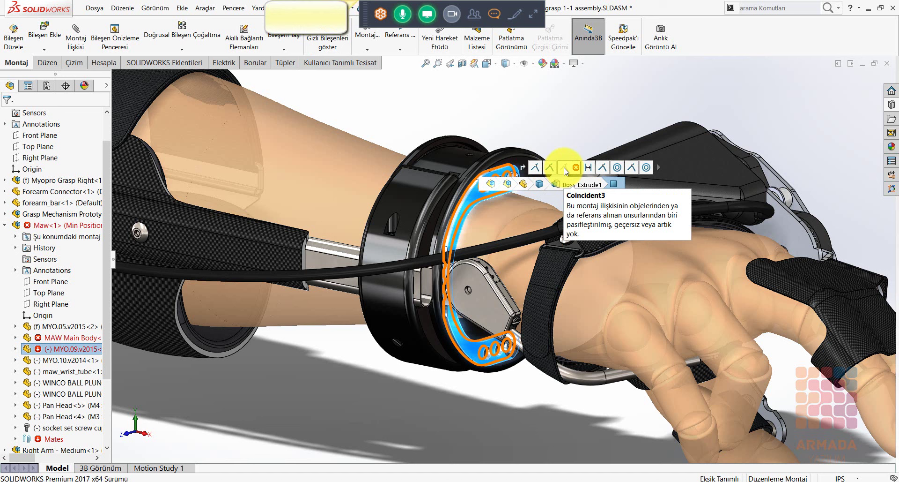
# Replace Coincident3's missing plane with a bracket face, then make the hand and forearm transparent.
pyautogui.click(566, 170)
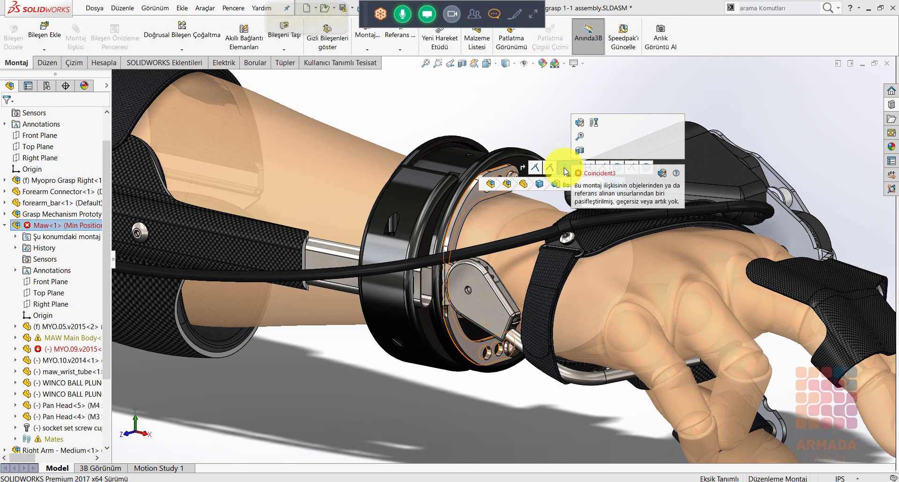
pyautogui.click(661, 173)
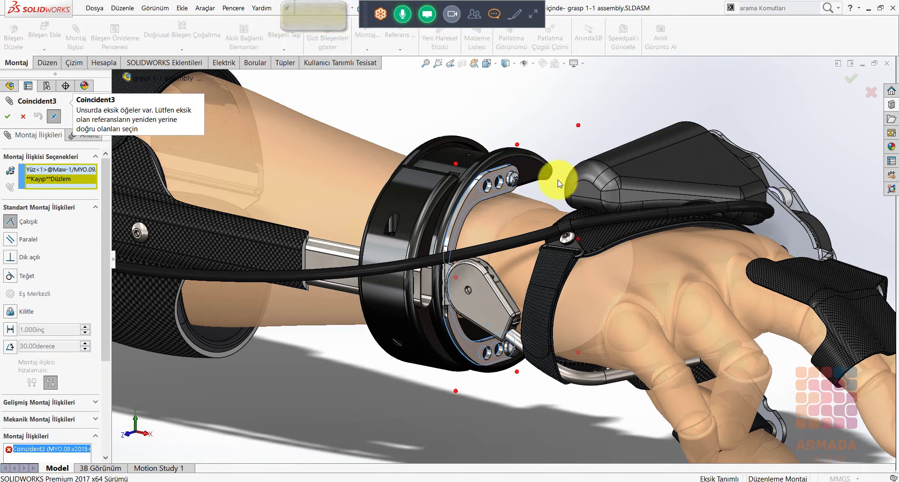
pyautogui.click(529, 167)
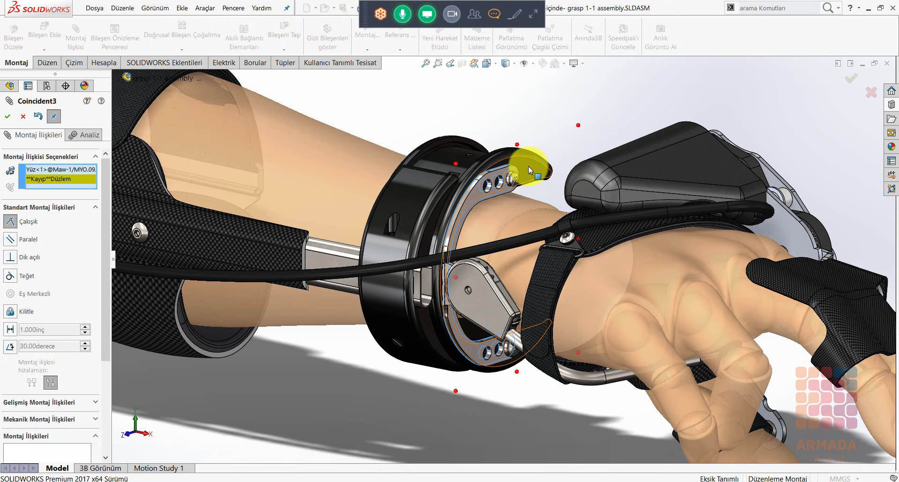
pyautogui.click(658, 153)
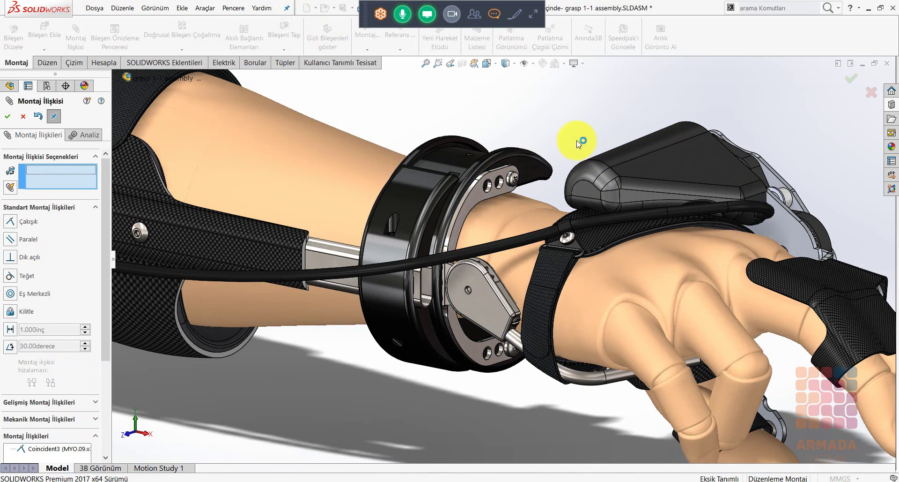
pyautogui.press('Escape')
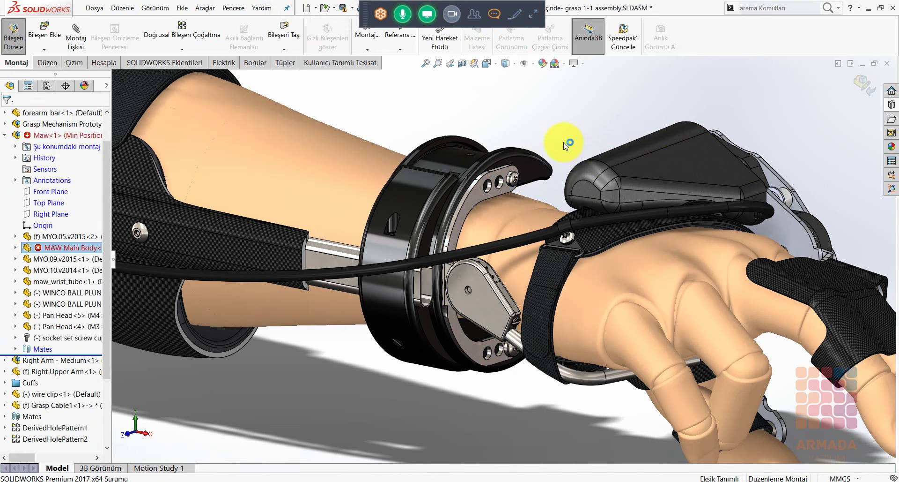
pyautogui.click(573, 151)
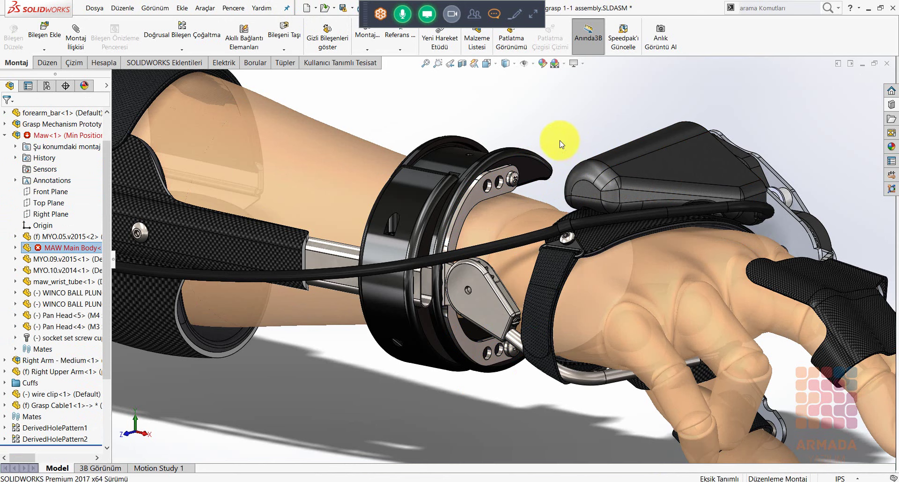
# Open MAW Main Body.SLDPRT from its ring and hide all planes and sketch lines.
pyautogui.click(447, 157)
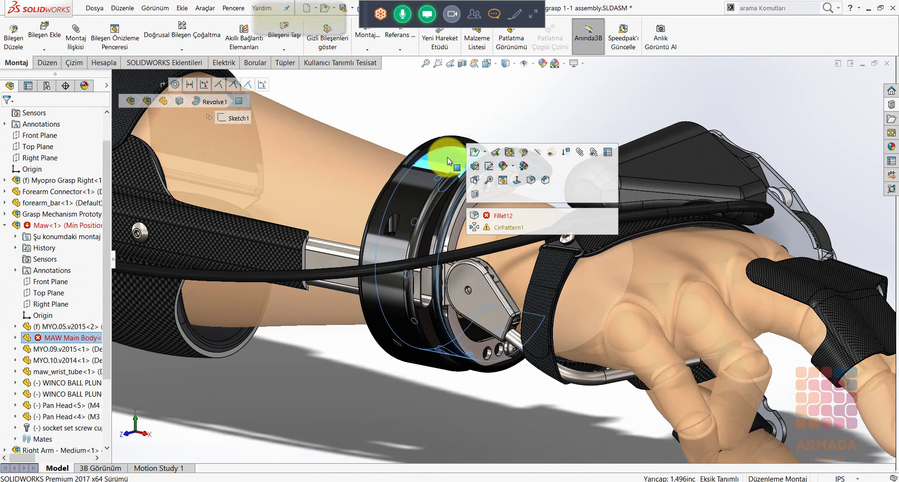
pyautogui.click(483, 151)
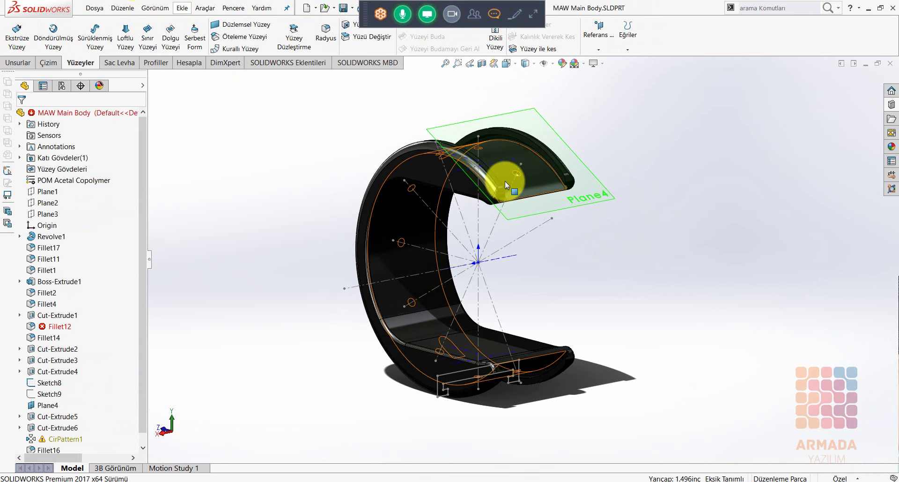
pyautogui.click(553, 63)
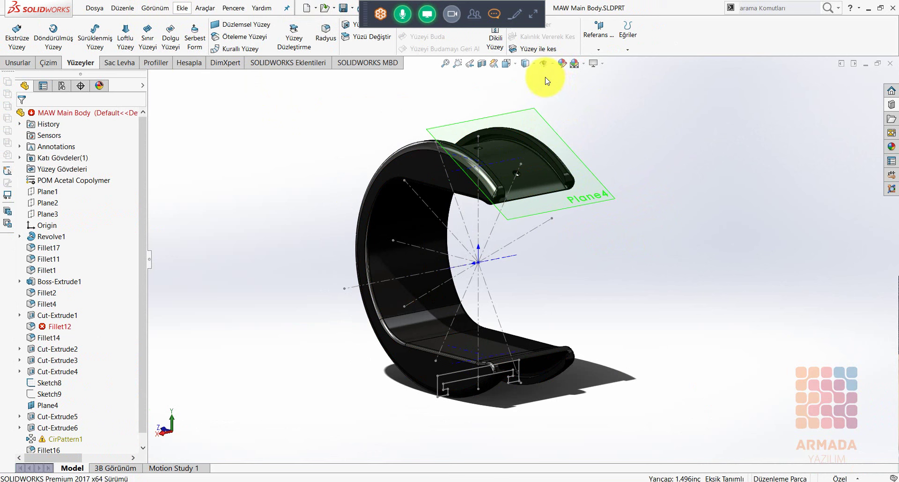
pyautogui.click(544, 64)
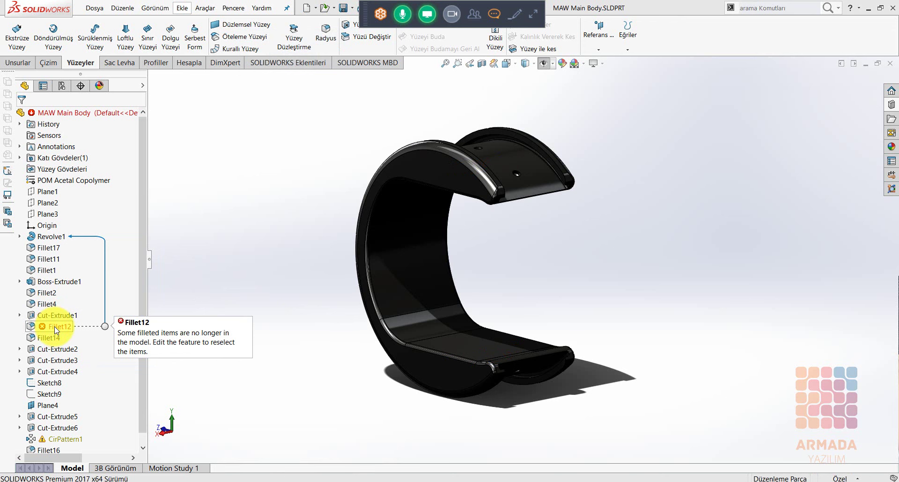
# Re-point Fillet12 to two ring edges at 0.50 mm and drop its missing references.
pyautogui.rightClick(55, 330)
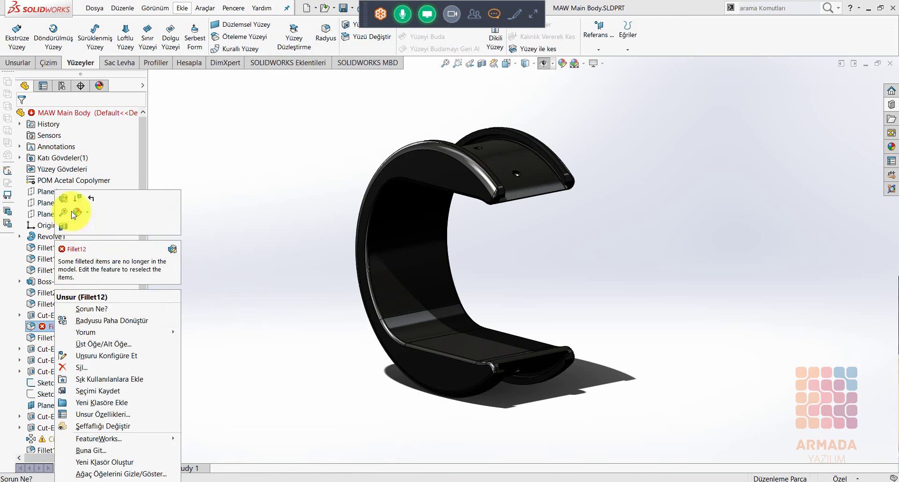
pyautogui.click(63, 198)
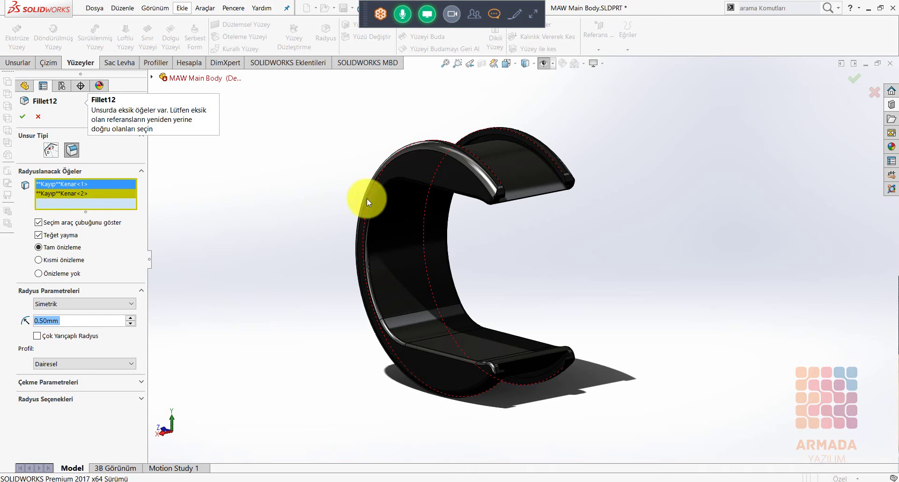
pyautogui.click(491, 170)
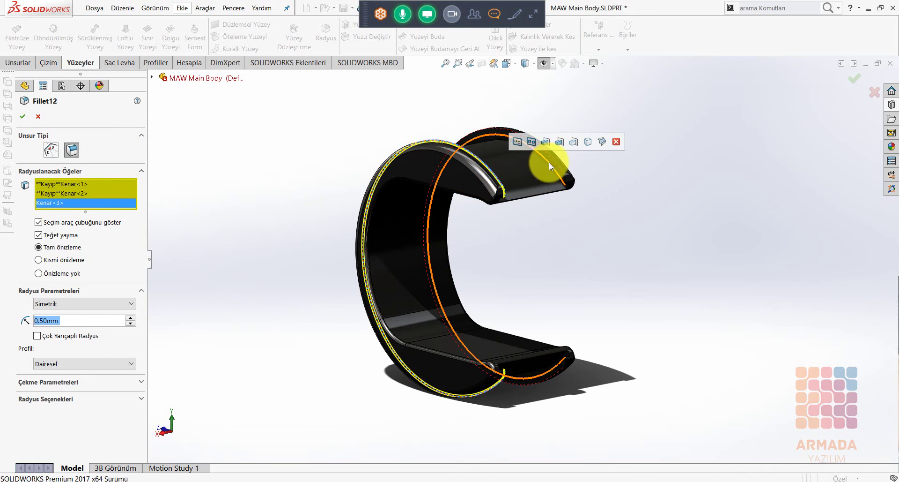
pyautogui.click(550, 158)
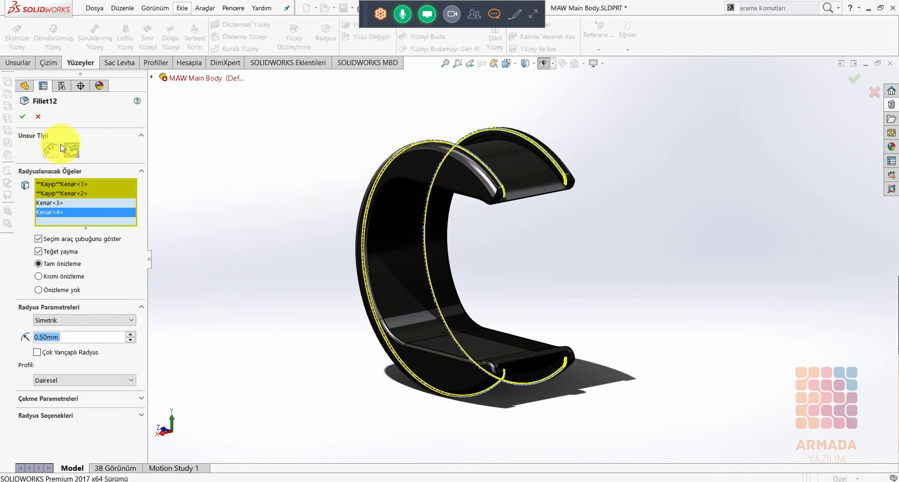
pyautogui.click(22, 117)
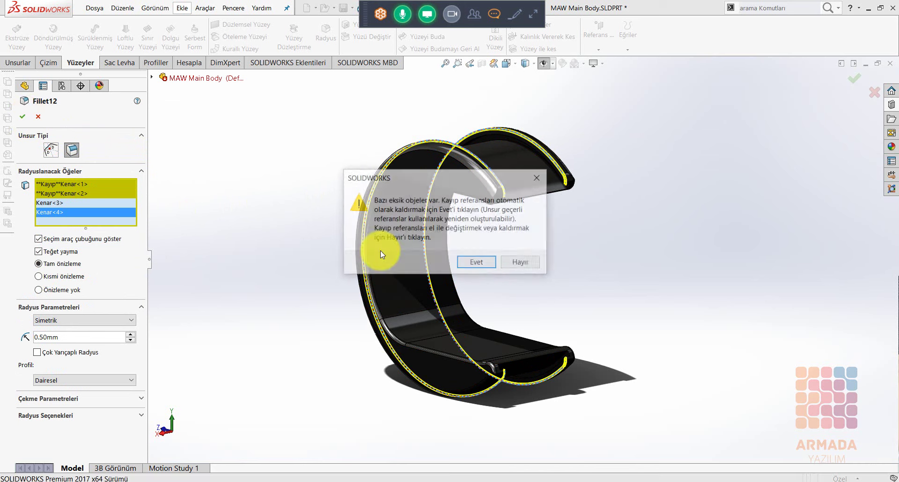
pyautogui.click(480, 262)
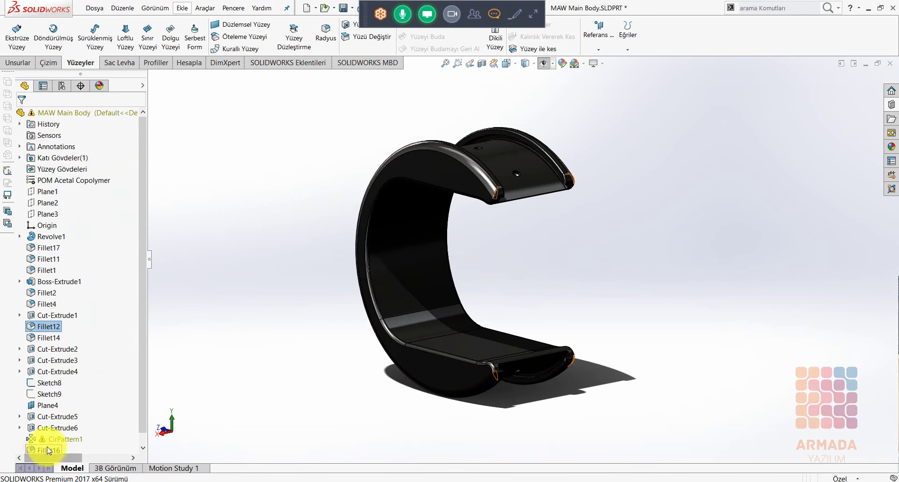
# Set CirPattern1's direction to the inner curved face, then return to the grasp assembly.
pyautogui.click(61, 438)
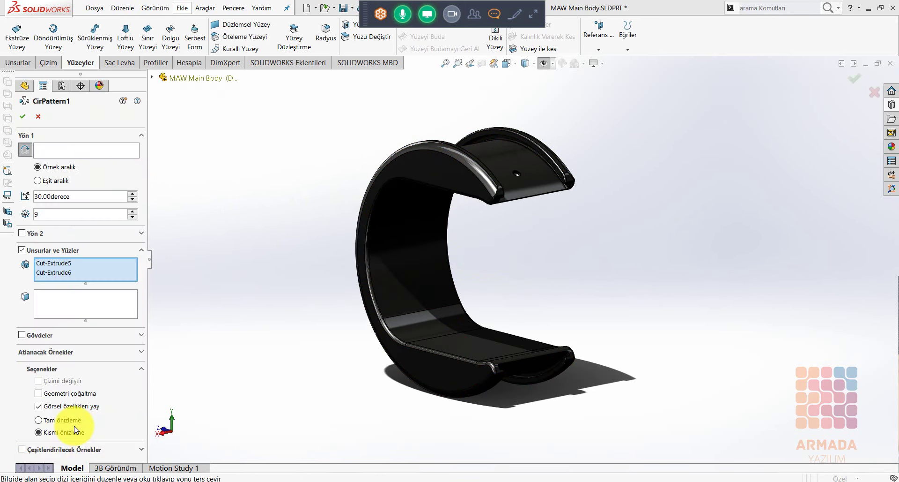
pyautogui.click(515, 248)
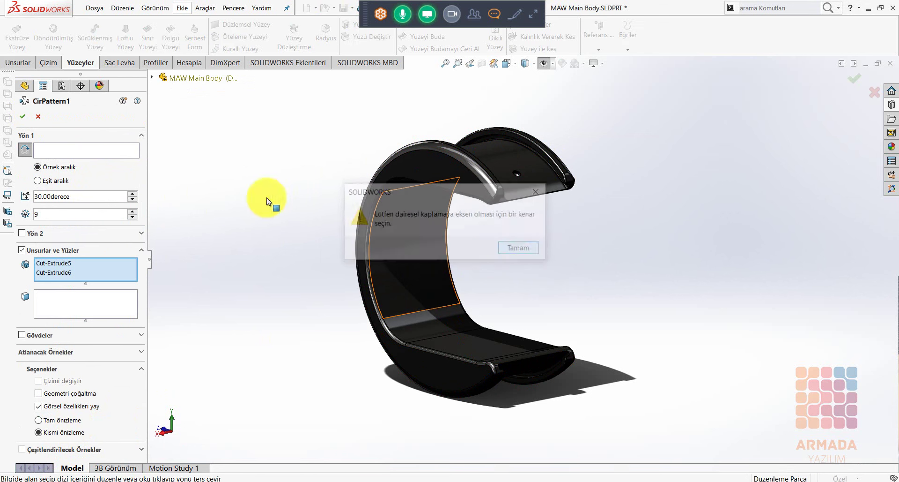
pyautogui.click(94, 150)
pyautogui.click(408, 253)
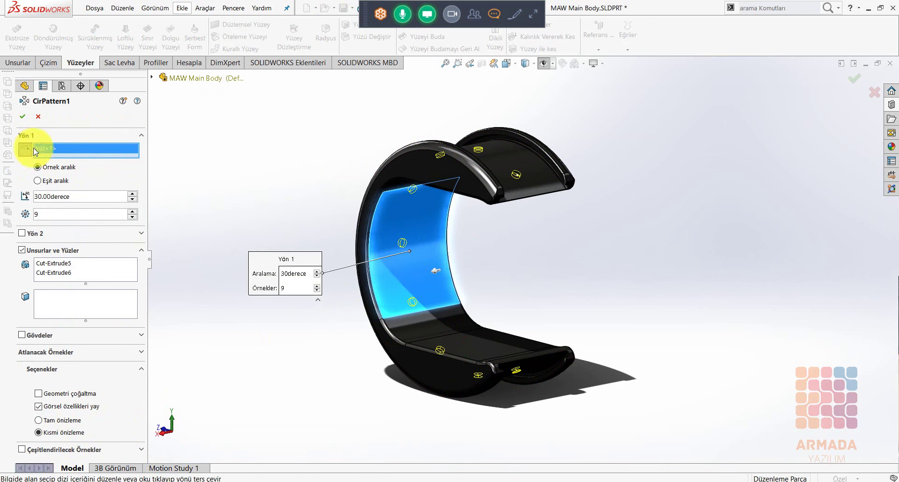
pyautogui.click(22, 116)
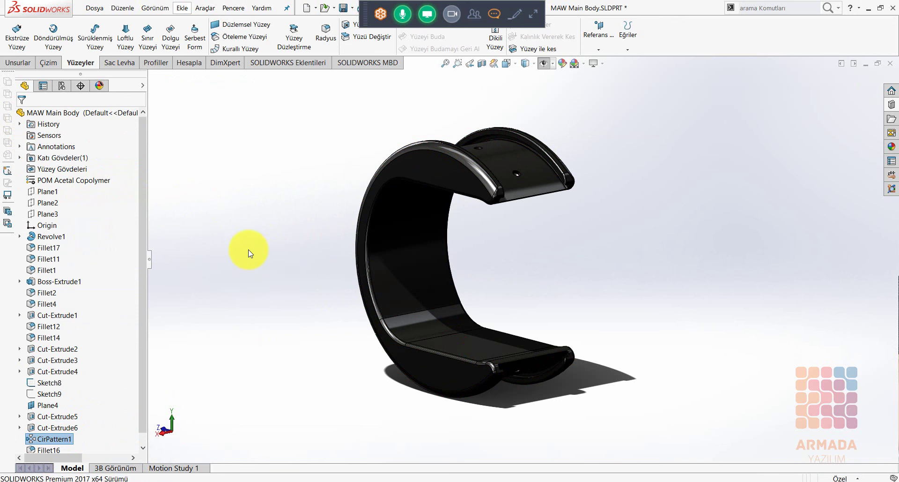
pyautogui.hotkey('ctrl', 'Tab')
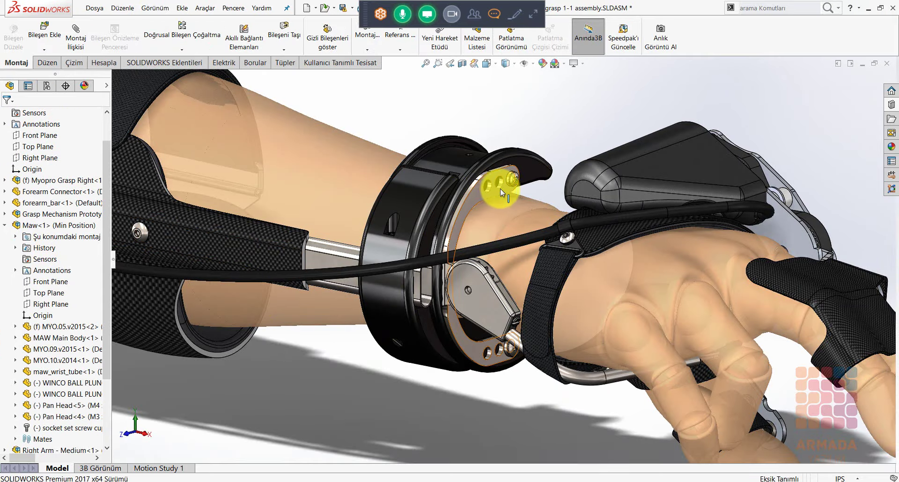
# Open the wrist-cuff screw as Pan Head.SLDPRT and list its size configurations.
pyautogui.click(512, 175)
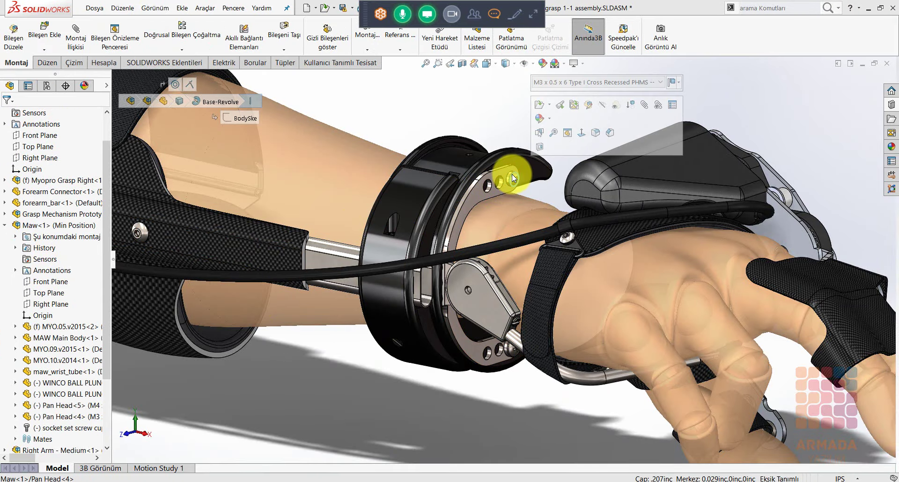
pyautogui.click(540, 122)
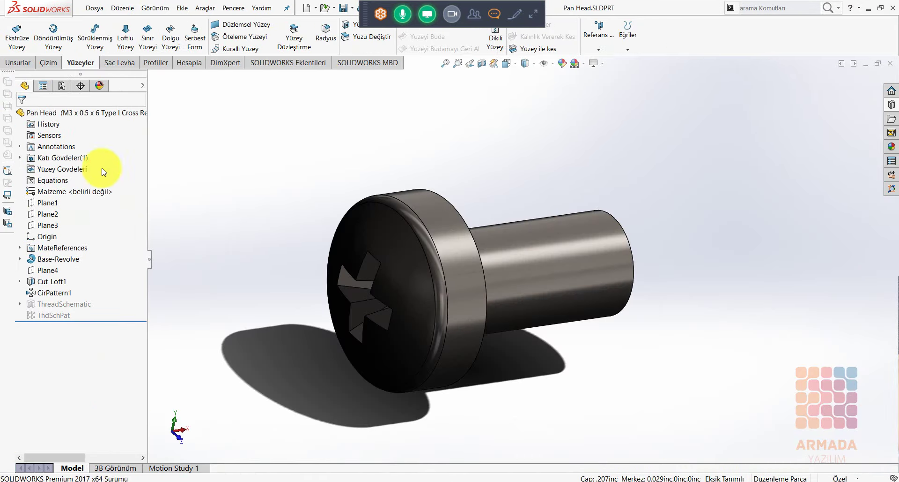
pyautogui.click(61, 85)
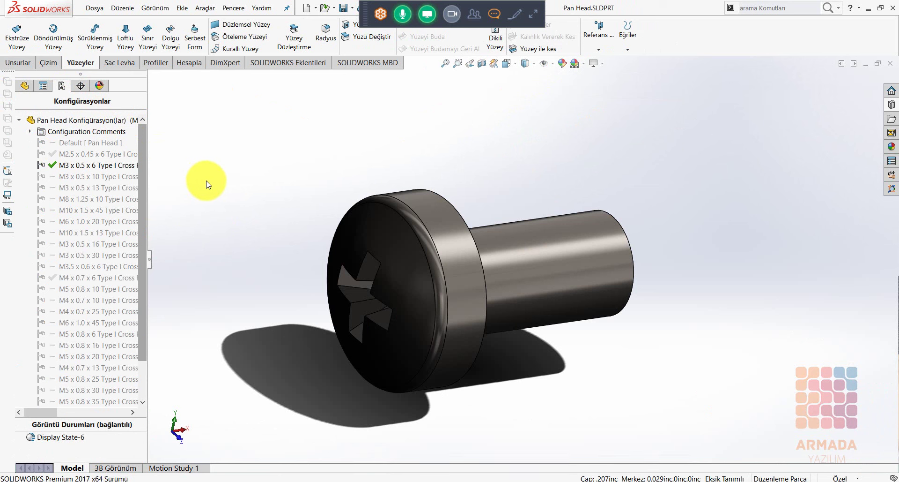
# Switch configuration order to Numeric, then Manual, and drag M3 x 0.5 x 6 below M4 x 0.7 x 8.
pyautogui.rightClick(113, 122)
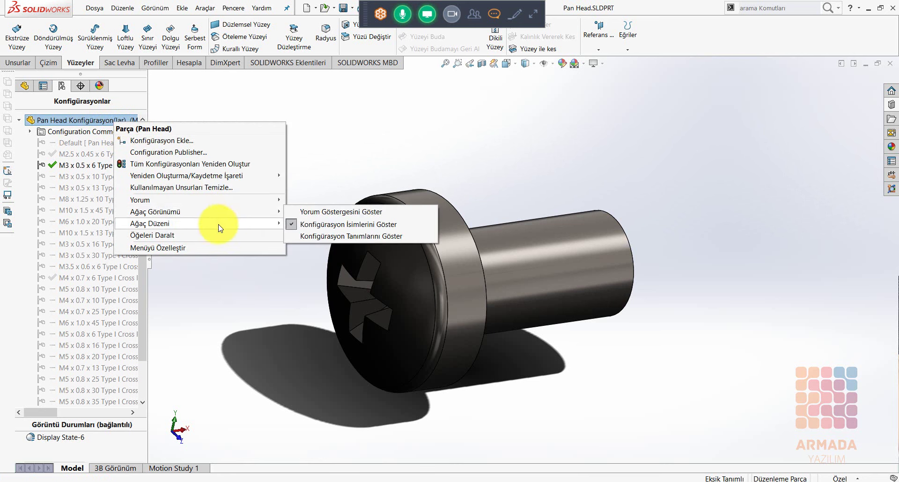
pyautogui.moveTo(176, 223)
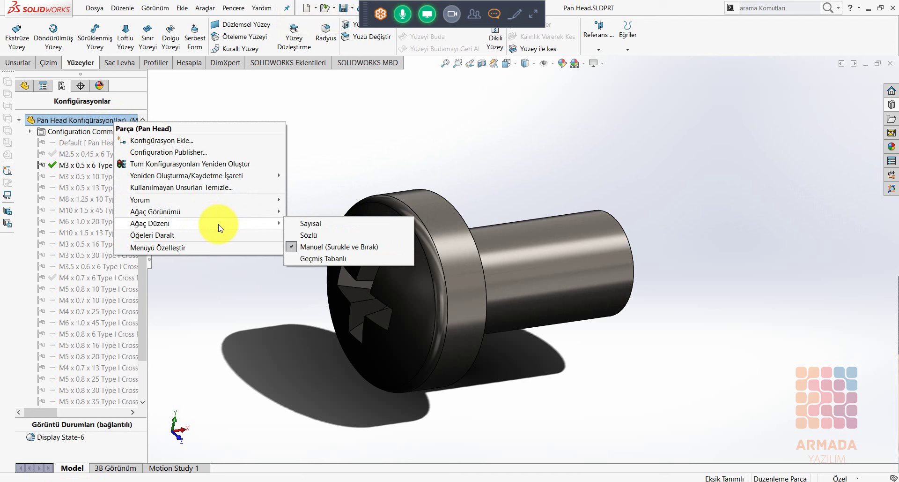
pyautogui.click(311, 223)
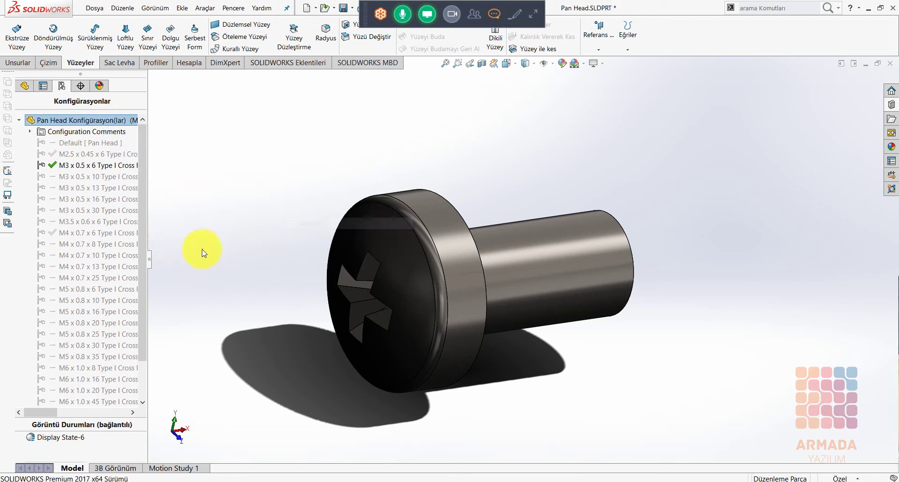
pyautogui.rightClick(115, 121)
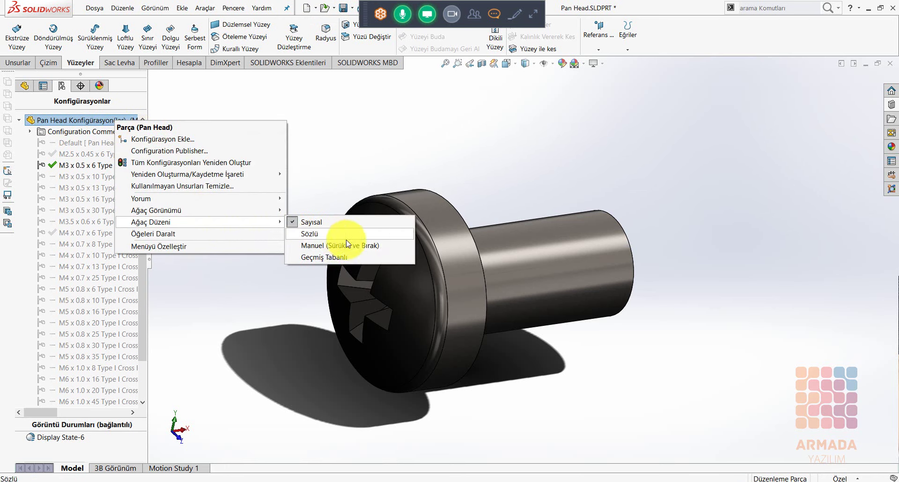
pyautogui.click(317, 245)
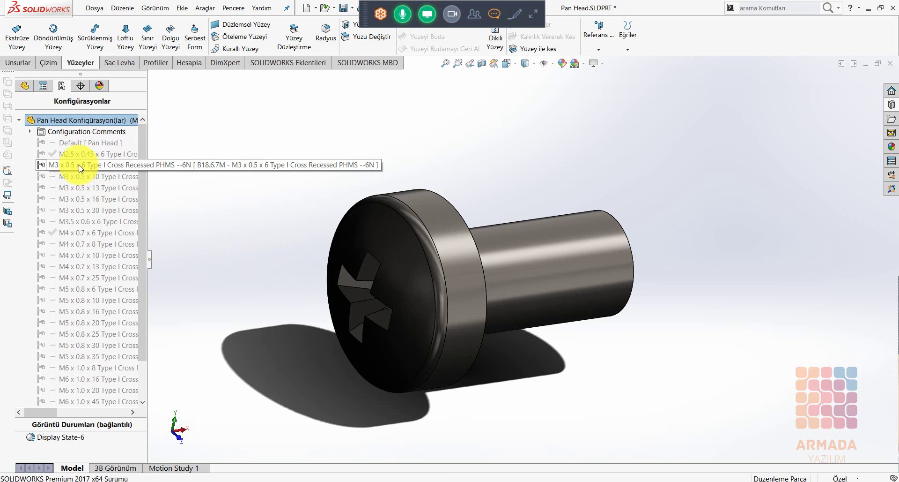
pyautogui.moveTo(81, 169)
pyautogui.mouseDown()
pyautogui.moveTo(84, 242)
pyautogui.moveTo(123, 248)
pyautogui.mouseUp()
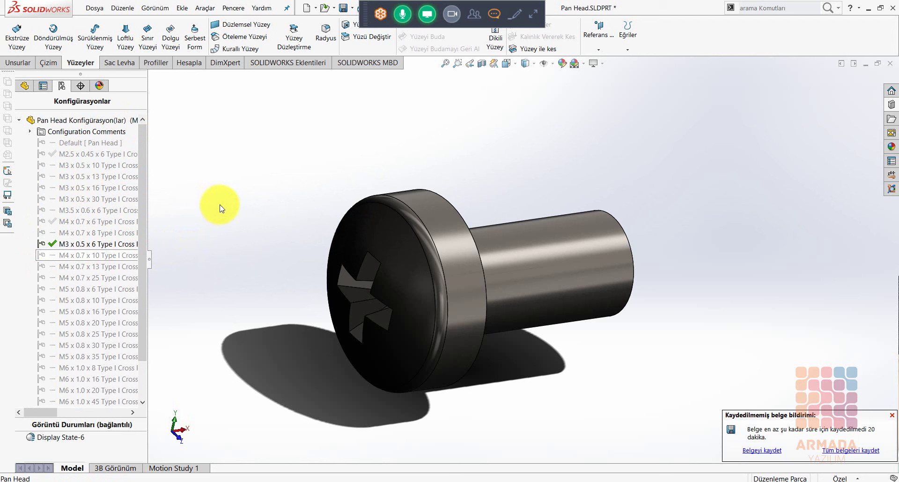
pyautogui.hotkey('ctrl', 'Tab')
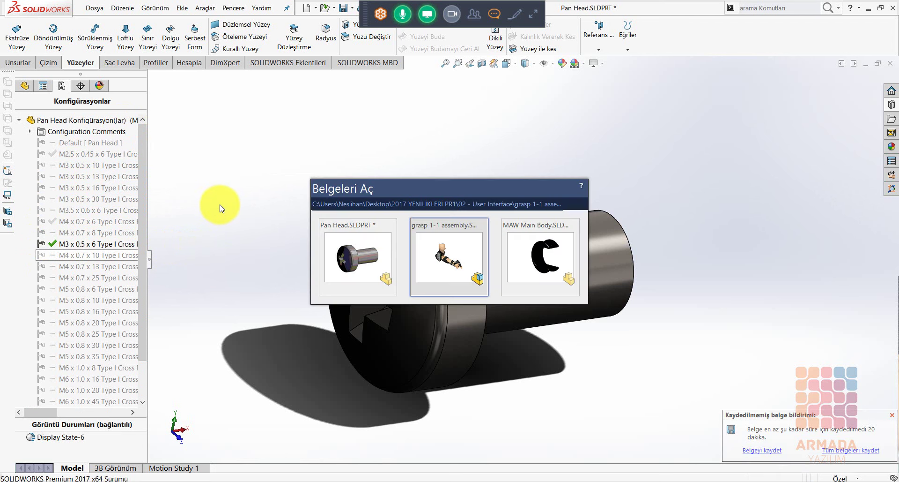
# Back in grasp 1-1 assembly, give screw Pan Head<4> the M4 x 0.7 x 6 configuration.
pyautogui.hotkey('ctrl', 'Tab')
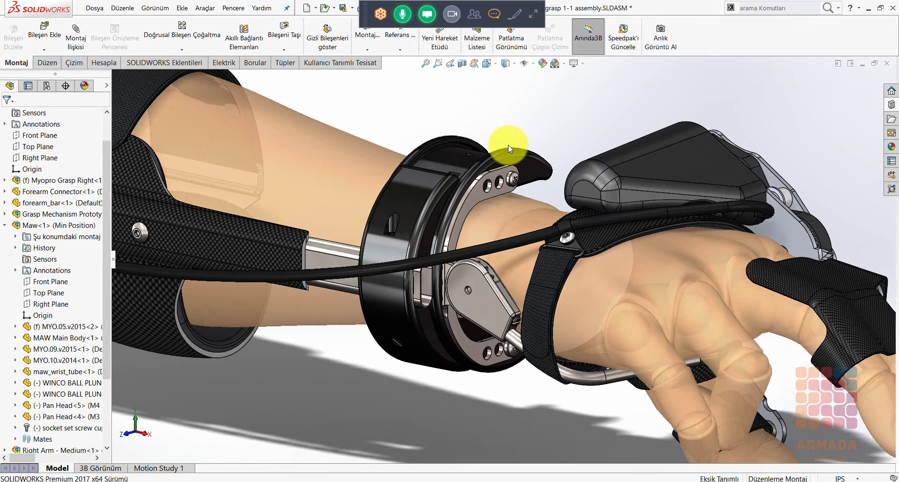
pyautogui.click(512, 173)
pyautogui.click(595, 81)
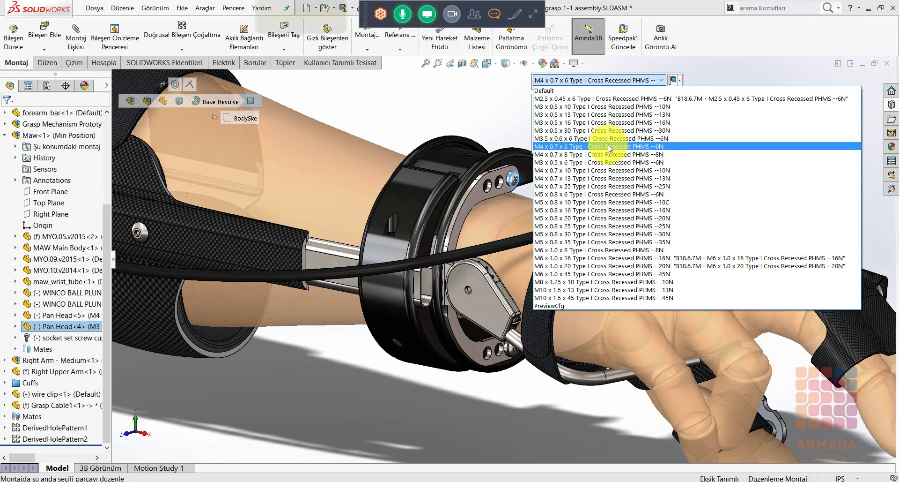
pyautogui.click(602, 147)
pyautogui.click(693, 82)
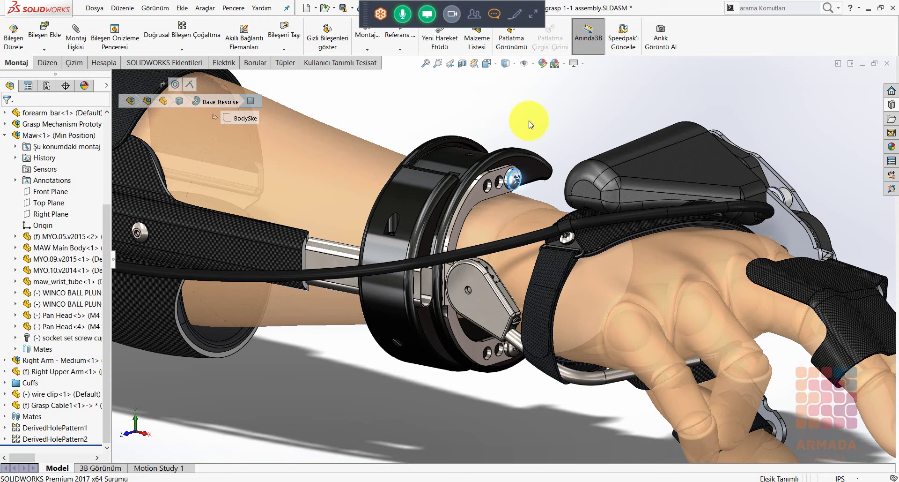
# Turn on Show Comment Indicator in the assembly's tree display.
pyautogui.press('Escape')
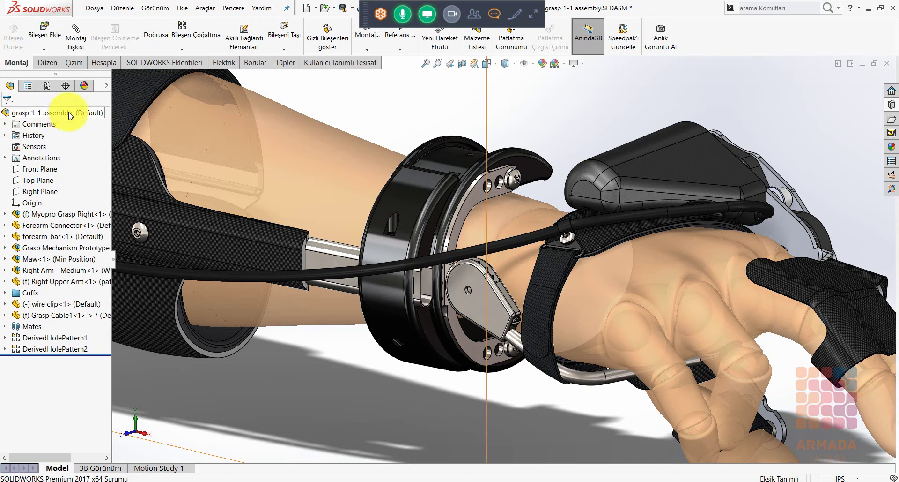
pyautogui.rightClick(75, 114)
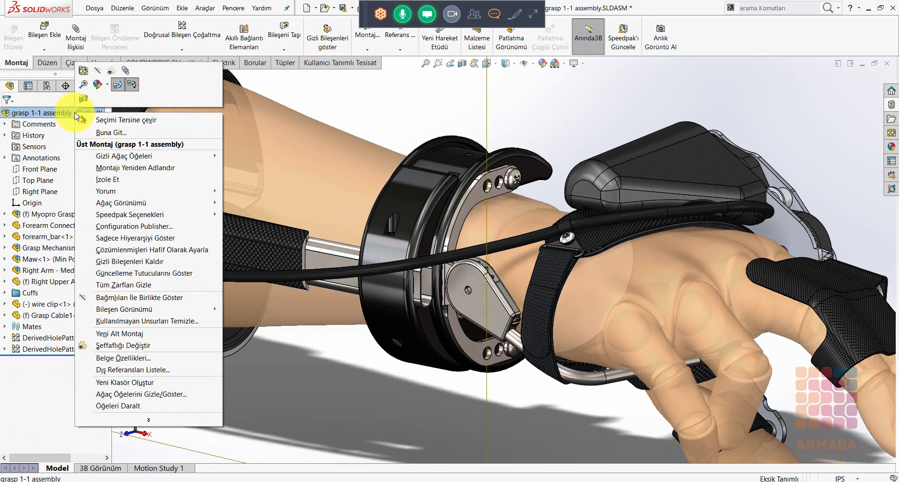
pyautogui.moveTo(120, 202)
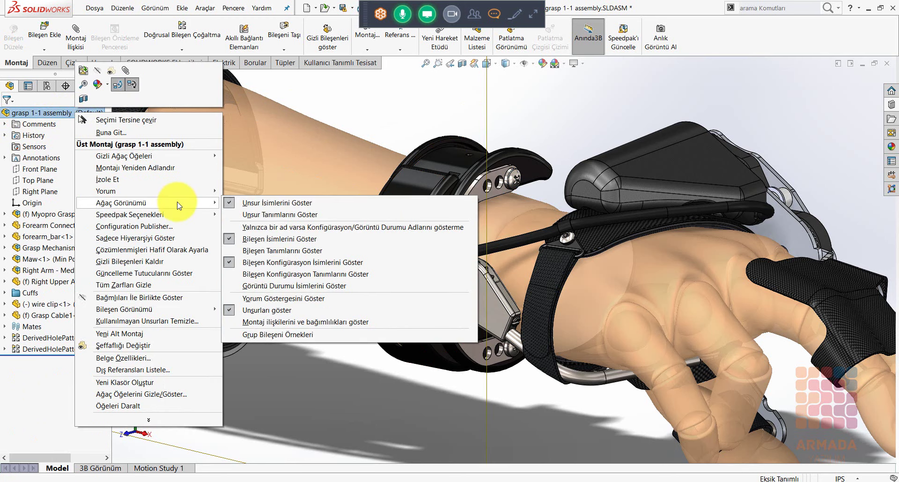
pyautogui.click(280, 302)
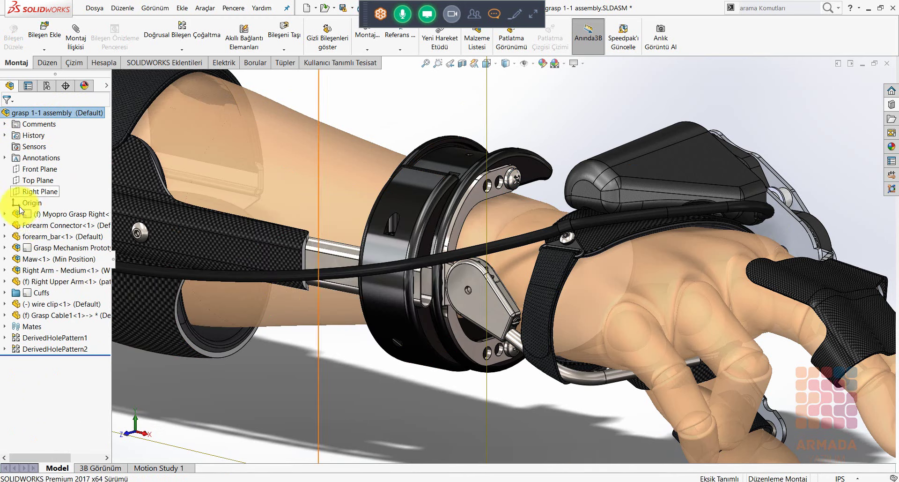
pyautogui.moveTo(59, 259)
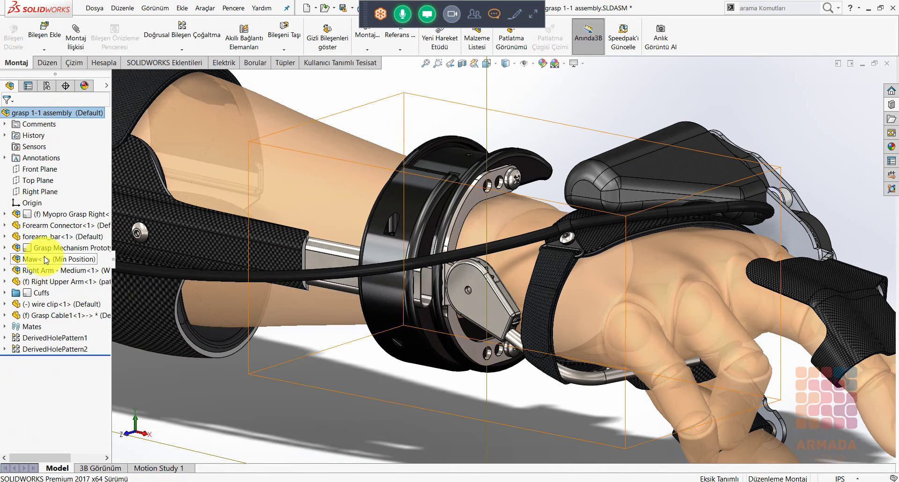
# Add comment 'New color options' with UI Colour Options.jpg attached, and save it.
pyautogui.rightClick(46, 126)
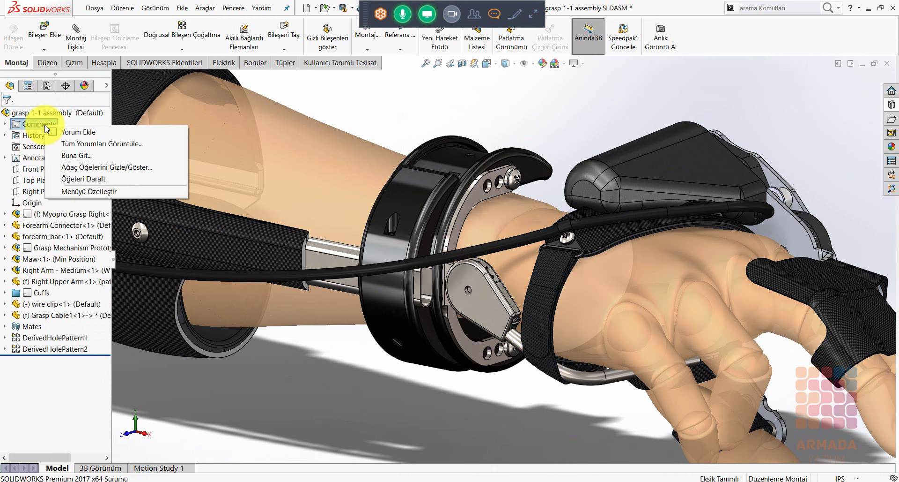
pyautogui.click(71, 133)
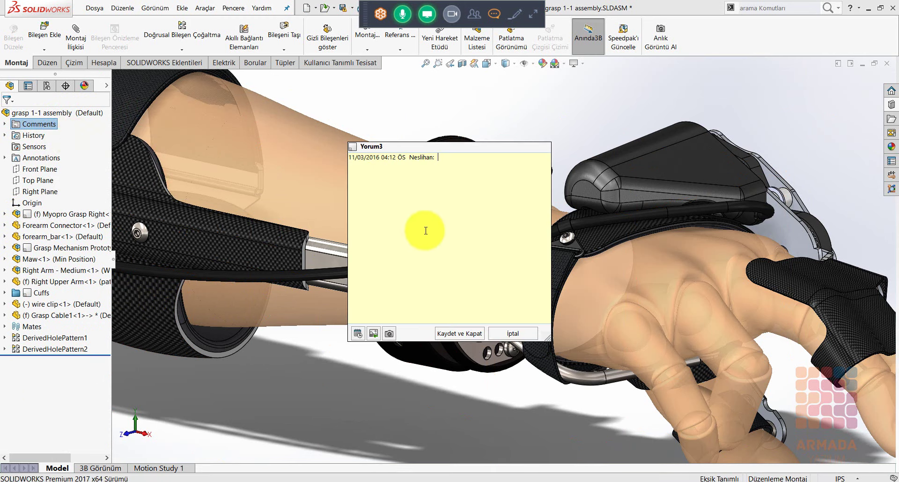
pyautogui.write('New')
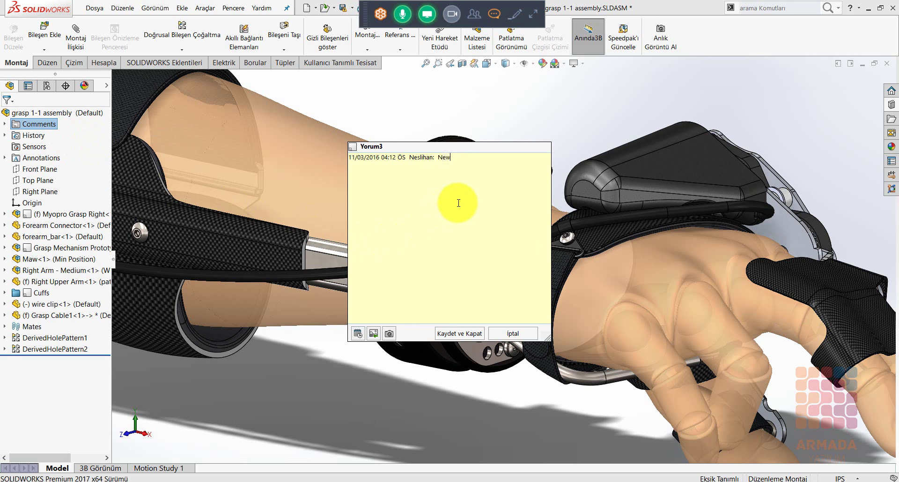
pyautogui.write(' color')
pyautogui.write(' opti')
pyautogui.write('ons')
pyautogui.click(373, 333)
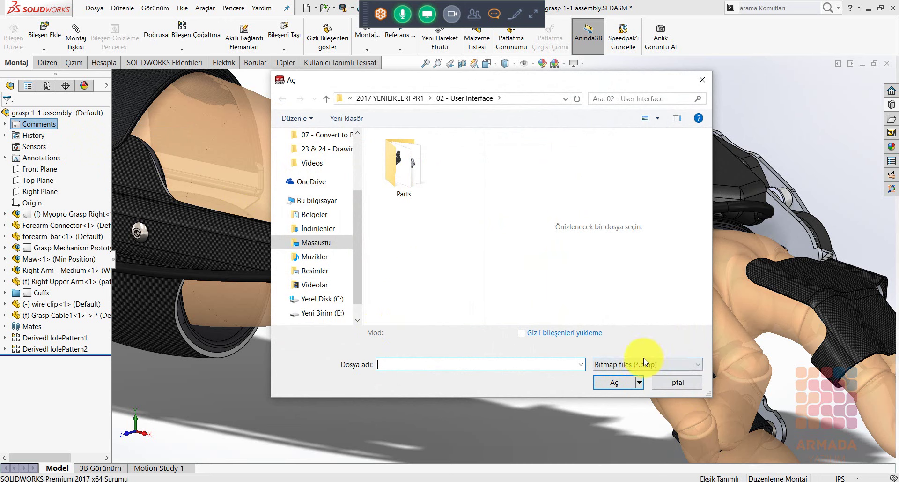
pyautogui.click(644, 361)
pyautogui.click(614, 385)
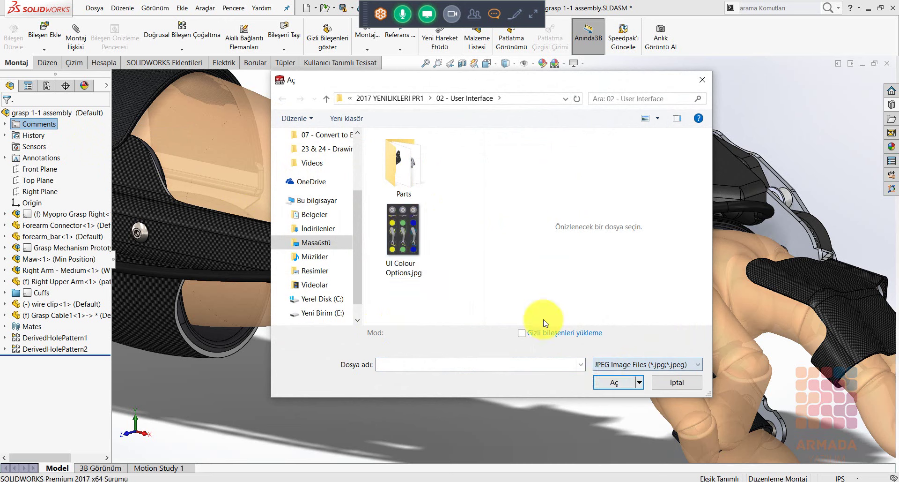
pyautogui.click(408, 230)
pyautogui.click(614, 386)
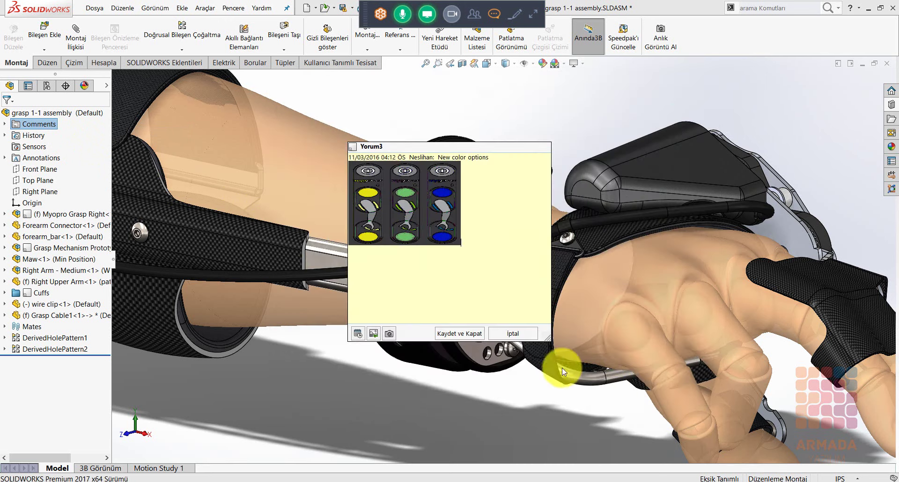
pyautogui.click(467, 333)
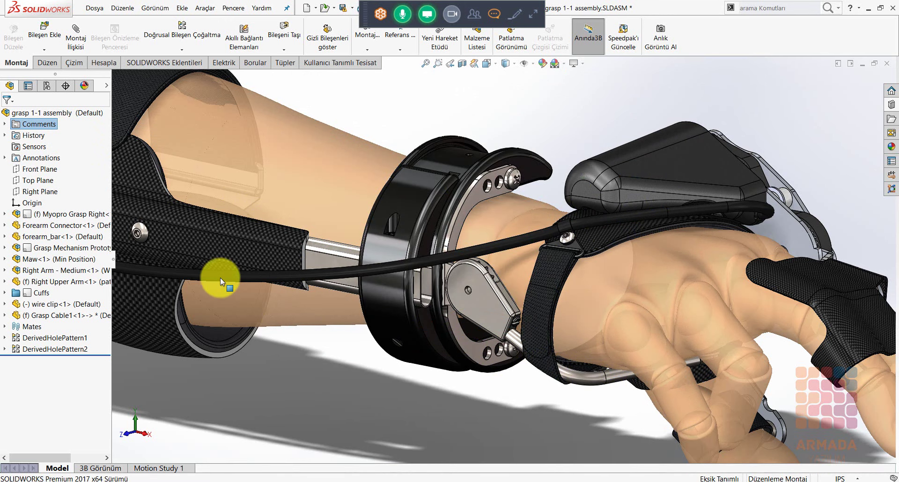
# Show all assembly comments, sort them by Tarih (date), then close the comments window.
pyautogui.rightClick(43, 126)
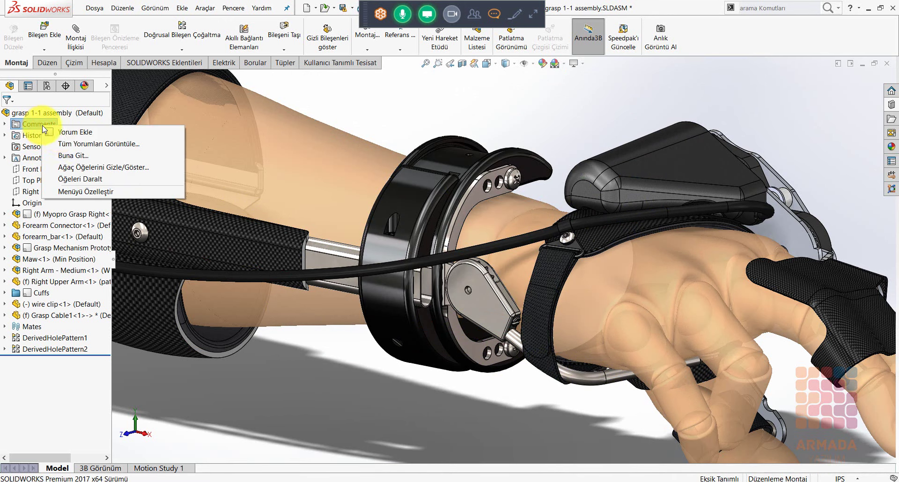
pyautogui.click(74, 144)
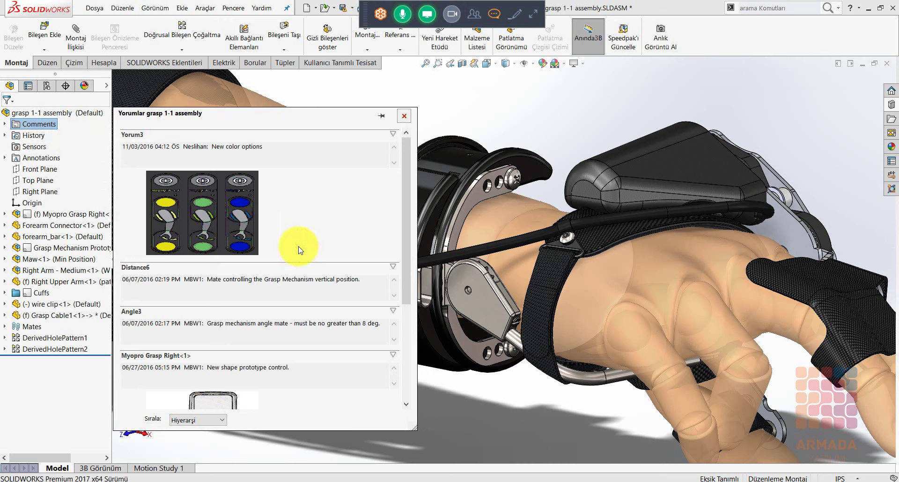
pyautogui.moveTo(404, 154); pyautogui.dragTo(395, 150)
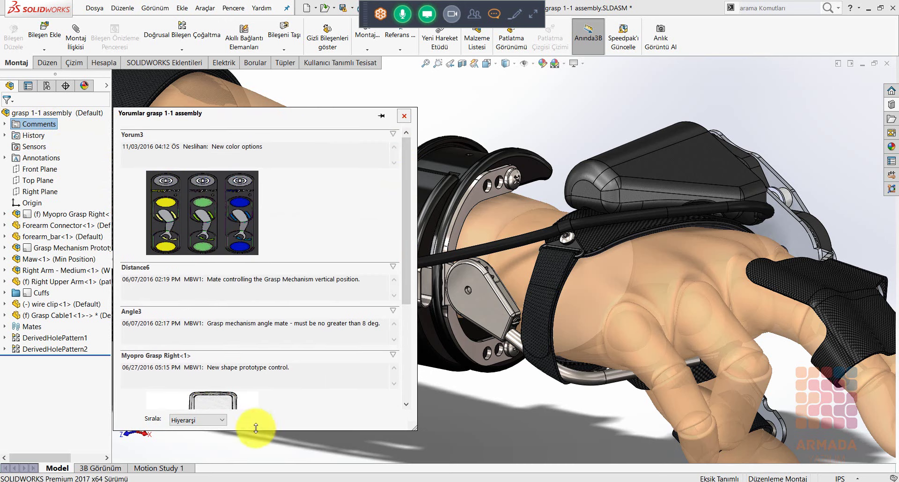
pyautogui.click(211, 420)
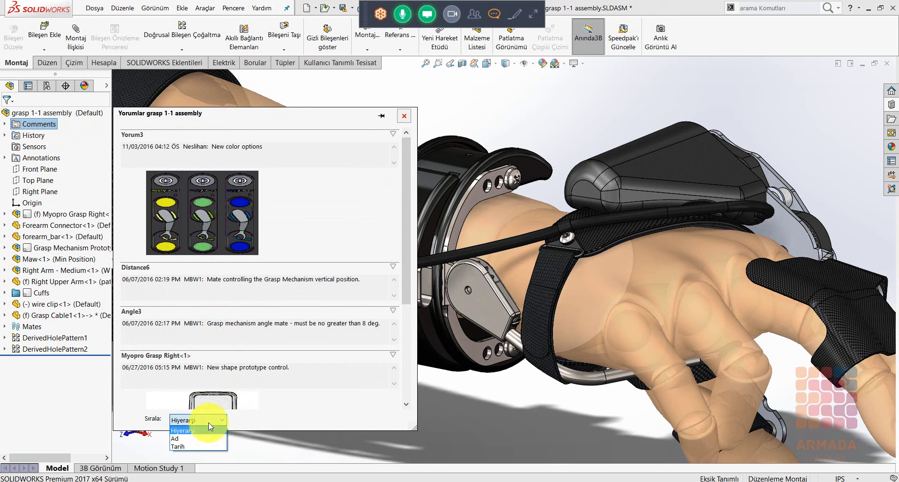
pyautogui.click(184, 446)
pyautogui.moveTo(405, 151)
pyautogui.mouseDown()
pyautogui.moveTo(404, 213)
pyautogui.moveTo(416, 138)
pyautogui.mouseUp()
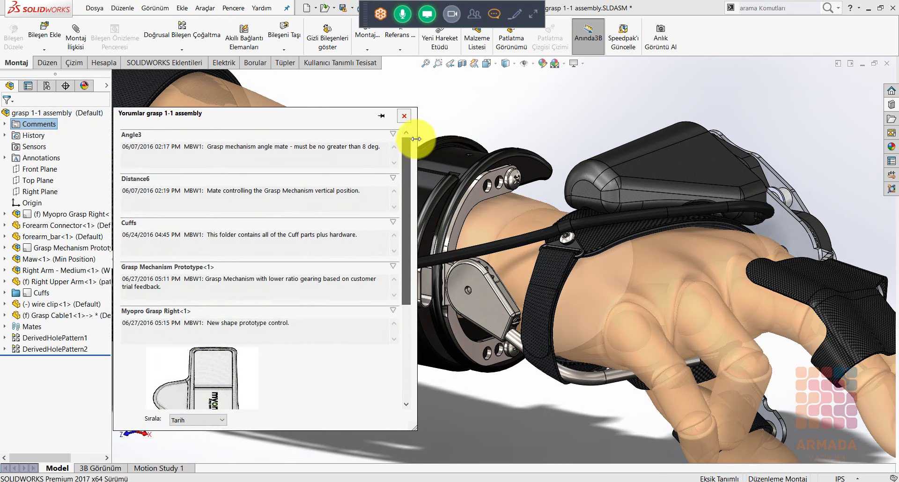
pyautogui.click(404, 116)
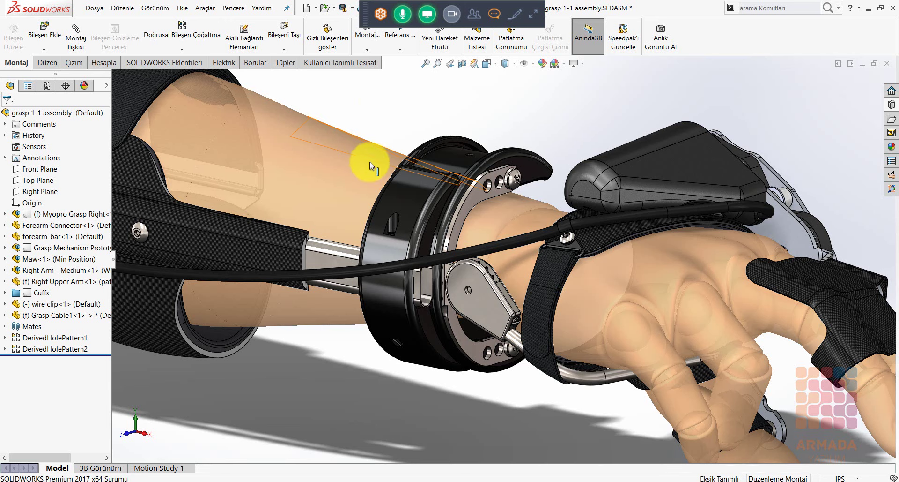
# Frame the whole arm brace and cycle display states Blue Logo, Yellow Logo, ending on Green Logo.
pyautogui.scroll(3, 372, 173)
pyautogui.scroll(2, 372, 172)
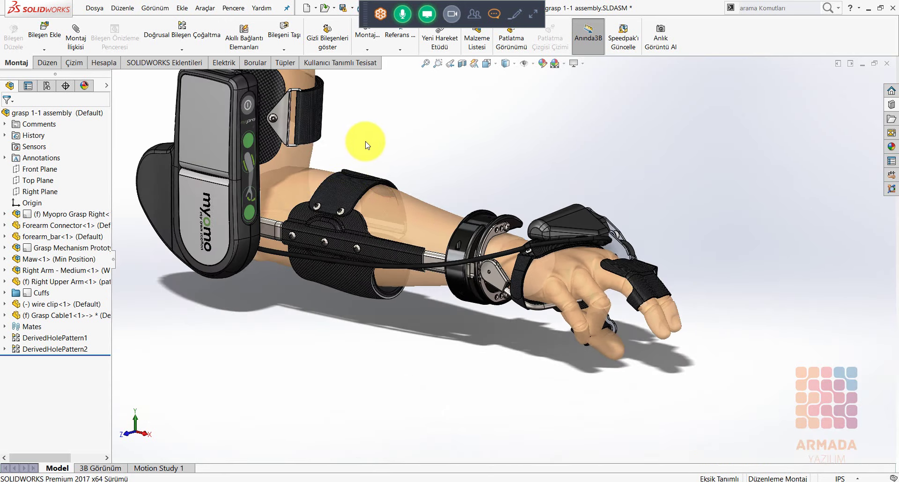
pyautogui.keyDown('ctrl'); pyautogui.moveTo(372, 147); pyautogui.dragTo(412, 196, button='middle'); pyautogui.keyUp('ctrl')
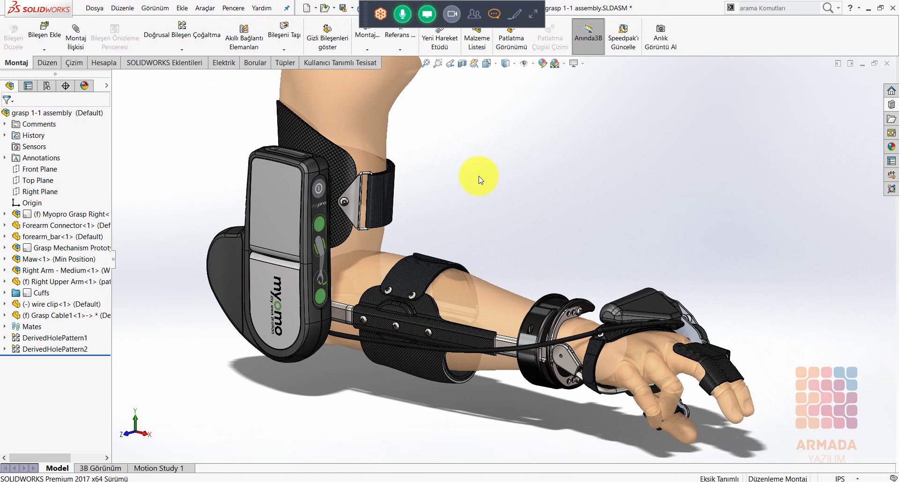
pyautogui.click(107, 86)
pyautogui.click(136, 114)
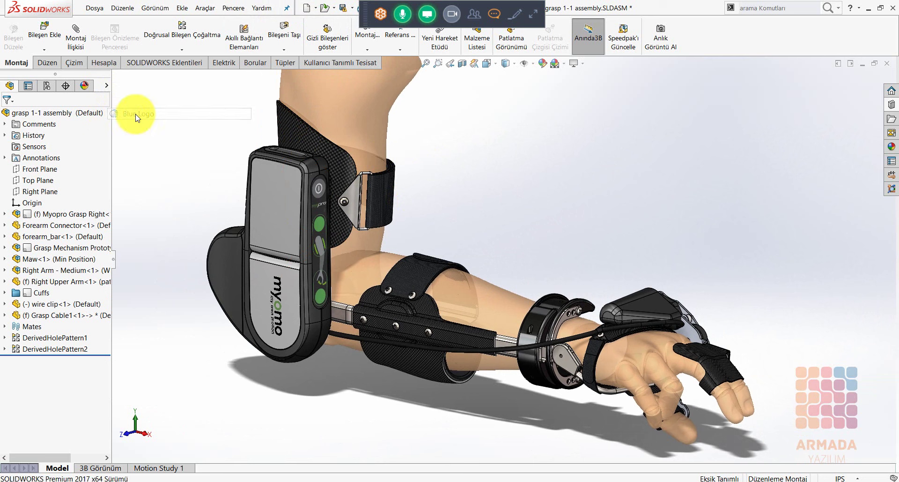
pyautogui.click(108, 86)
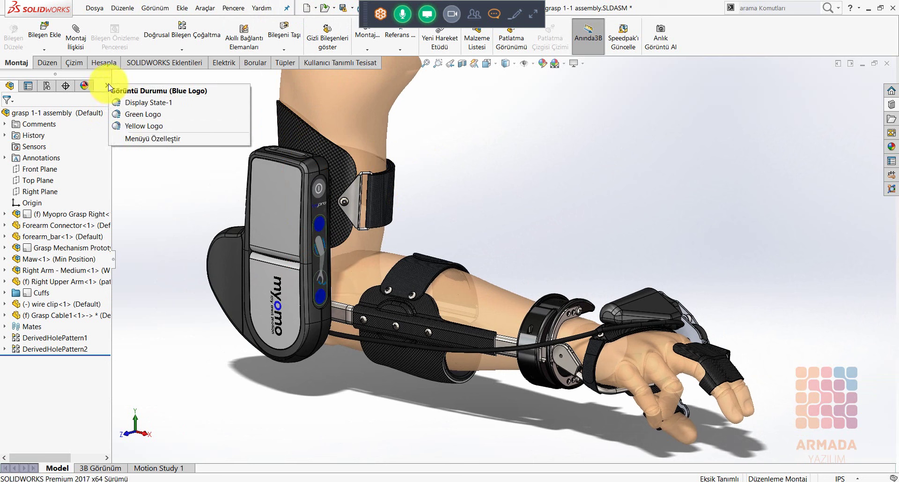
pyautogui.click(146, 125)
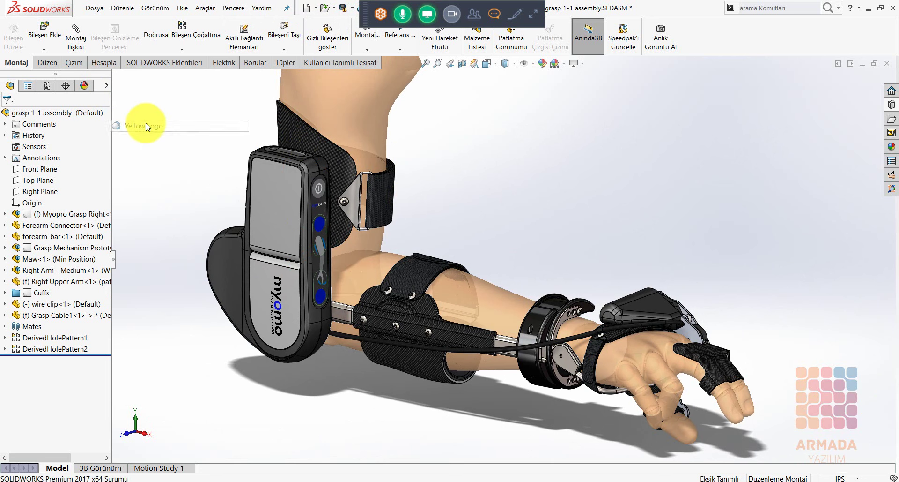
pyautogui.click(107, 87)
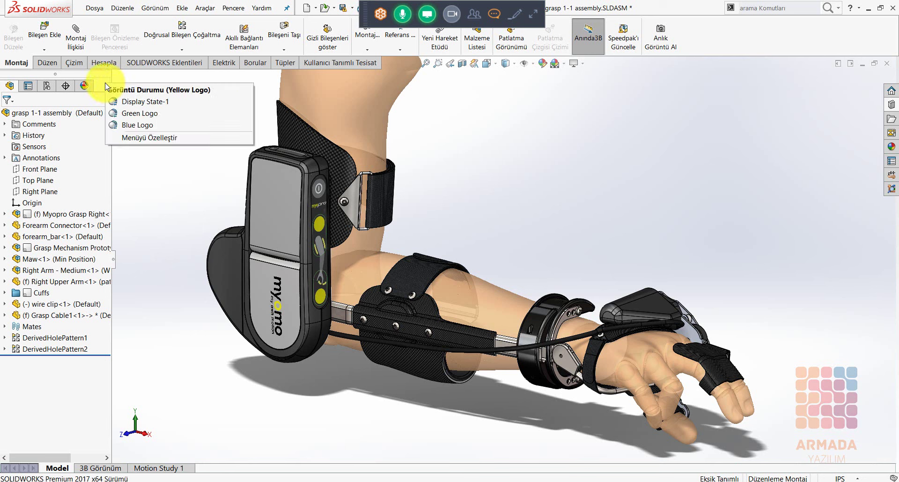
pyautogui.click(129, 113)
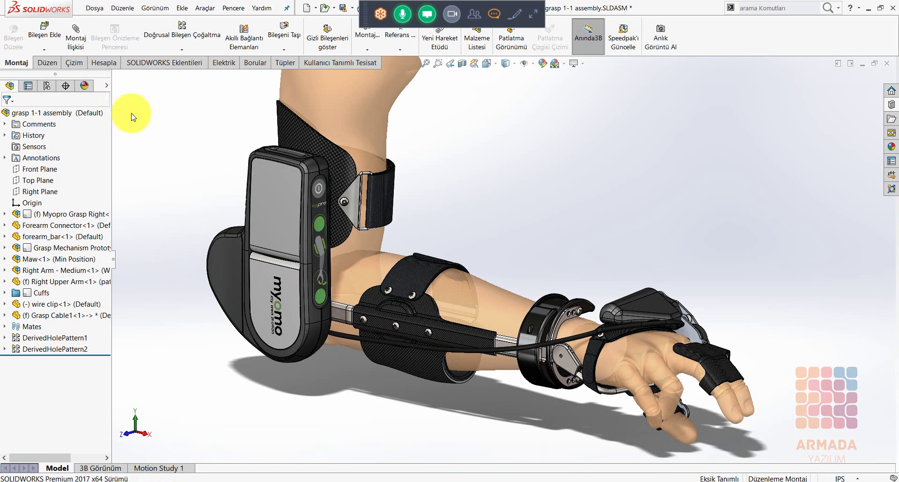
# Advance the PowerPoint slideshow to slide 2, ÇİZİM, then return to SOLIDWORKS.
pyautogui.hotkey('alt', 'Tab')
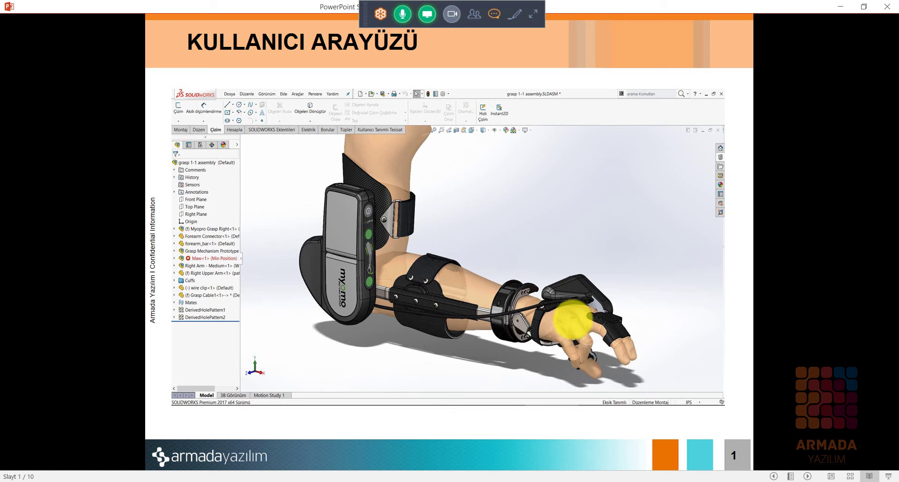
pyautogui.click(572, 319)
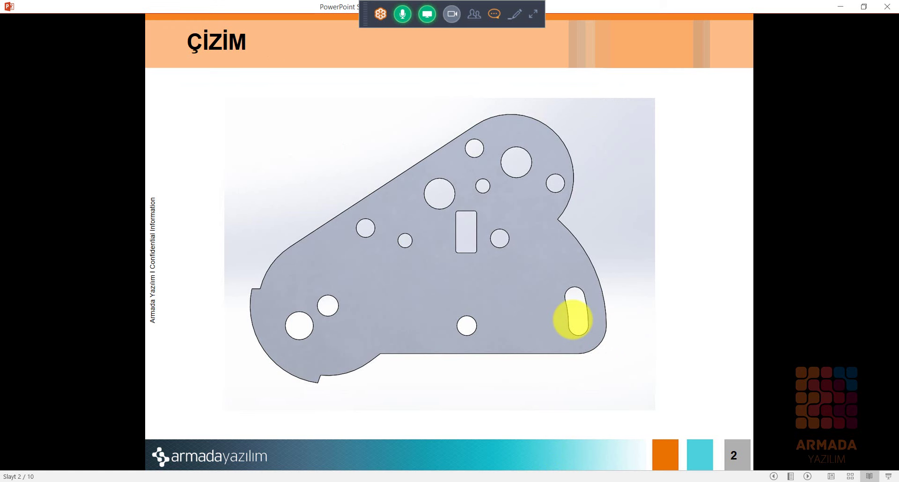
pyautogui.hotkey('alt', 'Tab')
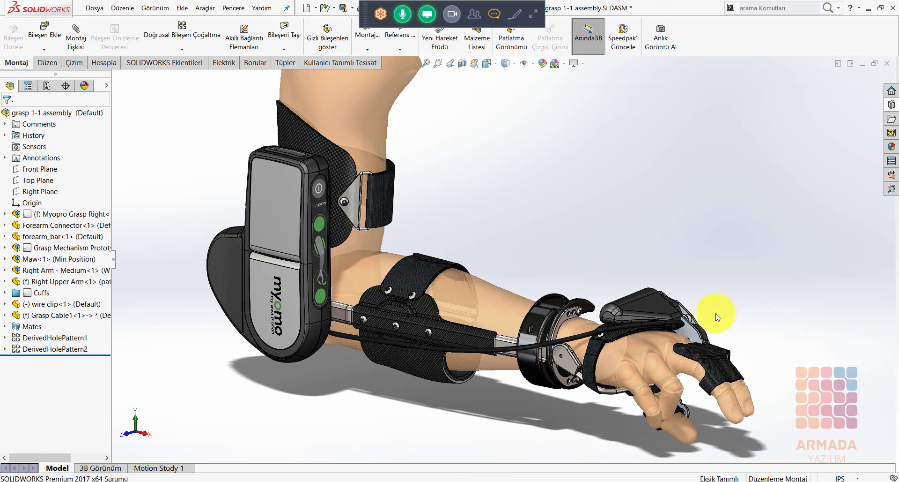
# Open the Frame part on its own and start a sketch on the plate's flat face.
pyautogui.click(690, 330)
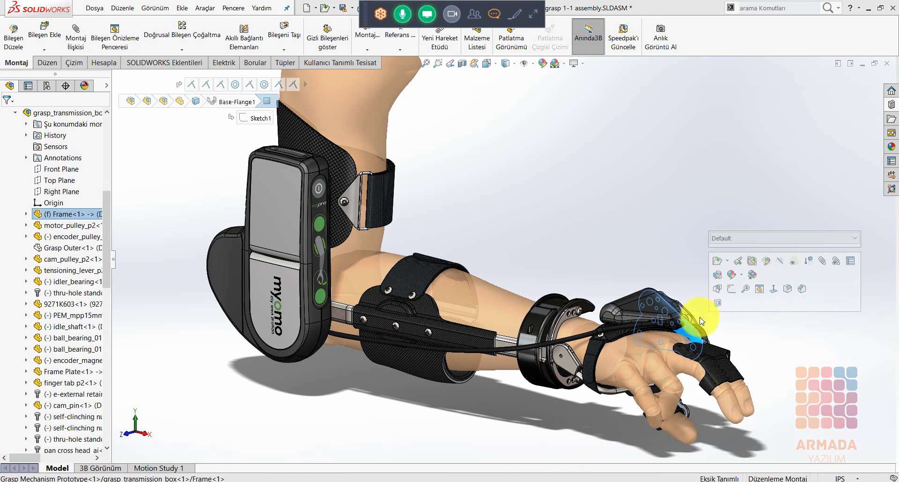
pyautogui.click(717, 260)
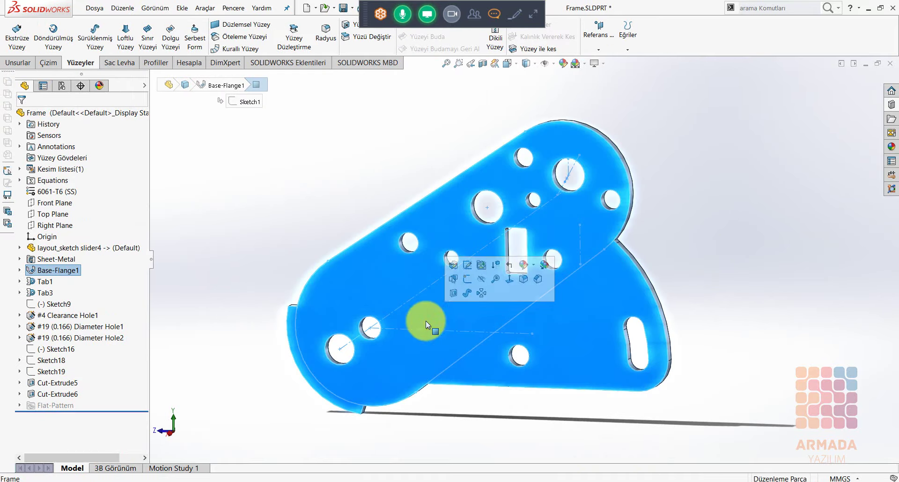
pyautogui.click(510, 279)
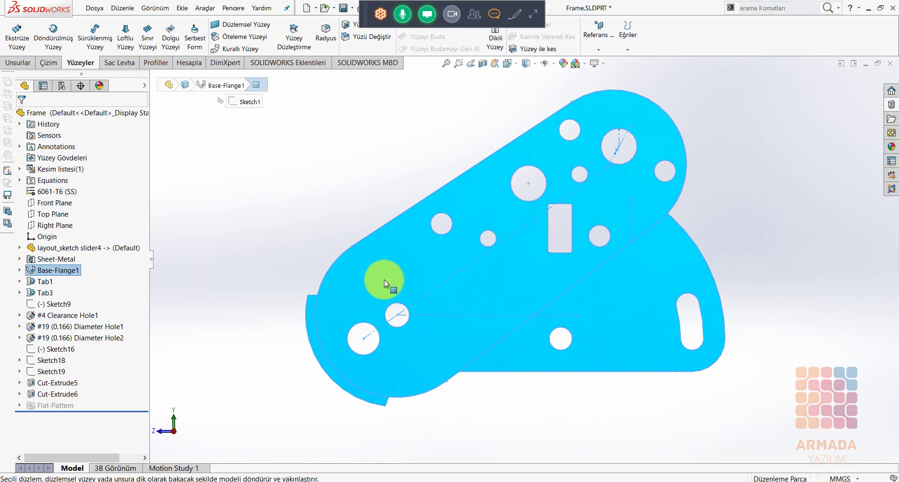
pyautogui.click(384, 278)
pyautogui.click(420, 238)
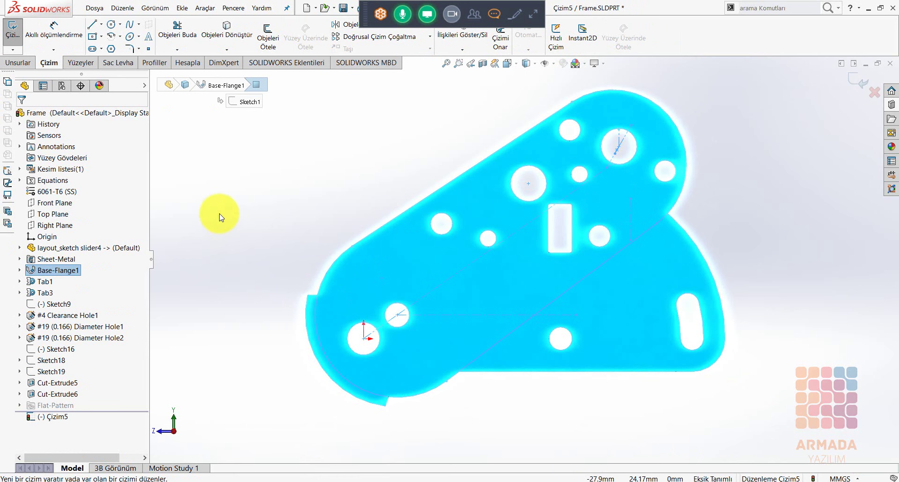
# Draw a vertical straight slot to the left of the plate.
pyautogui.rightClick(216, 200)
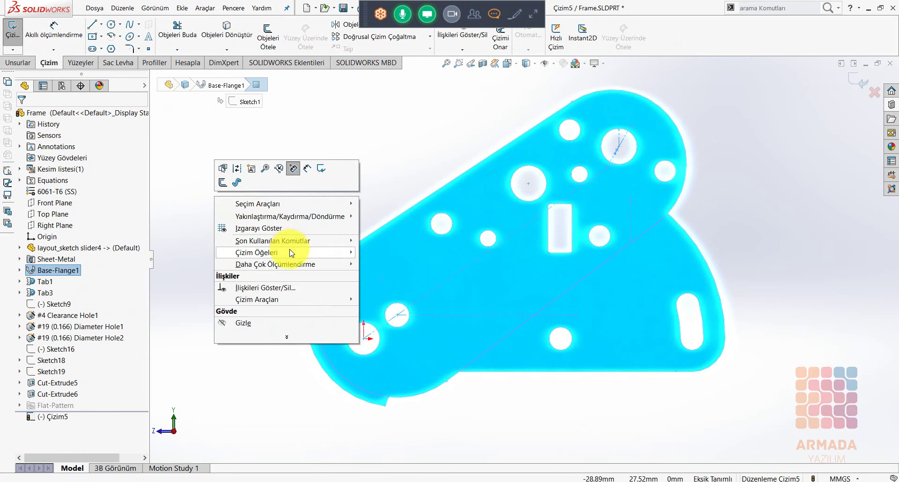
pyautogui.moveTo(257, 252)
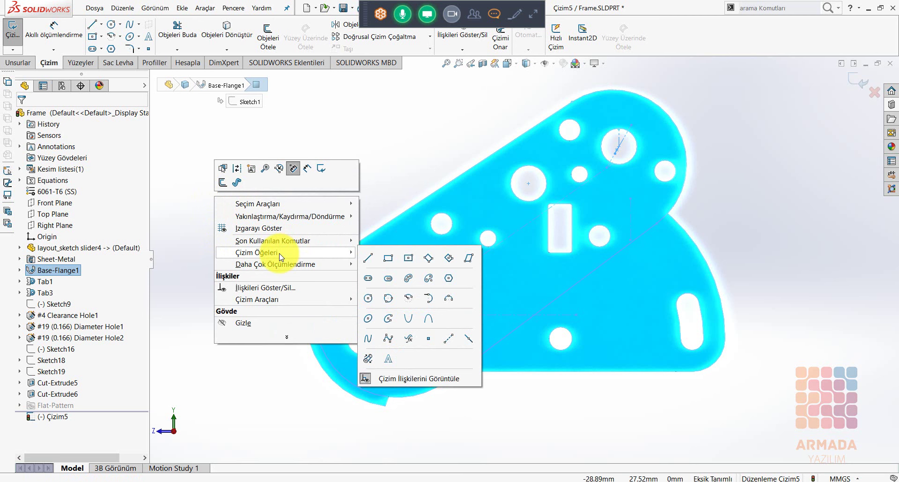
pyautogui.click(368, 278)
pyautogui.click(258, 168)
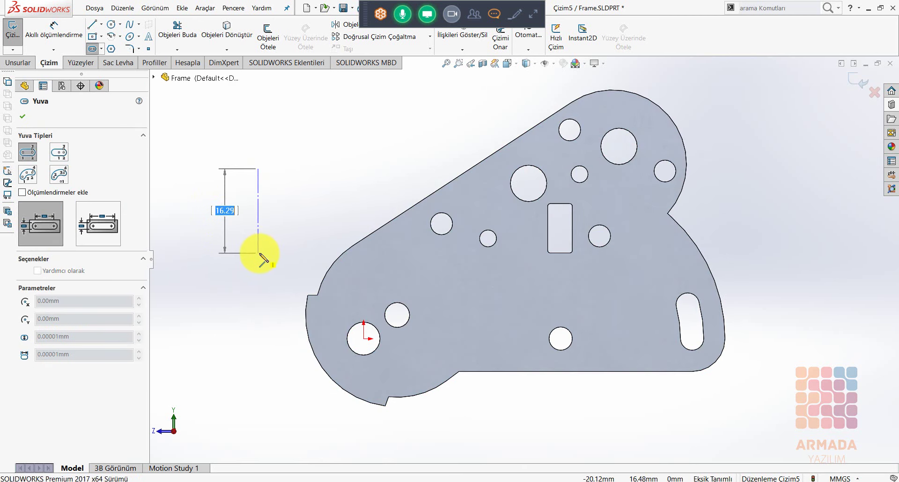
pyautogui.click(258, 272)
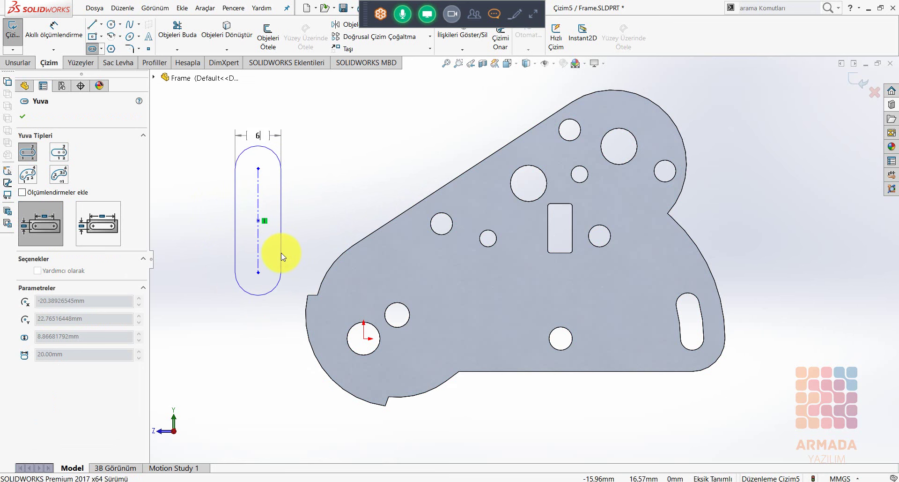
pyautogui.click(281, 254)
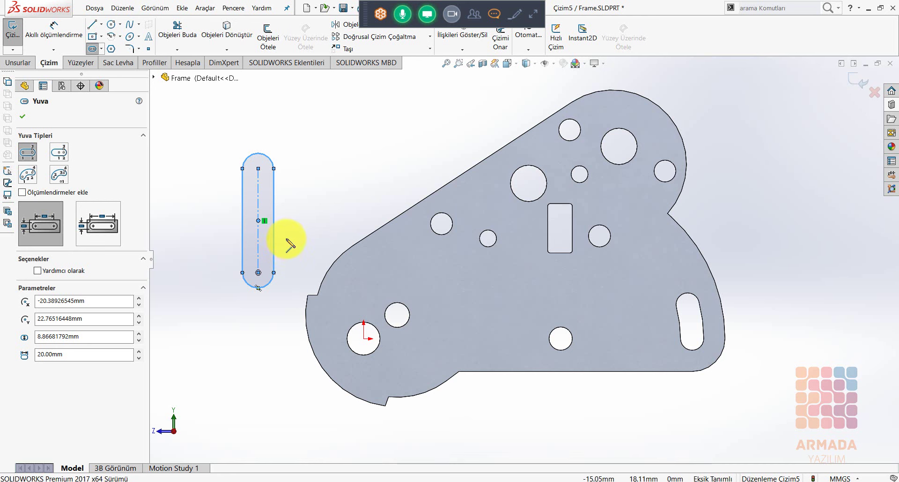
# Add a small circle centred on the slot's lower arc.
pyautogui.rightClick(290, 236)
pyautogui.moveTo(331, 252)
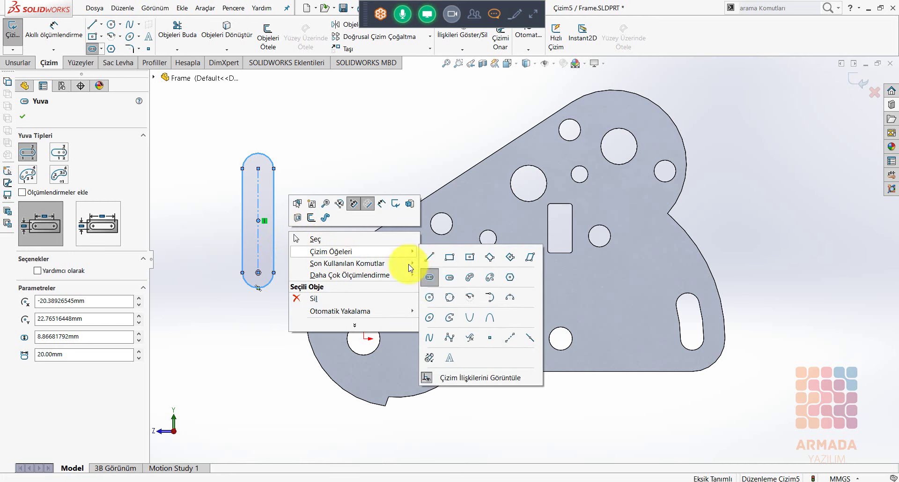
pyautogui.click(432, 297)
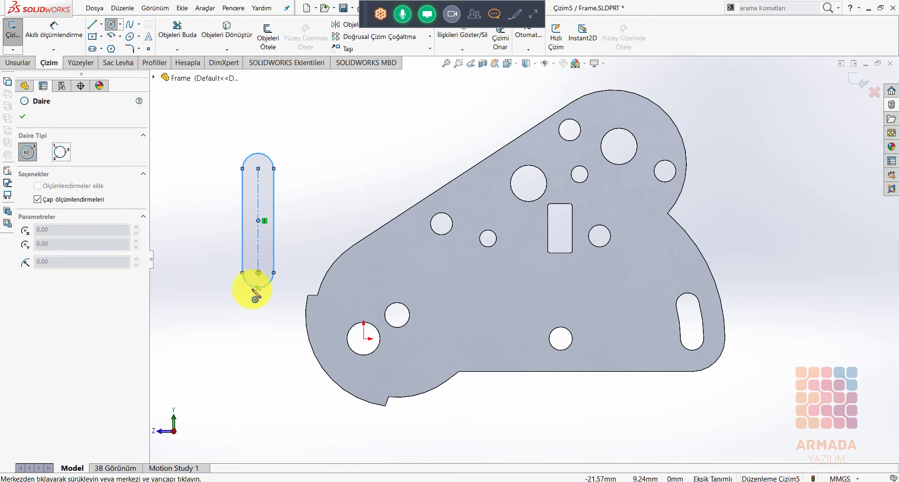
pyautogui.click(258, 272)
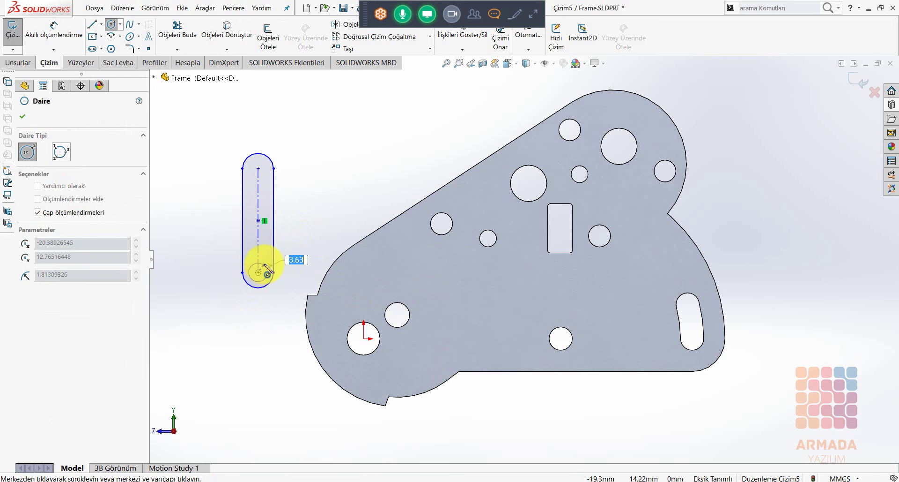
pyautogui.click(268, 273)
pyautogui.press('Escape')
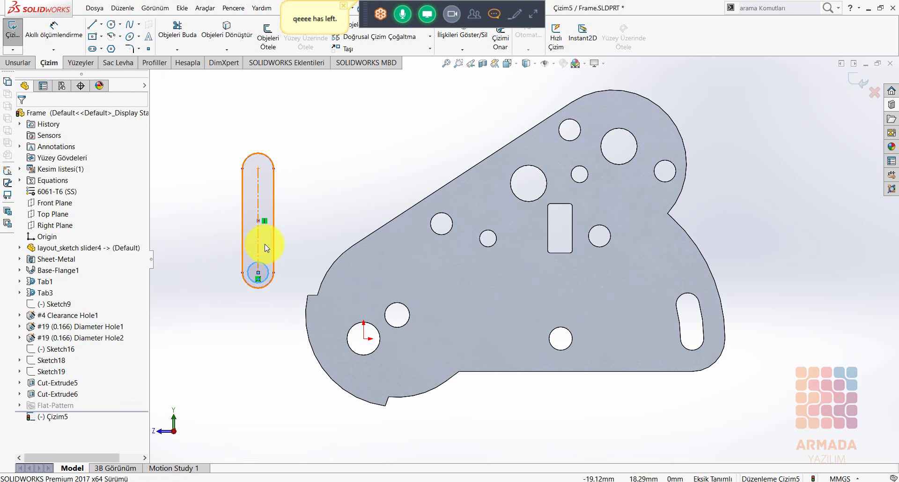
# Drag the slot onto the Frame plate, stretch it to about 23.24 mm, and select it.
pyautogui.moveTo(267, 236)
pyautogui.mouseDown()
pyautogui.moveTo(272, 252)
pyautogui.moveTo(451, 305)
pyautogui.mouseUp()
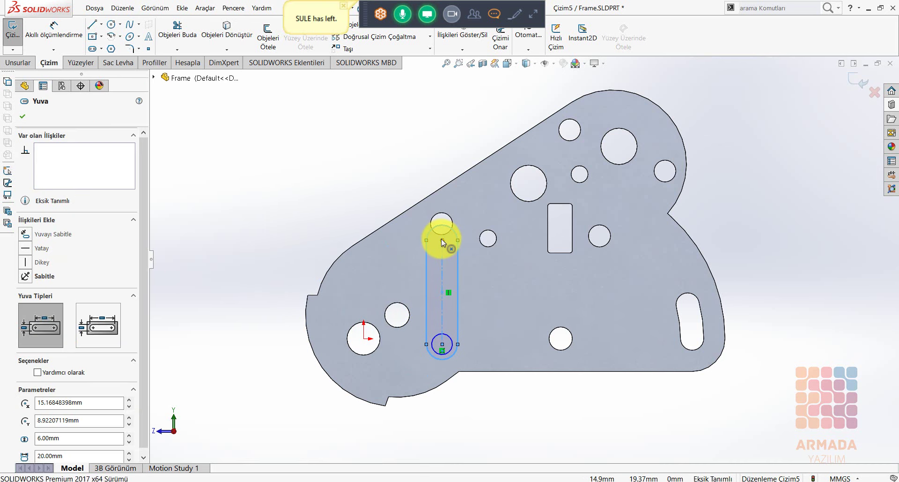
pyautogui.moveTo(443, 237); pyautogui.dragTo(442, 225)
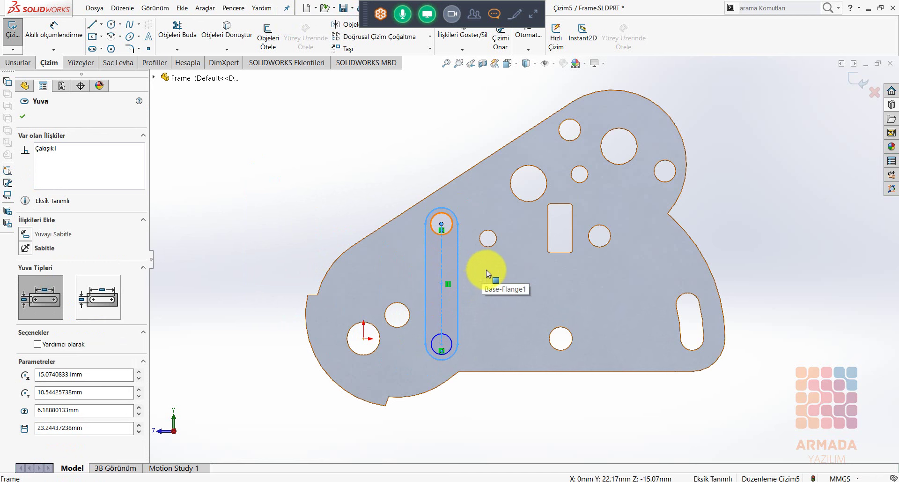
pyautogui.click(451, 257)
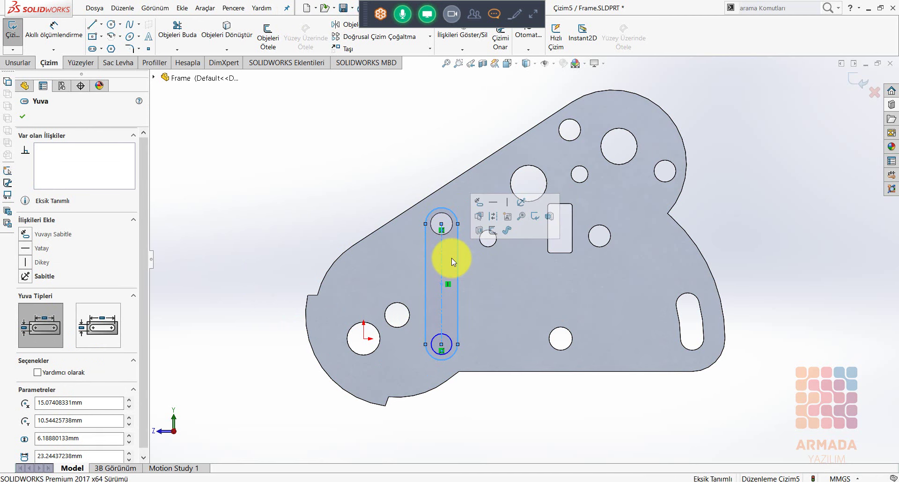
# Offset the slot outline by 1 mm and select the ring region between the two loops.
pyautogui.click(493, 230)
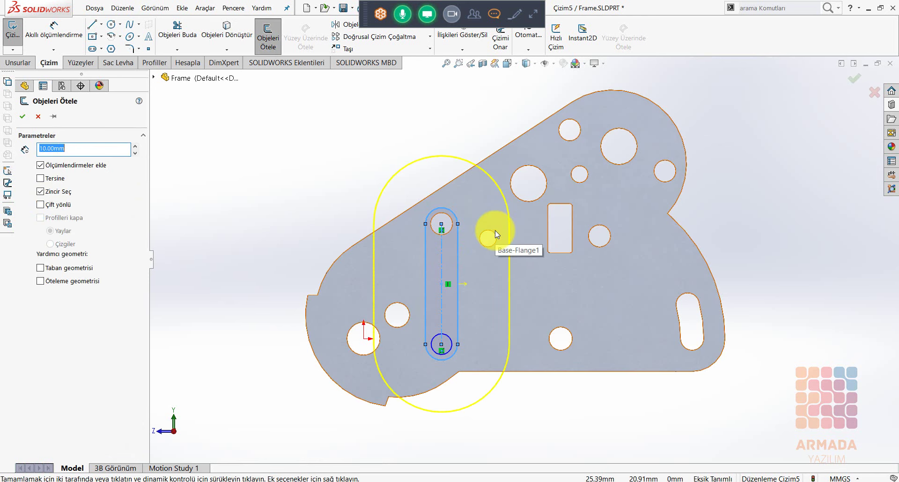
pyautogui.write('1')
pyautogui.press('Return')
pyautogui.press('Return')
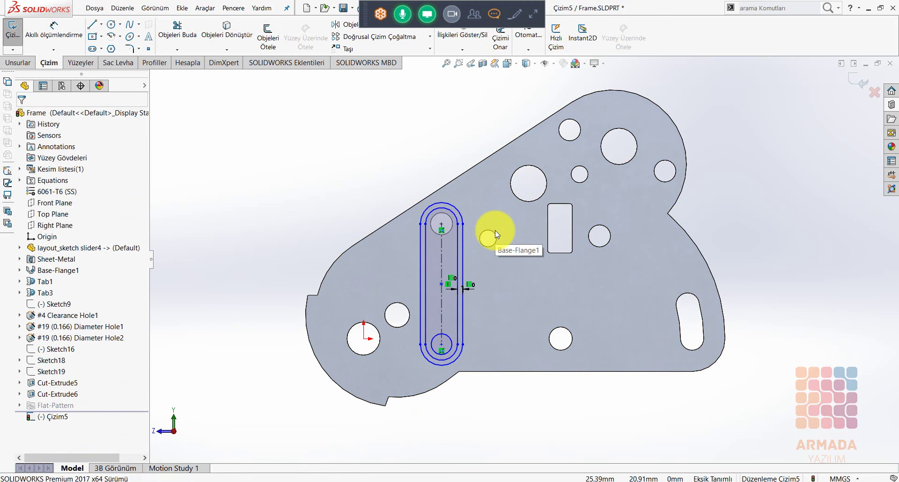
pyautogui.scroll(-3, 473, 272)
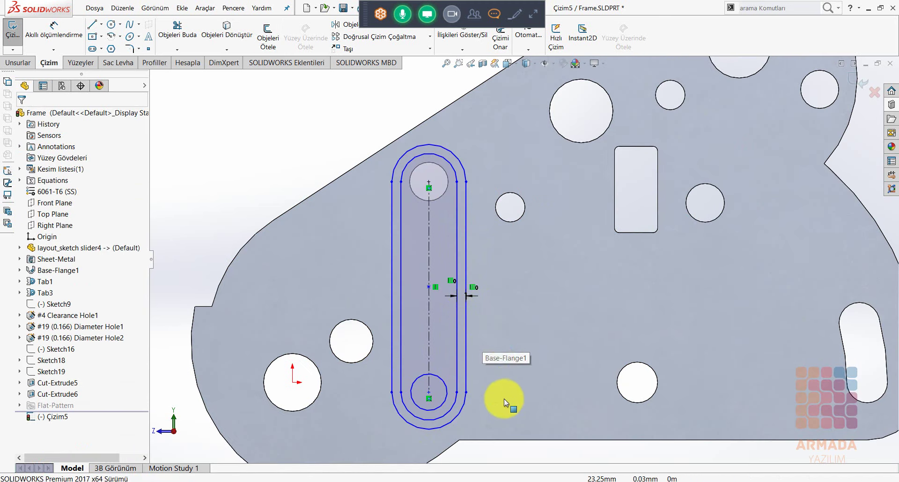
pyautogui.click(478, 395)
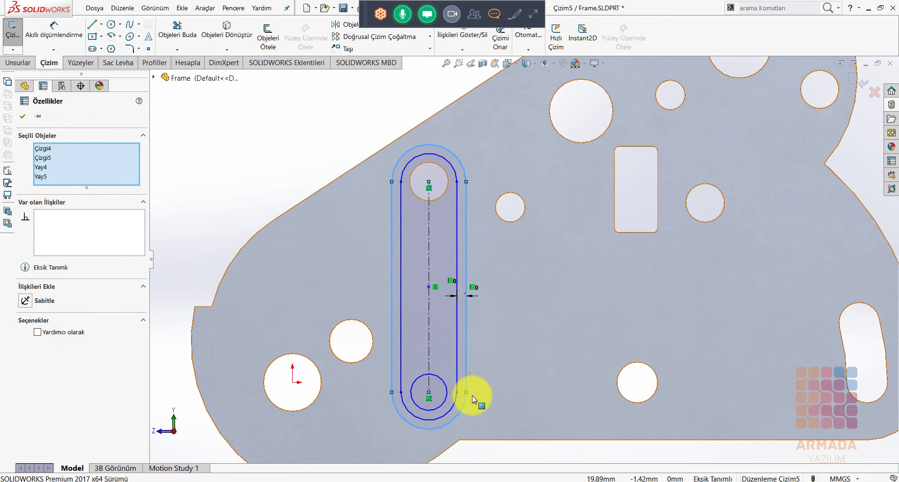
pyautogui.click(461, 344)
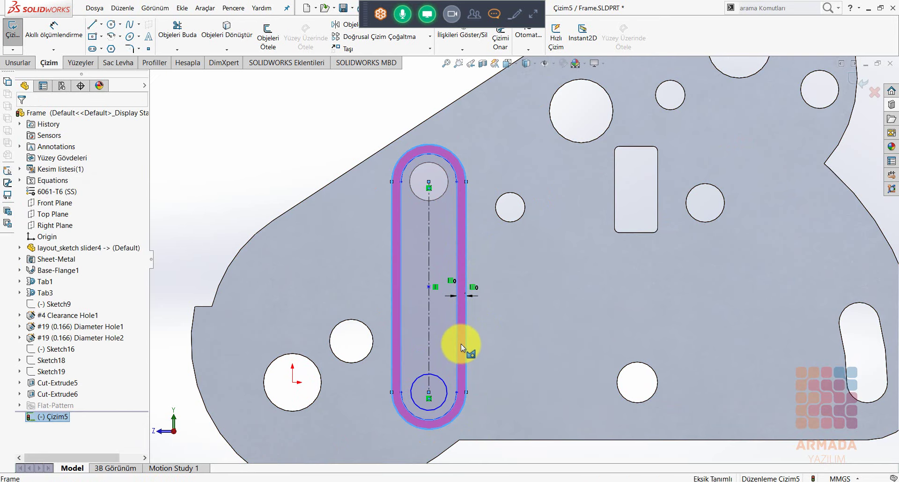
pyautogui.click(440, 384)
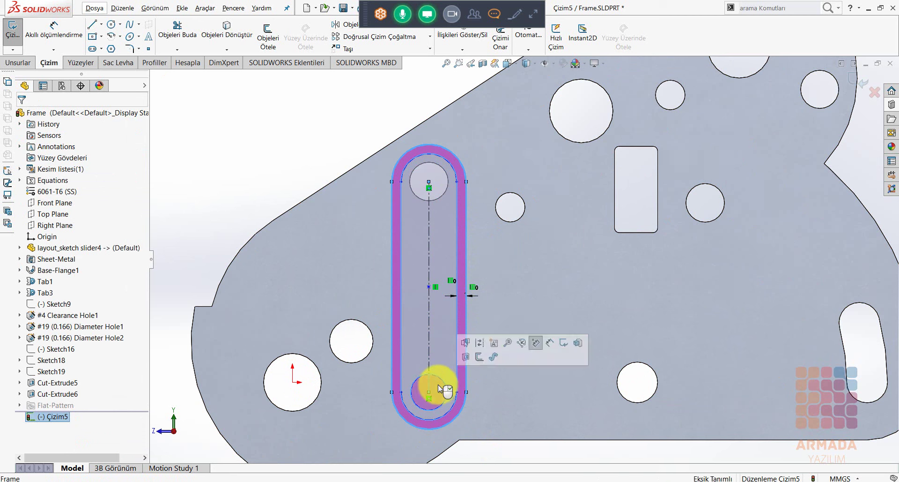
# Extrude-cut the slot ring 1 mm blind into the plate (Kes-Ekstrüzyon1) and rotate to inspect it.
pyautogui.click(465, 356)
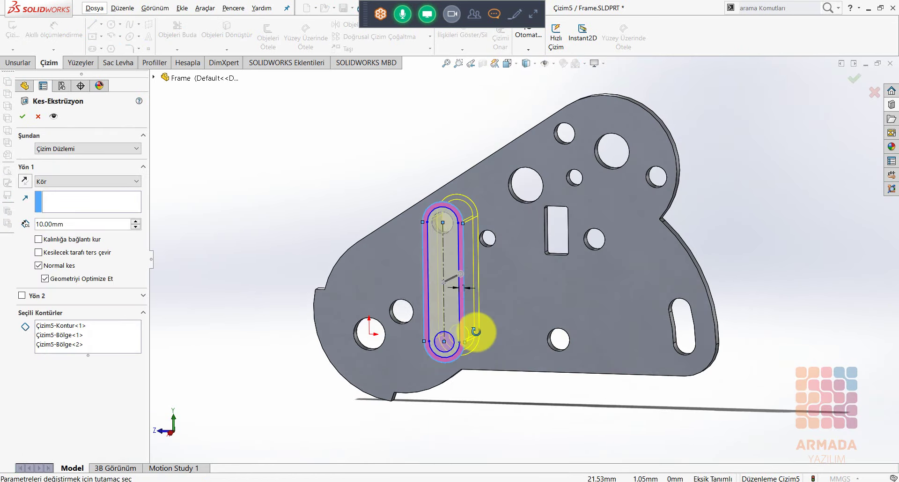
pyautogui.doubleClick(82, 226)
pyautogui.write('1')
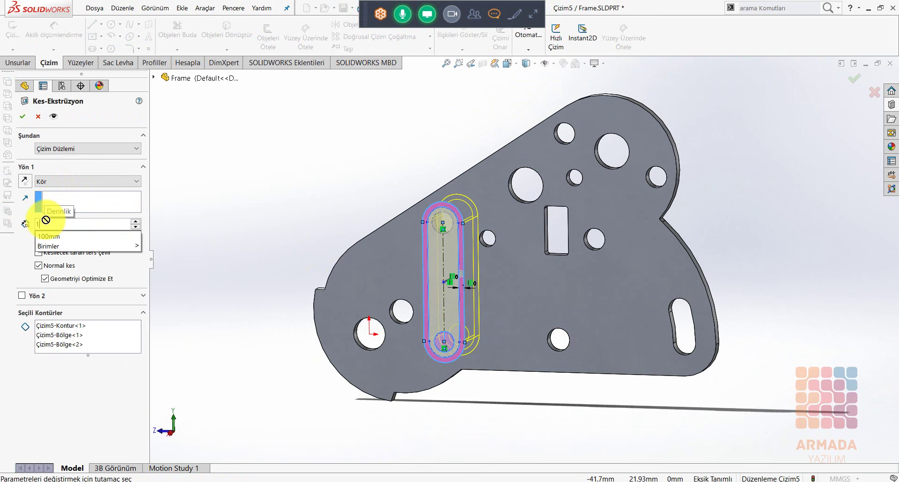
pyautogui.press('Return')
pyautogui.click(22, 117)
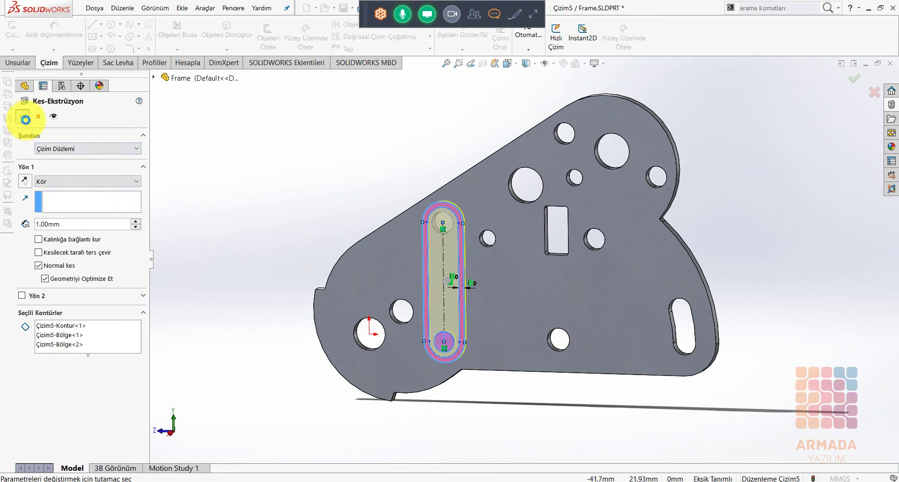
pyautogui.click(248, 183)
pyautogui.moveTo(245, 176)
pyautogui.mouseDown(button='middle')
pyautogui.moveTo(437, 177)
pyautogui.moveTo(443, 188)
pyautogui.moveTo(445, 173)
pyautogui.mouseUp(button='middle')
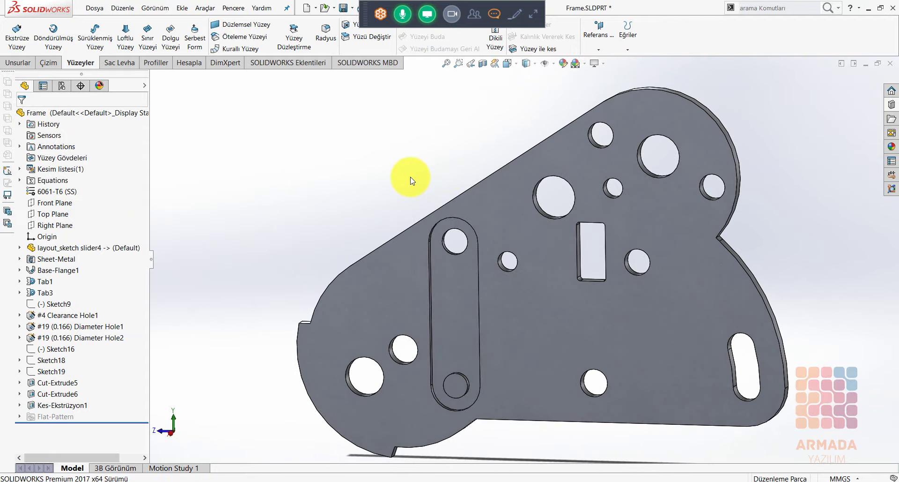
# Switch to PowerPoint and advance to slide 3, MODELLEME GÜCÜ.
pyautogui.hotkey('alt', 'Tab')
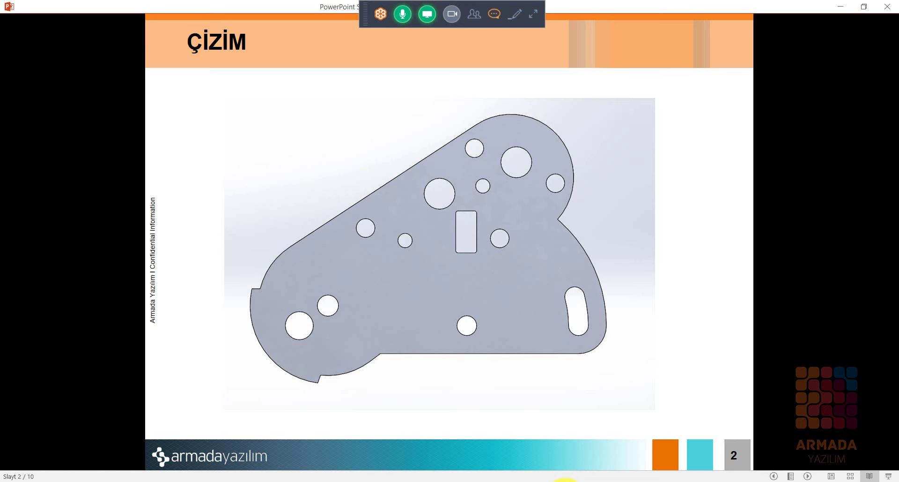
pyautogui.click(581, 380)
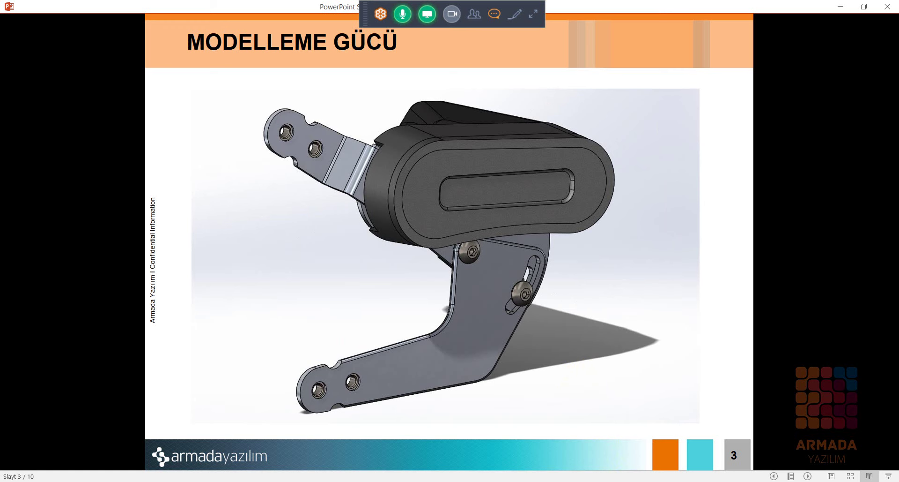
# Back in SOLIDWORKS, select the motor cover and open Grasp Mechanism Prototype.sldasm.
pyautogui.click(563, 479)
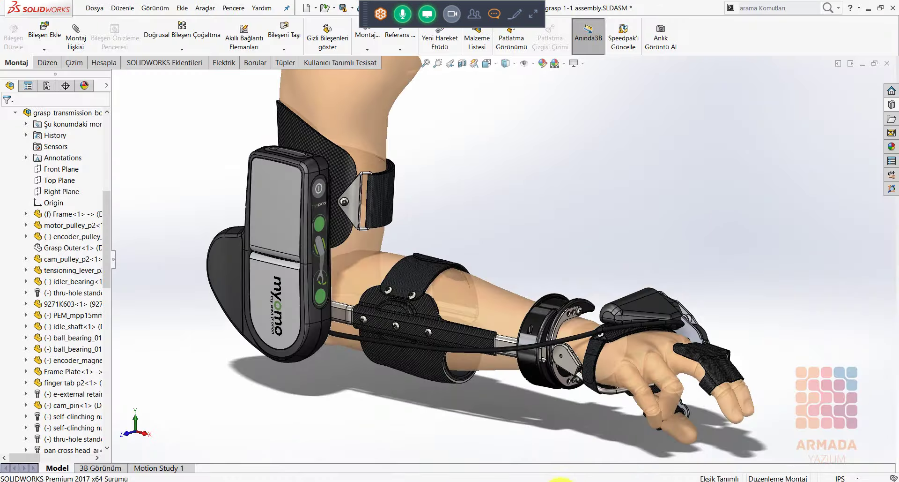
pyautogui.click(649, 303)
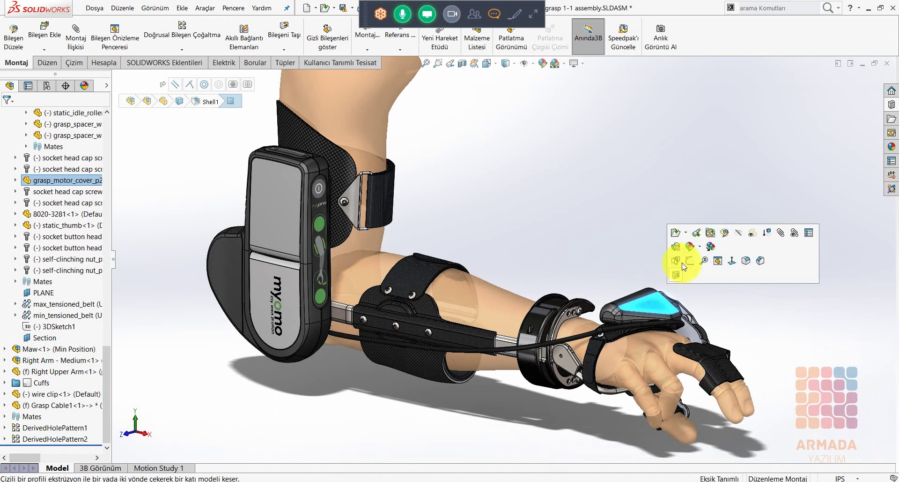
pyautogui.click(688, 244)
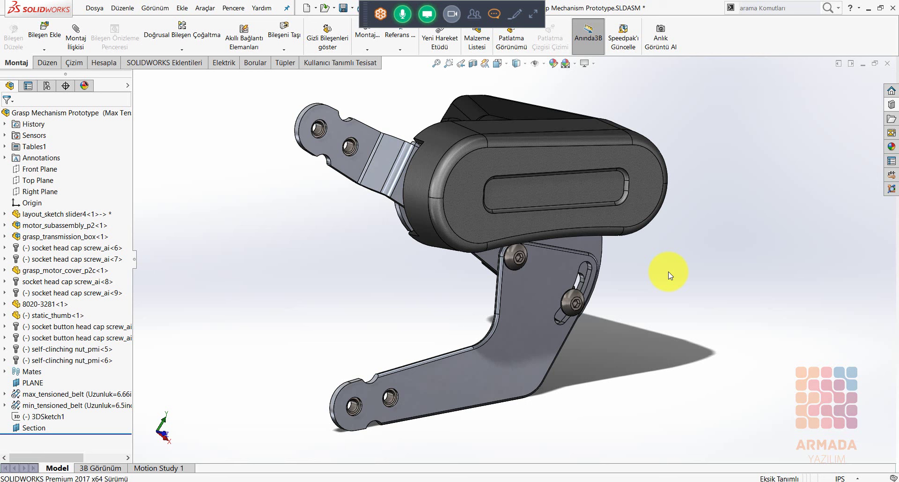
# Section the grasp mechanism on the Section plane, showing bracket and housing parts transparent.
pyautogui.click(37, 426)
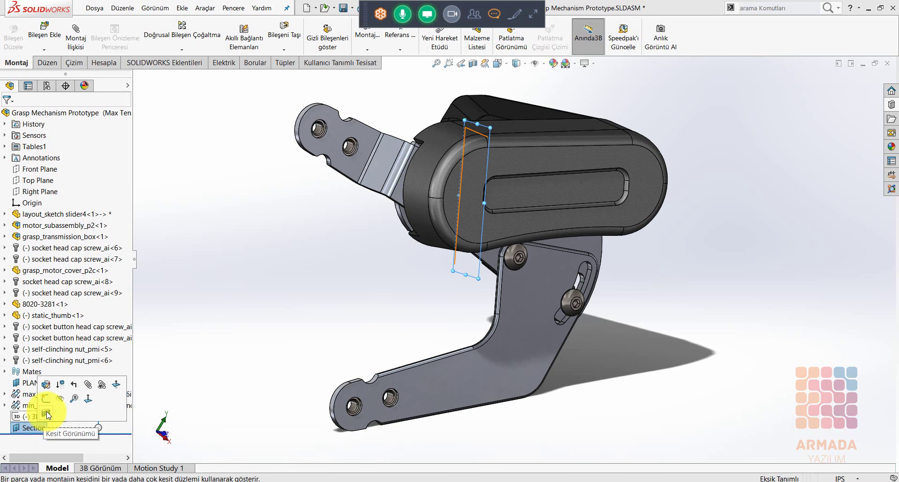
pyautogui.click(46, 413)
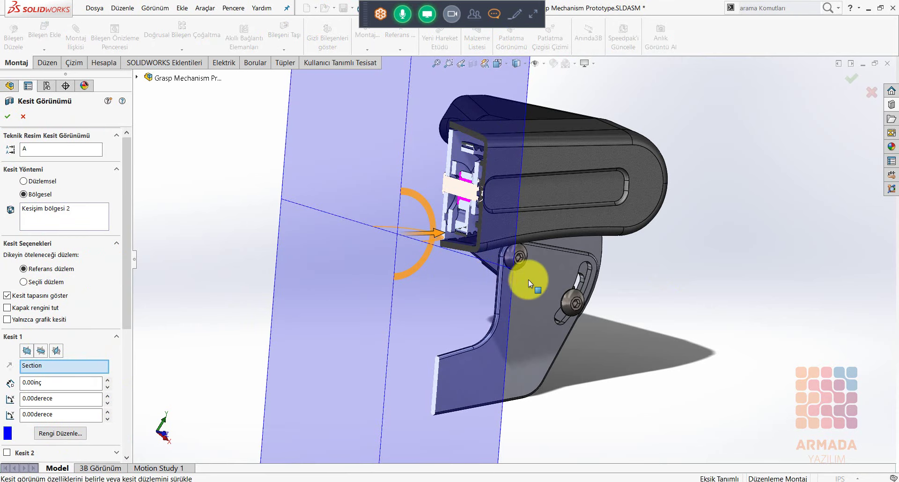
pyautogui.keyDown('ctrl'); pyautogui.moveTo(665, 180); pyautogui.dragTo(625, 200, button='middle'); pyautogui.keyUp('ctrl')
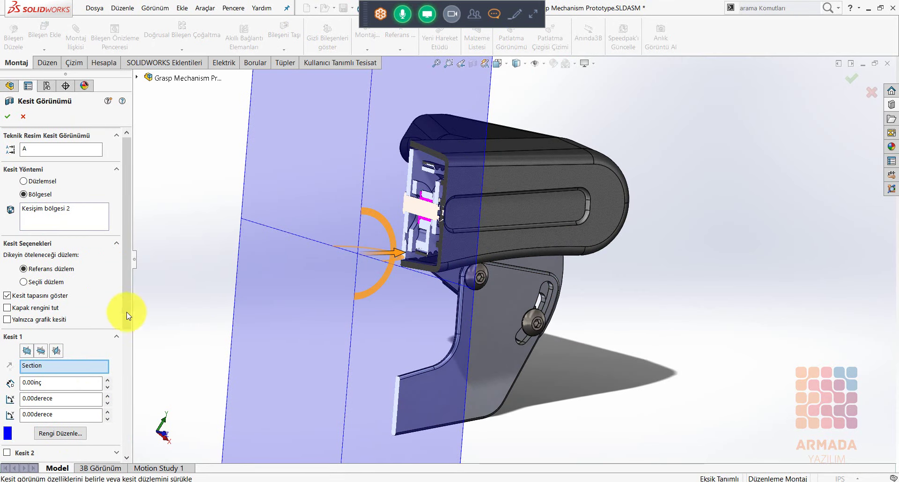
pyautogui.moveTo(125, 276); pyautogui.dragTo(125, 369)
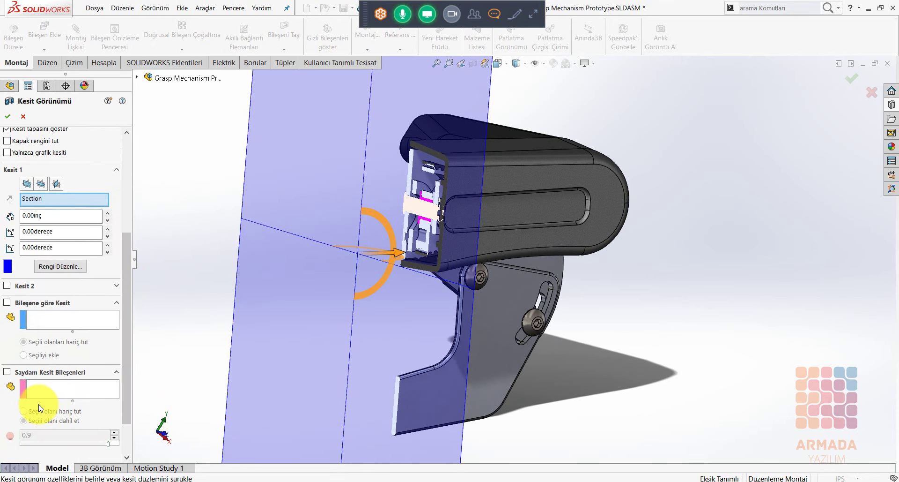
pyautogui.click(7, 373)
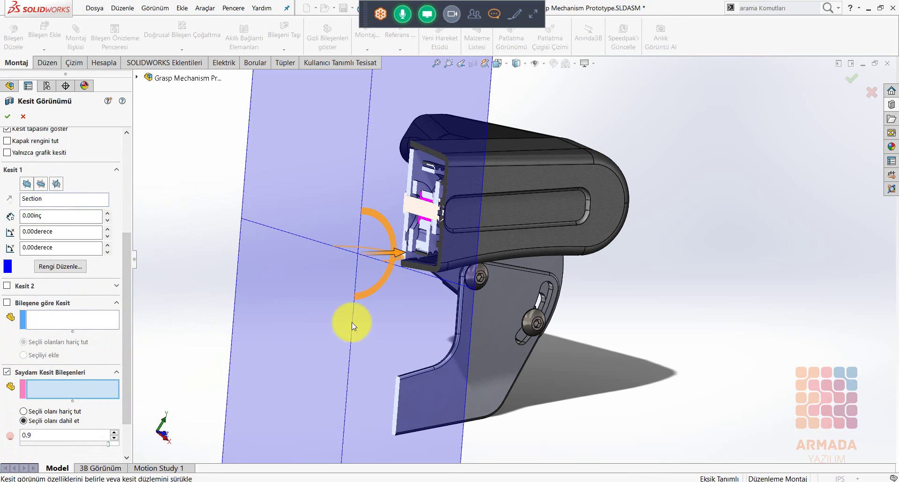
pyautogui.click(489, 322)
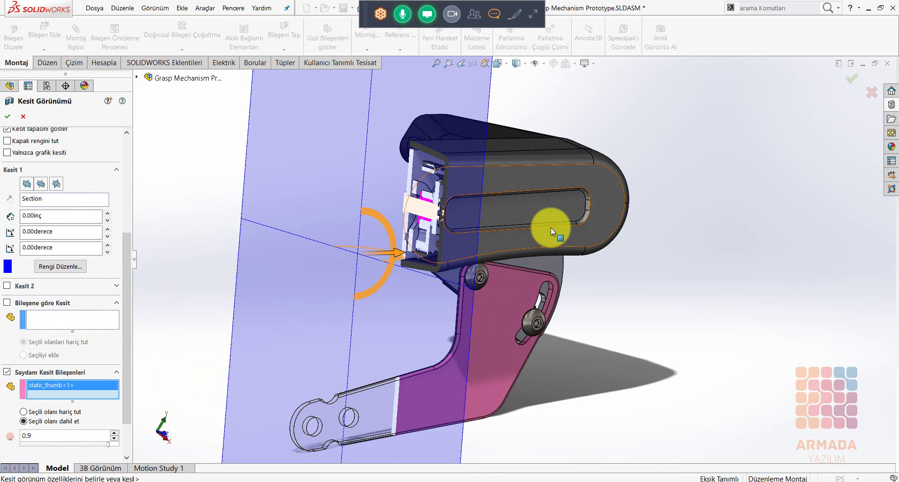
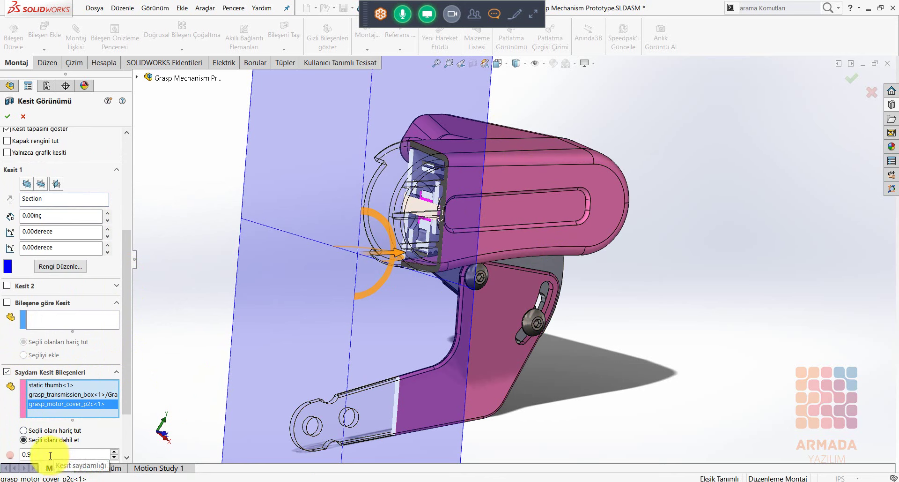
# Set the section transparency to 0.8.
pyautogui.moveTo(48, 453); pyautogui.dragTo(19, 454)
pyautogui.write('0.8')
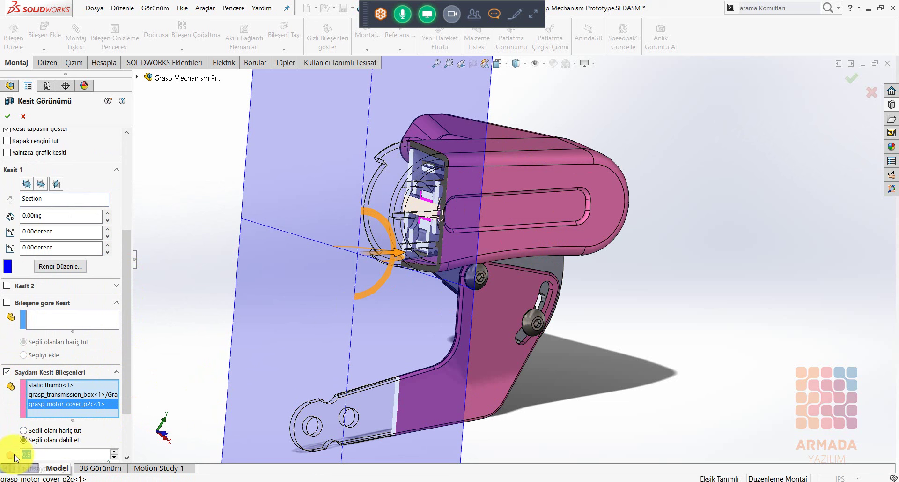
pyautogui.press('BackSpace')
pyautogui.write('8')
pyautogui.press('Return')
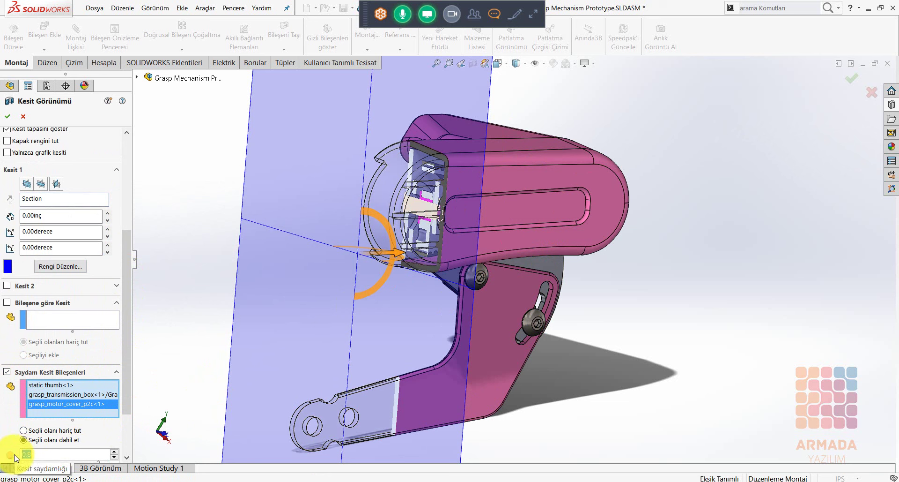
# Slide the section plane to a 2.03 in offset into the grasp housing.
pyautogui.moveTo(260, 260); pyautogui.dragTo(280, 183, button='middle')
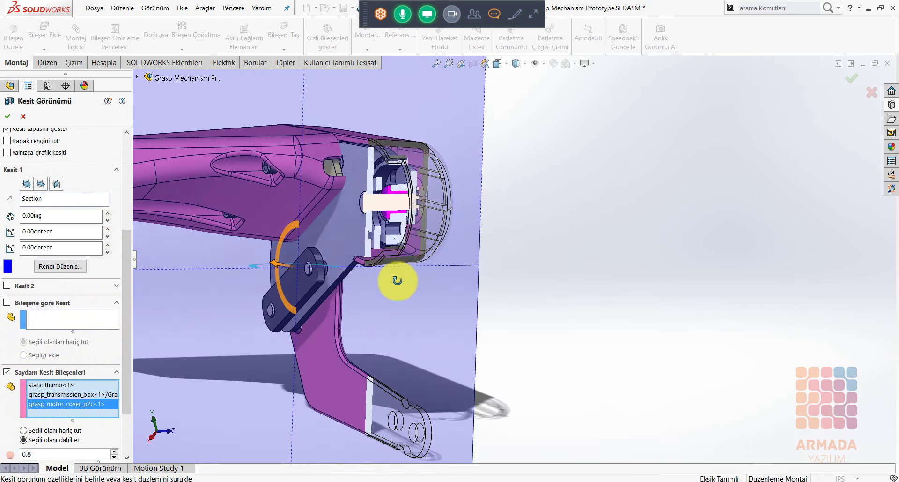
pyautogui.scroll(-2, 280, 183)
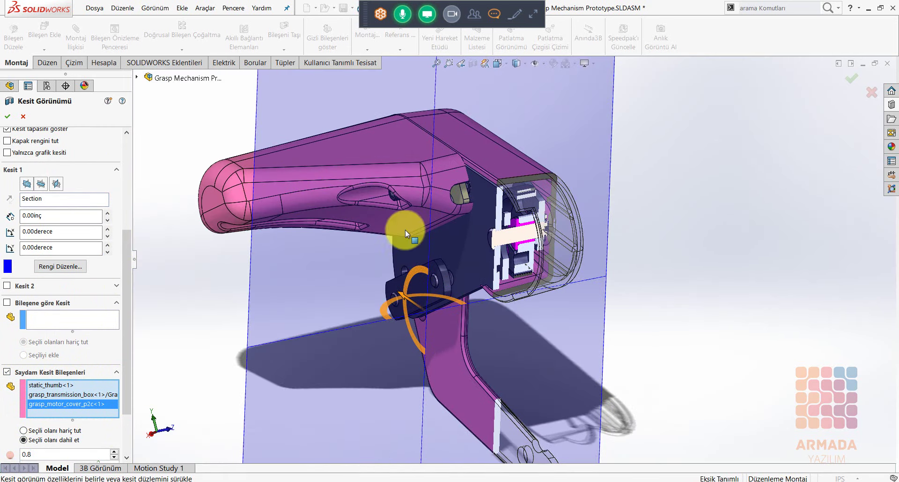
pyautogui.scroll(-3, 409, 229)
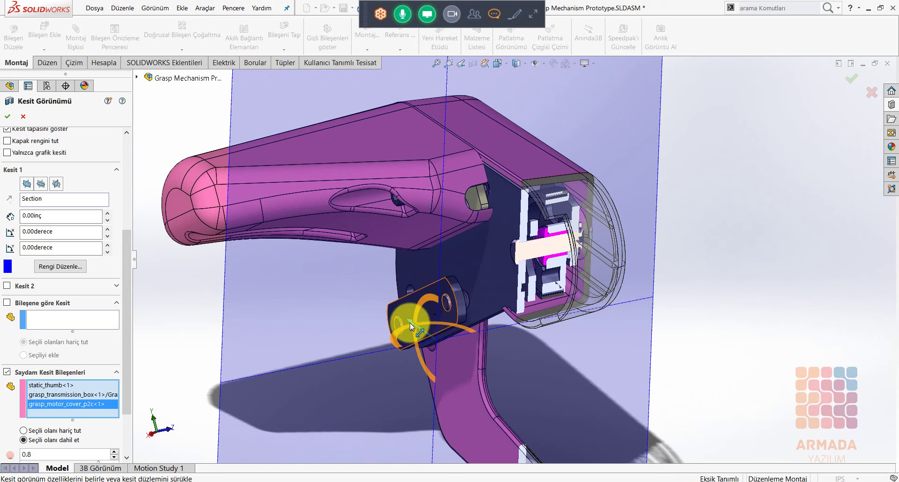
pyautogui.moveTo(410, 324); pyautogui.dragTo(313, 224)
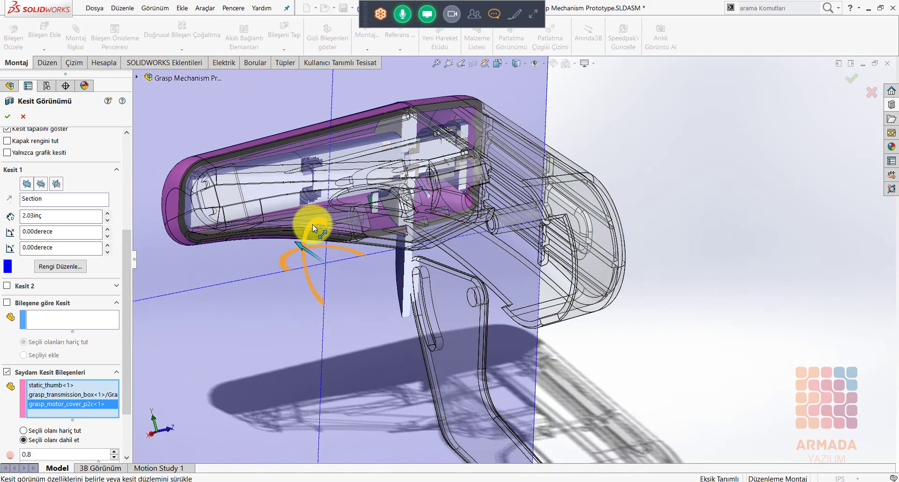
# Accept the section view so it is saved as a Section feature.
pyautogui.click(8, 117)
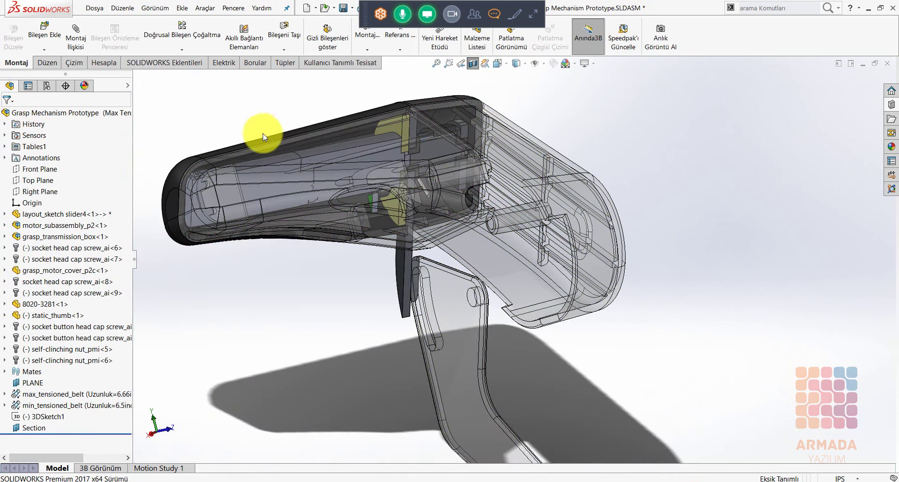
pyautogui.scroll(-2, 347, 125)
pyautogui.scroll(-2, 348, 125)
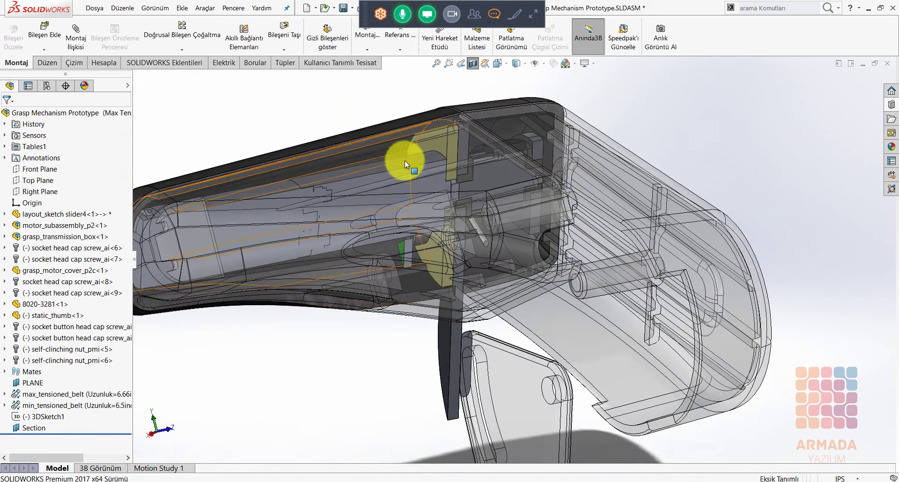
# Open the Insert<2> component as Insert.SLDPRT in its own window.
pyautogui.scroll(-2, 405, 160)
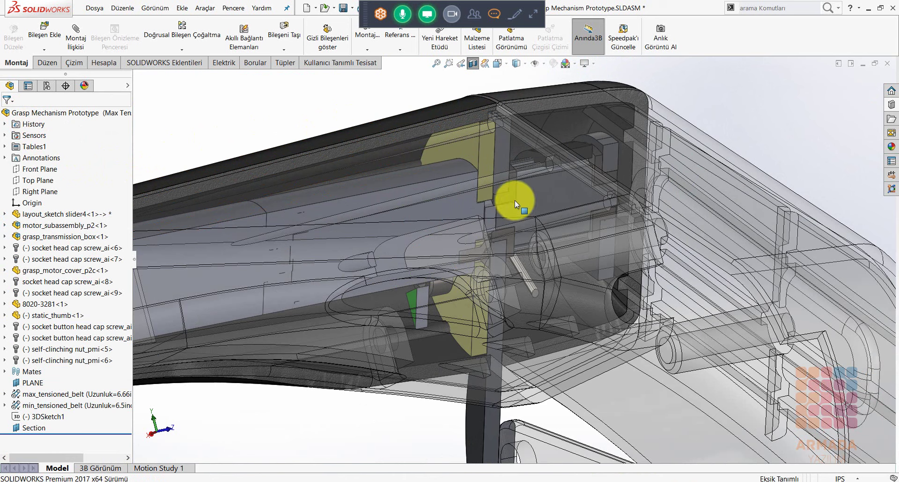
pyautogui.click(513, 169)
pyautogui.click(562, 96)
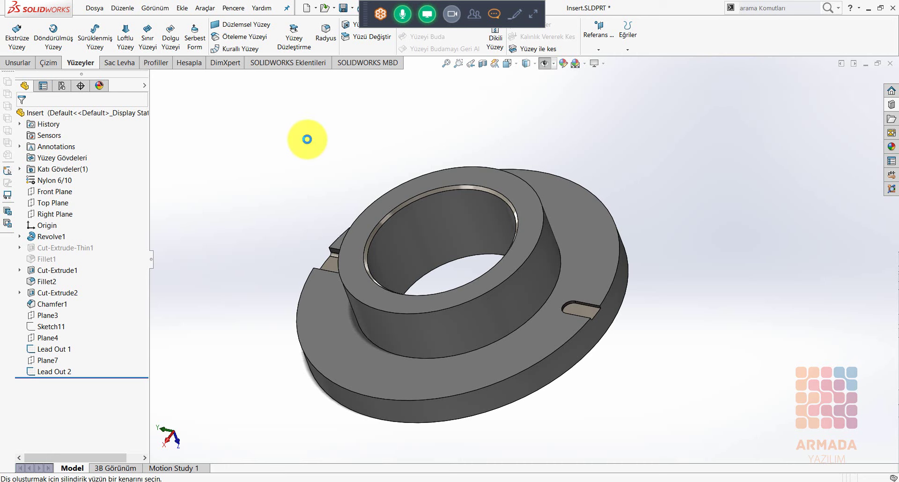
# Dismiss the warning and select the insert's top circular edge for the thread.
pyautogui.click(502, 261)
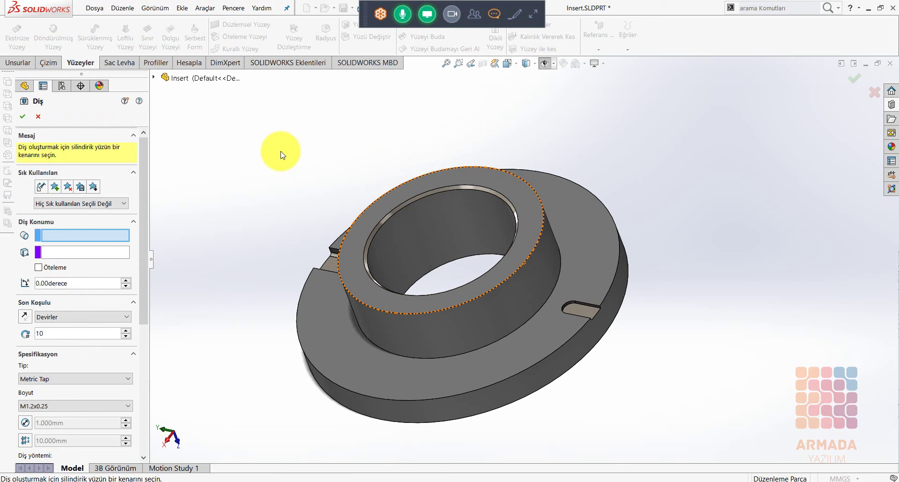
pyautogui.click(484, 304)
pyautogui.moveTo(409, 363)
pyautogui.mouseDown(button='middle')
pyautogui.moveTo(427, 283)
pyautogui.moveTo(515, 252)
pyautogui.mouseUp(button='middle')
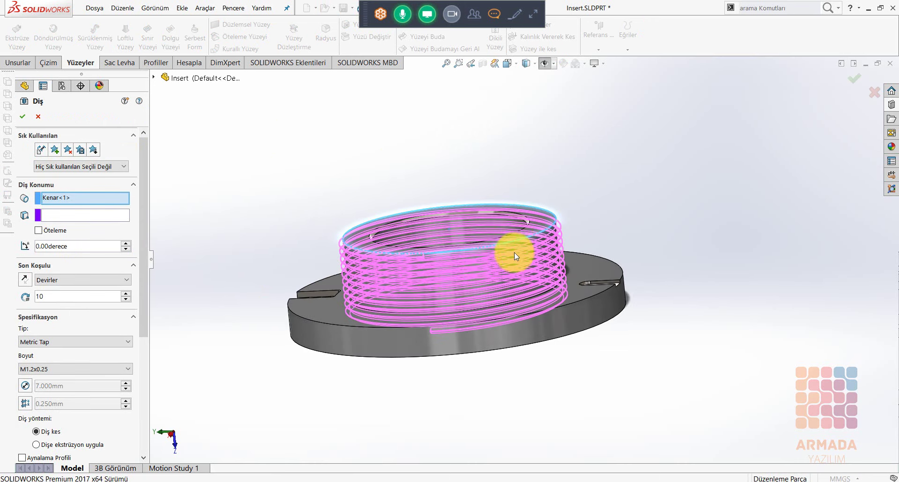
pyautogui.scroll(-3, 514, 252)
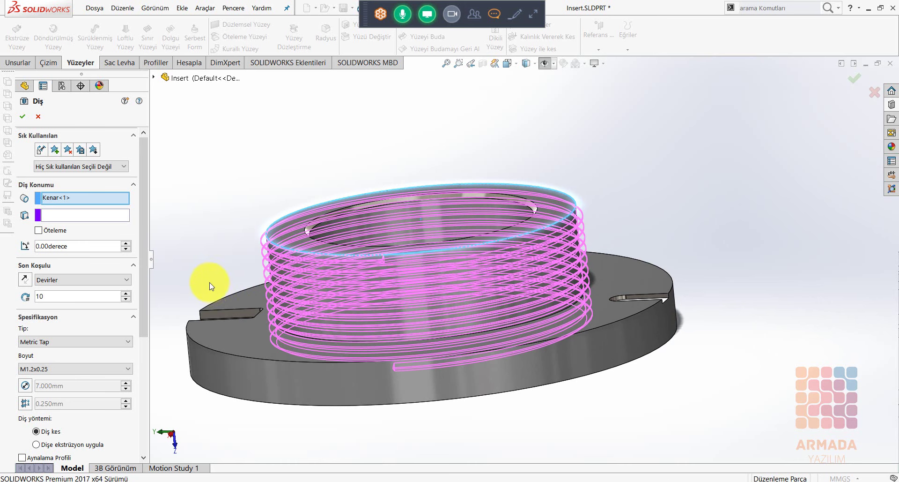
# Offset the thread start by 0.5 mm and set 2 revolutions.
pyautogui.click(39, 230)
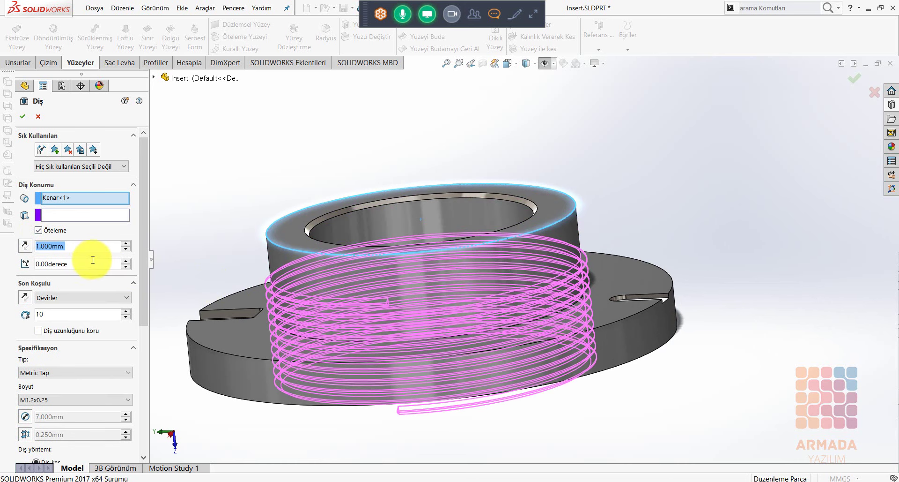
pyautogui.write('0,5')
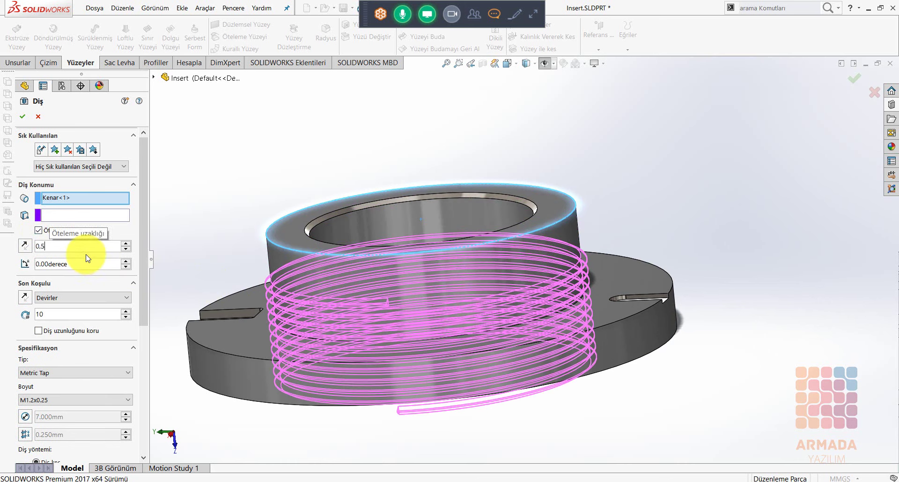
pyautogui.press('Return')
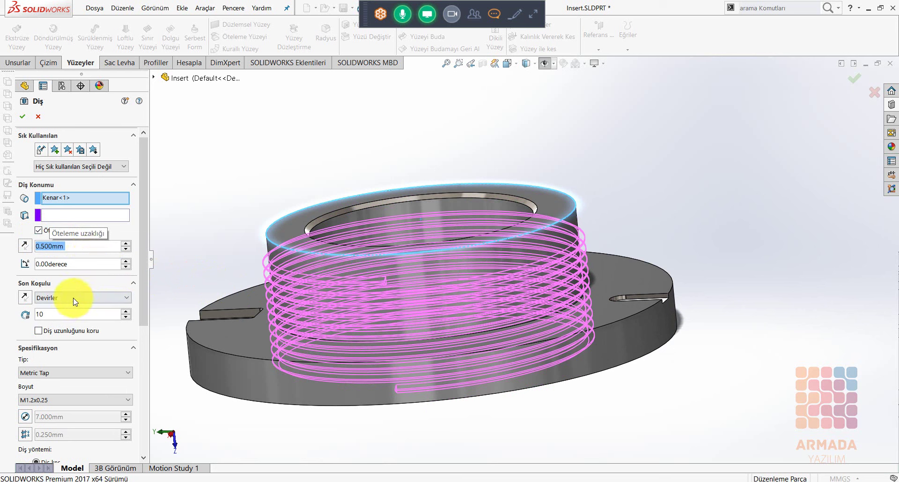
pyautogui.click(36, 314)
pyautogui.write('2')
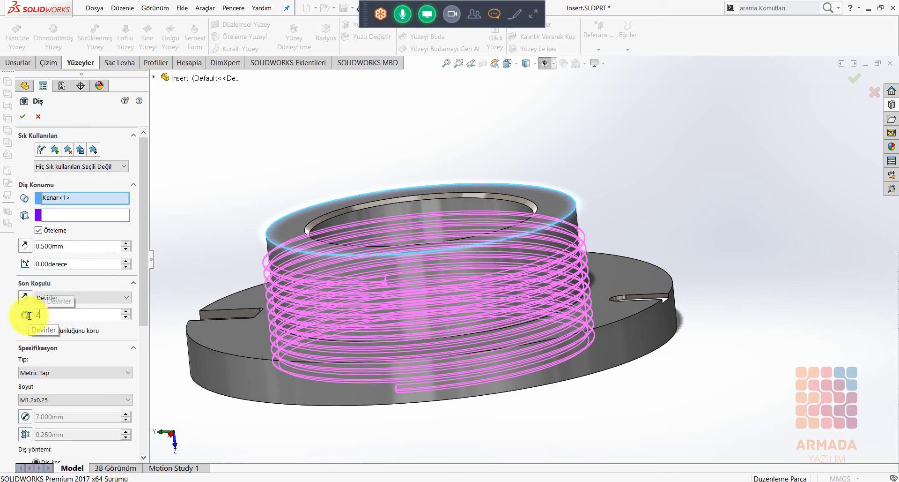
pyautogui.press('Return')
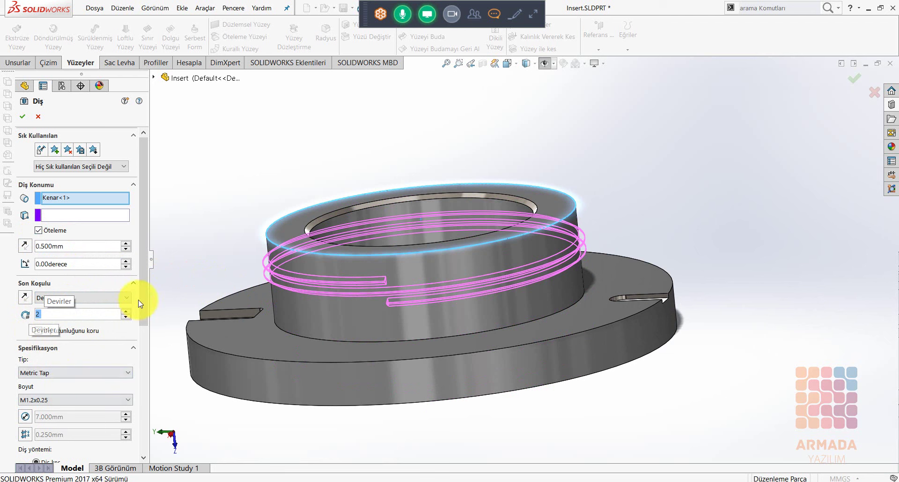
# Set the thread pitch to 1 mm.
pyautogui.moveTo(141, 295); pyautogui.dragTo(137, 349)
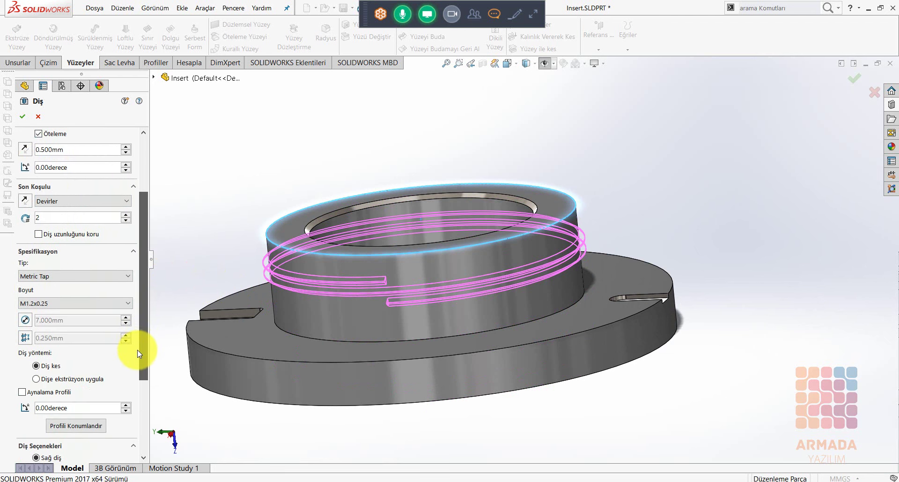
pyautogui.moveTo(52, 338); pyautogui.dragTo(22, 338)
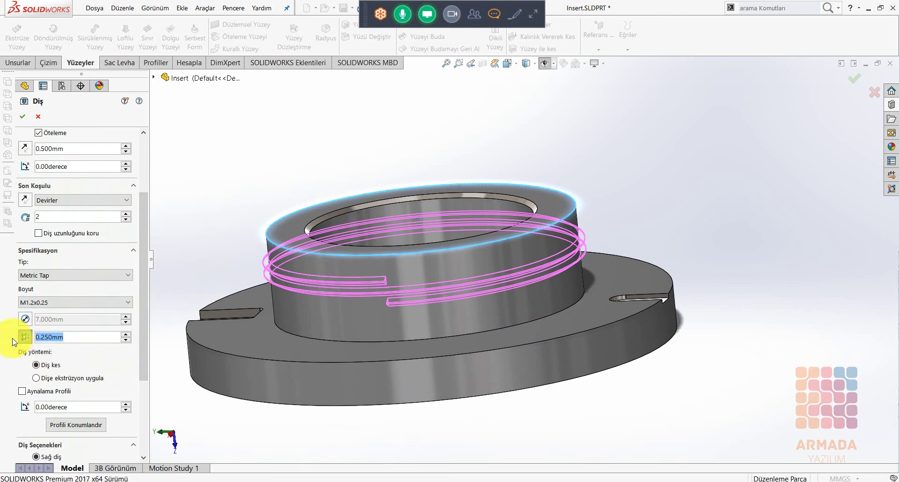
pyautogui.write('1')
pyautogui.press('Return')
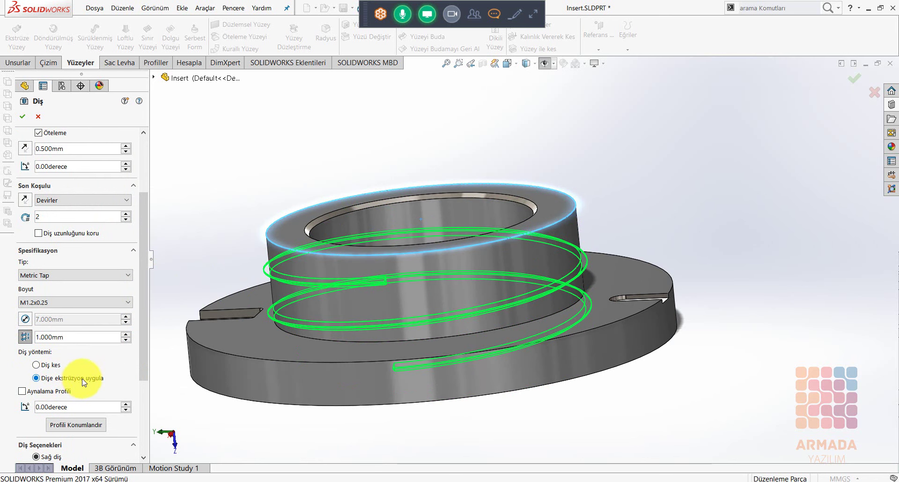
# Reverse the thread offset direction so the thread moves up.
pyautogui.scroll(-5, 146, 426)
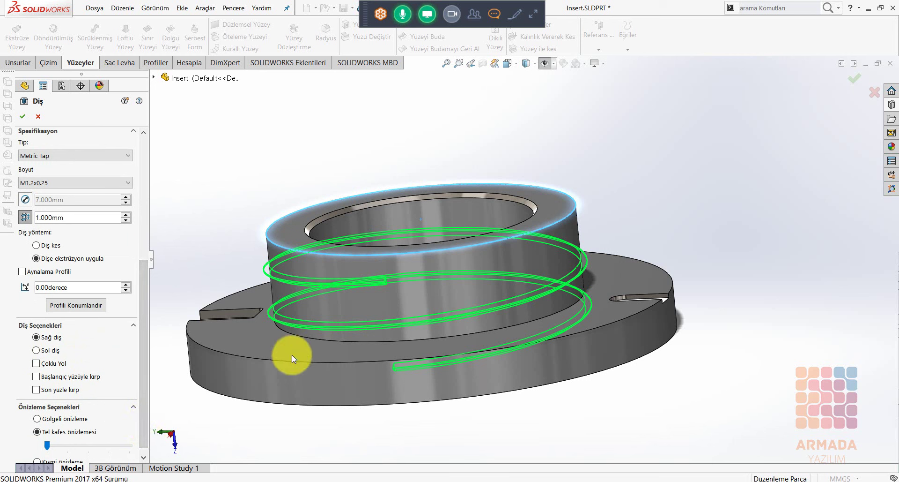
pyautogui.moveTo(142, 296); pyautogui.dragTo(147, 193)
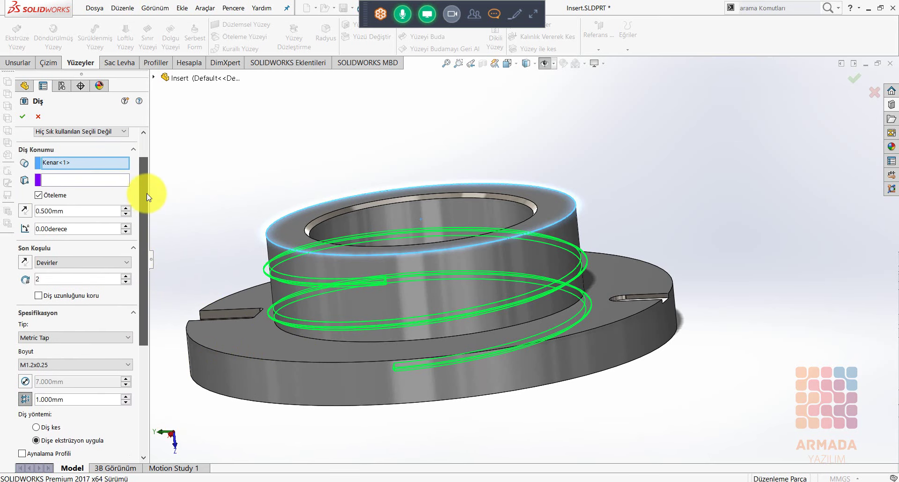
pyautogui.click(24, 210)
pyautogui.moveTo(144, 228); pyautogui.dragTo(160, 339)
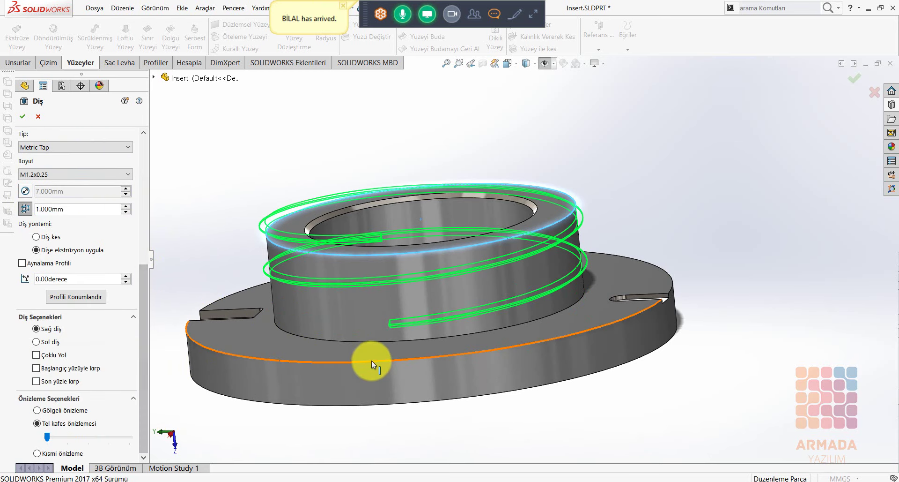
pyautogui.moveTo(372, 361); pyautogui.dragTo(385, 349, button='middle')
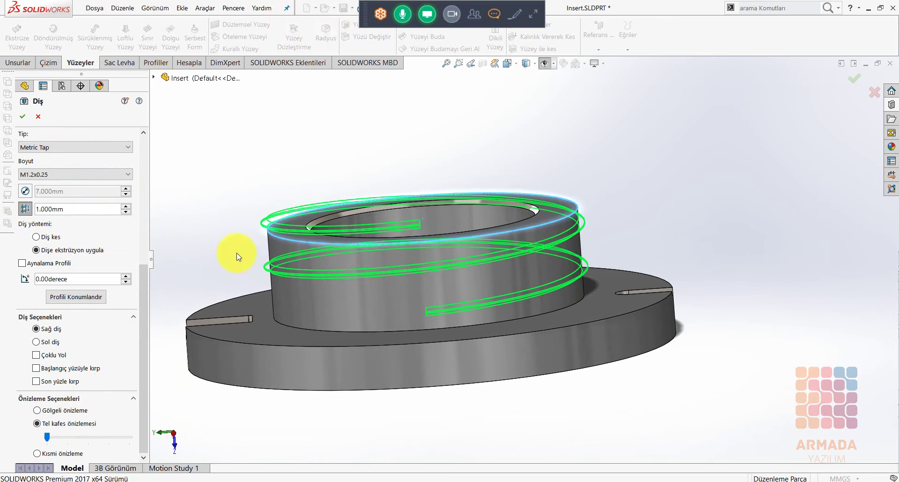
# Make the thread 2-start, trimmed with the start face, and create Diş1.
pyautogui.click(36, 355)
pyautogui.click(36, 355)
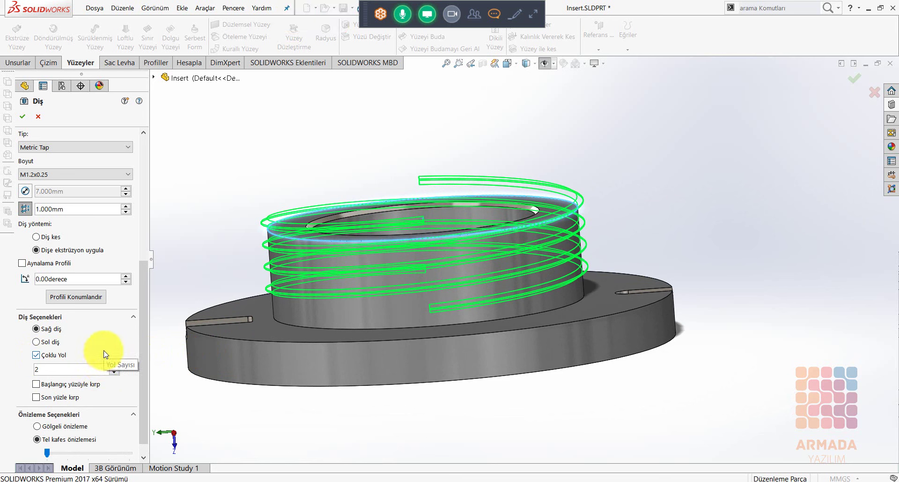
pyautogui.click(36, 384)
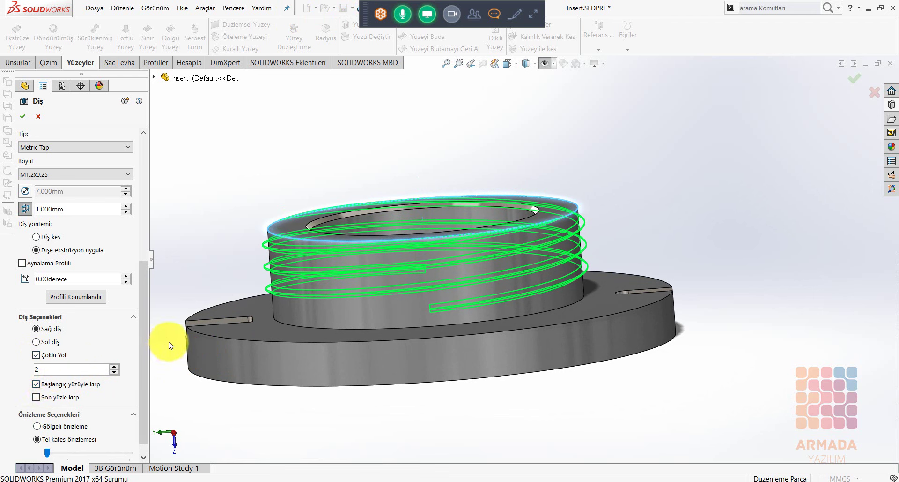
pyautogui.click(22, 116)
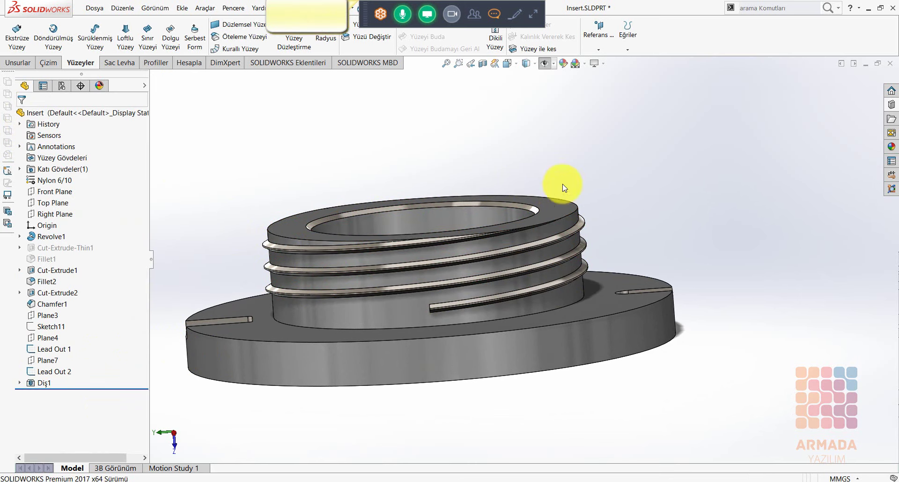
pyautogui.moveTo(563, 184)
pyautogui.mouseDown(button='middle')
pyautogui.moveTo(699, 174)
pyautogui.moveTo(645, 226)
pyautogui.mouseUp(button='middle')
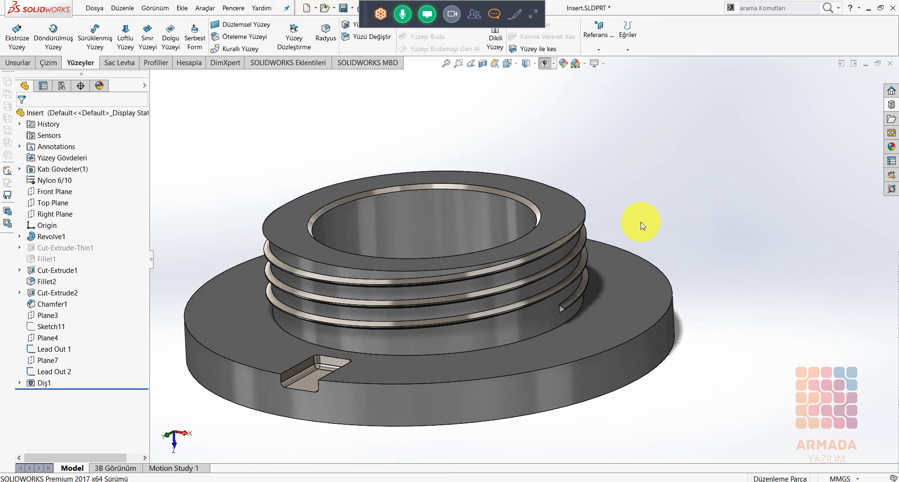
pyautogui.moveTo(582, 347)
pyautogui.mouseDown(button='middle')
pyautogui.moveTo(572, 337)
pyautogui.moveTo(557, 161)
pyautogui.mouseUp(button='middle')
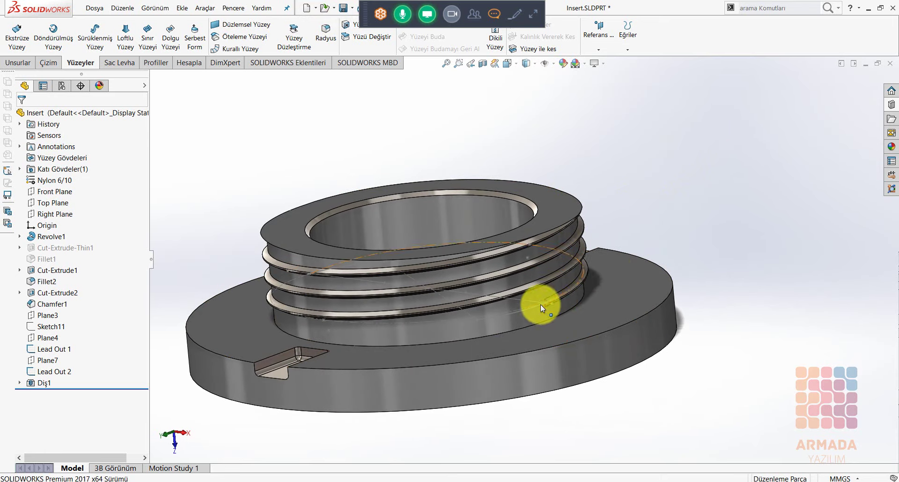
pyautogui.scroll(-5, 541, 304)
pyautogui.scroll(-2, 516, 274)
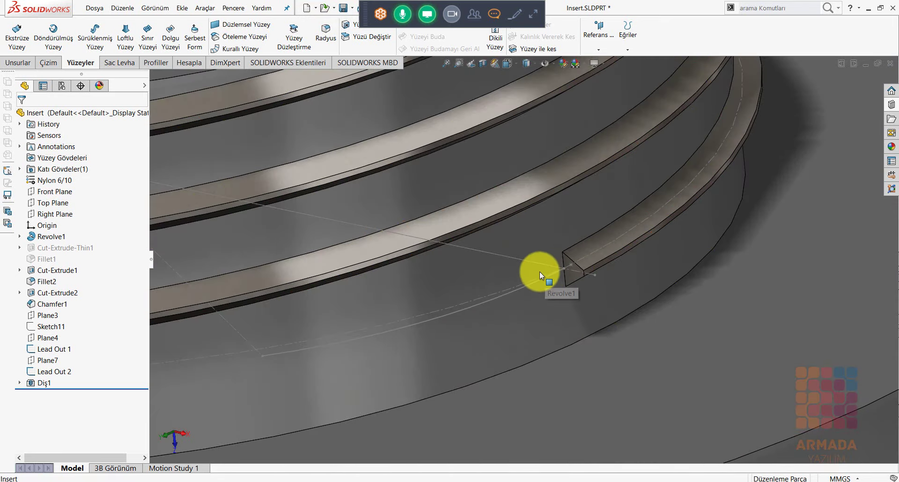
pyautogui.scroll(-2, 539, 272)
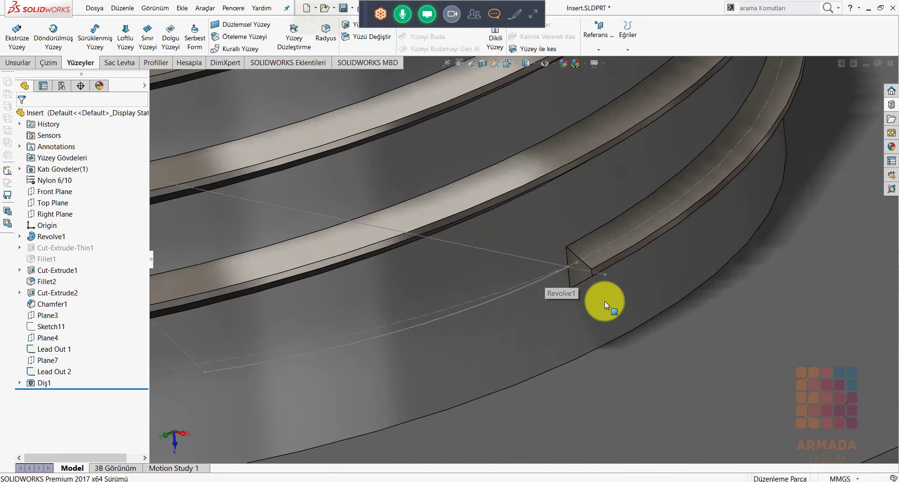
# Sweep Diş1's end profile face along the Lead Out 1 curve as a Swept Boss/Base.
pyautogui.click(578, 275)
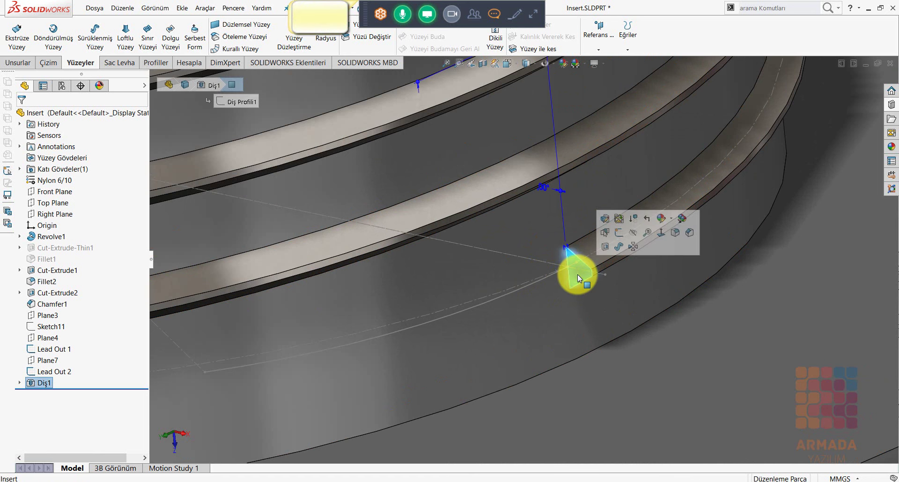
pyautogui.click(620, 246)
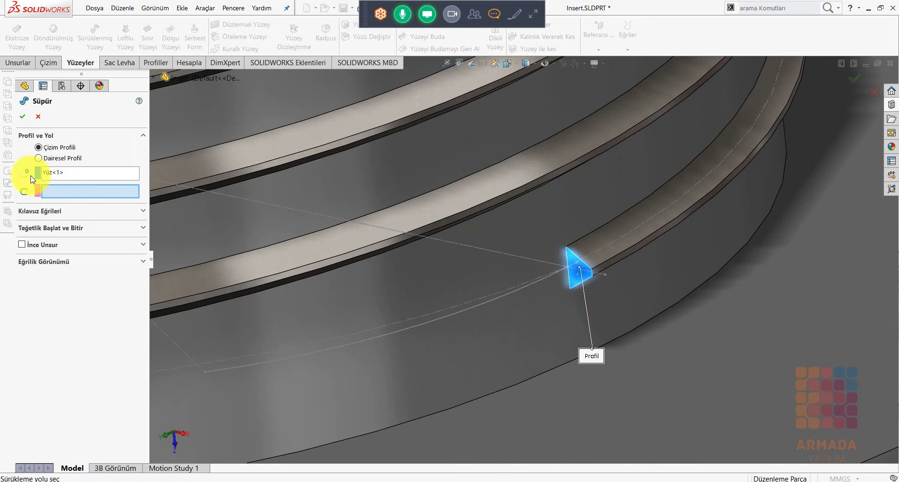
pyautogui.click(85, 193)
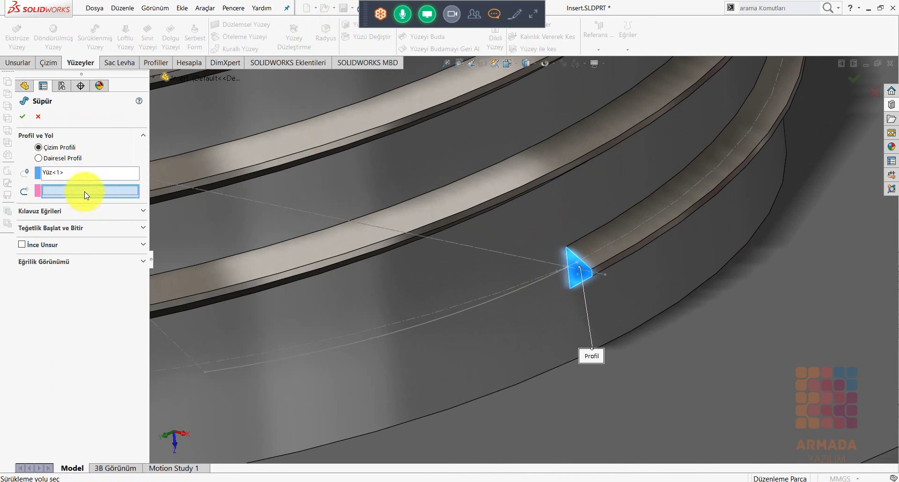
pyautogui.click(427, 323)
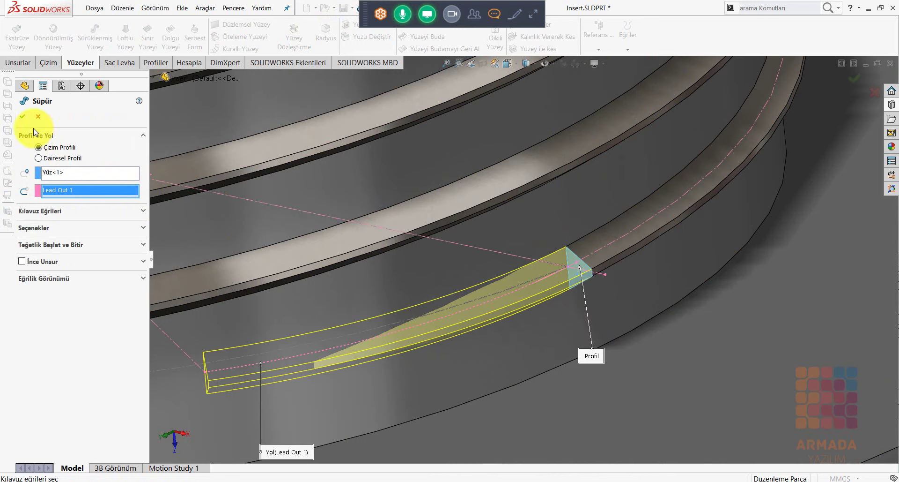
pyautogui.click(22, 116)
pyautogui.scroll(5, 378, 314)
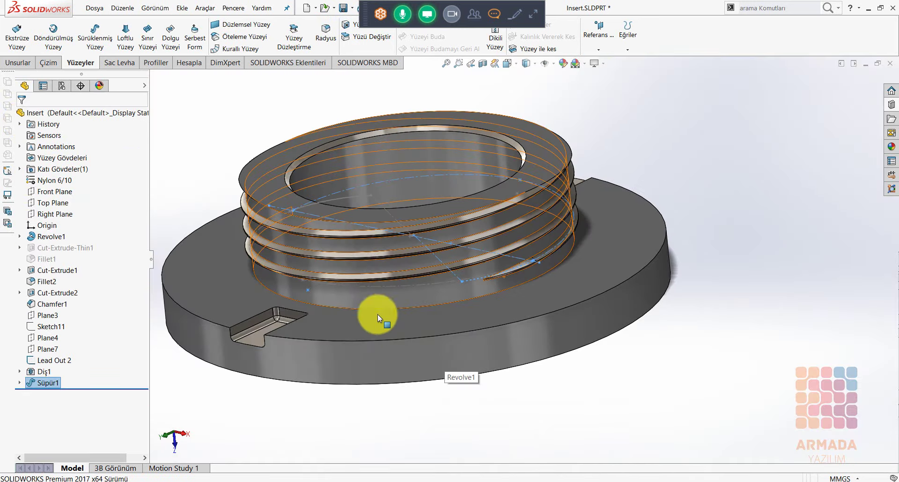
# Sweep the opposite Diş1 end profile face along the Lead Out 2 curve.
pyautogui.moveTo(273, 275)
pyautogui.mouseDown(button='middle')
pyautogui.moveTo(351, 257)
pyautogui.moveTo(446, 317)
pyautogui.moveTo(425, 365)
pyautogui.moveTo(451, 315)
pyautogui.mouseUp(button='middle')
pyautogui.scroll(-3, 473, 317)
pyautogui.scroll(-3, 538, 316)
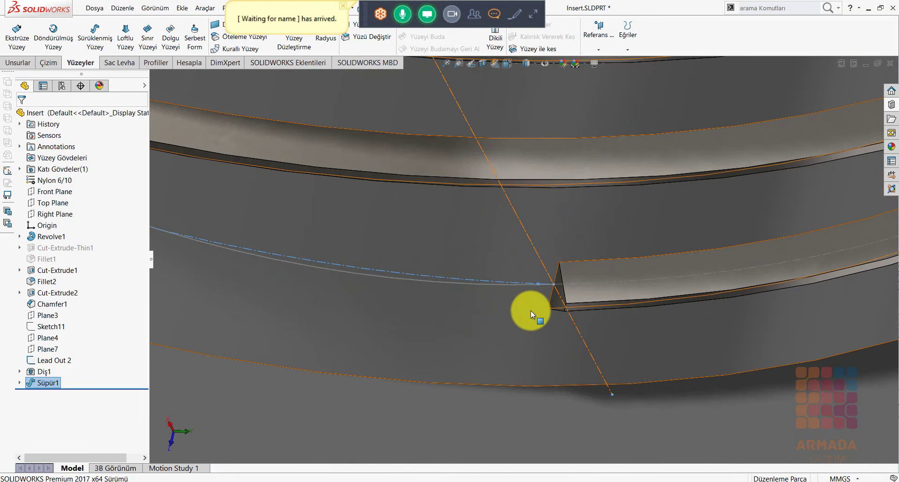
pyautogui.click(558, 298)
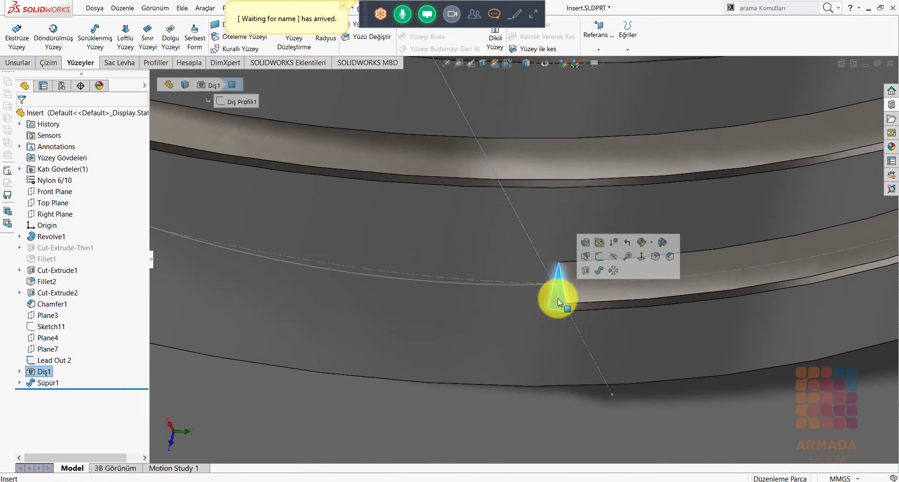
pyautogui.click(600, 271)
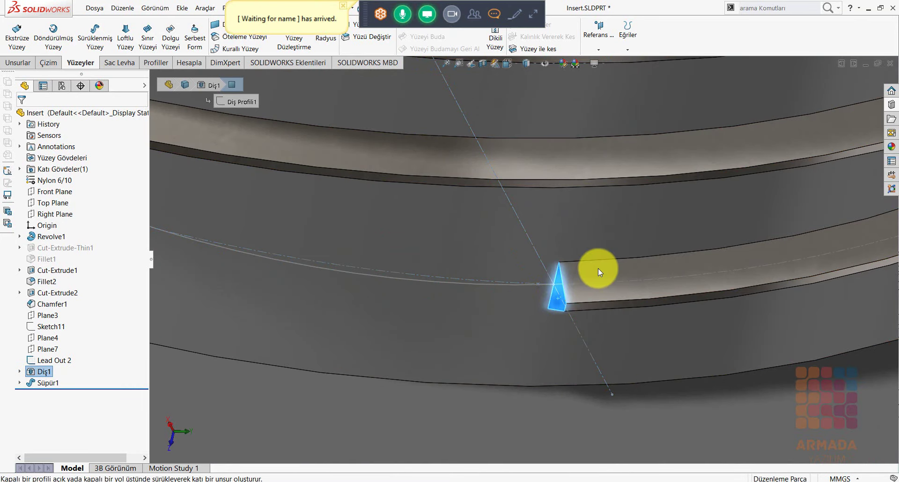
pyautogui.click(430, 282)
pyautogui.click(22, 116)
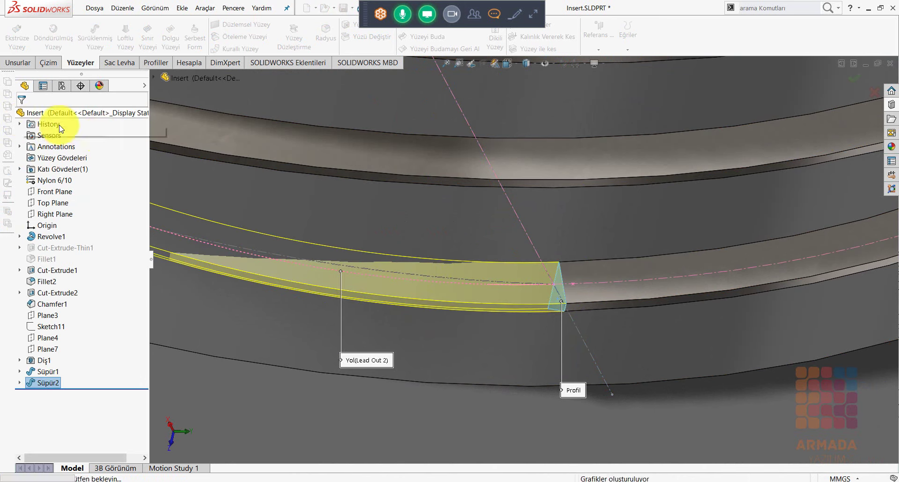
pyautogui.scroll(3, 556, 293)
pyautogui.scroll(3, 657, 240)
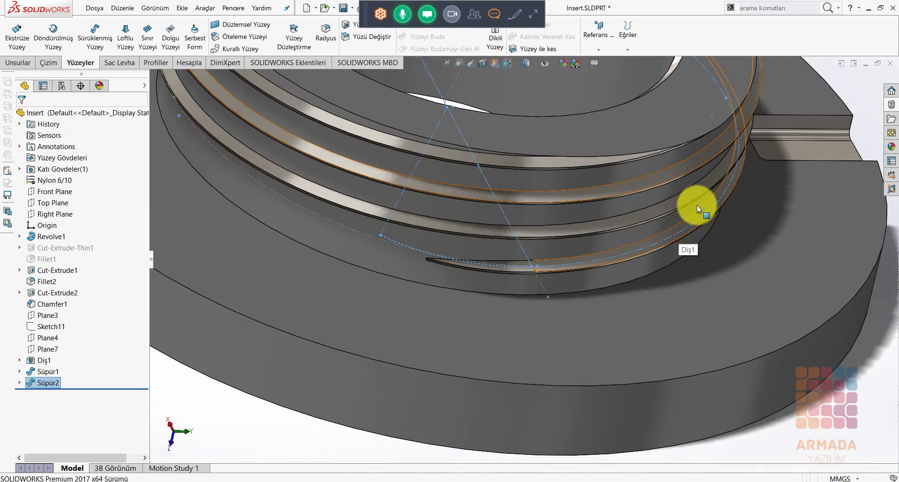
pyautogui.scroll(3, 692, 206)
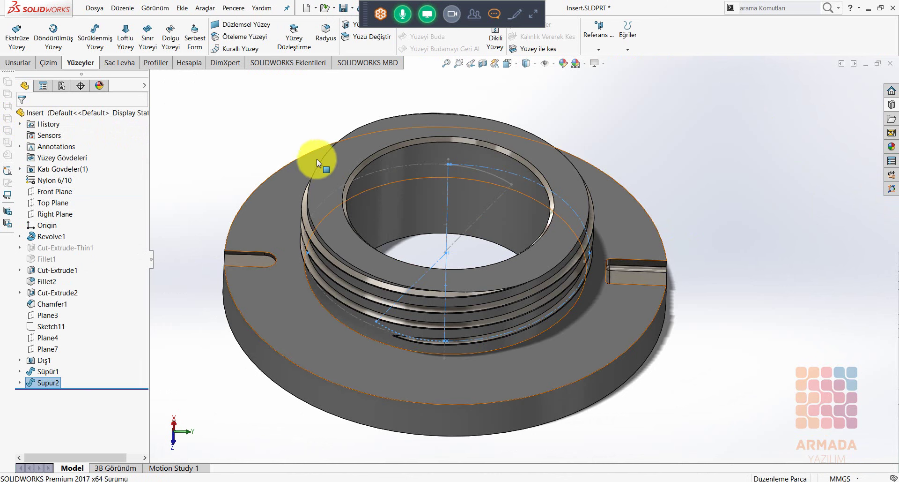
# Switch to the grasp 1-1 assembly and review the PowerPoint chamfer slide.
pyautogui.hotkey('ctrl', 'Tab')
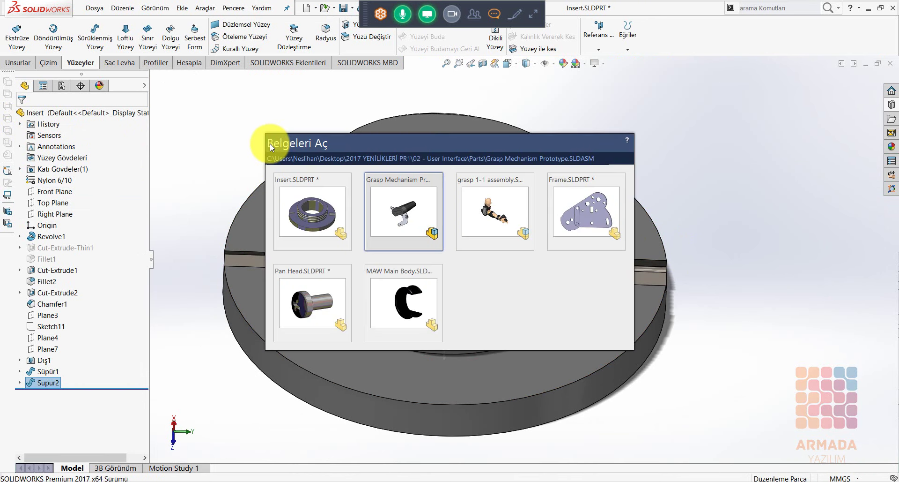
pyautogui.hotkey('ctrl', 'Tab')
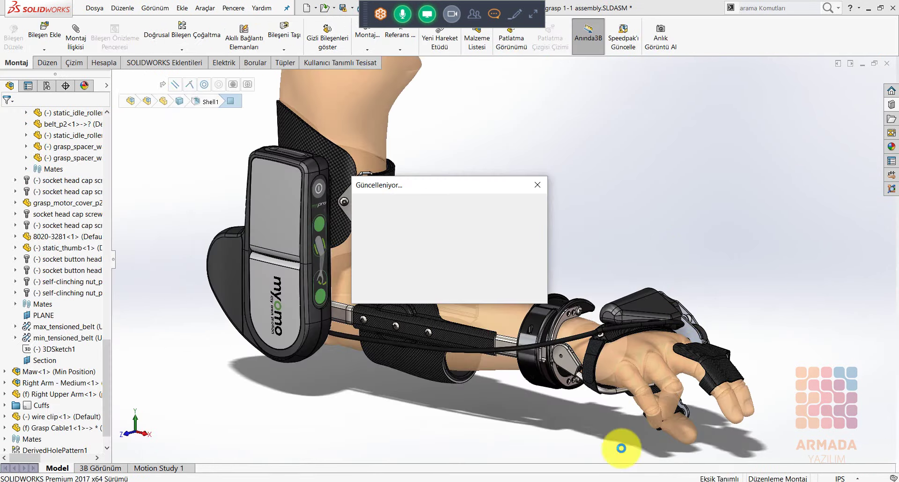
pyautogui.hotkey('alt', 'Tab')
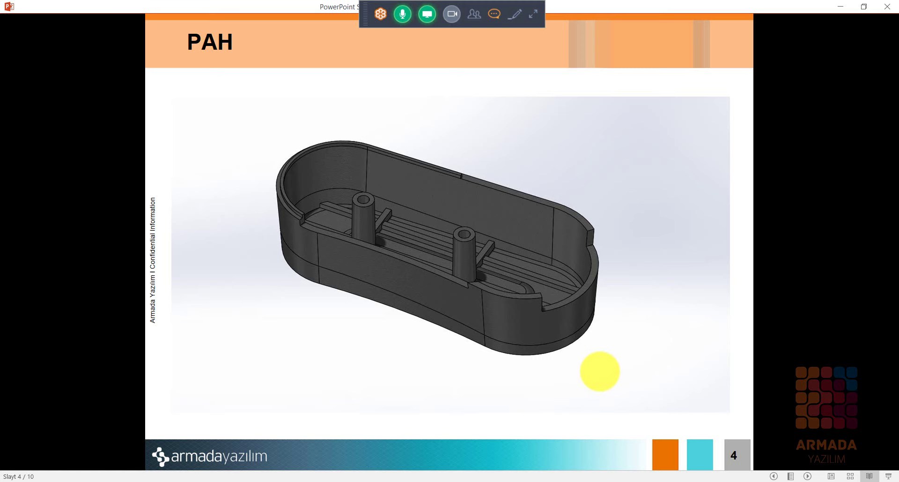
pyautogui.hotkey('alt', 'Tab')
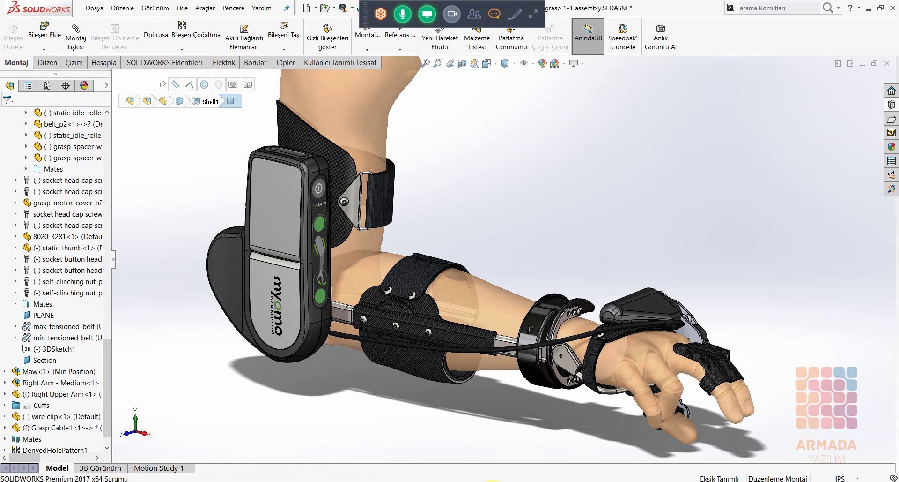
# Bring up Grasp Outer.SLDPRT and start a Chamfer with a mouse gesture.
pyautogui.scroll(-3, 679, 281)
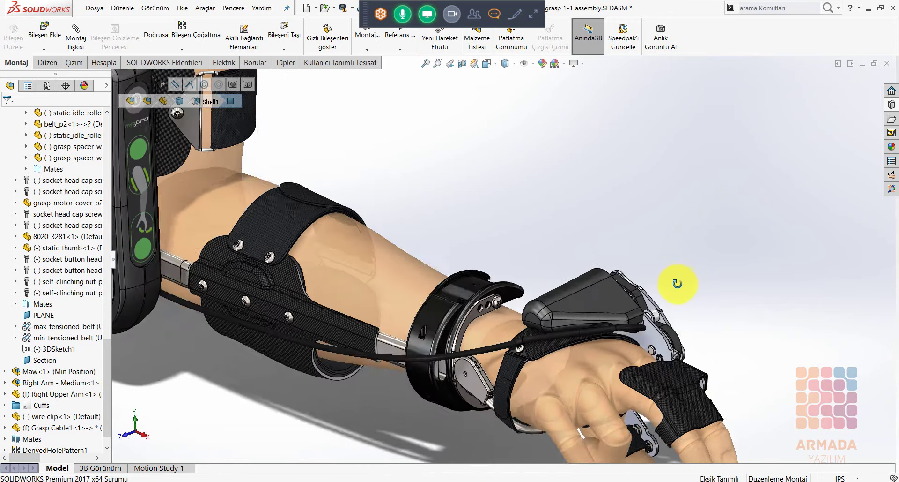
pyautogui.scroll(-3, 688, 263)
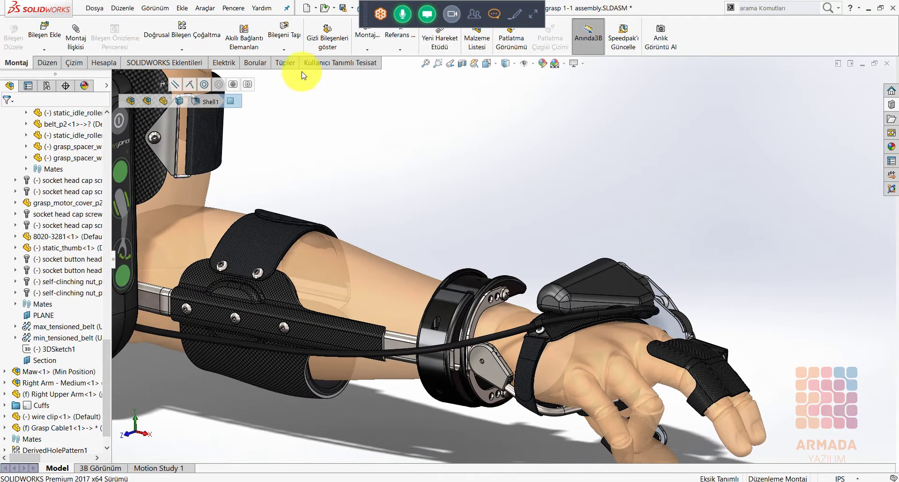
pyautogui.hotkey('ctrl', 'Tab')
pyautogui.moveTo(422, 100); pyautogui.dragTo(448, 82, button='right')
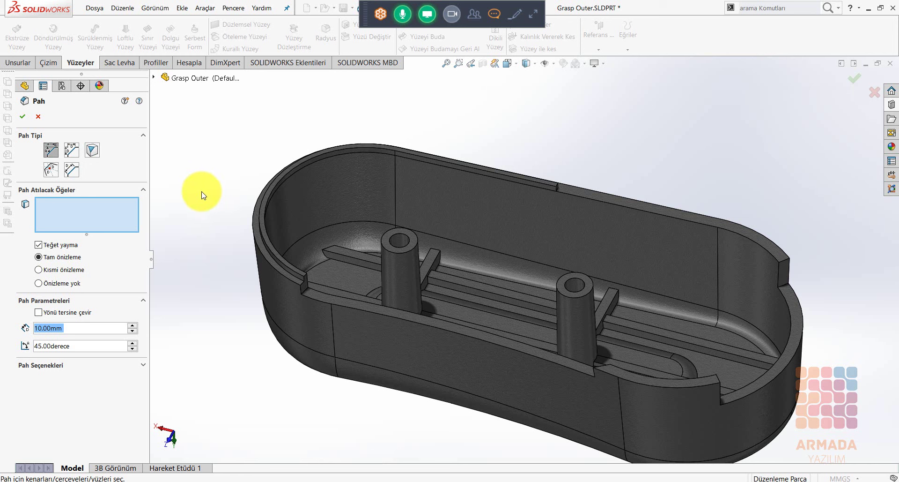
# Set an offset-face, multi-distance chamfer with a 0.5 mm default distance.
pyautogui.click(53, 172)
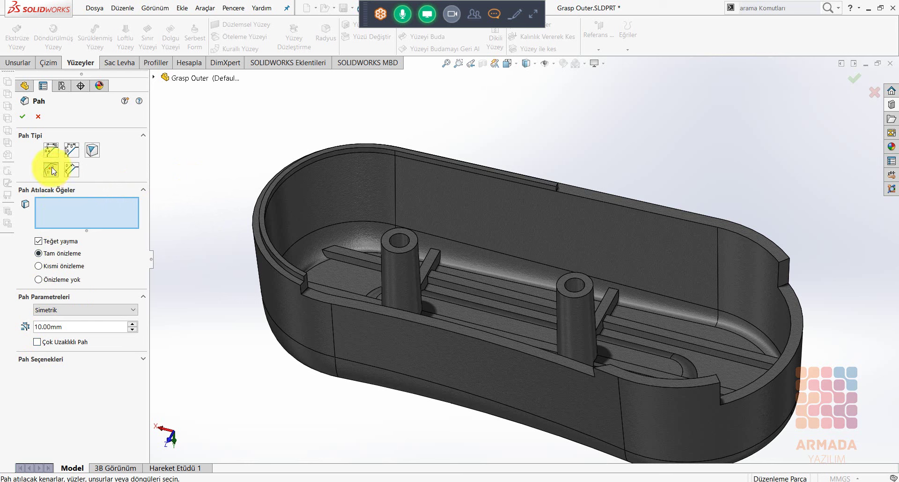
pyautogui.click(38, 342)
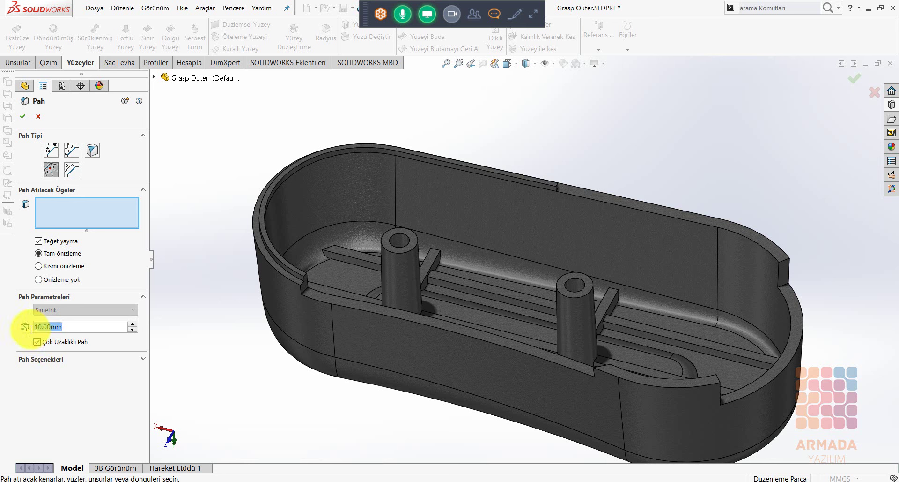
pyautogui.write('0.5')
pyautogui.press('Return')
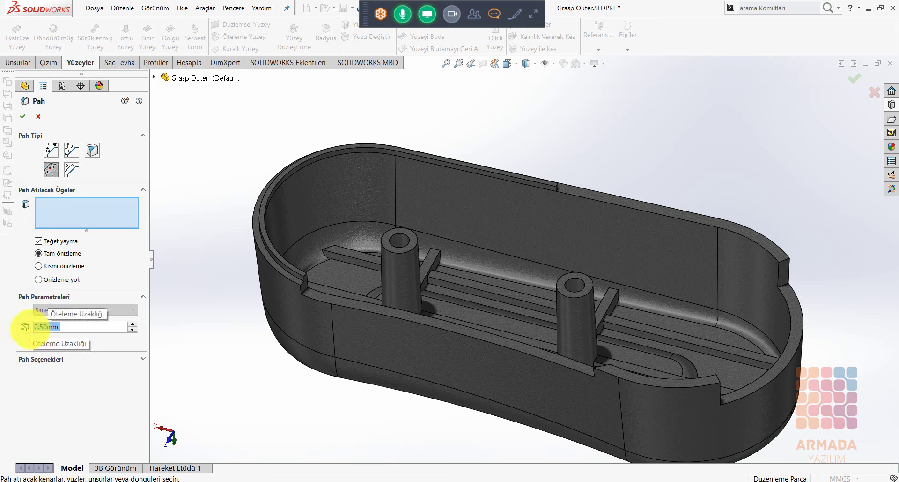
# Chamfer both boss top edges at 0.5 mm and the outer rim edge at 0.4 mm.
pyautogui.click(409, 252)
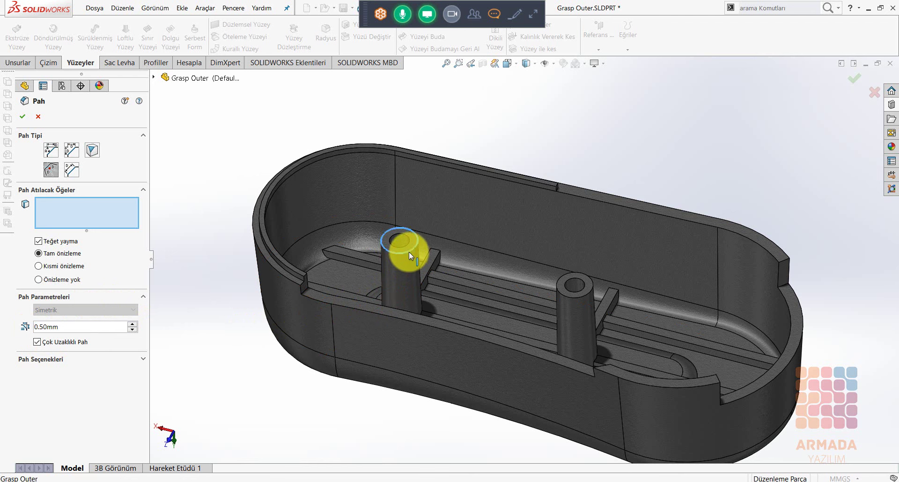
pyautogui.click(575, 297)
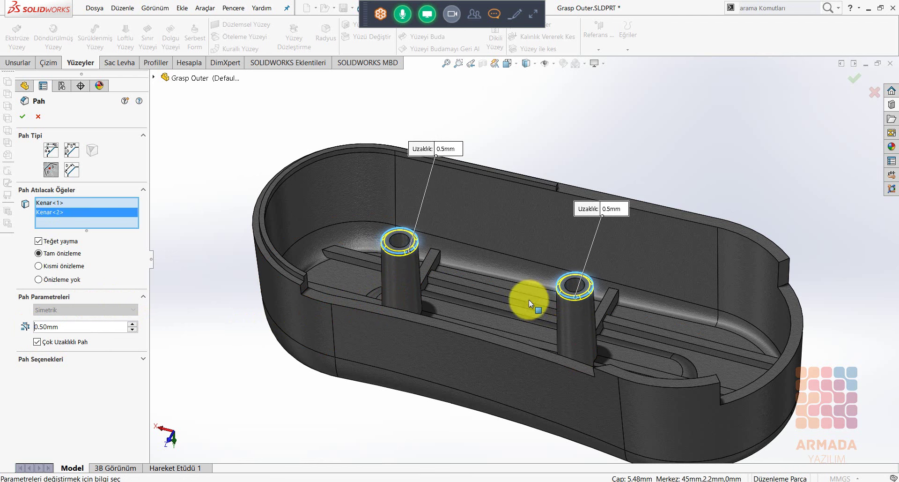
pyautogui.click(275, 270)
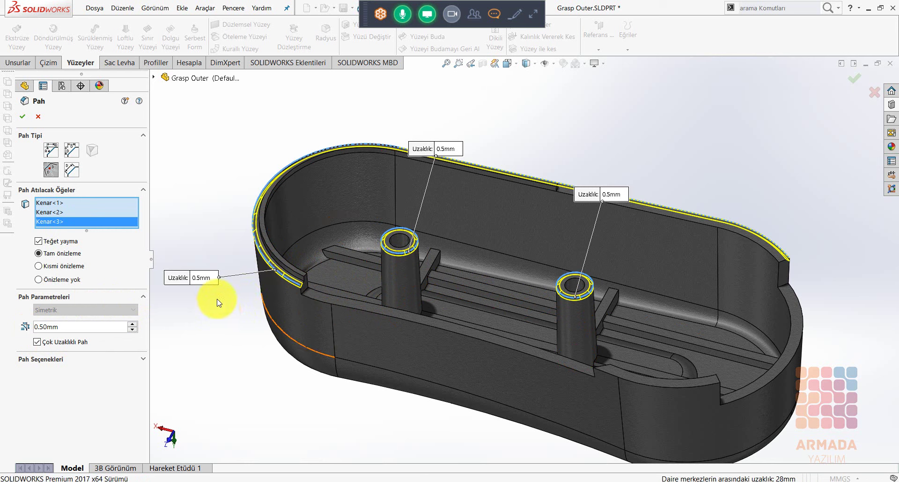
pyautogui.click(204, 277)
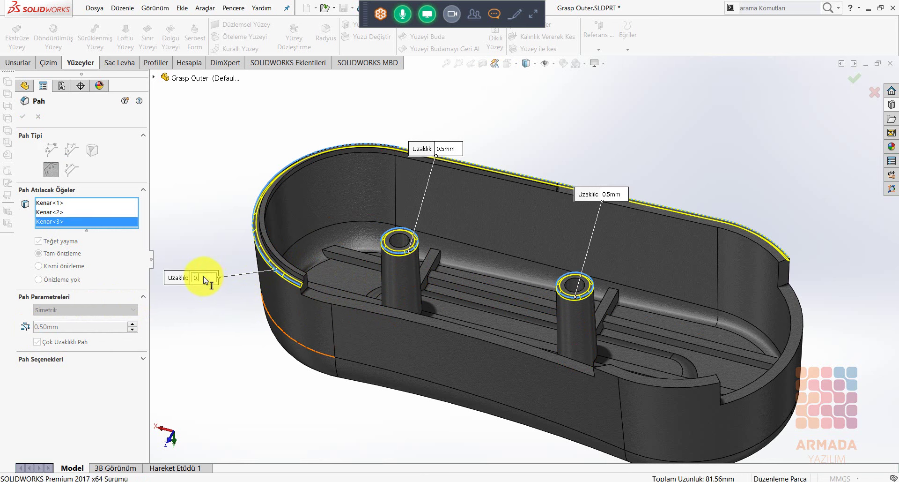
pyautogui.write('4')
pyautogui.press('Return')
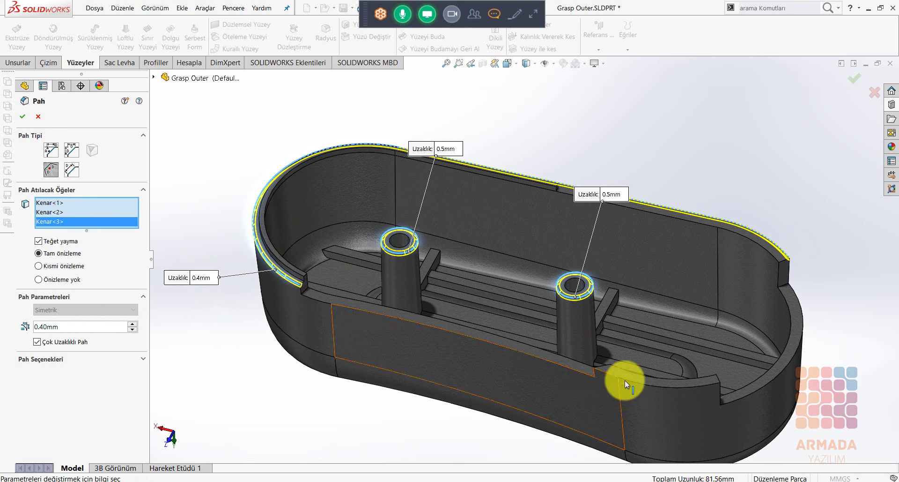
# Add the inner, lower and curved end rim edges, one at 0.3 mm, completing Pah6.
pyautogui.click(636, 381)
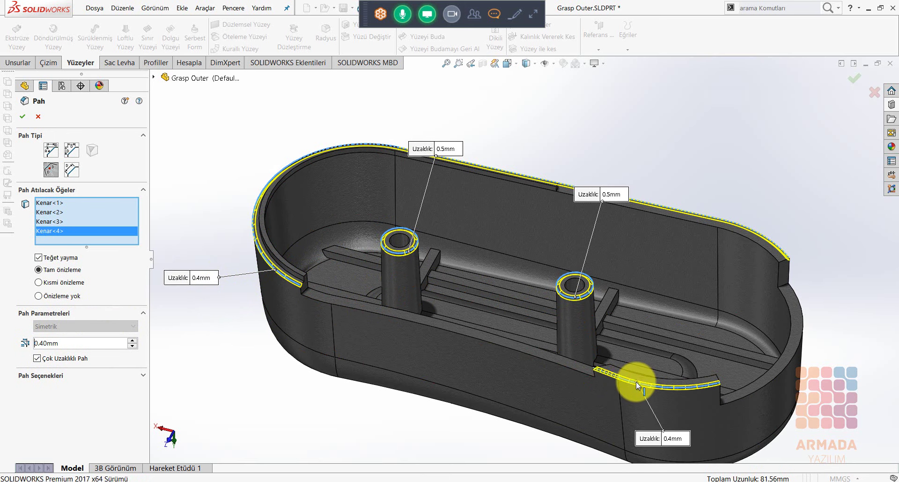
pyautogui.click(563, 379)
pyautogui.click(599, 439)
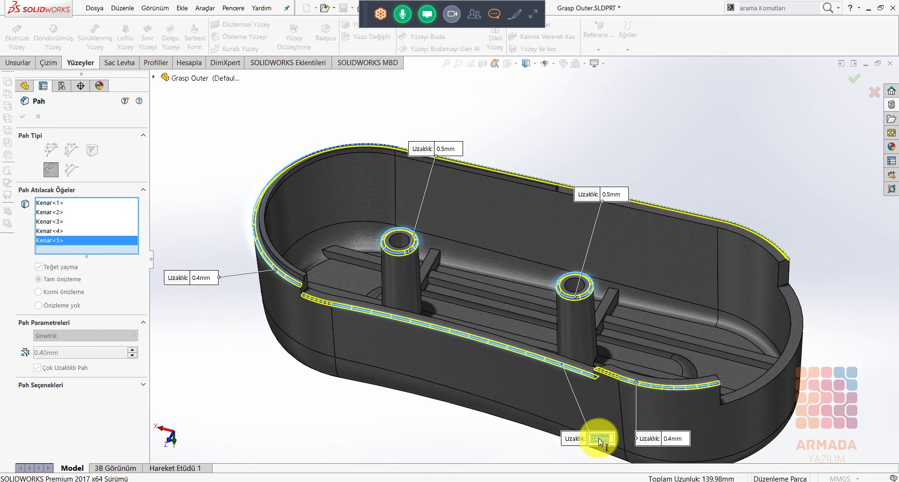
pyautogui.write('3')
pyautogui.press('Return')
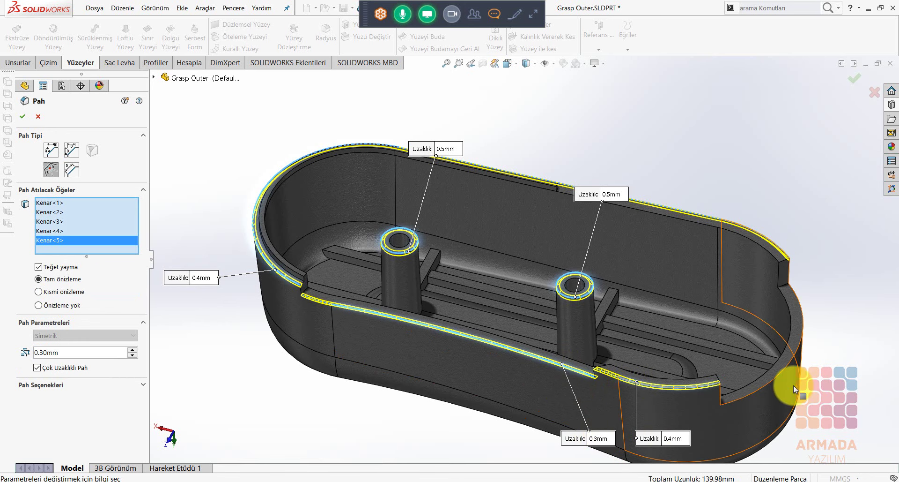
pyautogui.click(775, 379)
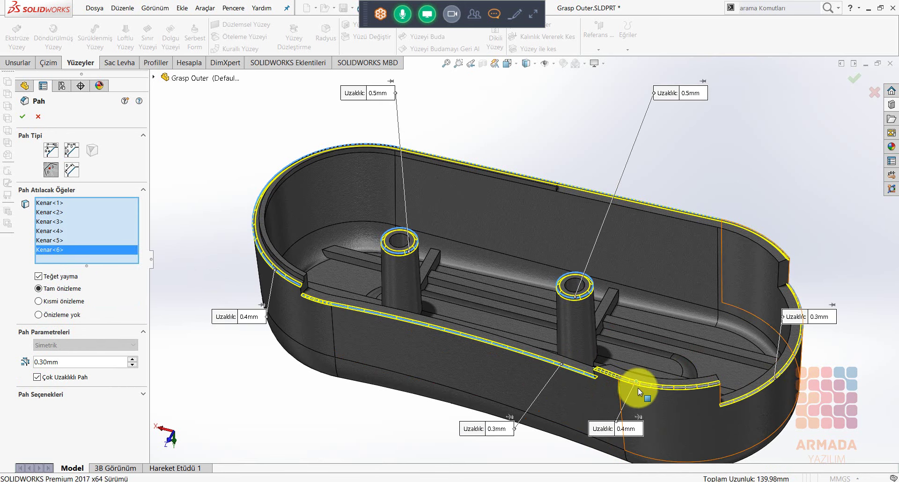
pyautogui.click(22, 117)
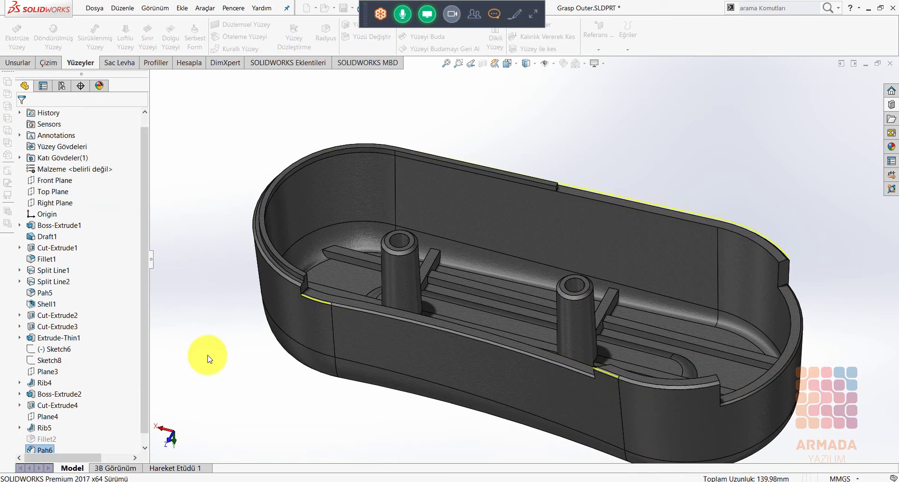
# Roll the Grasp Outer part back to before Shell1.
pyautogui.press('f')
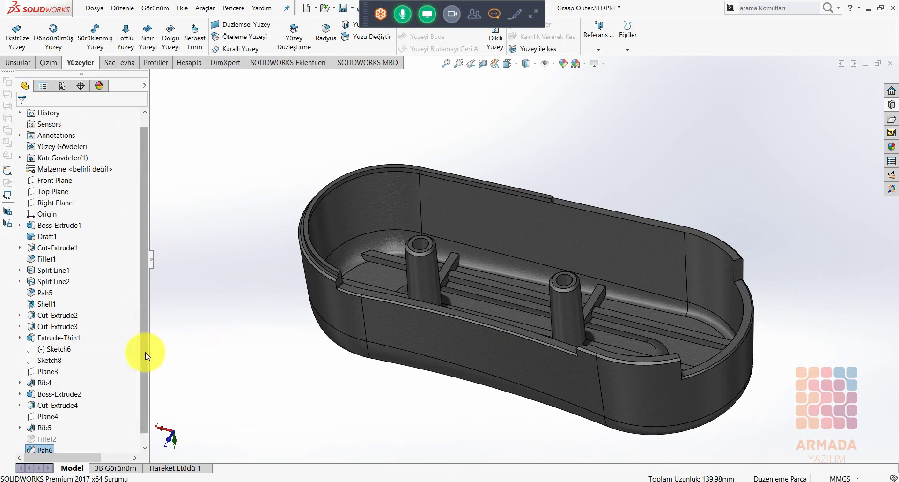
pyautogui.scroll(-1, 145, 355)
pyautogui.click(195, 375)
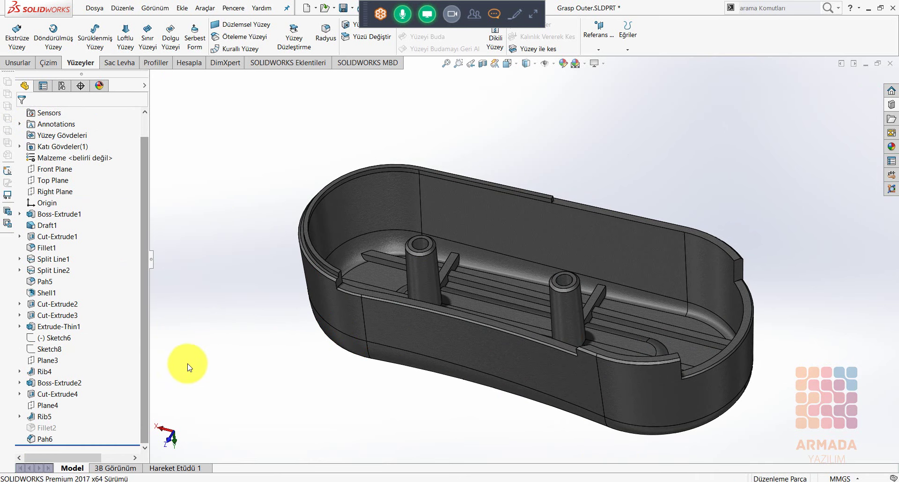
pyautogui.rightClick(46, 294)
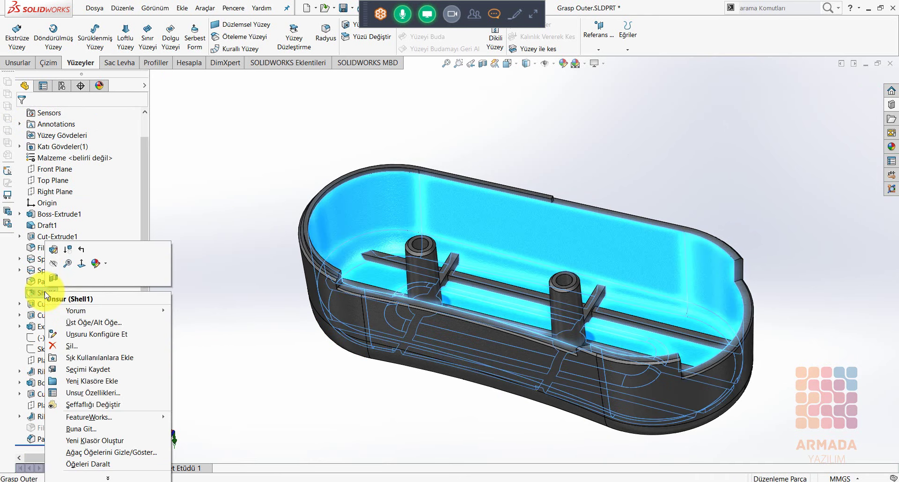
pyautogui.click(89, 245)
# Orbit to the top slot and start a new 0.30 mm, 45° chamfer.
pyautogui.moveTo(383, 392)
pyautogui.mouseDown(button='middle')
pyautogui.moveTo(612, 351)
pyautogui.moveTo(492, 184)
pyautogui.moveTo(547, 425)
pyautogui.moveTo(570, 231)
pyautogui.moveTo(506, 363)
pyautogui.moveTo(492, 367)
pyautogui.moveTo(518, 177)
pyautogui.moveTo(653, 235)
pyautogui.moveTo(526, 281)
pyautogui.moveTo(450, 373)
pyautogui.moveTo(466, 405)
pyautogui.mouseUp(button='middle')
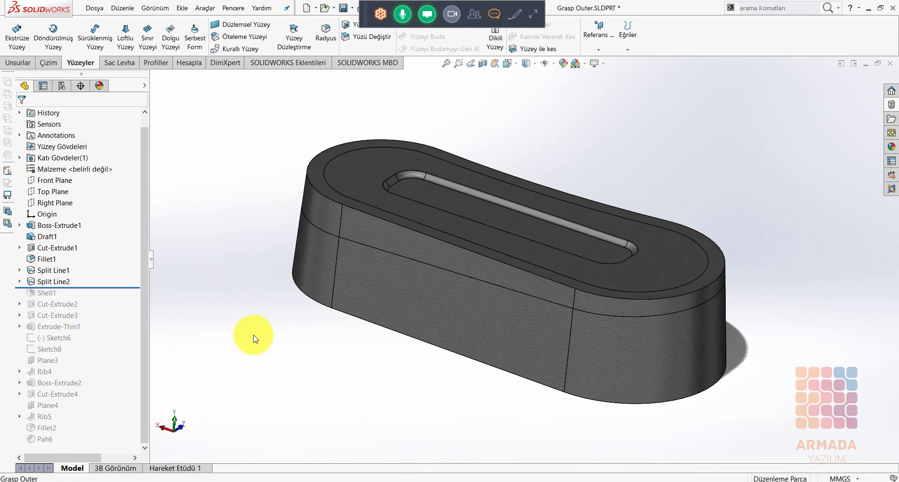
pyautogui.moveTo(253, 340)
pyautogui.mouseDown(button='middle')
pyautogui.moveTo(271, 237)
pyautogui.moveTo(267, 281)
pyautogui.moveTo(281, 257)
pyautogui.mouseUp(button='middle')
pyautogui.keyDown('ctrl'); pyautogui.moveTo(303, 217); pyautogui.dragTo(297, 244, button='middle'); pyautogui.keyUp('ctrl')
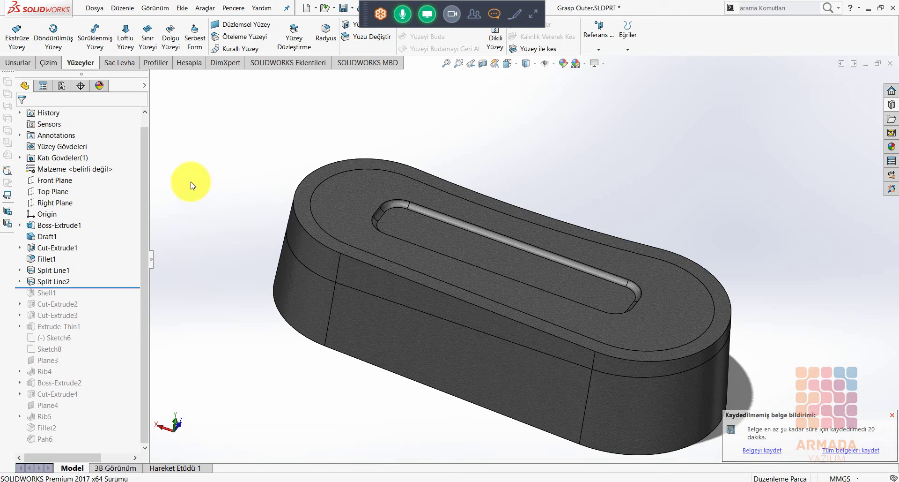
pyautogui.moveTo(211, 162); pyautogui.dragTo(219, 152, button='right')
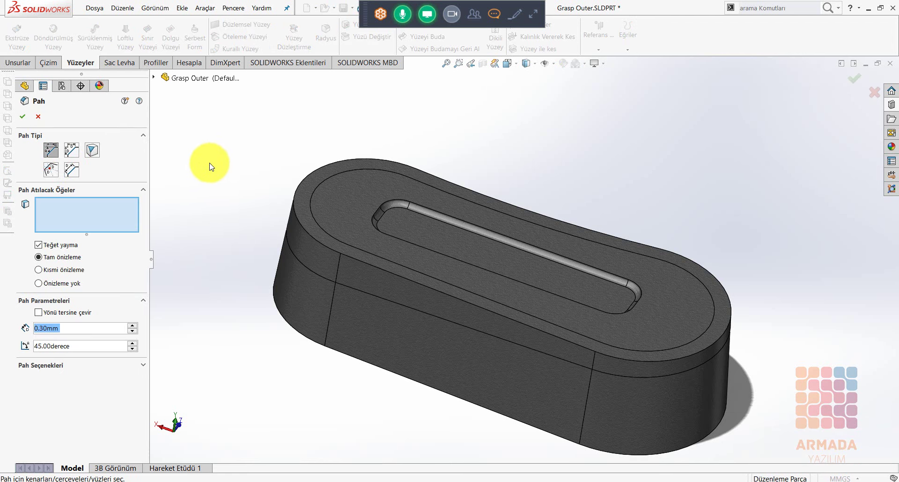
# Set up a face-face chamfer between the top face and the upper side face.
pyautogui.click(70, 170)
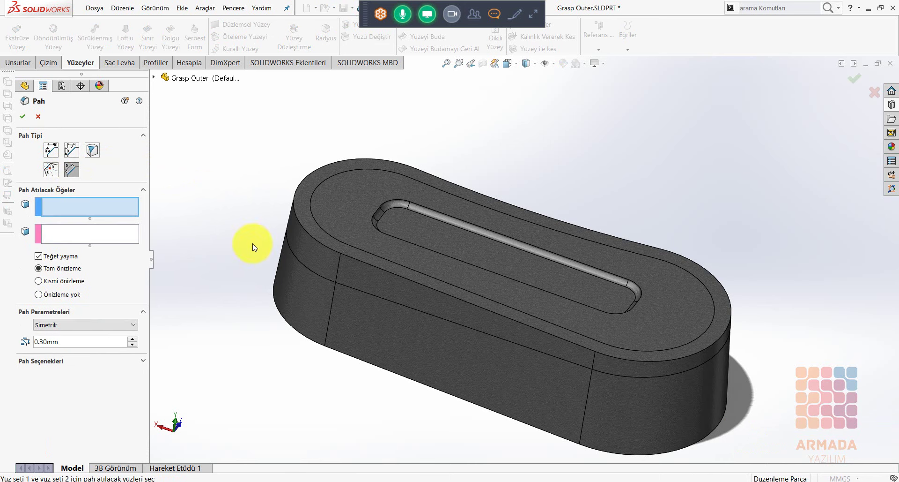
pyautogui.click(308, 223)
pyautogui.click(119, 235)
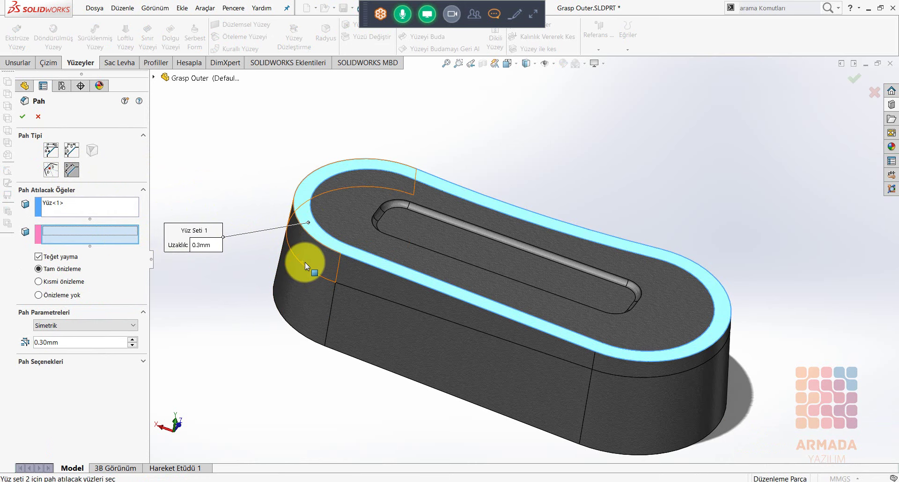
pyautogui.click(309, 249)
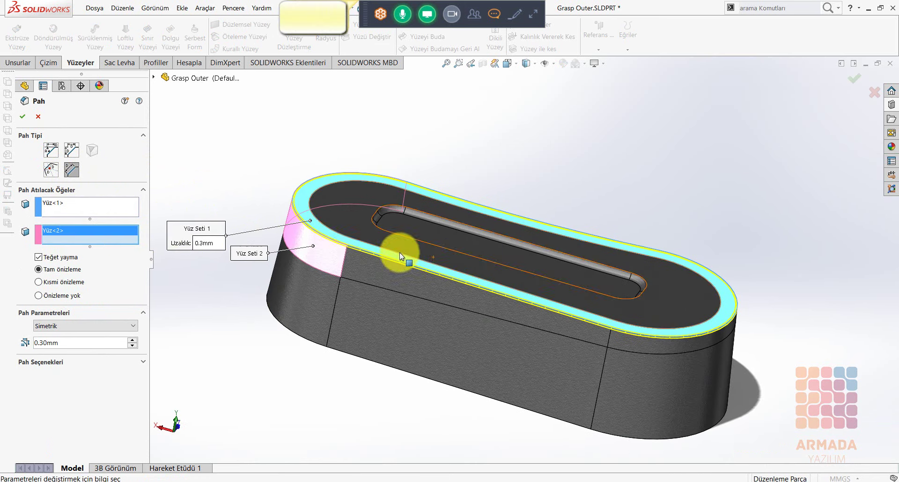
# Hold the chamfer to the top and side split lines and accept it as Pah7.
pyautogui.click(56, 330)
pyautogui.click(58, 360)
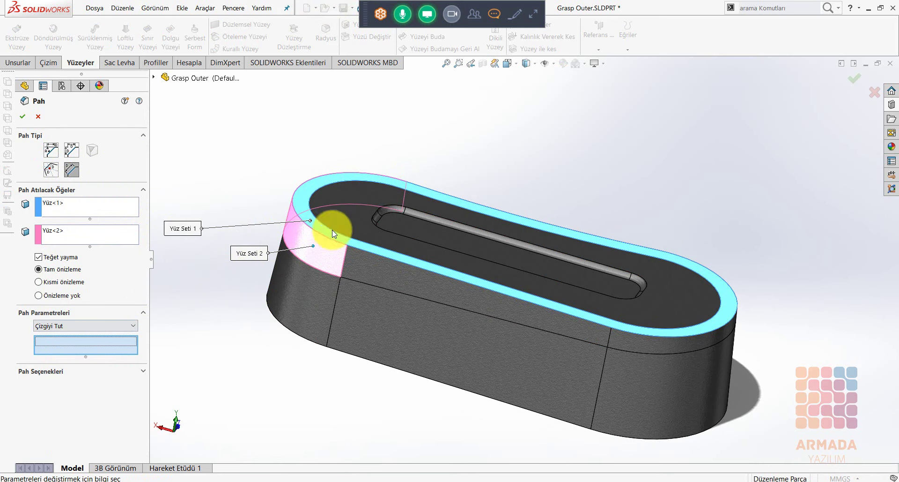
pyautogui.scroll(-2, 346, 231)
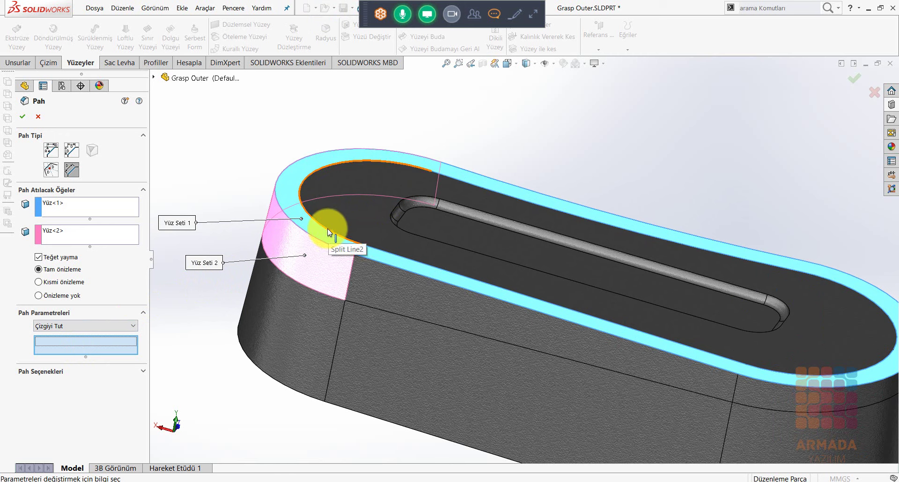
pyautogui.click(320, 255)
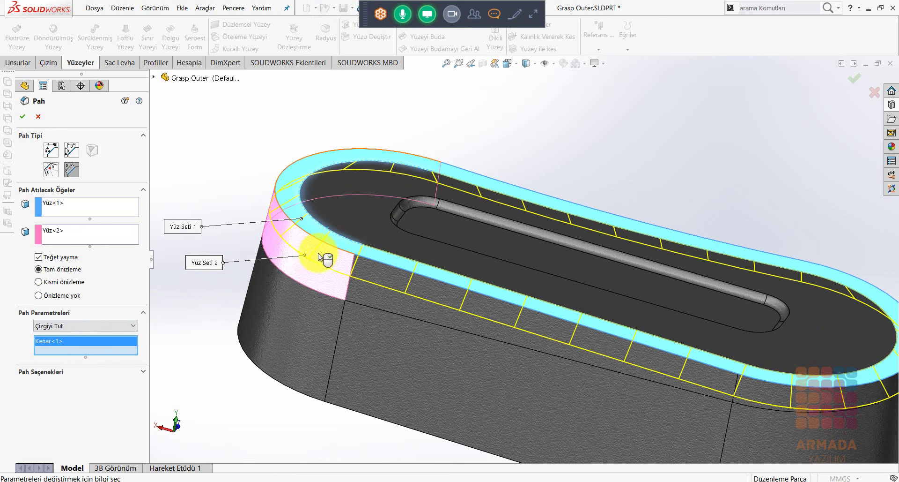
pyautogui.click(300, 284)
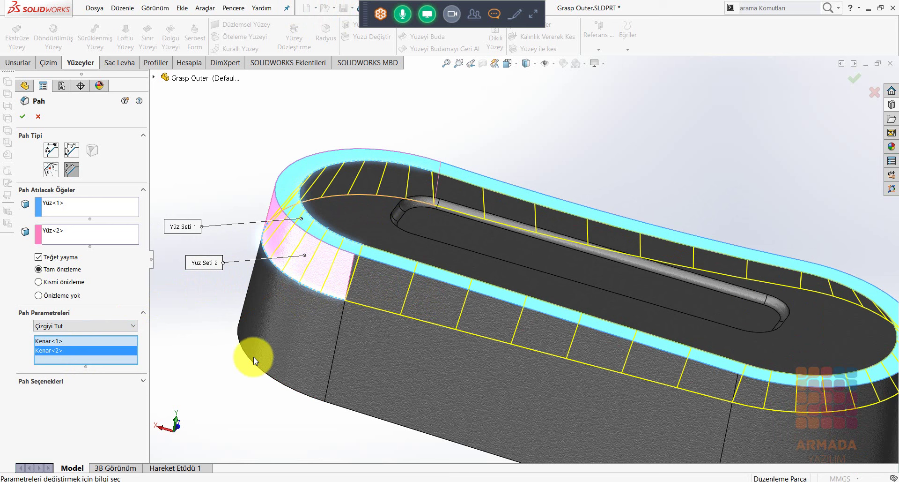
pyautogui.click(23, 119)
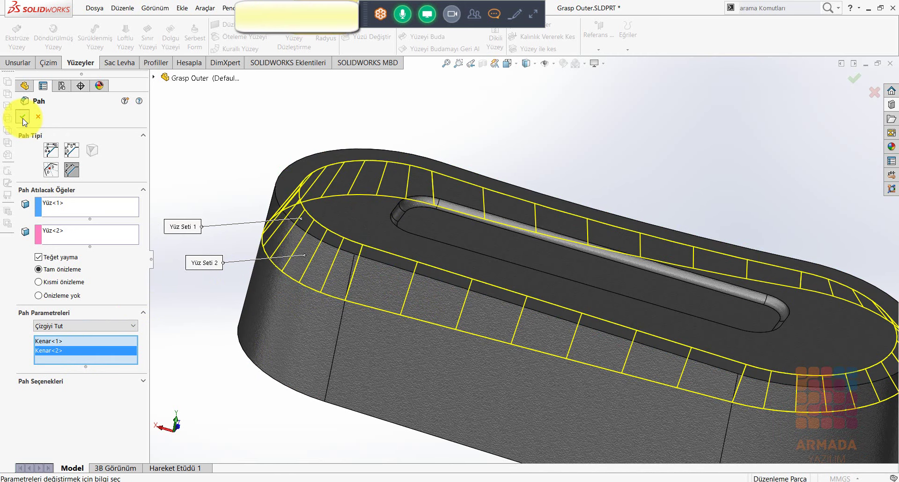
pyautogui.moveTo(414, 285)
pyautogui.mouseDown(button='middle')
pyautogui.moveTo(544, 336)
pyautogui.moveTo(510, 314)
pyautogui.moveTo(515, 331)
pyautogui.mouseUp(button='middle')
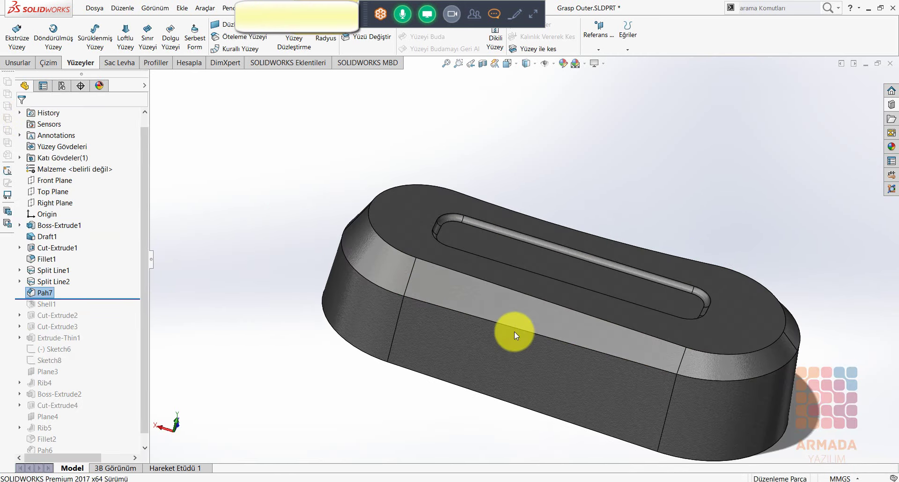
# Convert the Pah7 chamfer into a Sürekli Eğrilik continuous-curvature fillet.
pyautogui.click(275, 255)
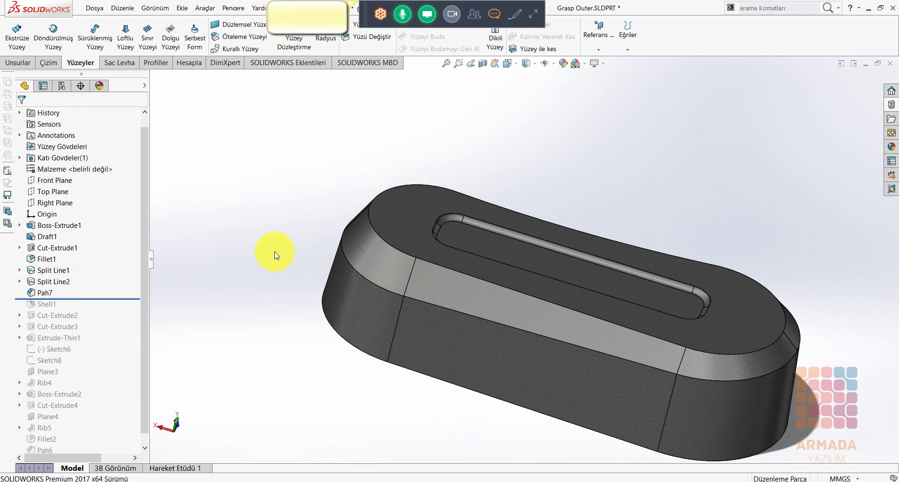
pyautogui.click(376, 260)
pyautogui.click(403, 203)
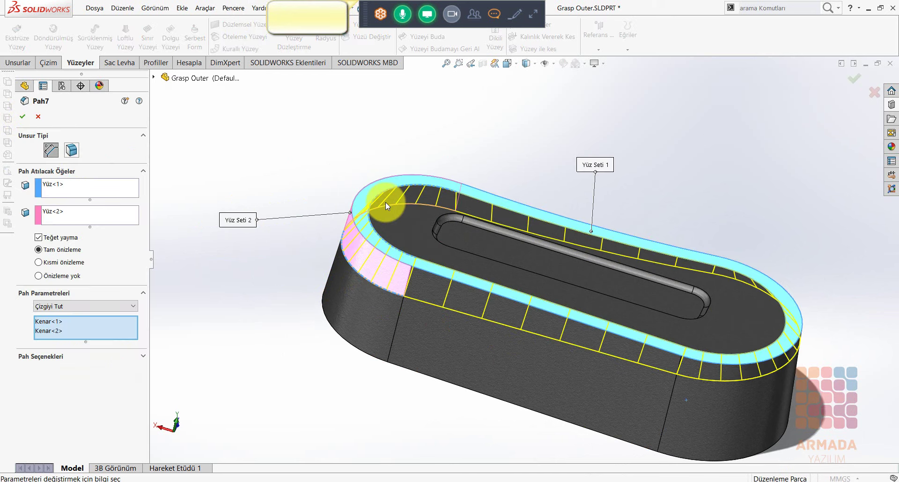
pyautogui.click(72, 150)
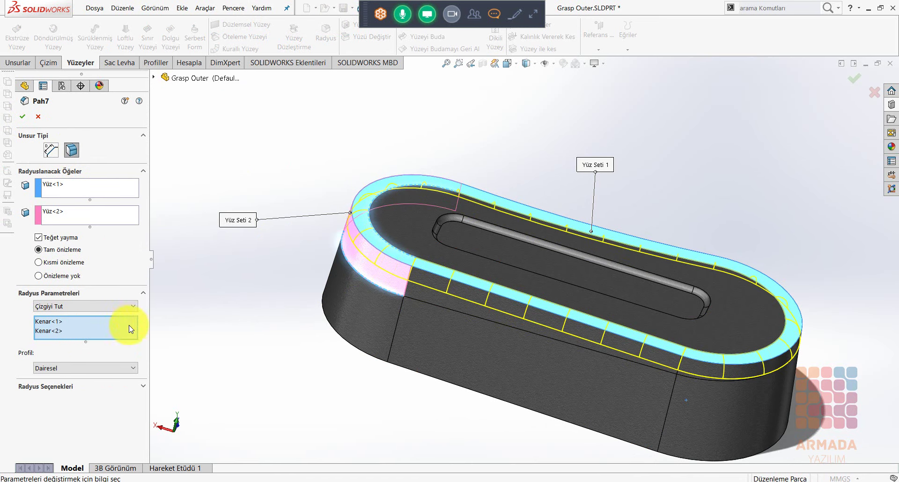
pyautogui.click(68, 369)
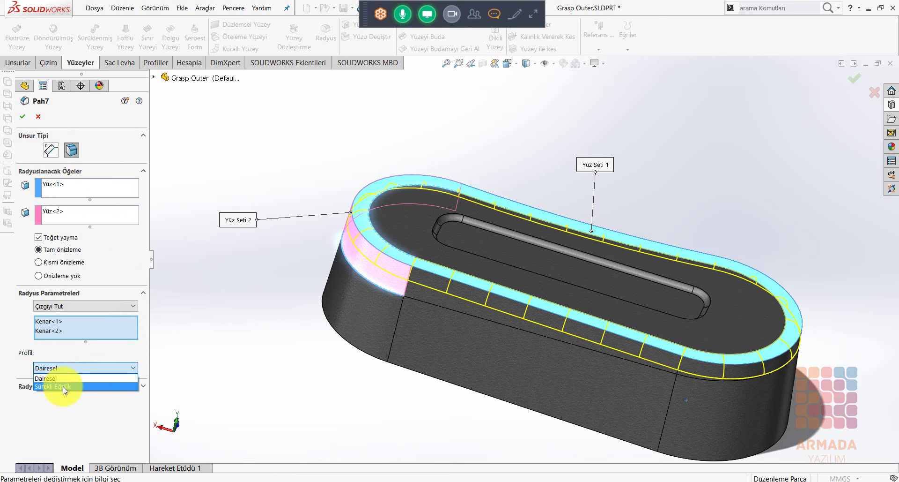
pyautogui.click(63, 386)
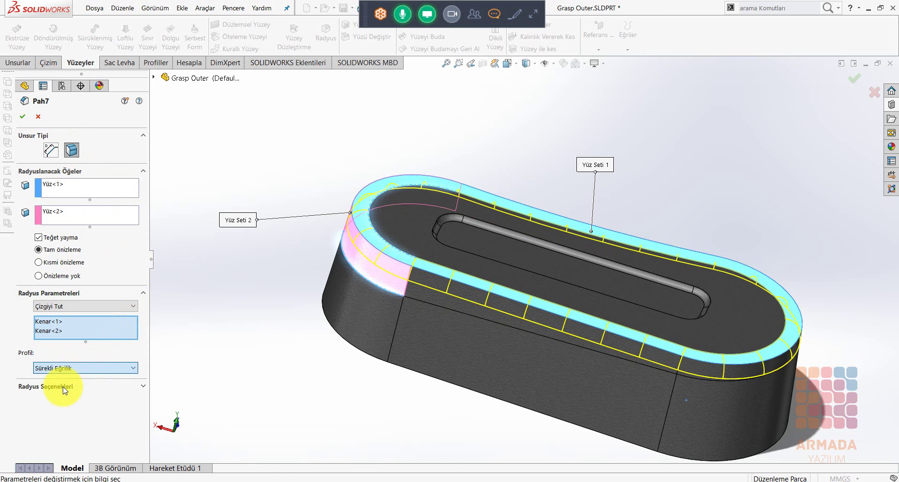
pyautogui.click(23, 116)
# Switch to the grasp assembly, then to the PowerPoint slideshow on the PAH slide.
pyautogui.moveTo(255, 325)
pyautogui.mouseDown(button='middle')
pyautogui.moveTo(734, 260)
pyautogui.moveTo(732, 251)
pyautogui.mouseUp(button='middle')
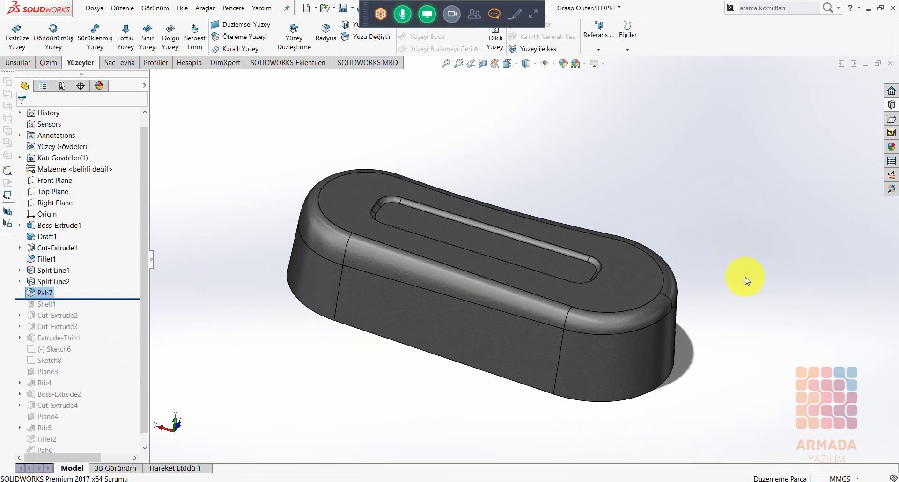
pyautogui.hotkey('ctrl', 'Tab')
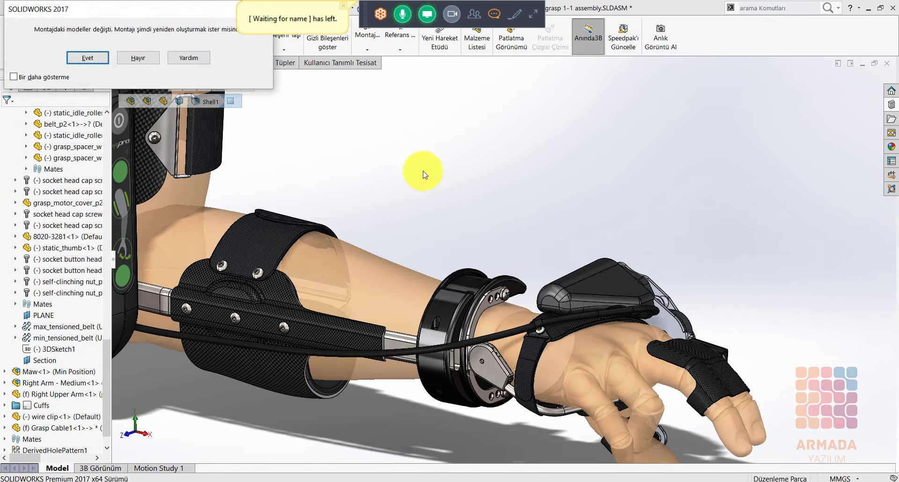
pyautogui.hotkey('alt', 'Tab')
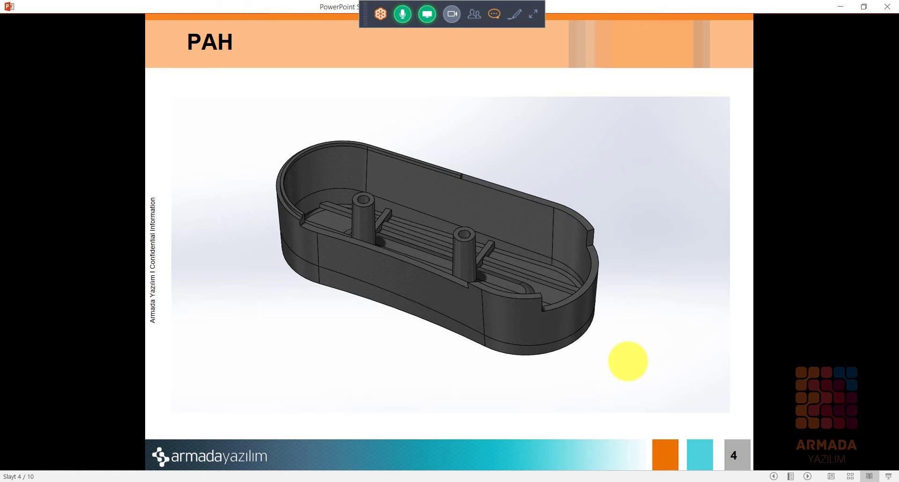
# Advance the slideshow to slide 5, GELİŞMİŞ DELİK ÖZELLİĞİ.
pyautogui.press('Right')
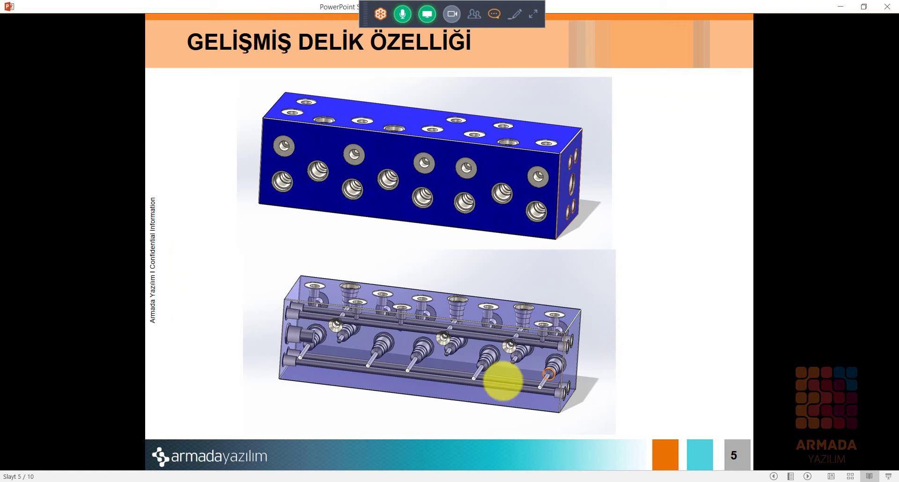
# Open Manifold.SLDPRT from the 06 - Advanced Hole folder.
pyautogui.click(483, 475)
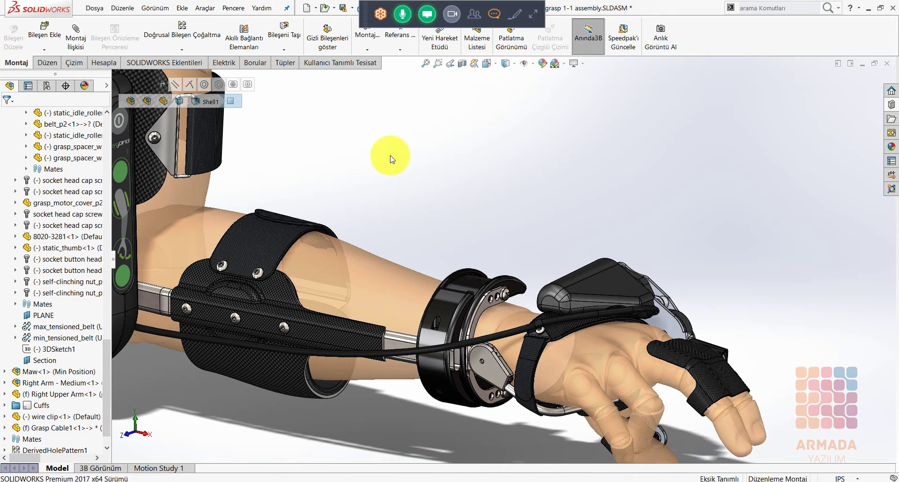
pyautogui.click(323, 7)
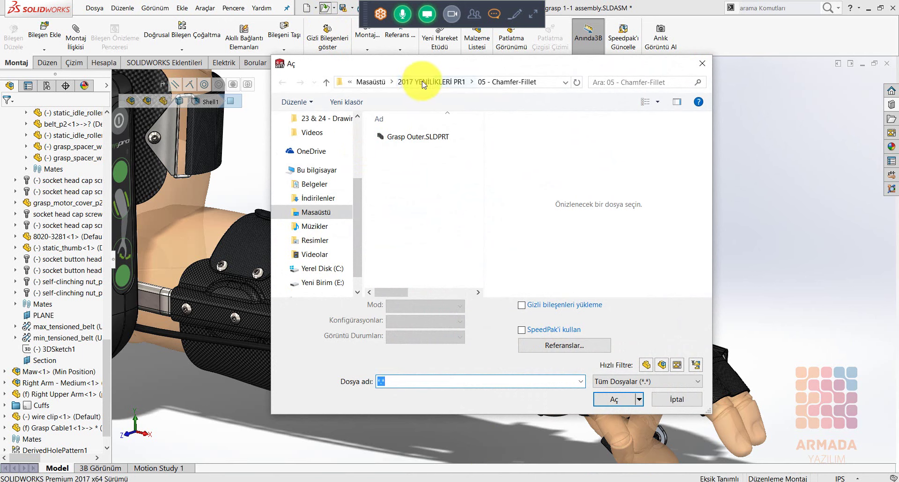
pyautogui.click(431, 82)
pyautogui.click(432, 215)
pyautogui.doubleClick(431, 215)
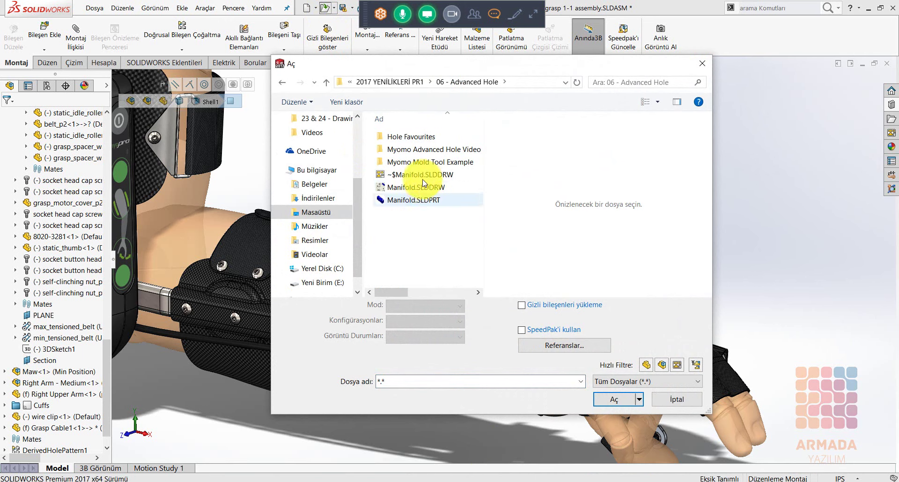
pyautogui.doubleClick(416, 197)
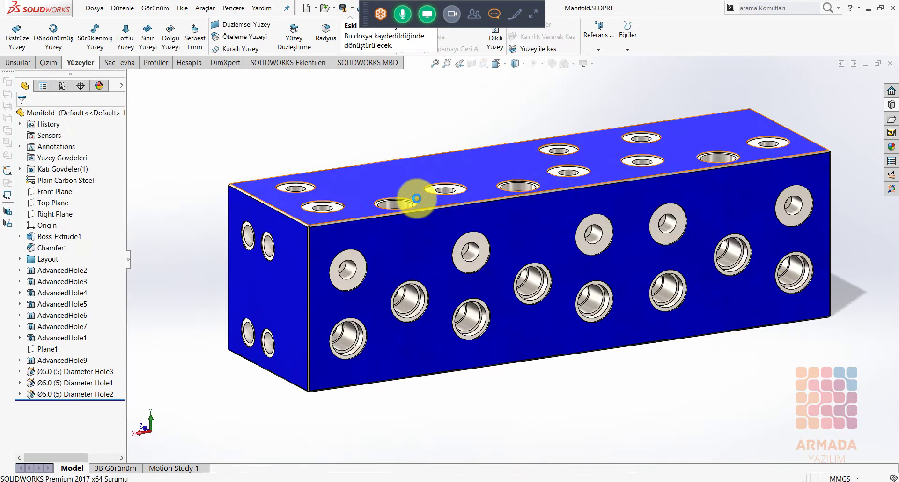
# Show the manifold in a section view cut along Plane1.
pyautogui.click(51, 349)
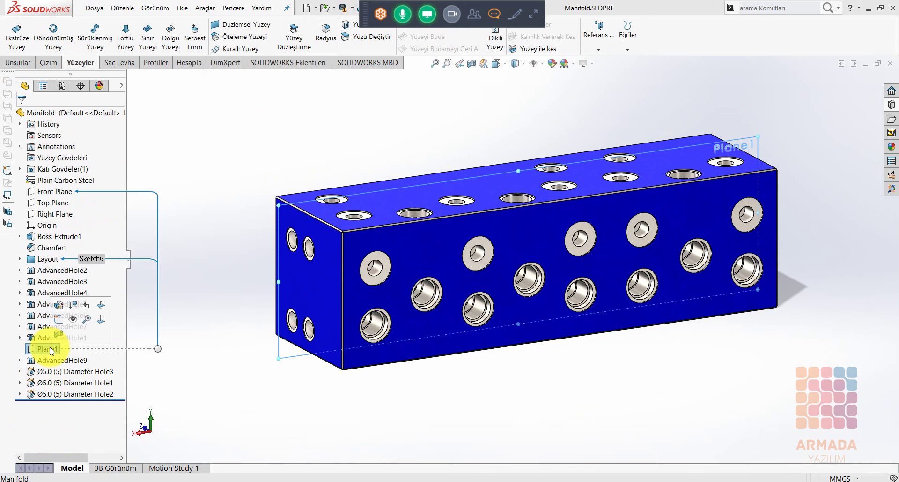
pyautogui.click(58, 333)
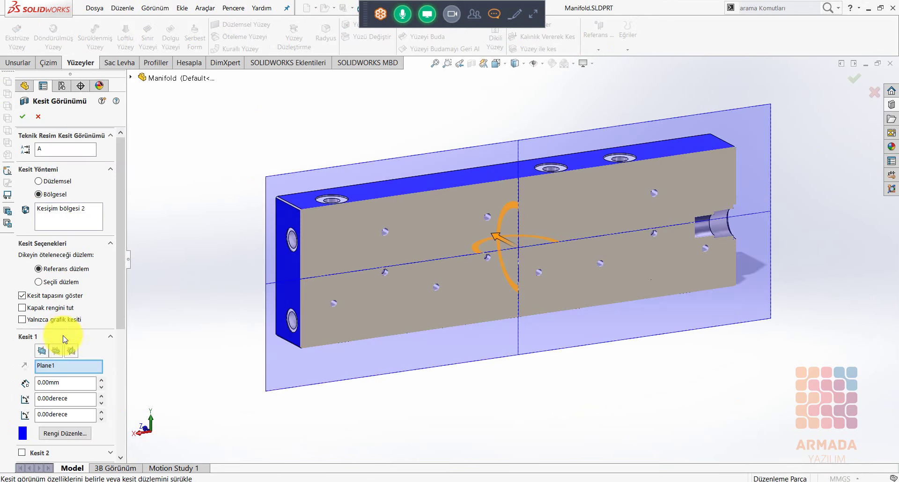
pyautogui.click(22, 116)
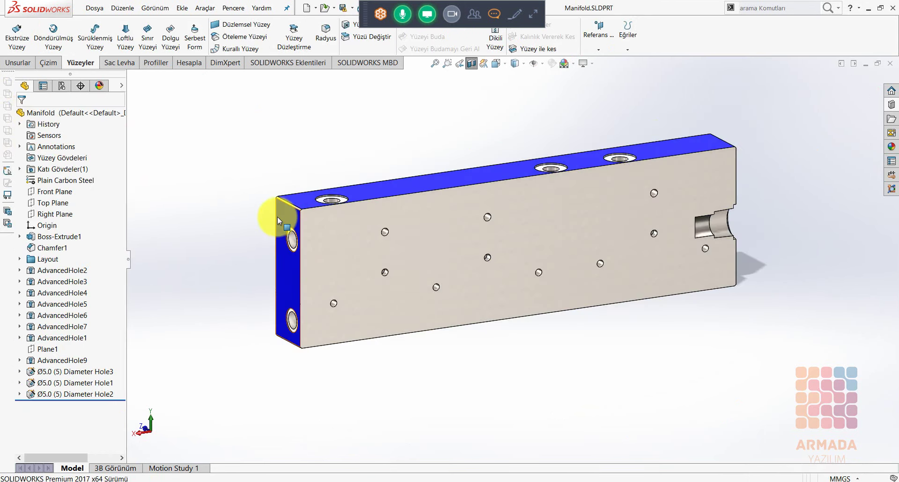
pyautogui.click(702, 224)
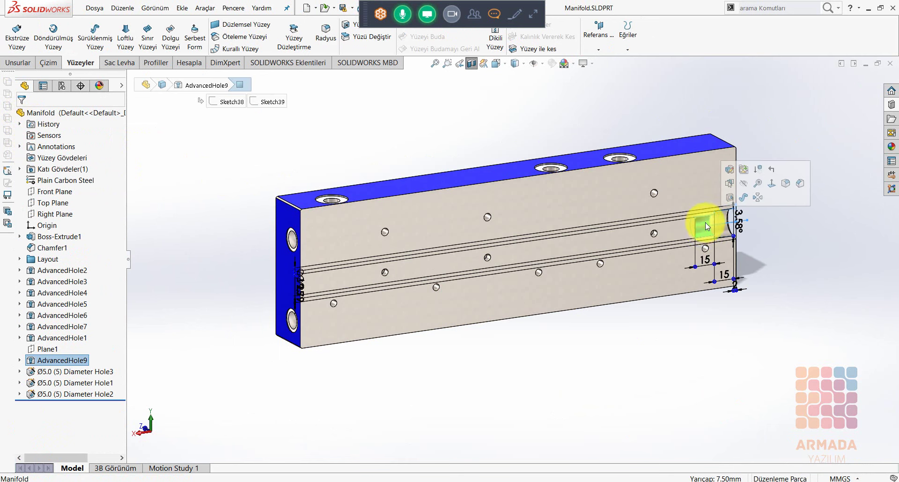
# Edit AdvancedHole9 to add a far side ending on the manifold's left end face.
pyautogui.click(730, 170)
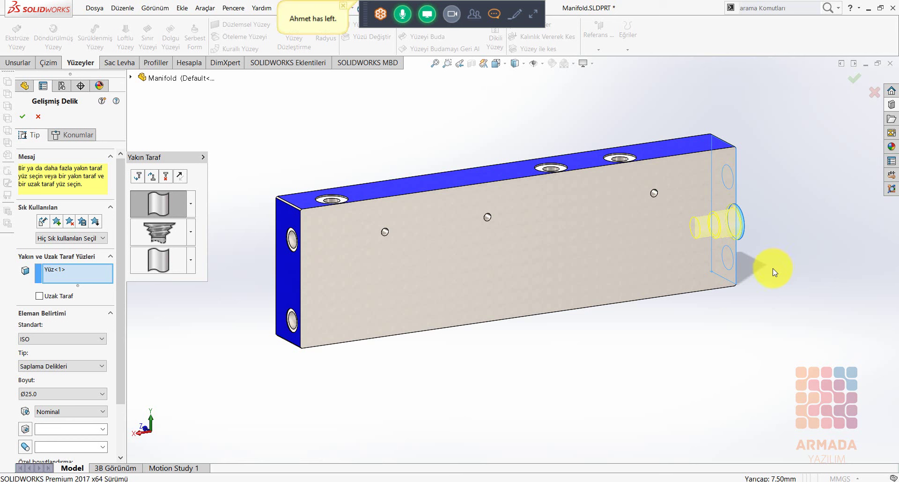
pyautogui.click(39, 295)
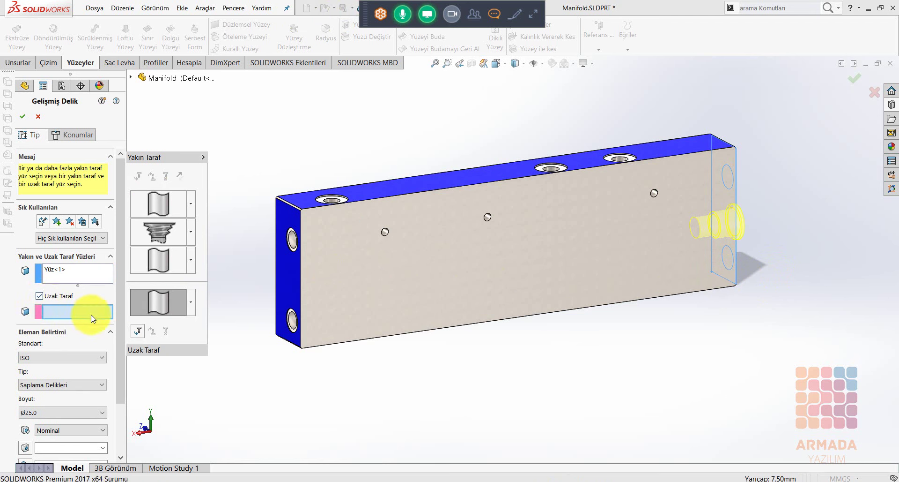
pyautogui.click(290, 280)
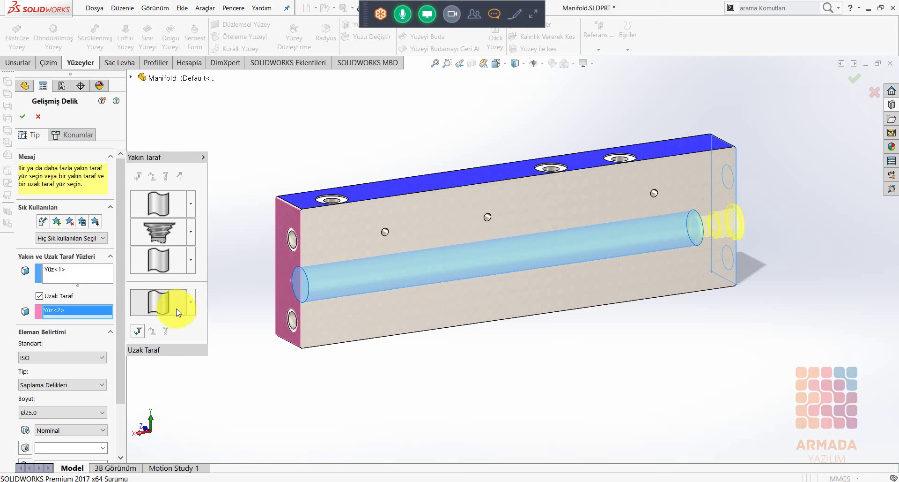
# Make the far-side hole element a Matkap boyutları drill of size Ø9.0.
pyautogui.click(156, 305)
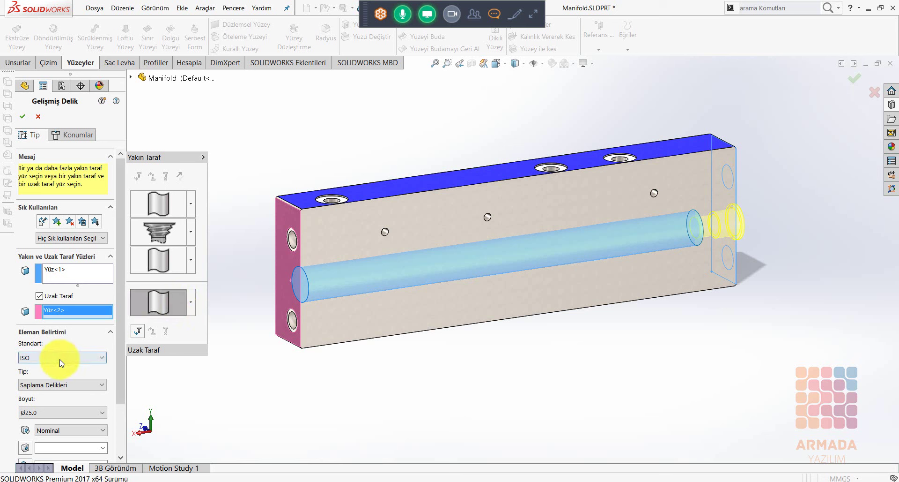
pyautogui.click(50, 384)
pyautogui.click(53, 395)
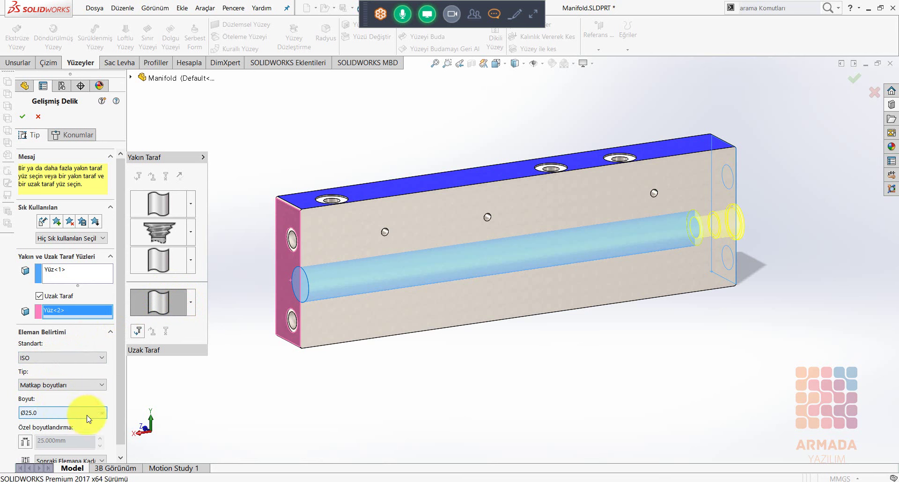
pyautogui.click(104, 414)
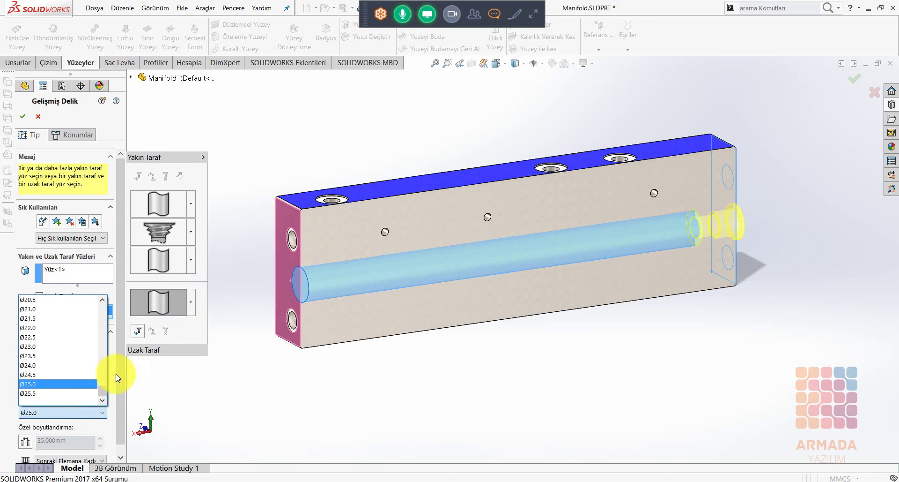
pyautogui.moveTo(104, 389)
pyautogui.mouseDown()
pyautogui.moveTo(102, 336)
pyautogui.moveTo(103, 368)
pyautogui.mouseUp()
pyautogui.click(37, 323)
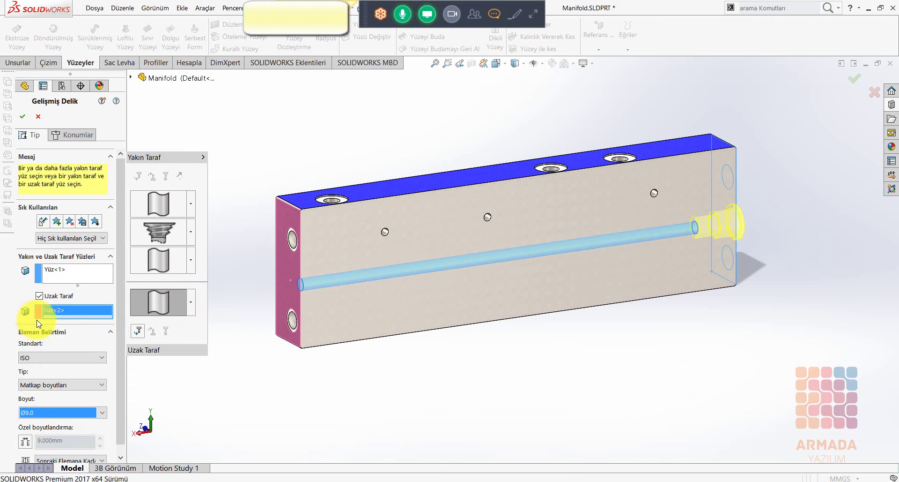
pyautogui.moveTo(119, 365); pyautogui.dragTo(122, 395)
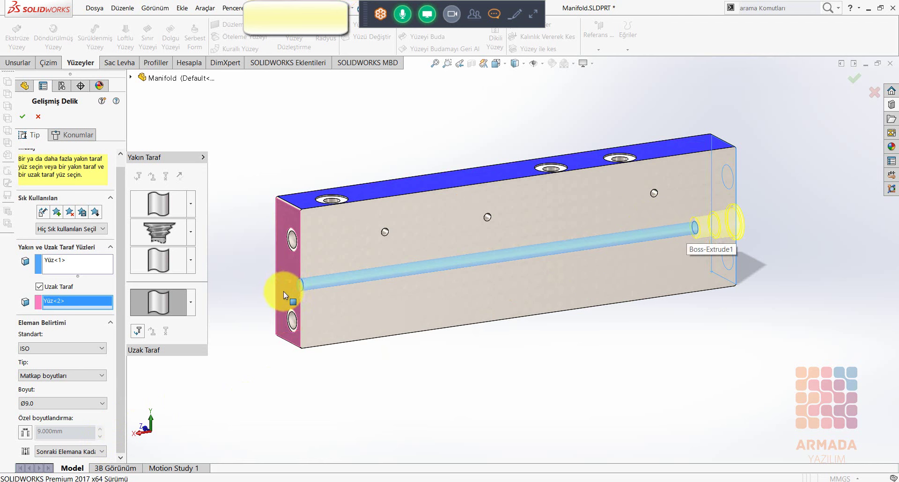
# Add a far-side tapered pipe tap element, size 1/2, 20 mm deep.
pyautogui.click(138, 331)
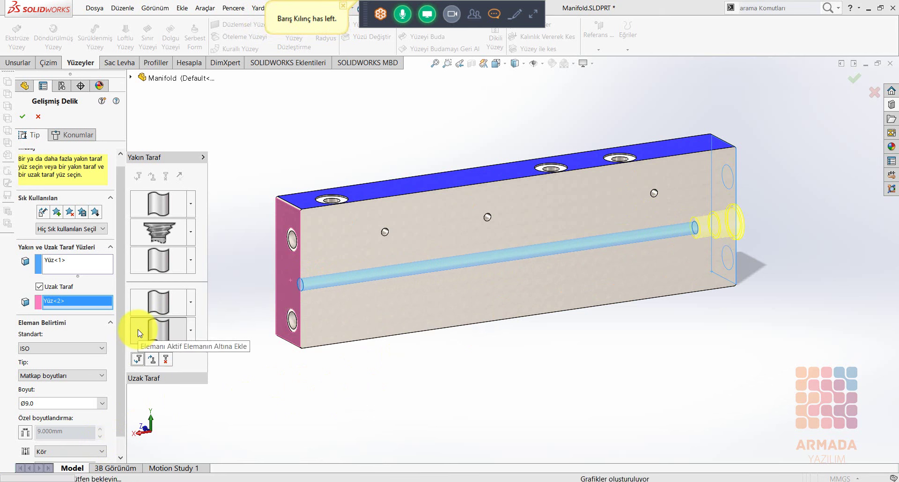
pyautogui.click(191, 330)
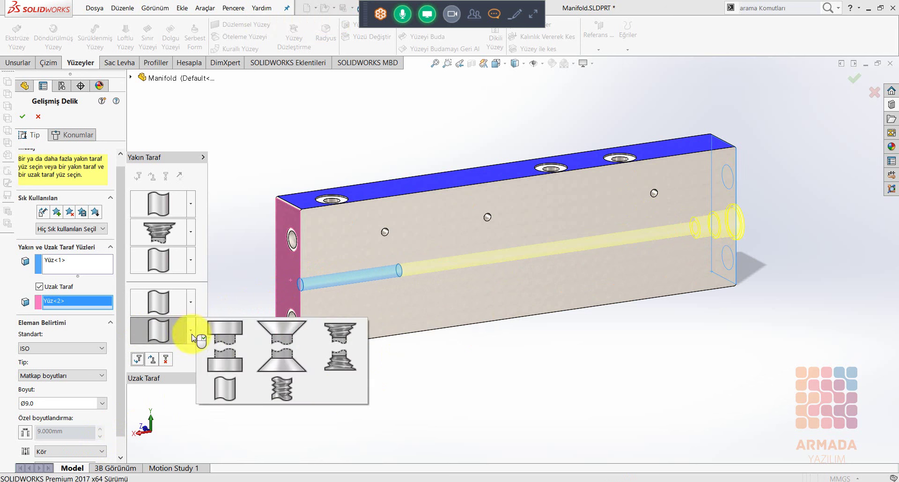
pyautogui.click(334, 360)
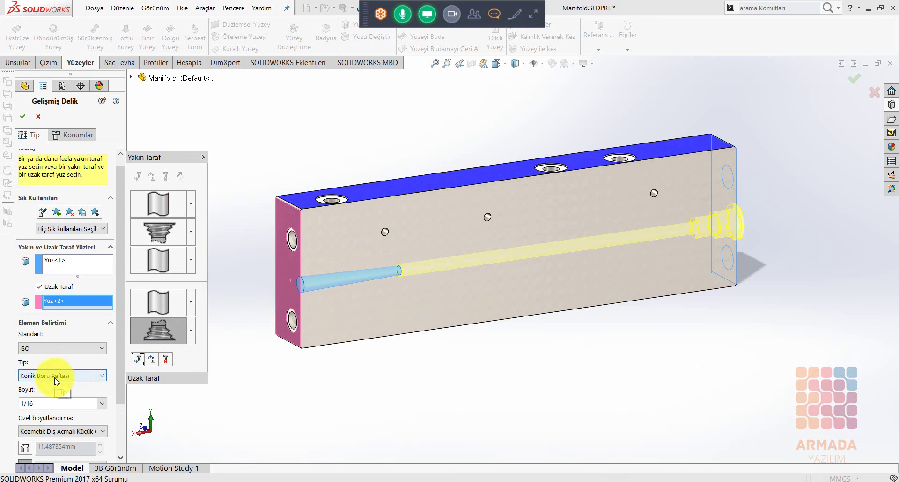
pyautogui.click(102, 404)
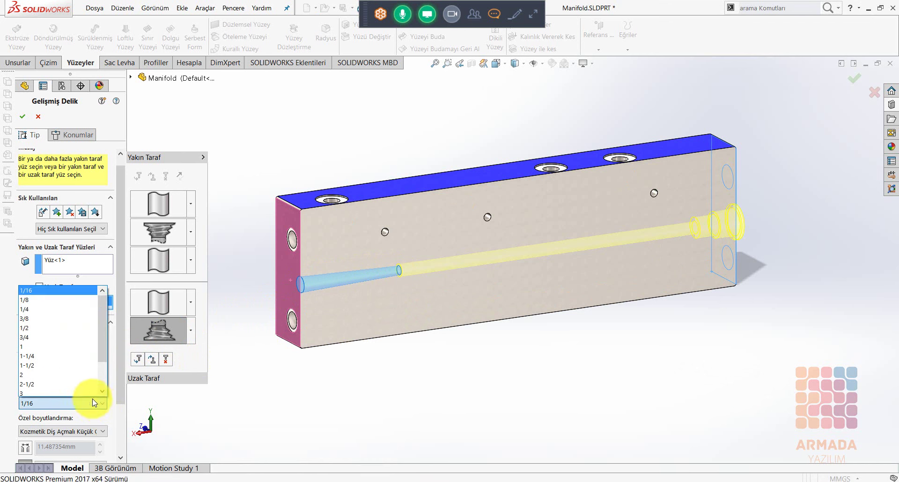
pyautogui.click(59, 290)
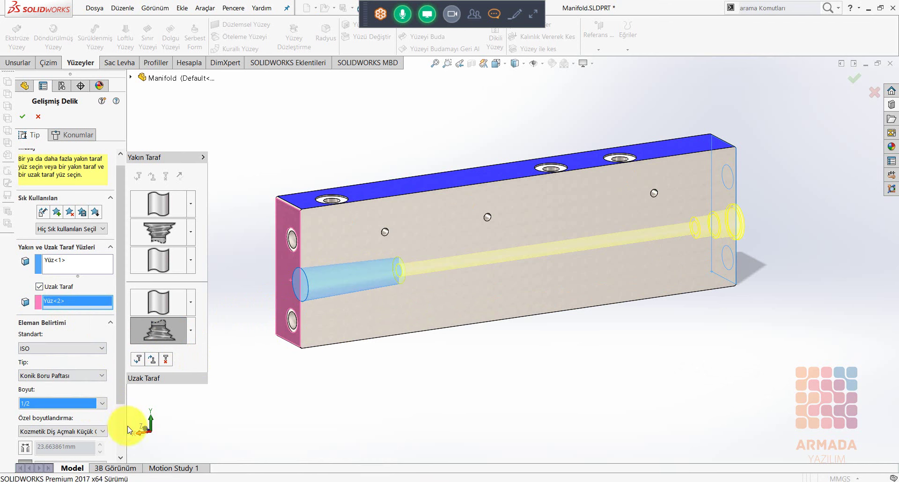
pyautogui.moveTo(122, 384); pyautogui.dragTo(122, 438)
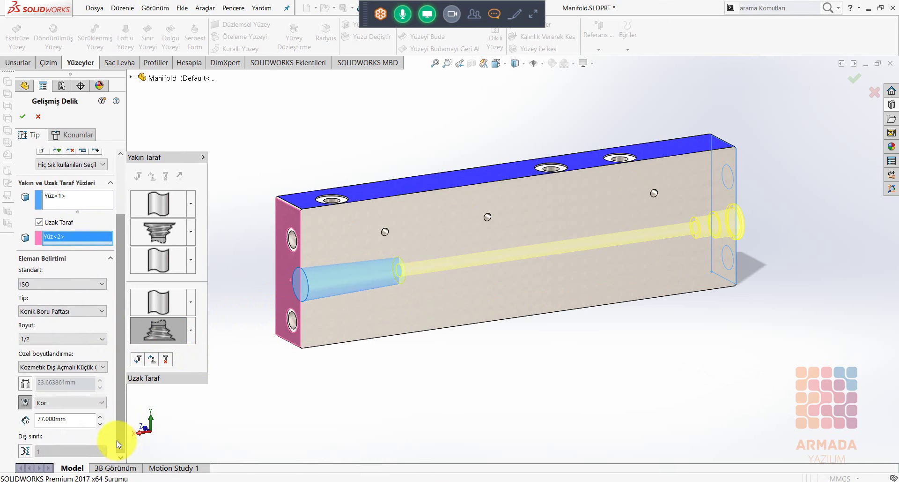
pyautogui.click(51, 418)
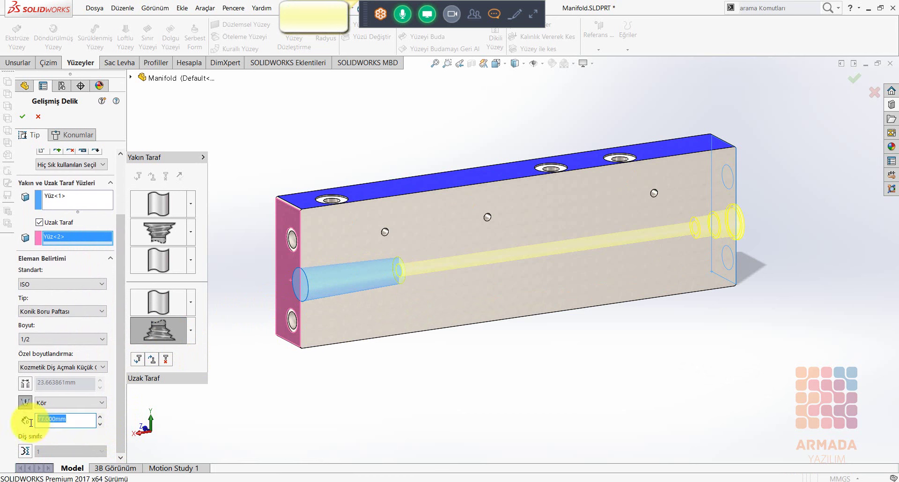
pyautogui.write('20')
pyautogui.press('Return')
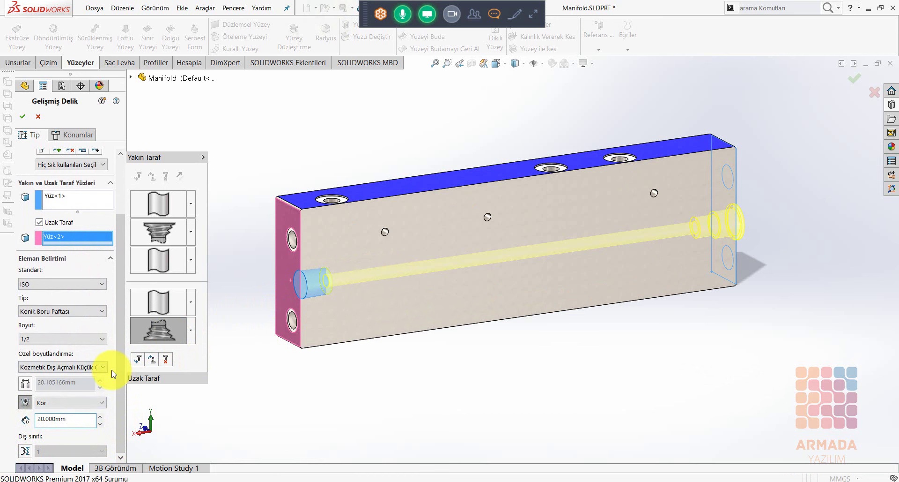
# Add a 1 mm deep Ø25.0 drilled step element and finish the advanced hole.
pyautogui.click(139, 358)
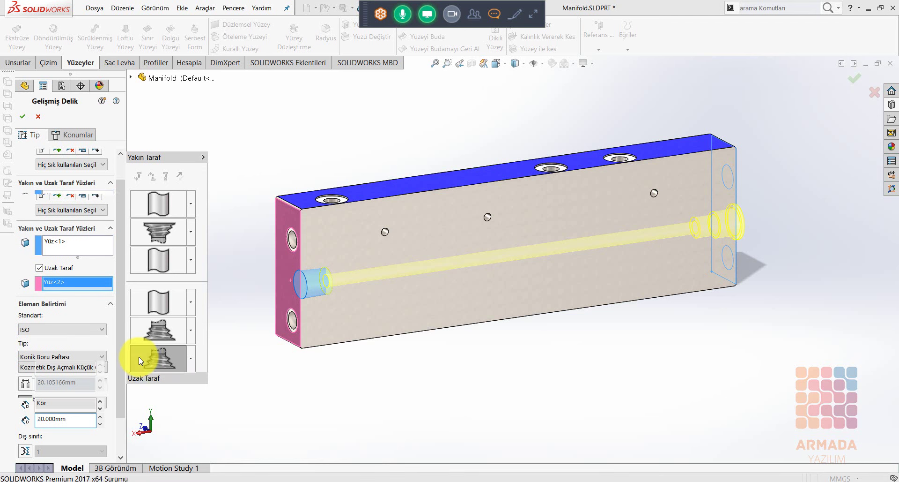
pyautogui.click(191, 358)
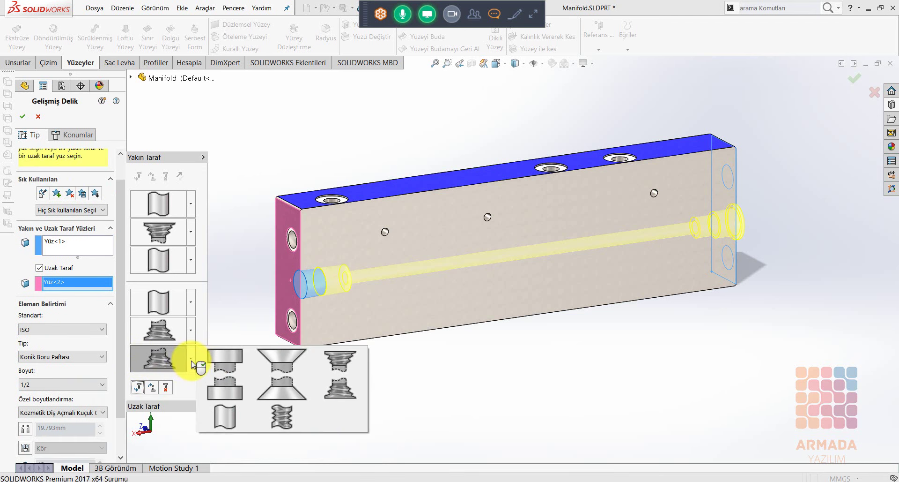
pyautogui.click(217, 417)
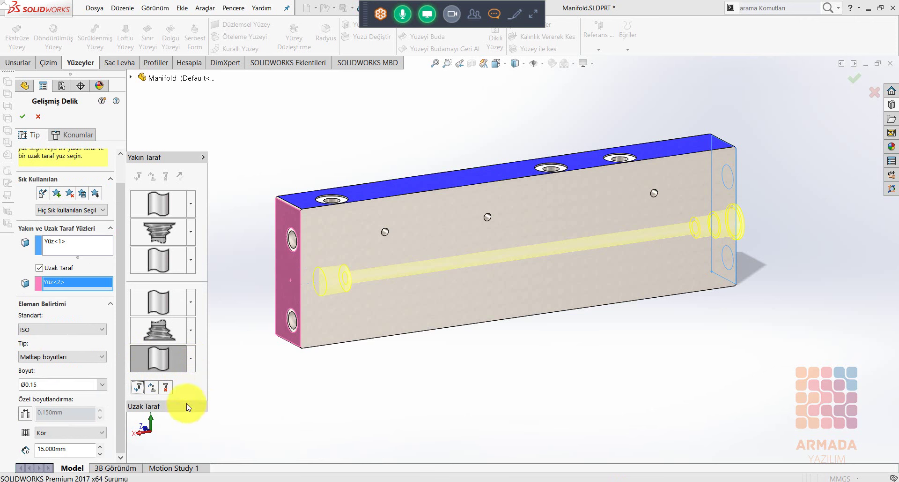
pyautogui.click(96, 389)
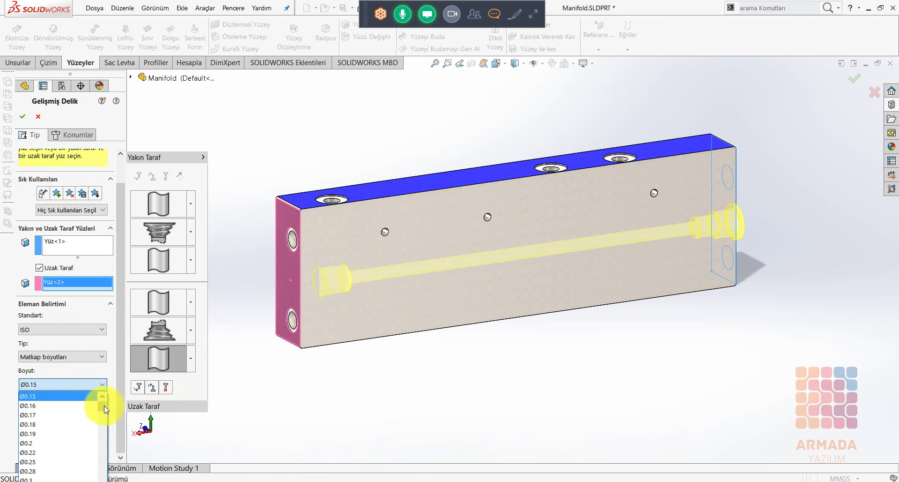
pyautogui.moveTo(104, 406); pyautogui.dragTo(94, 473)
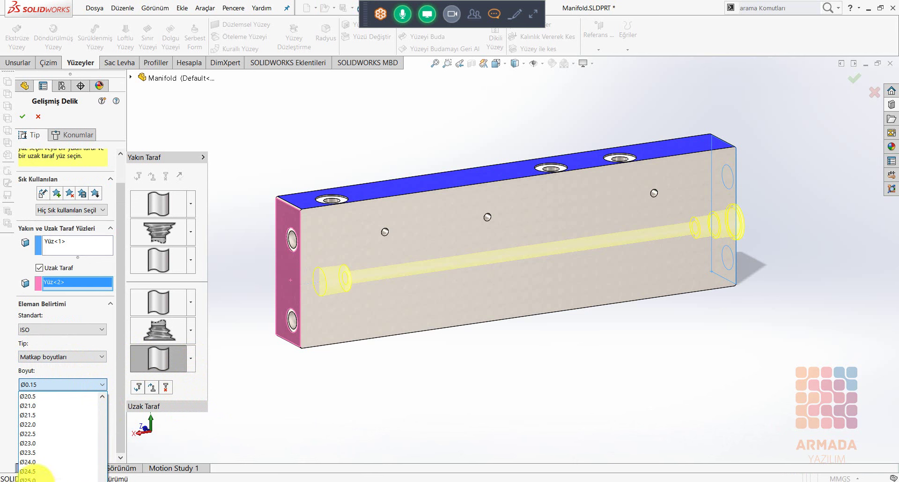
pyautogui.click(33, 476)
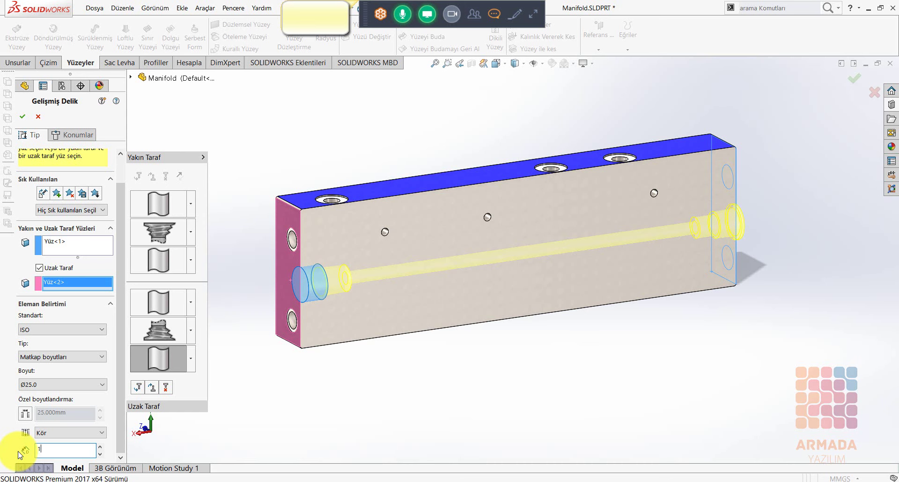
pyautogui.write('1')
pyautogui.press('Return')
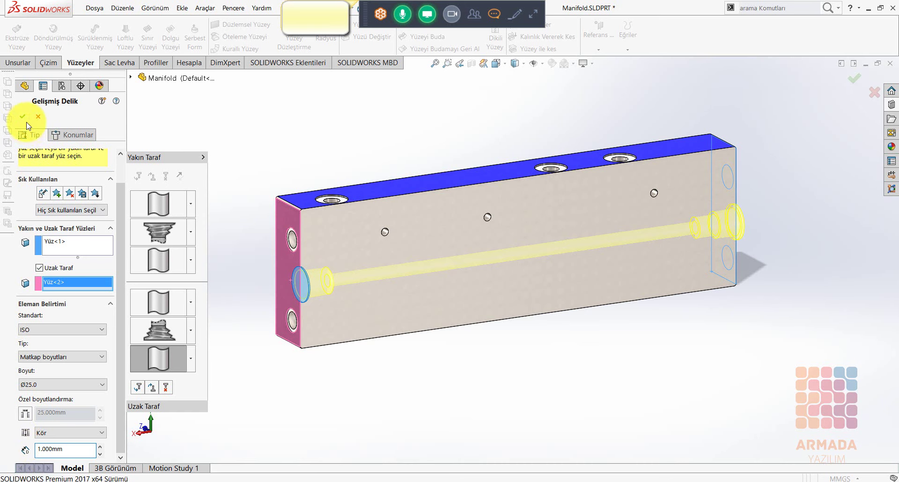
pyautogui.click(22, 116)
# Turn off the section view and switch to the transparent Holes display state.
pyautogui.moveTo(532, 331)
pyautogui.mouseDown(button='middle')
pyautogui.moveTo(568, 329)
pyautogui.moveTo(576, 305)
pyautogui.mouseUp(button='middle')
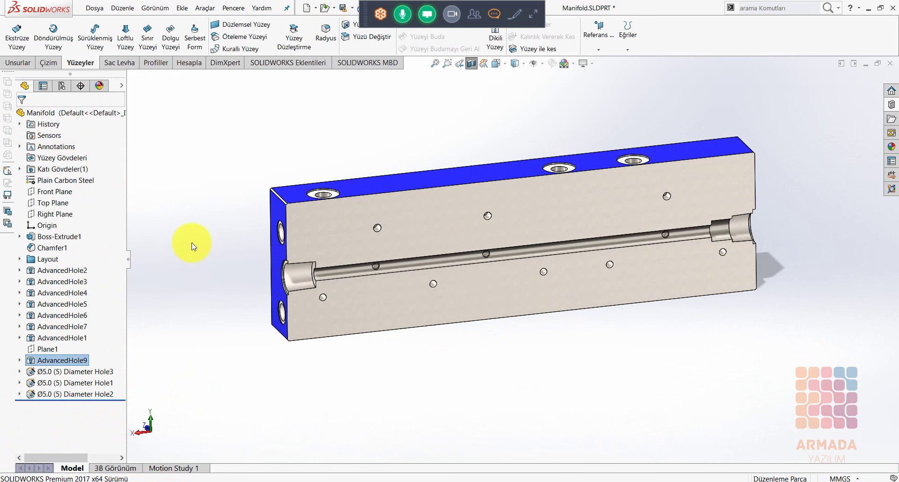
pyautogui.click(472, 63)
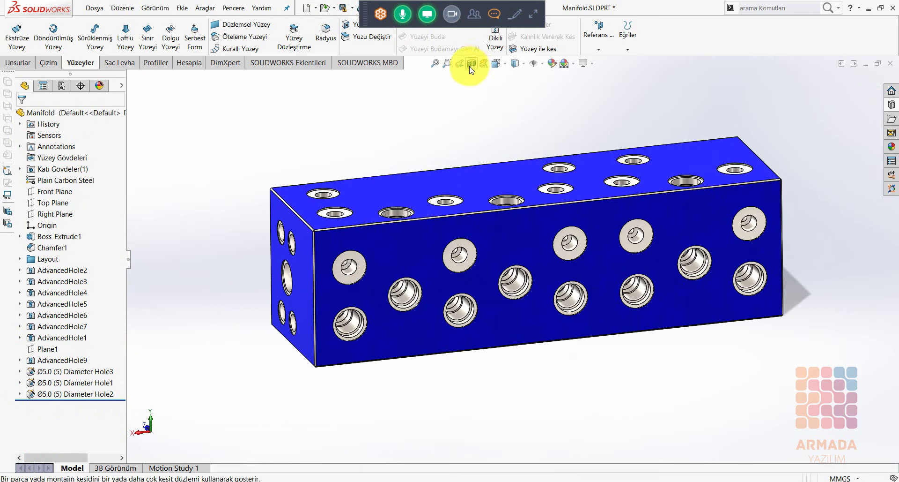
pyautogui.rightClick(122, 84)
pyautogui.click(140, 101)
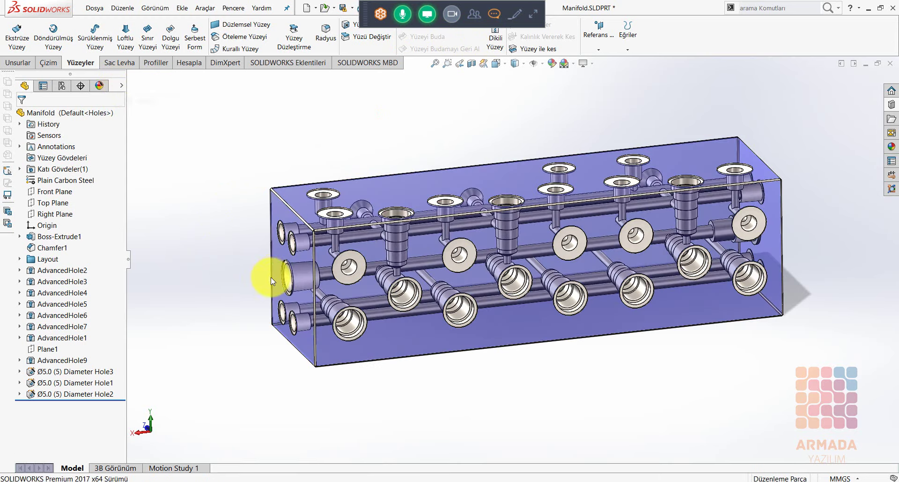
pyautogui.moveTo(237, 257)
pyautogui.mouseDown(button='middle')
pyautogui.moveTo(341, 232)
pyautogui.moveTo(371, 277)
pyautogui.mouseUp(button='middle')
pyautogui.click(332, 214)
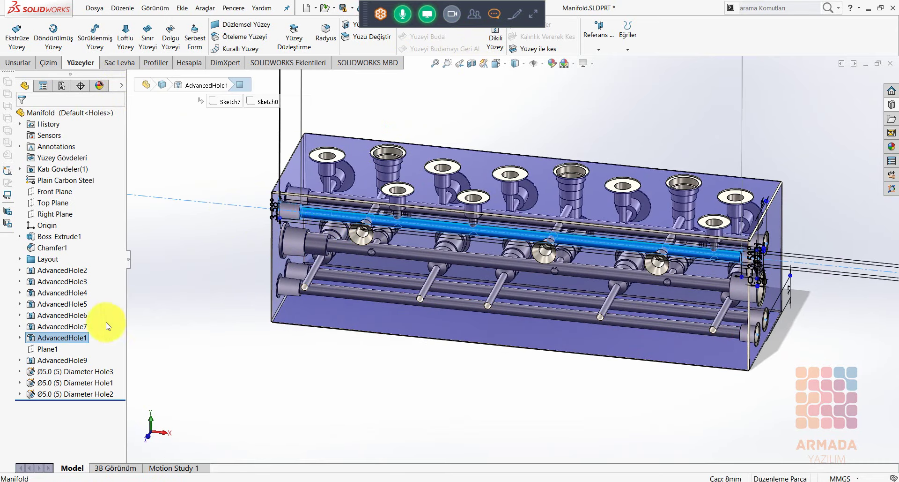
# Edit AdvancedHole1 to use the ST35-BSP favourite after trying ST37-BSP and ST50-BSP.
pyautogui.rightClick(72, 335)
pyautogui.click(82, 302)
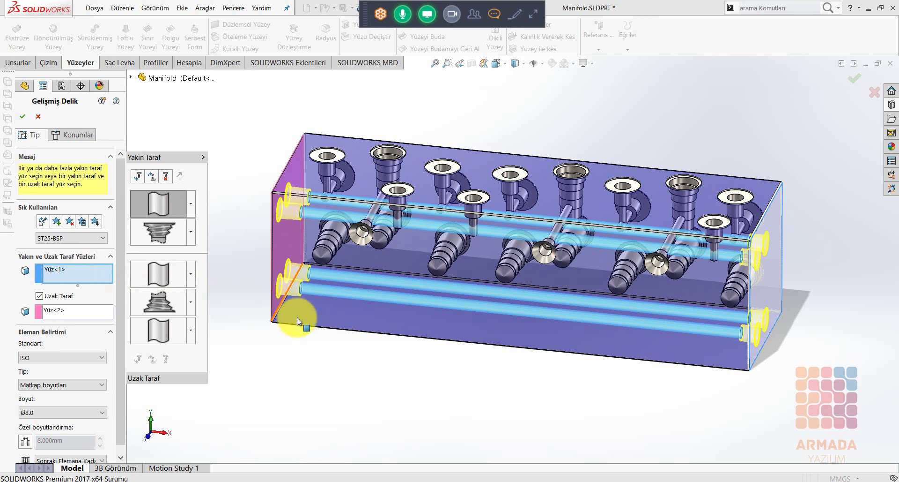
pyautogui.click(73, 238)
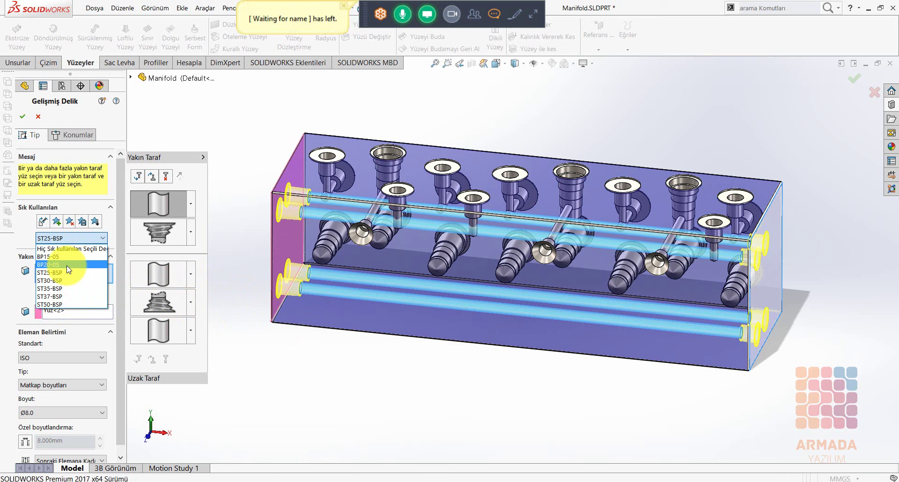
pyautogui.click(61, 299)
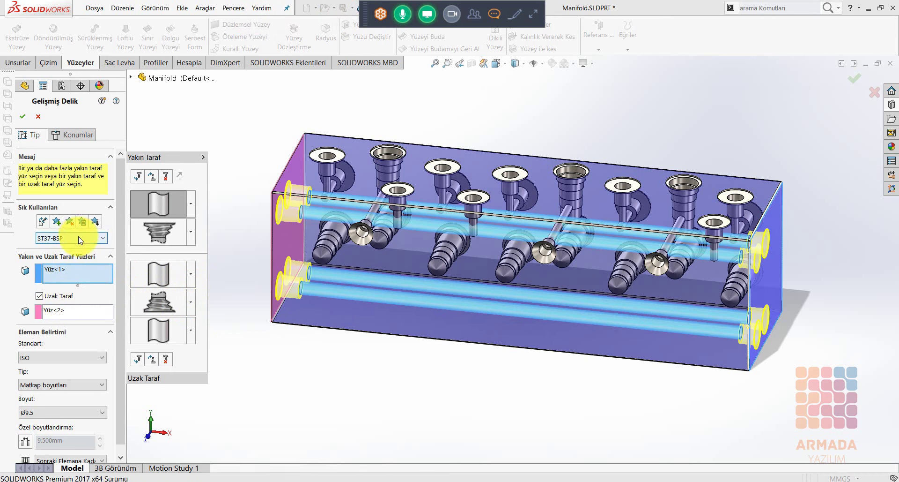
pyautogui.click(78, 239)
pyautogui.click(70, 304)
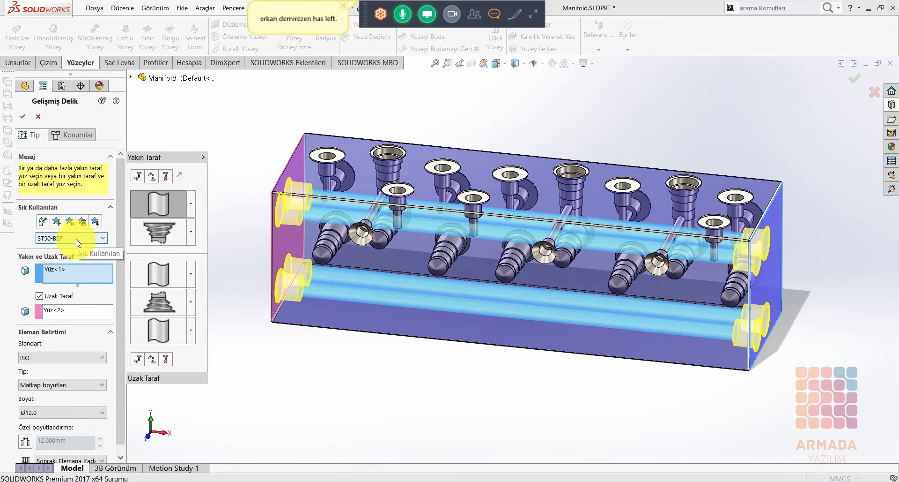
pyautogui.click(78, 239)
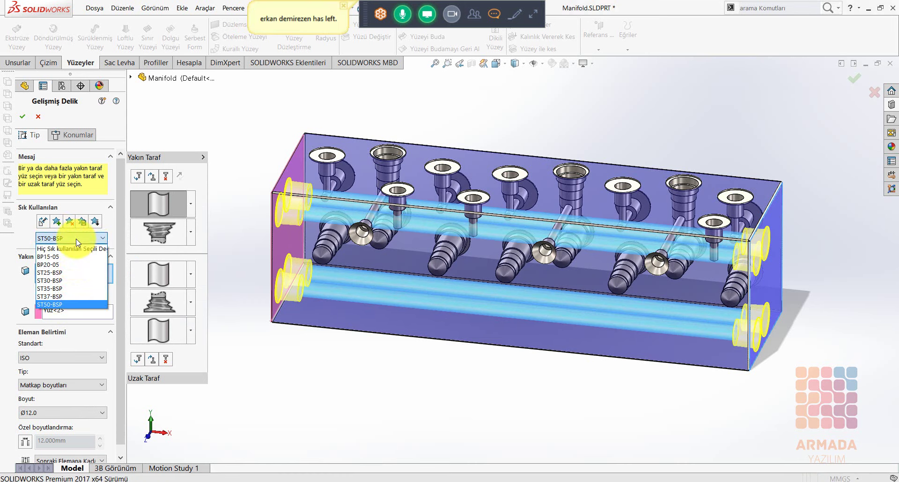
pyautogui.click(59, 288)
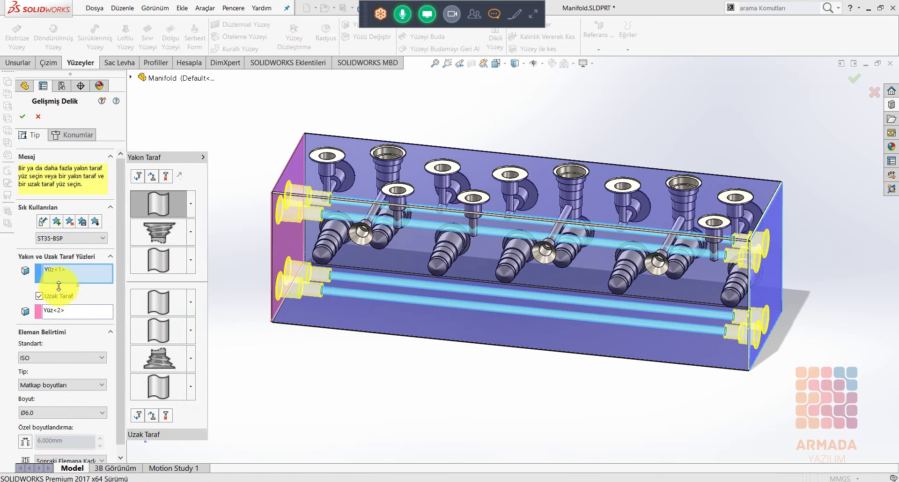
pyautogui.click(22, 116)
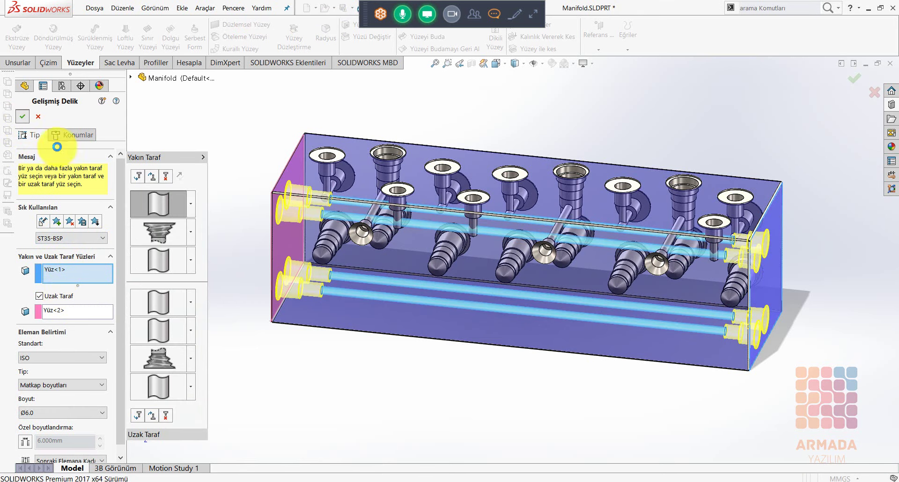
# Switch from the manifold over to the PowerPoint presentation.
pyautogui.click(229, 311)
pyautogui.moveTo(235, 314); pyautogui.dragTo(231, 301, button='middle')
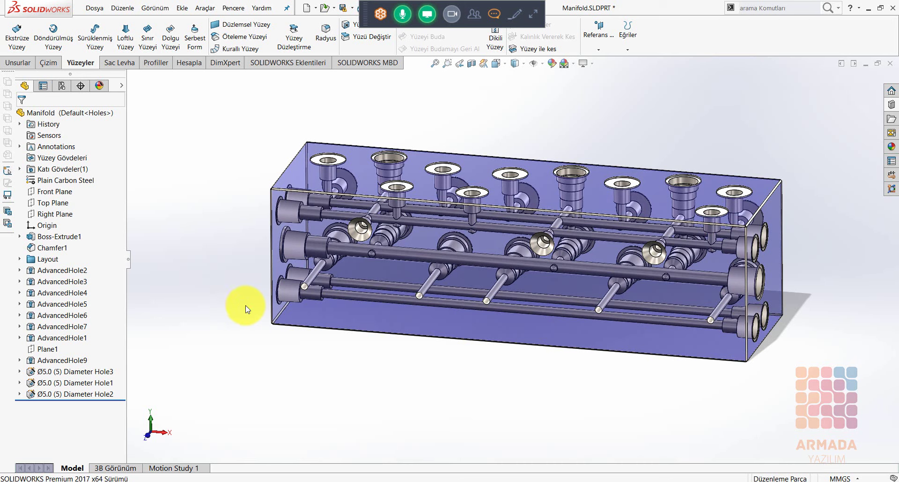
pyautogui.hotkey('alt', 'Tab')
# Advance to slide 6, GÖVDELERE DÖNÜŞTÜR, then return to the grasp_transmission_box assembly.
pyautogui.click(479, 358)
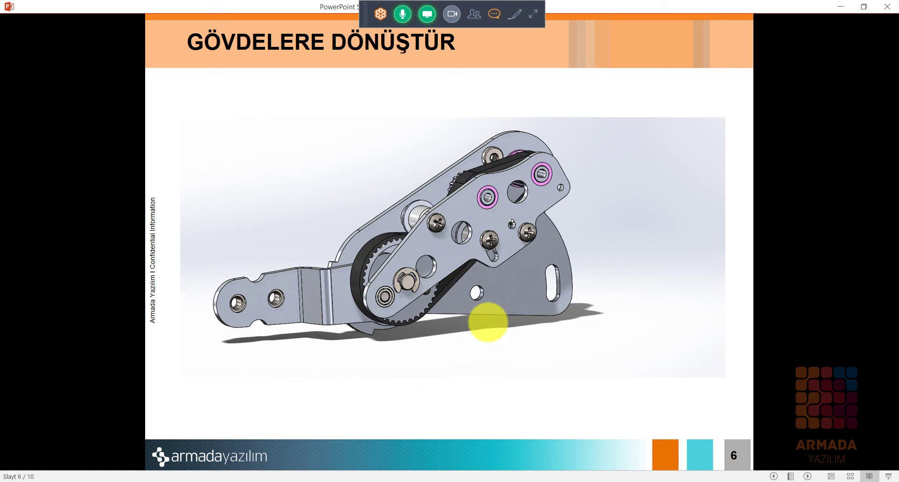
pyautogui.hotkey('alt', 'Tab')
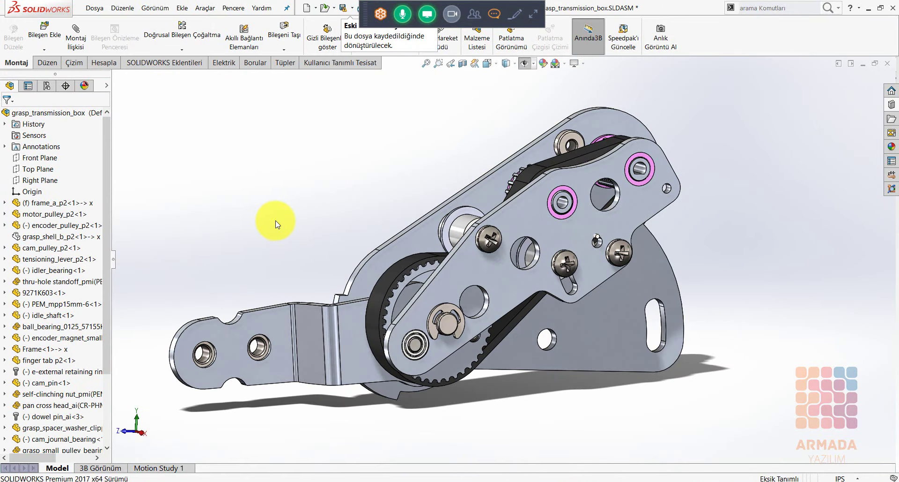
# Open the Frame plate from the assembly in its own part window.
pyautogui.click(471, 270)
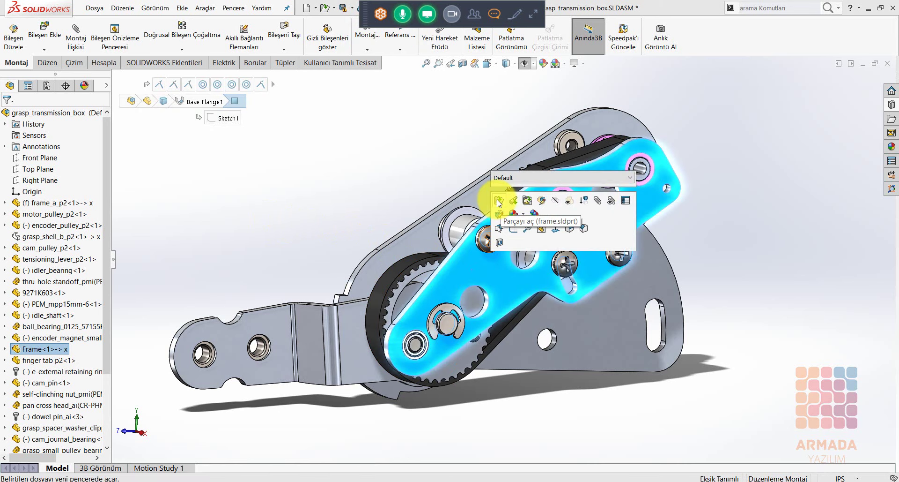
pyautogui.click(498, 201)
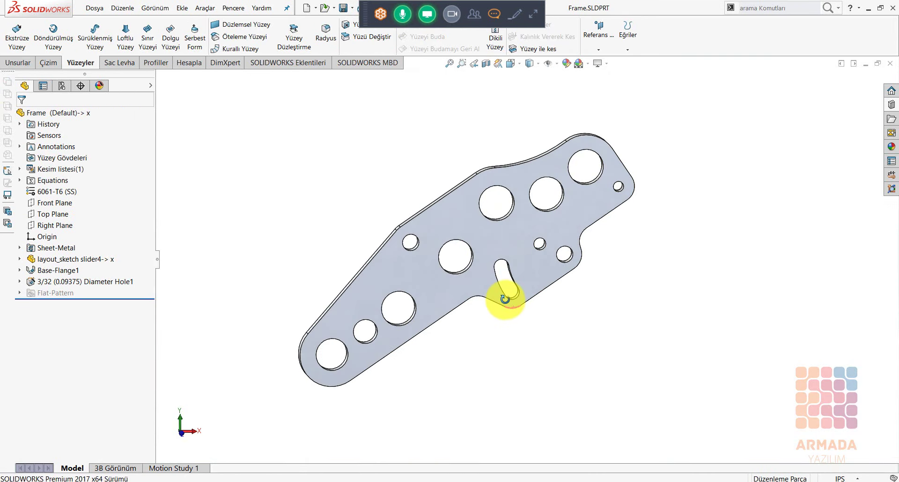
pyautogui.moveTo(505, 299); pyautogui.dragTo(495, 293, button='middle')
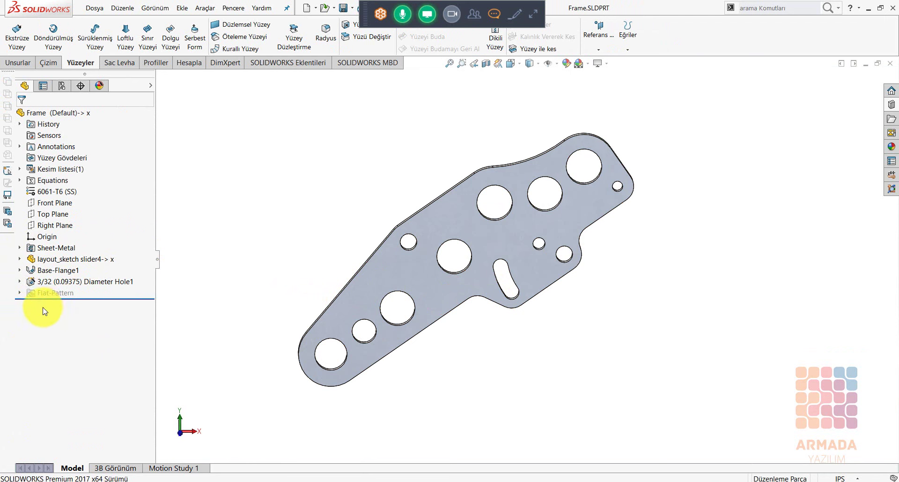
# Expand Base-Flange1 and layout_sketch slider4 to briefly display Sketch2's layout geometry.
pyautogui.click(19, 271)
pyautogui.click(19, 259)
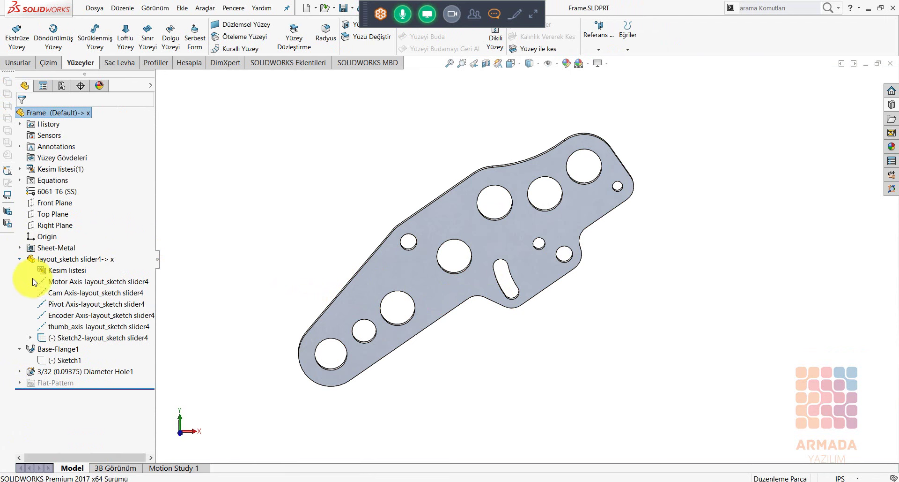
pyautogui.doubleClick(94, 338)
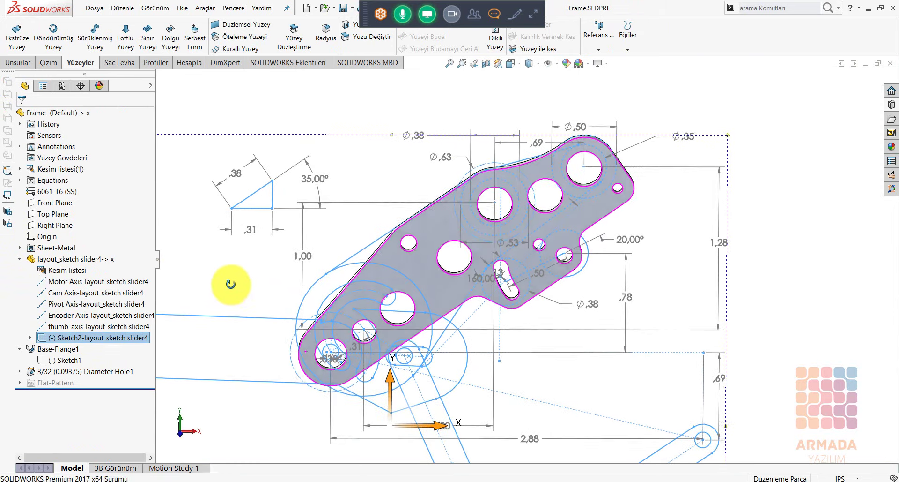
pyautogui.moveTo(232, 313); pyautogui.dragTo(231, 283, button='middle')
pyautogui.click(200, 277)
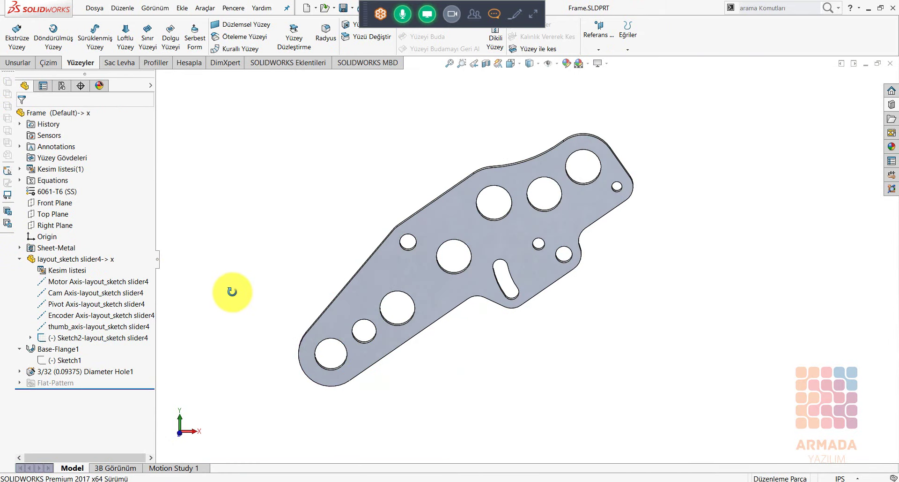
# Convert the Frame part to bodies saved as Frame-Export, overwriting the existing file.
pyautogui.rightClick(59, 112)
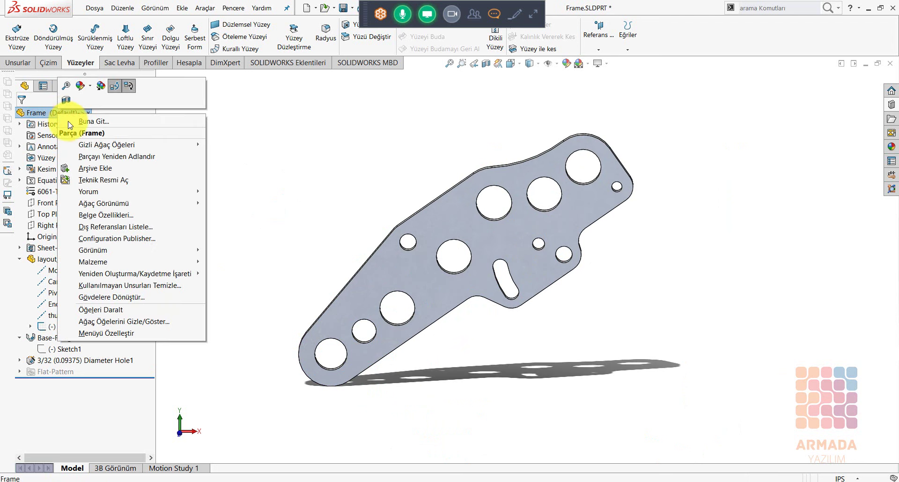
pyautogui.click(124, 297)
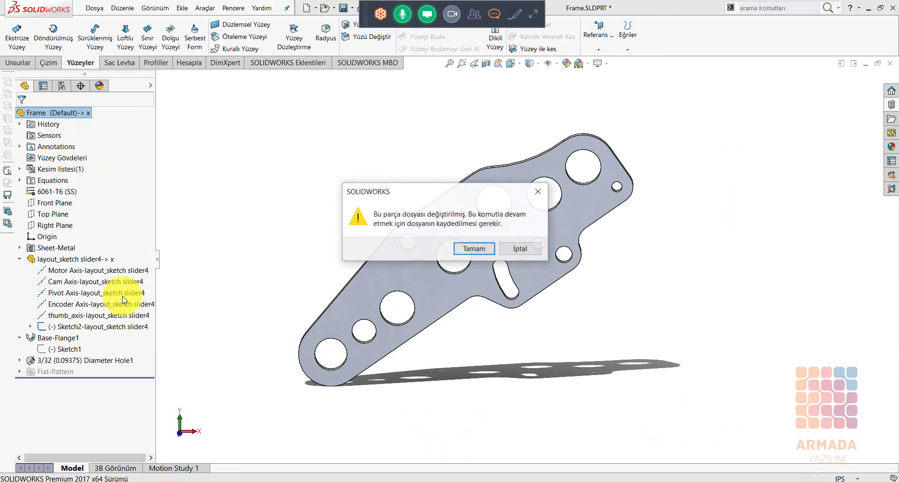
pyautogui.click(473, 244)
pyautogui.moveTo(451, 108); pyautogui.dragTo(441, 113)
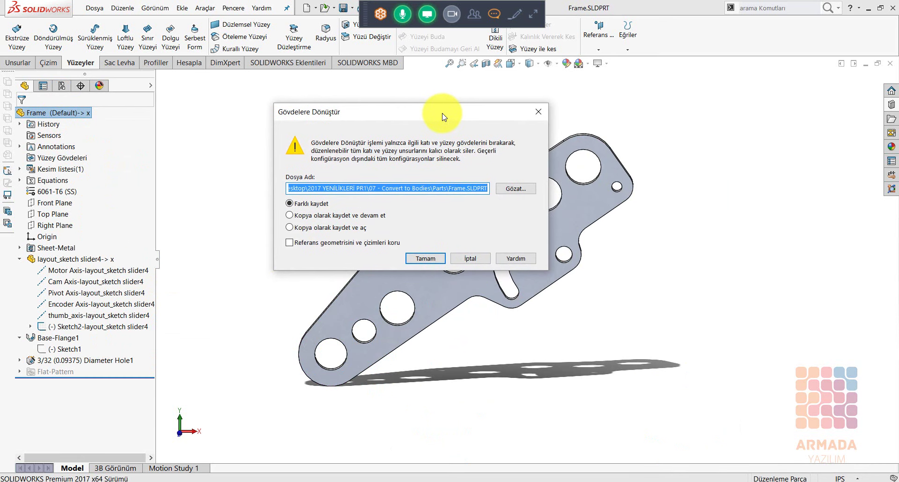
pyautogui.click(466, 188)
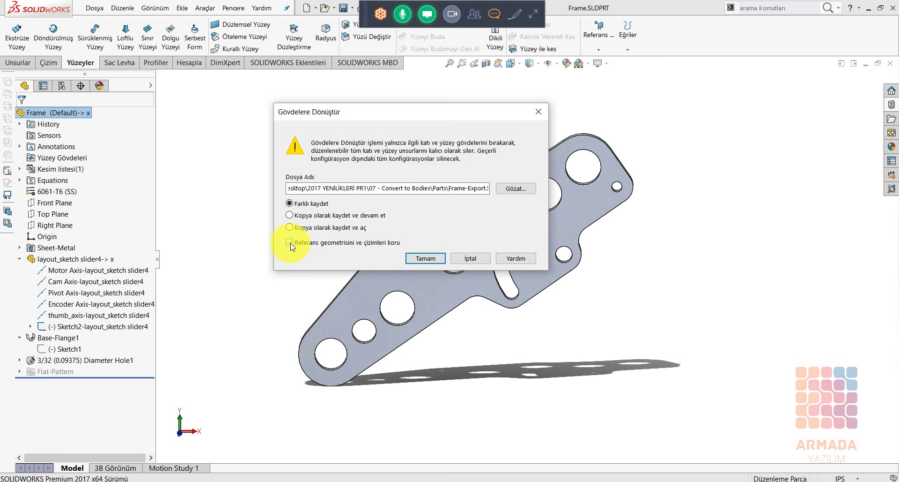
pyautogui.click(427, 257)
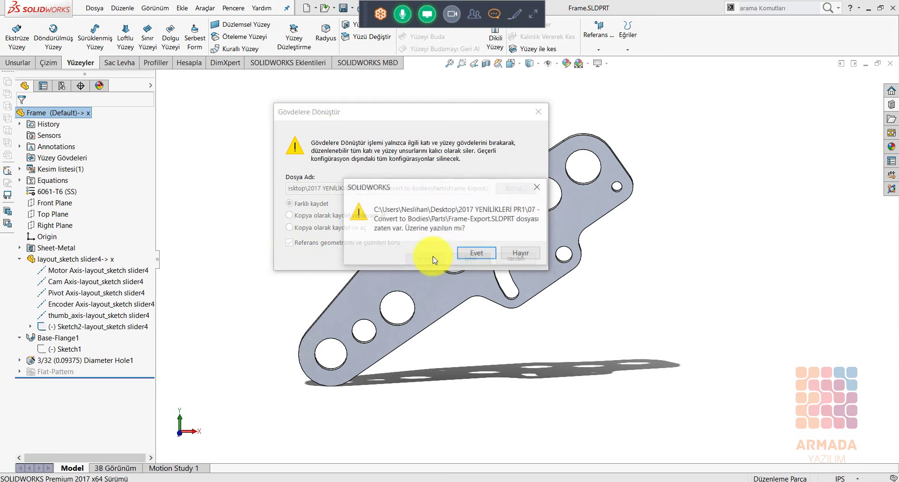
pyautogui.click(478, 253)
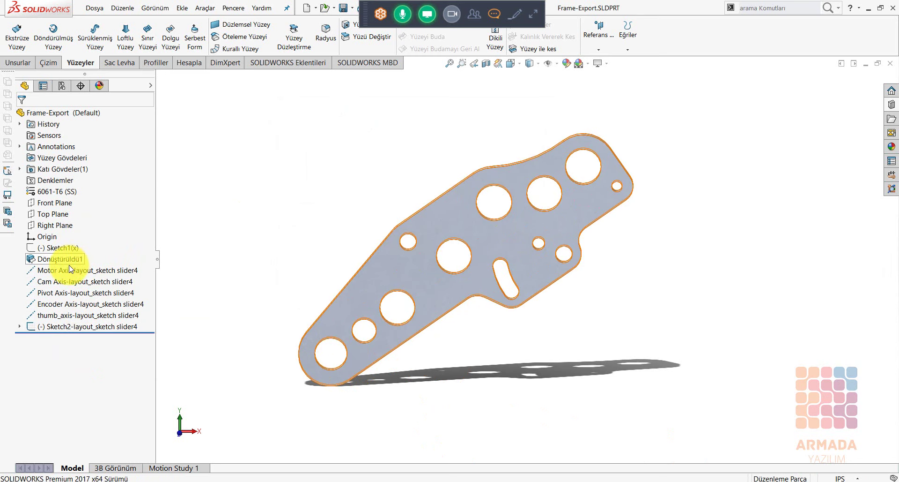
# Inspect the converted plate with its layout sketch dimensions shown, then hide them.
pyautogui.click(82, 331)
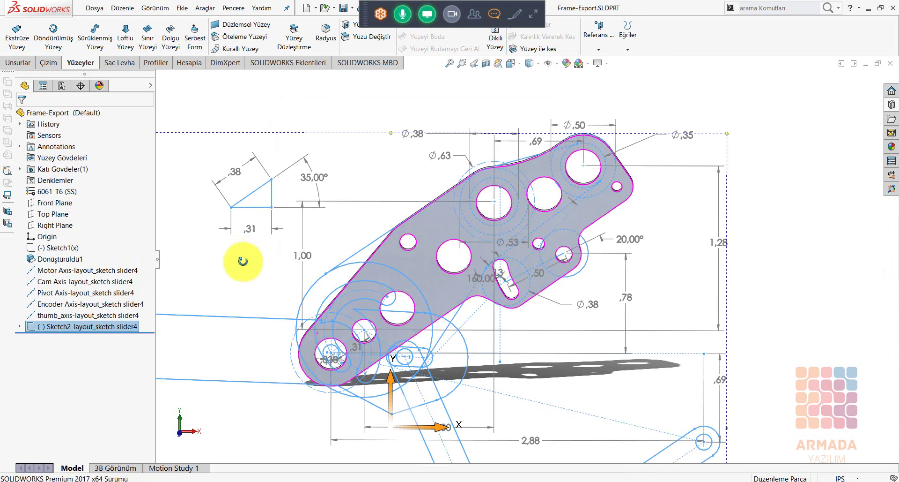
pyautogui.moveTo(237, 267); pyautogui.dragTo(243, 255, button='middle')
pyautogui.click(237, 284)
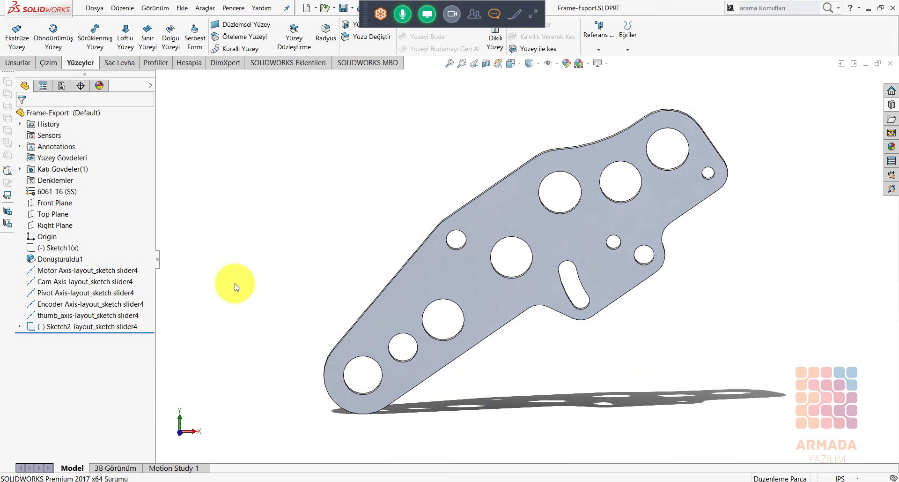
# Rebuild grasp_transmission_box with the Frame-Export plate and open the assembly's drawing.
pyautogui.hotkey('ctrl', 'Tab')
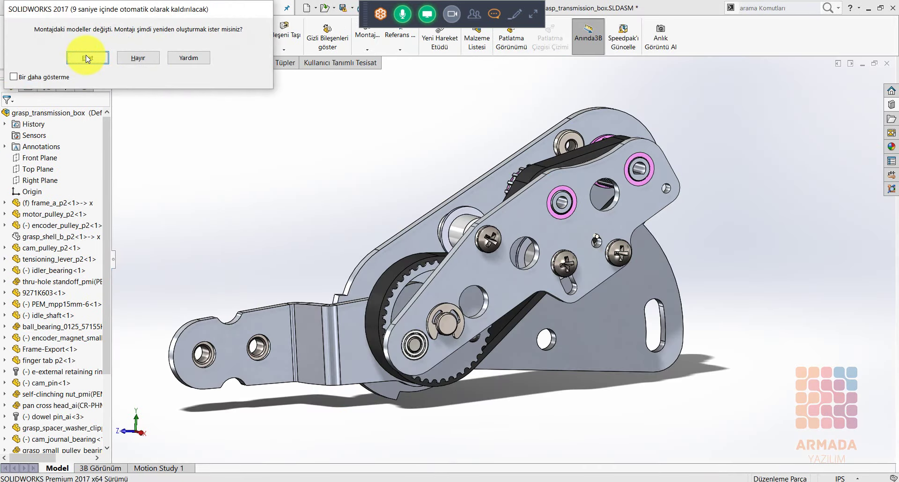
pyautogui.click(87, 57)
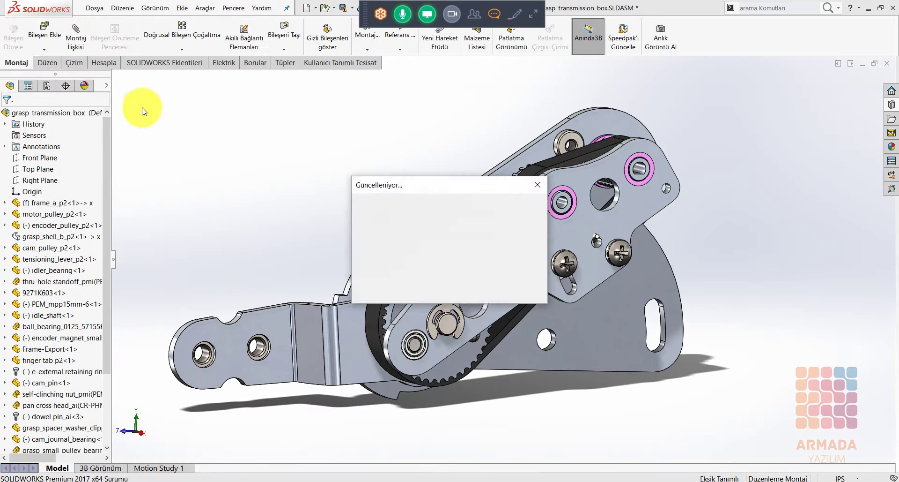
pyautogui.click(464, 265)
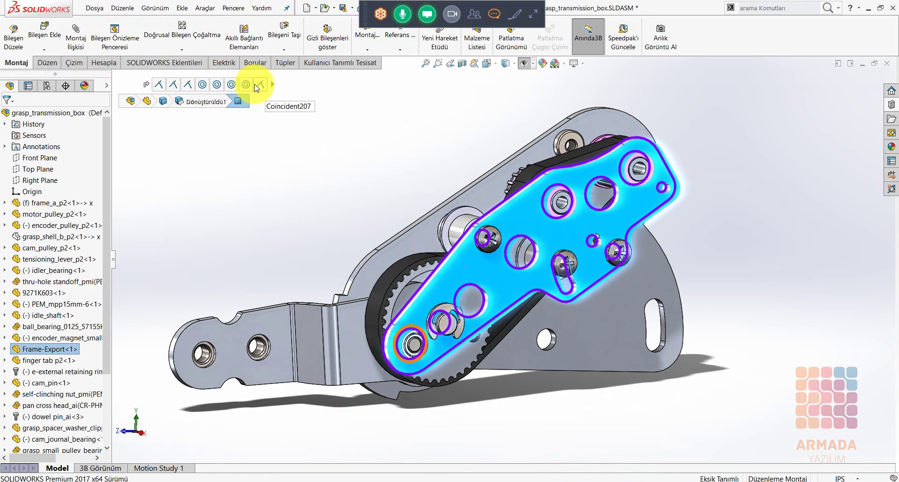
pyautogui.click(309, 157)
pyautogui.rightClick(282, 146)
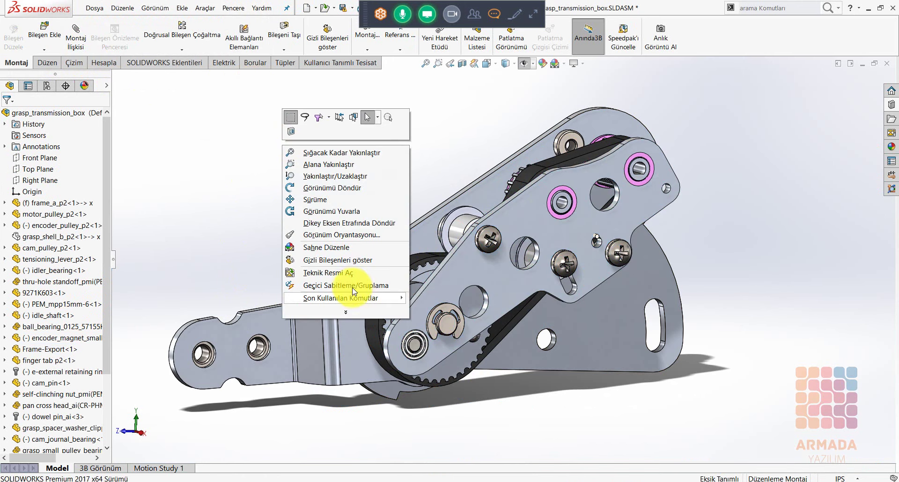
pyautogui.click(328, 272)
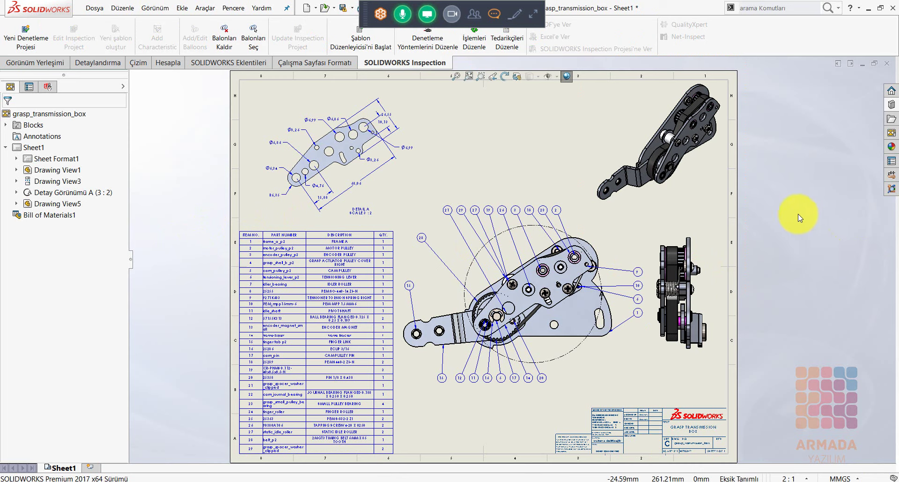
# Show slide 7 'SAR – YÜZEY ÜZERİNDE ÖTELE', then orbit the forearm cuff model to a side view.
pyautogui.hotkey('alt', 'Tab')
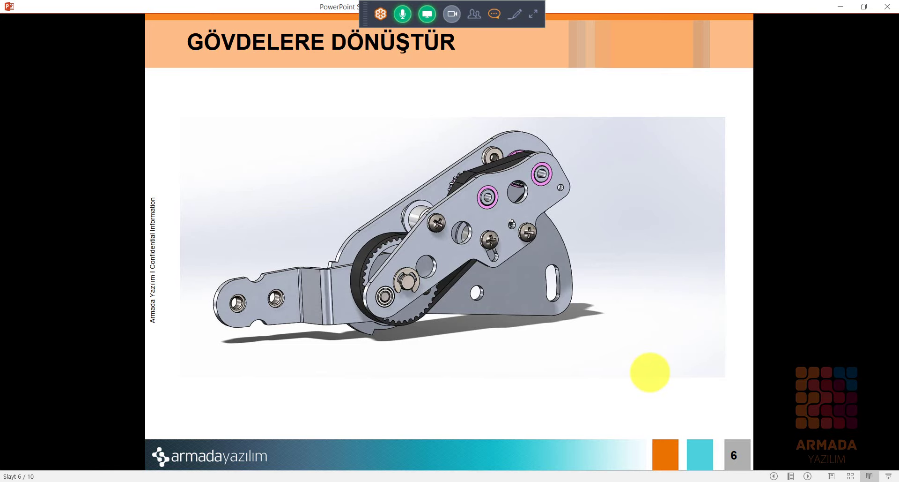
pyautogui.press('Left')
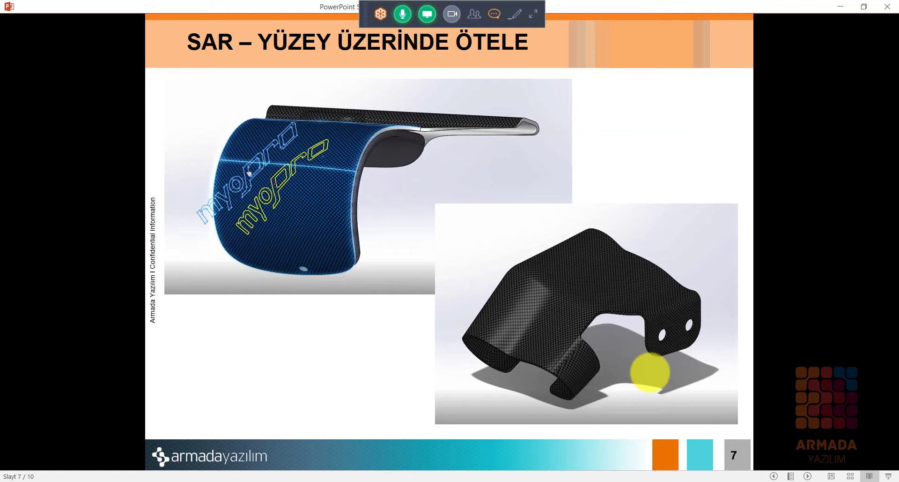
pyautogui.hotkey('alt', 'Tab')
pyautogui.moveTo(582, 237)
pyautogui.mouseDown(button='middle')
pyautogui.moveTo(526, 271)
pyautogui.moveTo(533, 180)
pyautogui.moveTo(367, 331)
pyautogui.mouseUp(button='middle')
pyautogui.moveTo(125, 268); pyautogui.dragTo(133, 380)
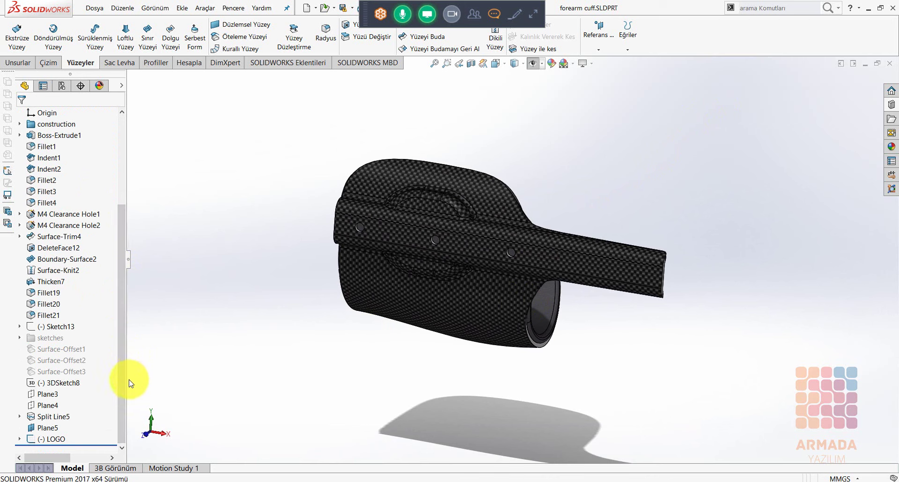
# Wrap the LOGO sketch onto both front cuff faces using the Spline Surface method at 0.50mm.
pyautogui.click(54, 438)
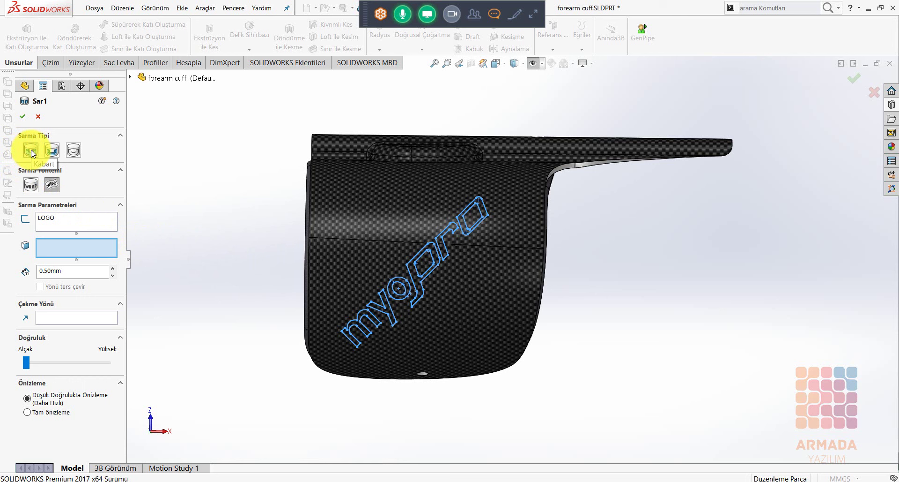
pyautogui.click(51, 185)
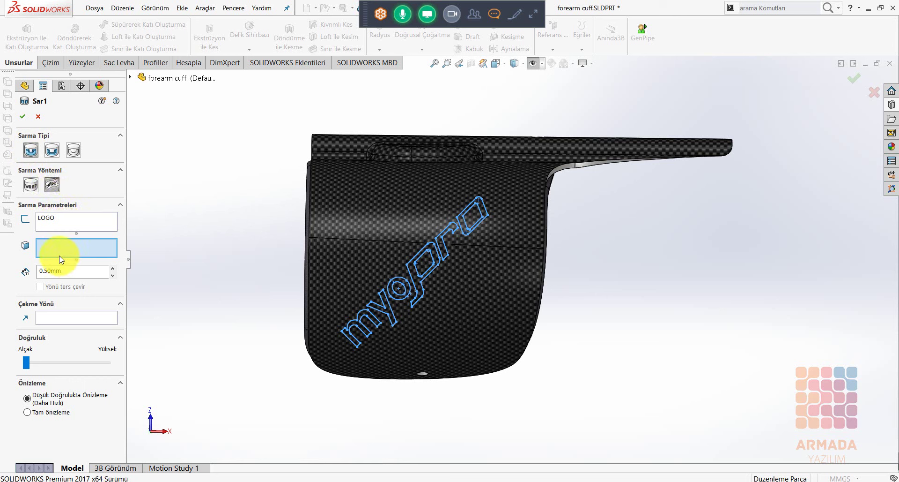
pyautogui.click(350, 250)
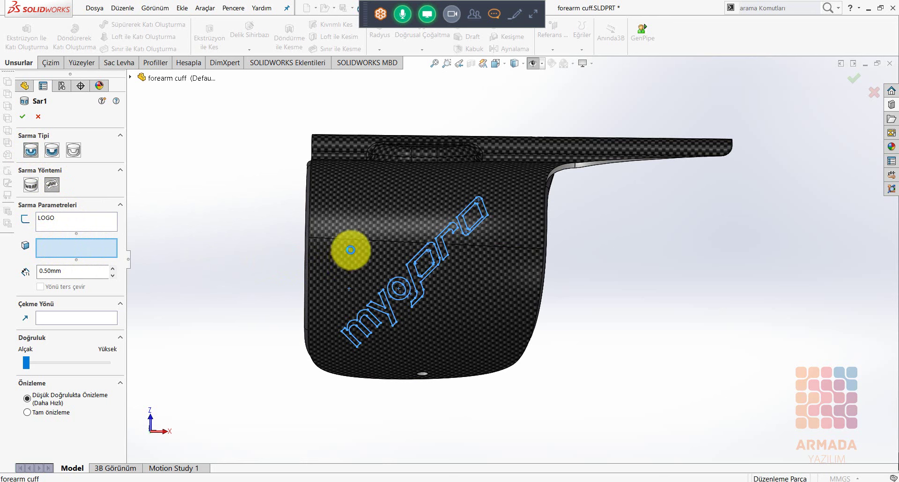
pyautogui.click(363, 218)
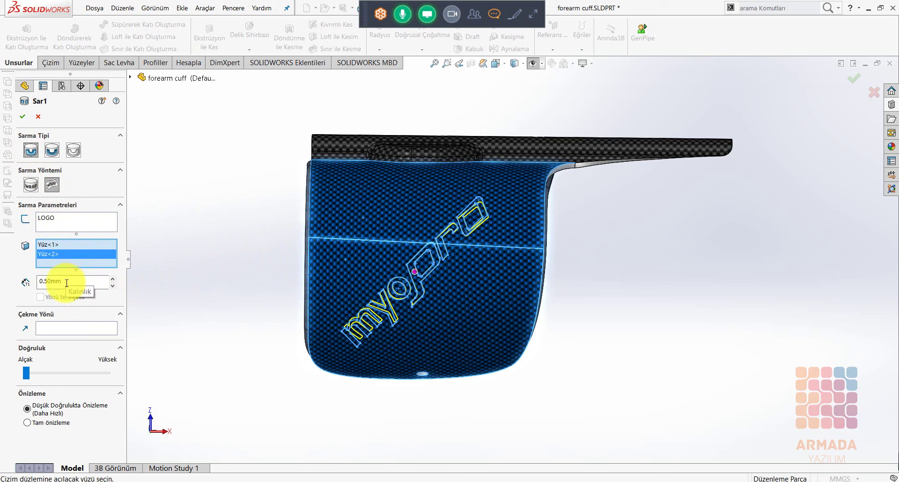
pyautogui.click(22, 116)
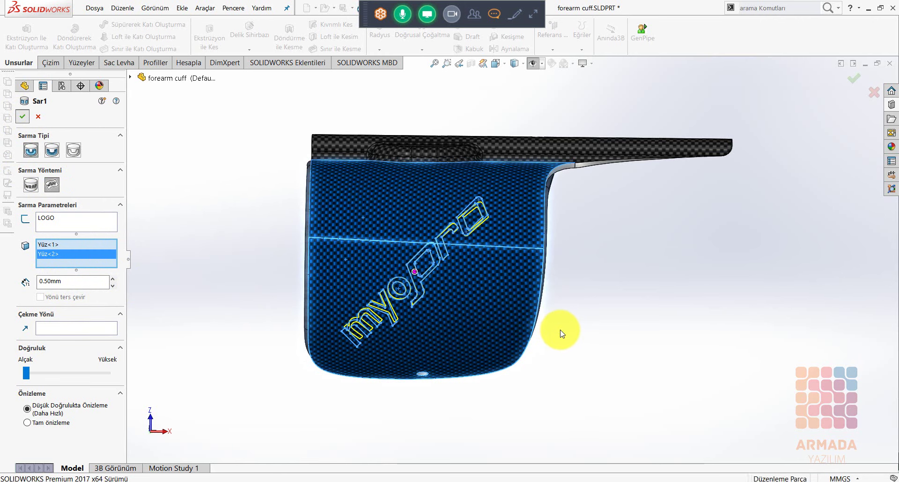
# View the LOGO sketch under Sar1 head-on and begin editing it.
pyautogui.moveTo(570, 321); pyautogui.dragTo(490, 325, button='middle')
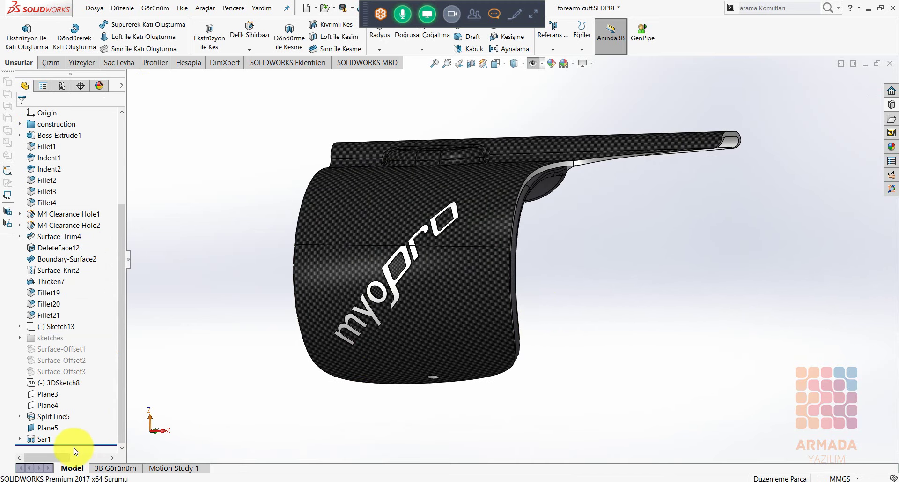
pyautogui.click(19, 438)
pyautogui.click(66, 439)
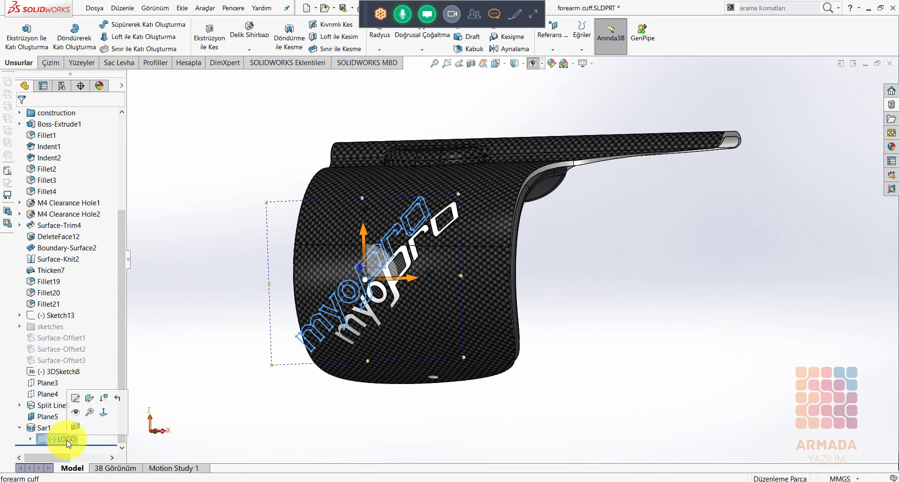
pyautogui.click(104, 415)
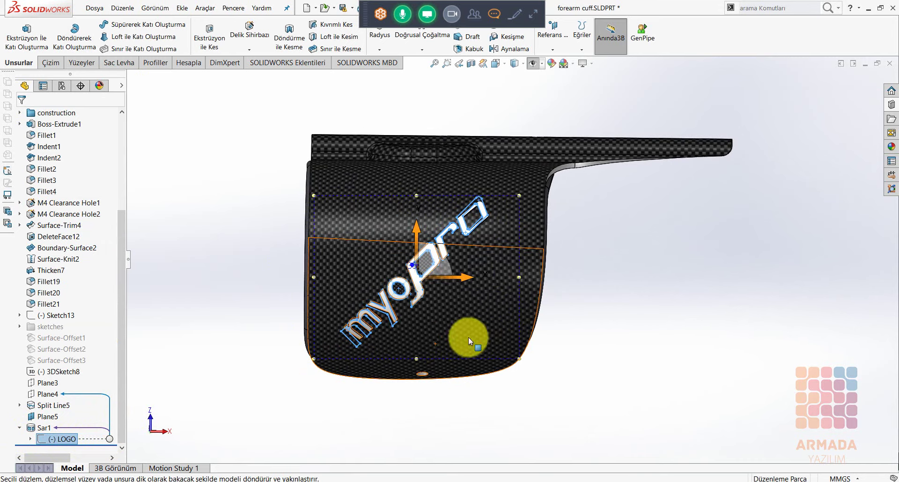
pyautogui.doubleClick(312, 358)
# Shrink the logo and shift it left and upward on the cuff.
pyautogui.moveTo(342, 345); pyautogui.dragTo(393, 317)
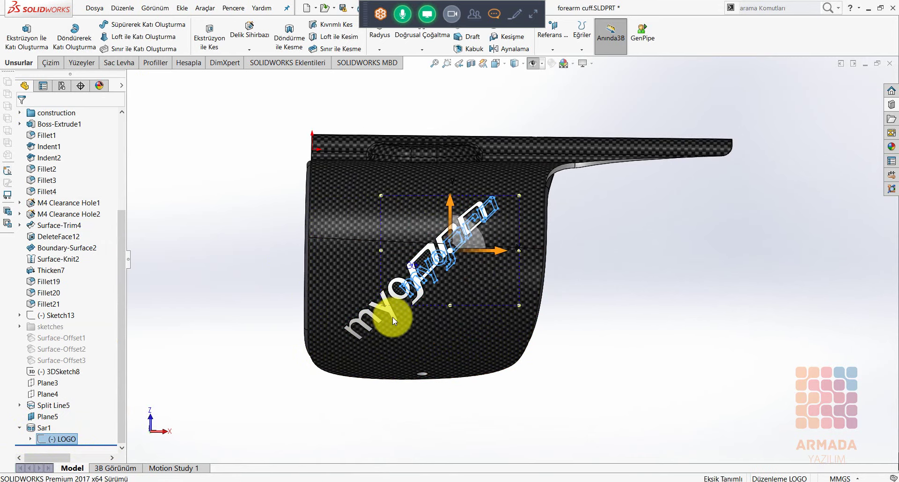
pyautogui.moveTo(502, 251); pyautogui.dragTo(417, 262)
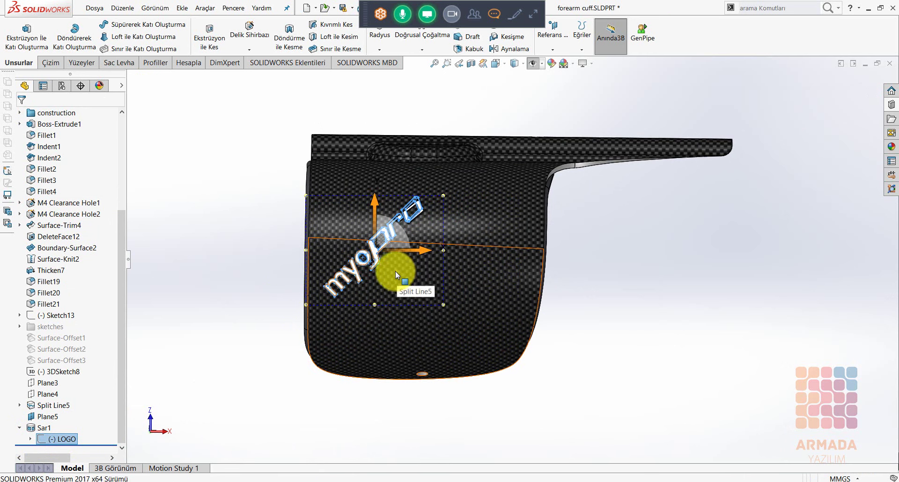
pyautogui.moveTo(377, 207); pyautogui.dragTo(378, 167)
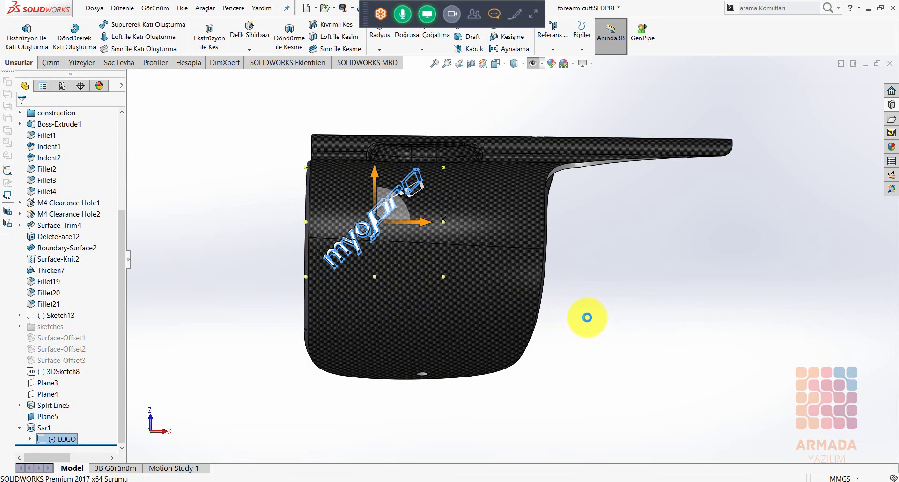
pyautogui.click(609, 327)
# Switch to the finger cuff part and roll it back to before Surface-Knit3.
pyautogui.hotkey('ctrl', 'Tab')
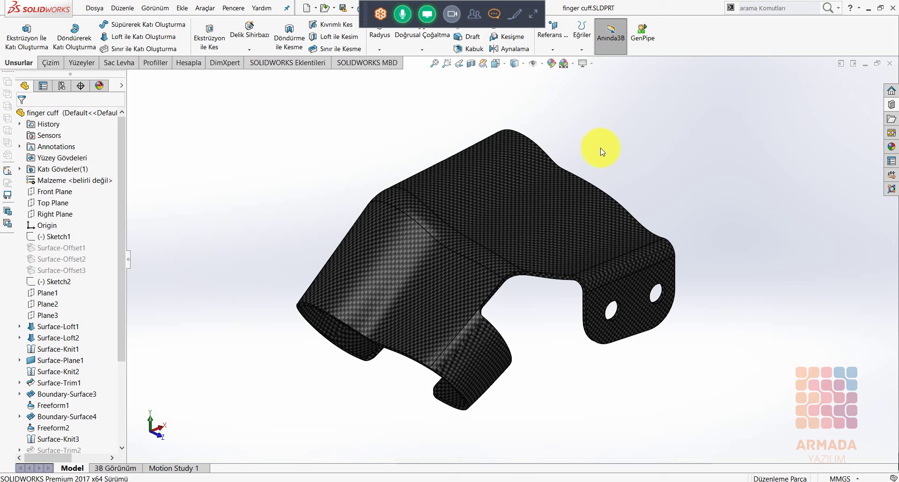
pyautogui.rightClick(61, 441)
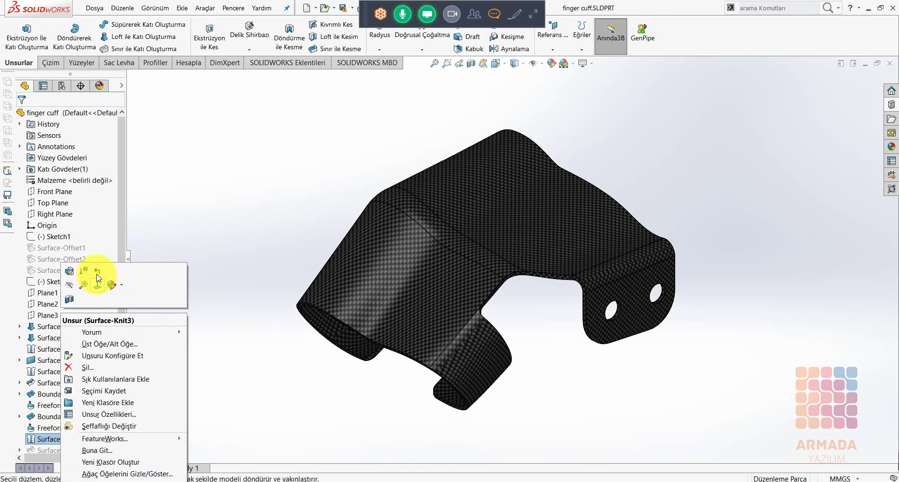
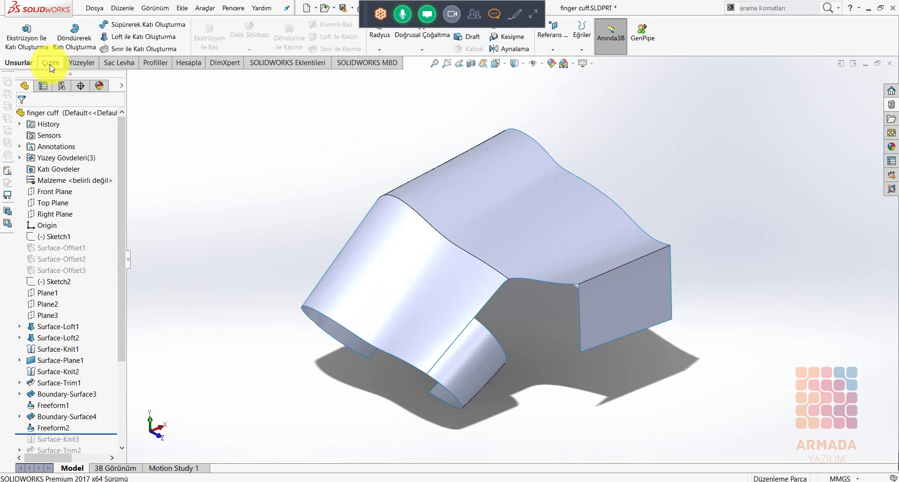
# Start an Offset On Surface curve from the top face edge at 7 mm.
pyautogui.click(49, 62)
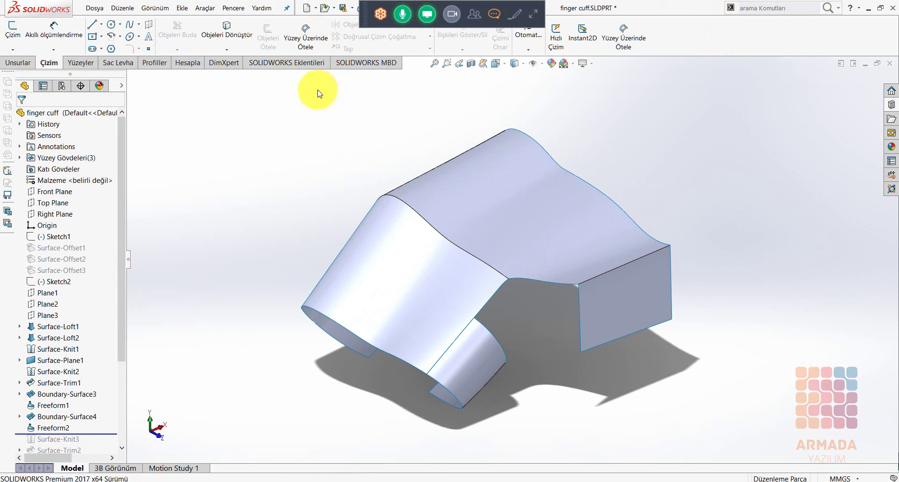
pyautogui.click(318, 37)
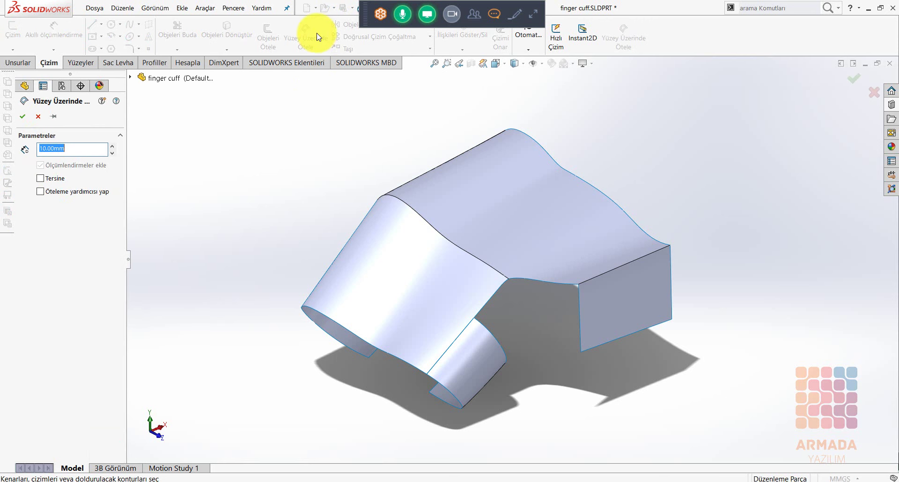
pyautogui.click(612, 271)
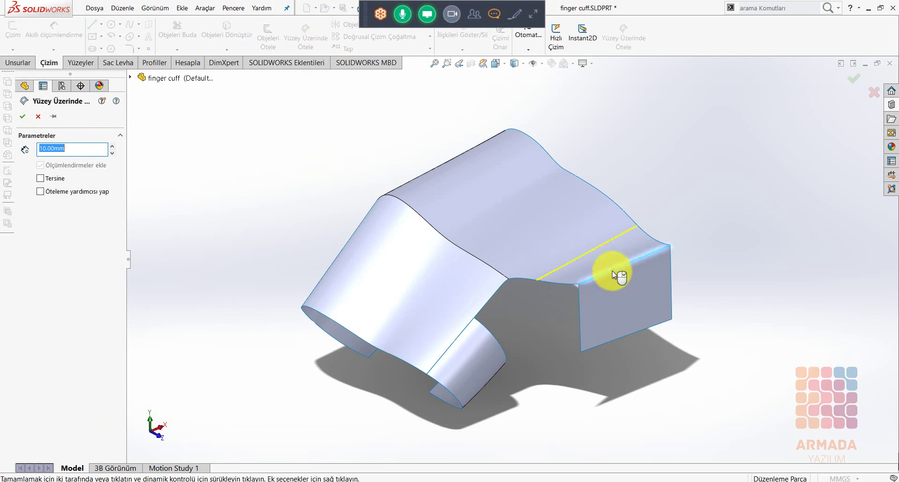
pyautogui.scroll(-3, 612, 270)
pyautogui.scroll(-2, 658, 230)
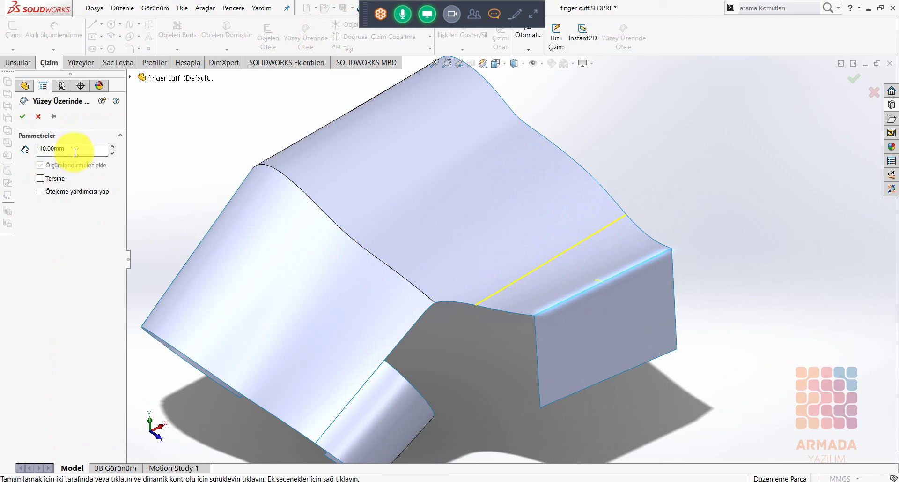
pyautogui.moveTo(74, 149); pyautogui.dragTo(24, 149)
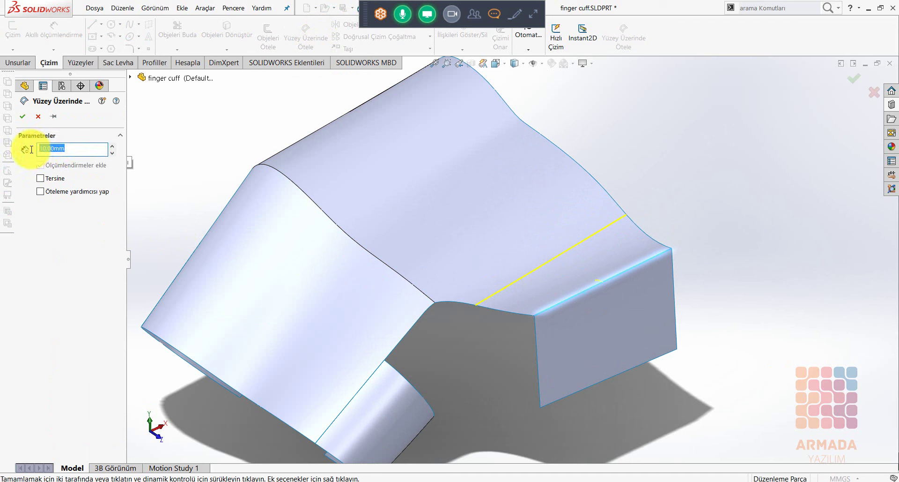
pyautogui.write('7')
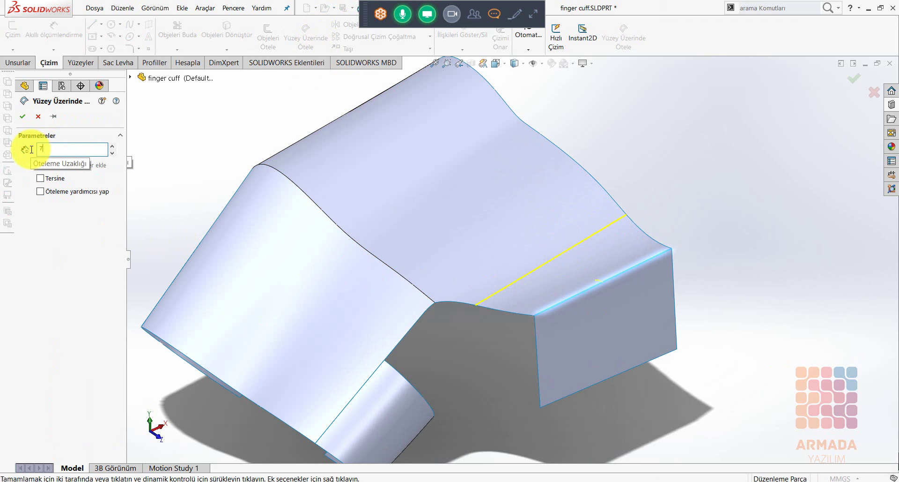
pyautogui.press('Return')
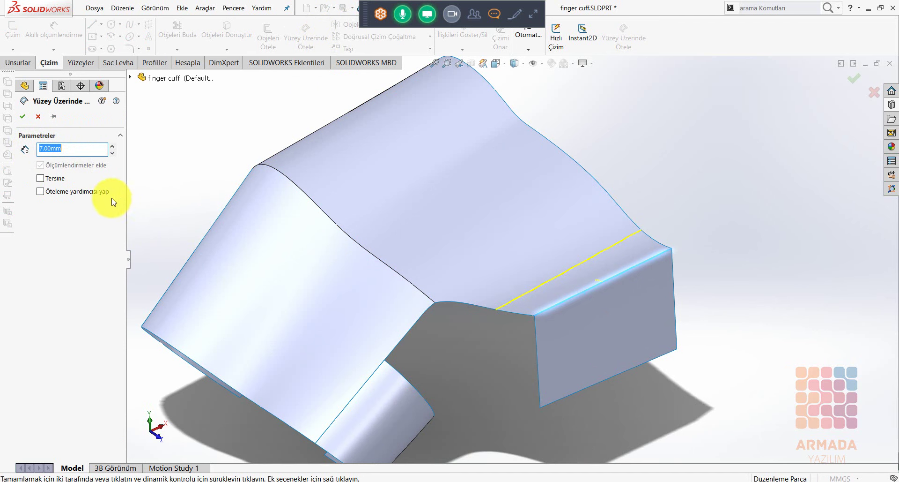
# Redo the 7 mm offset around the whole top face boundary, running inward.
pyautogui.click(41, 178)
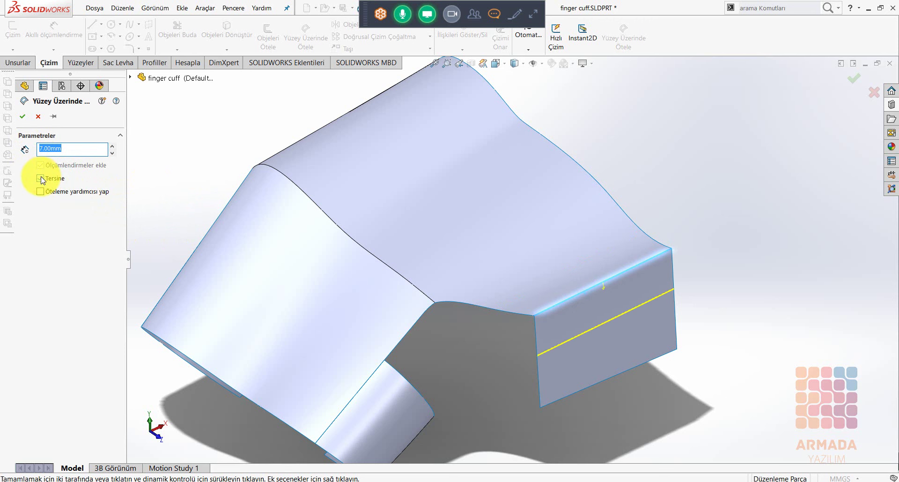
pyautogui.click(40, 178)
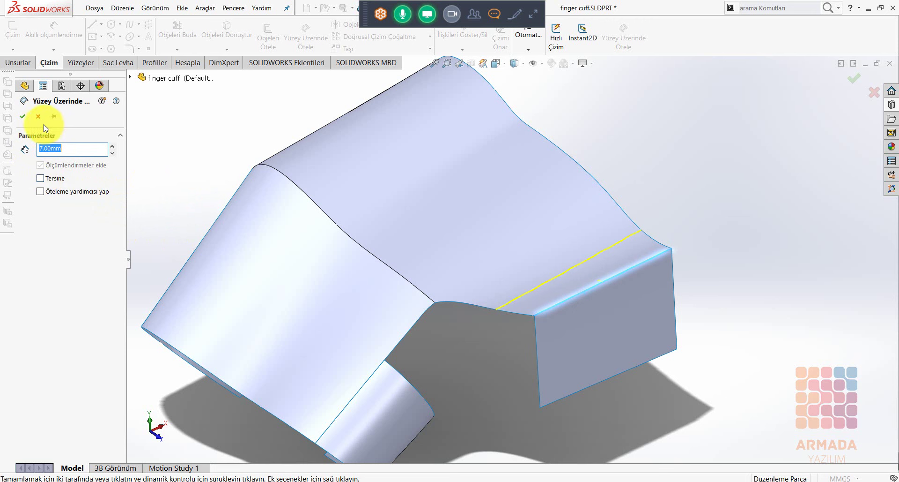
pyautogui.click(22, 116)
pyautogui.click(305, 35)
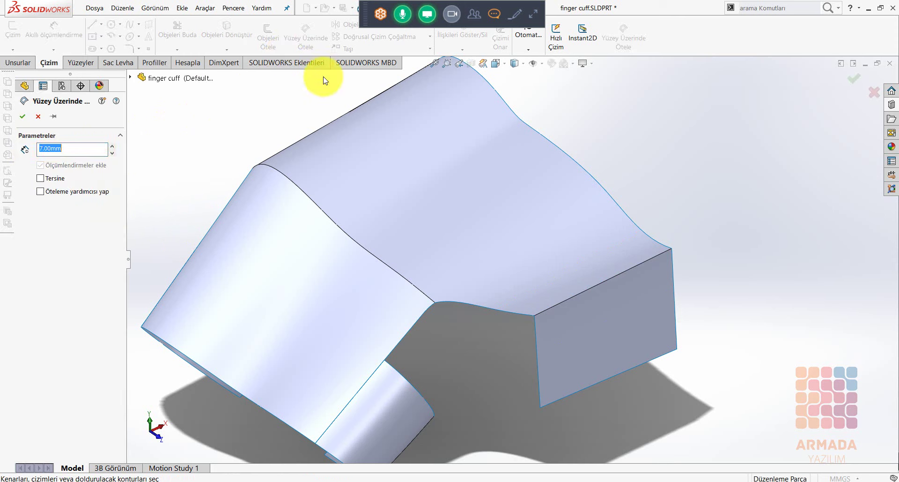
pyautogui.click(405, 198)
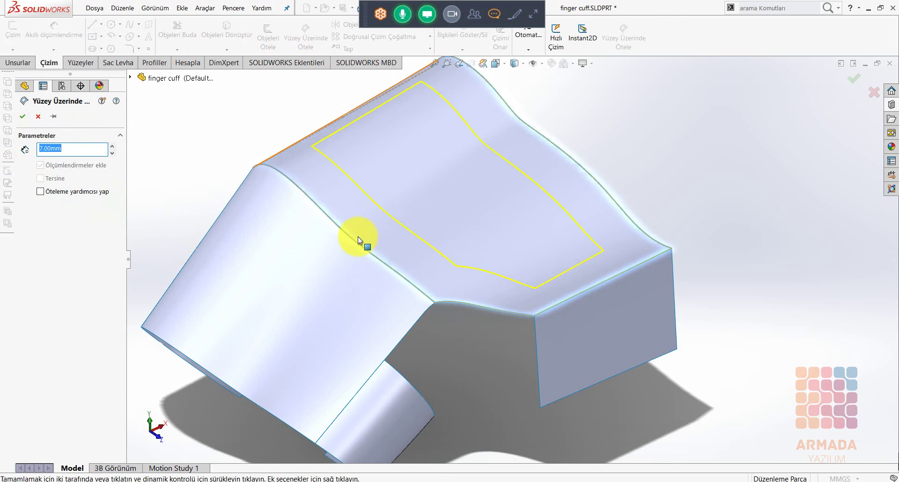
pyautogui.moveTo(359, 223); pyautogui.dragTo(353, 227, button='middle')
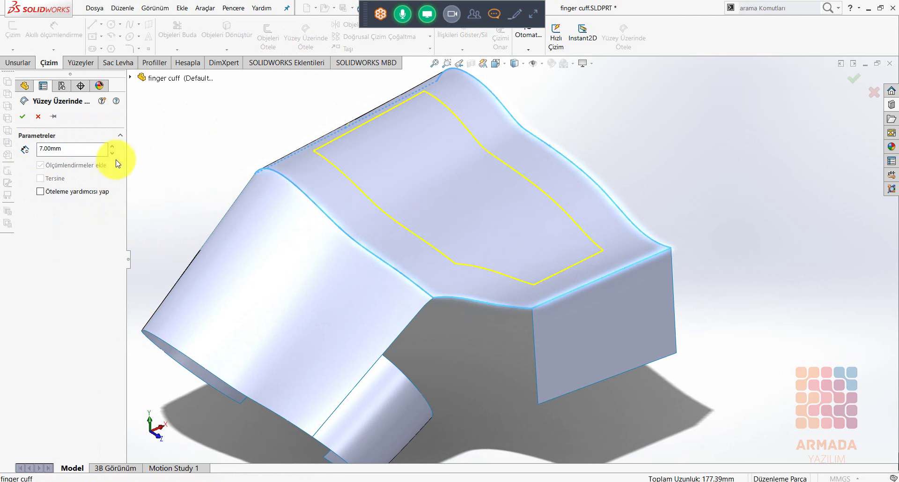
# Accept the 7 mm offset curve and exit the 3D sketch.
pyautogui.click(22, 120)
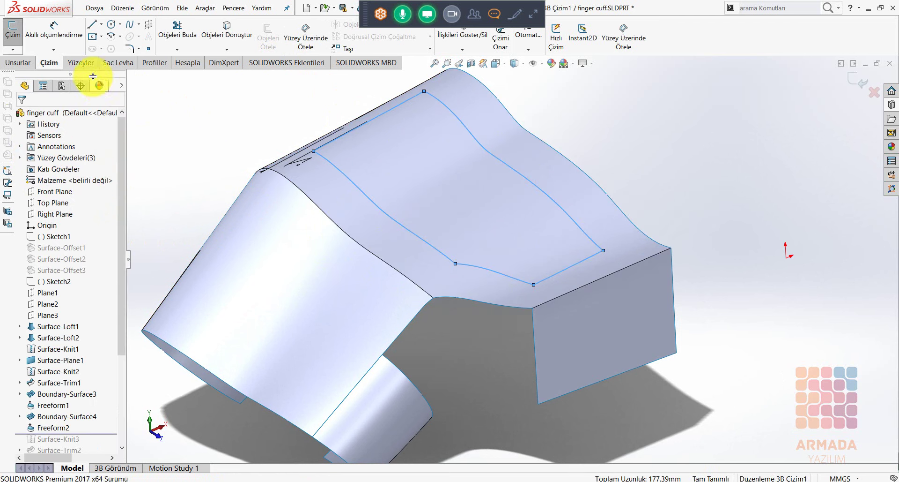
pyautogui.click(82, 65)
pyautogui.moveTo(121, 249); pyautogui.dragTo(120, 336)
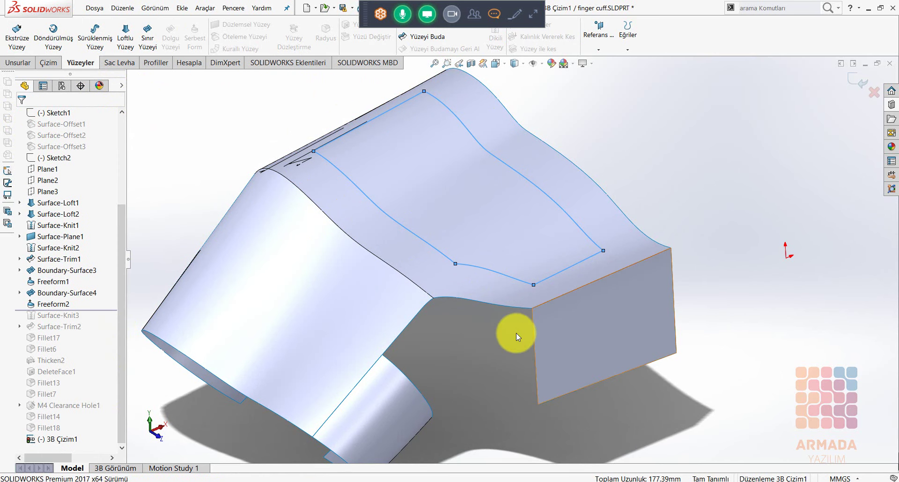
pyautogui.moveTo(516, 333)
pyautogui.mouseDown(button='middle')
pyautogui.moveTo(524, 277)
pyautogui.moveTo(466, 261)
pyautogui.moveTo(518, 295)
pyautogui.moveTo(526, 265)
pyautogui.moveTo(519, 340)
pyautogui.mouseUp(button='middle')
pyautogui.scroll(5, 519, 340)
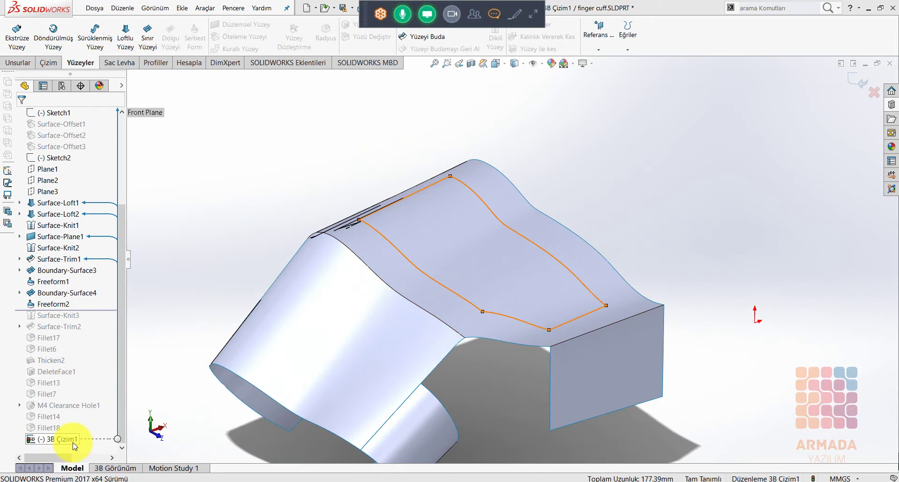
pyautogui.click(861, 84)
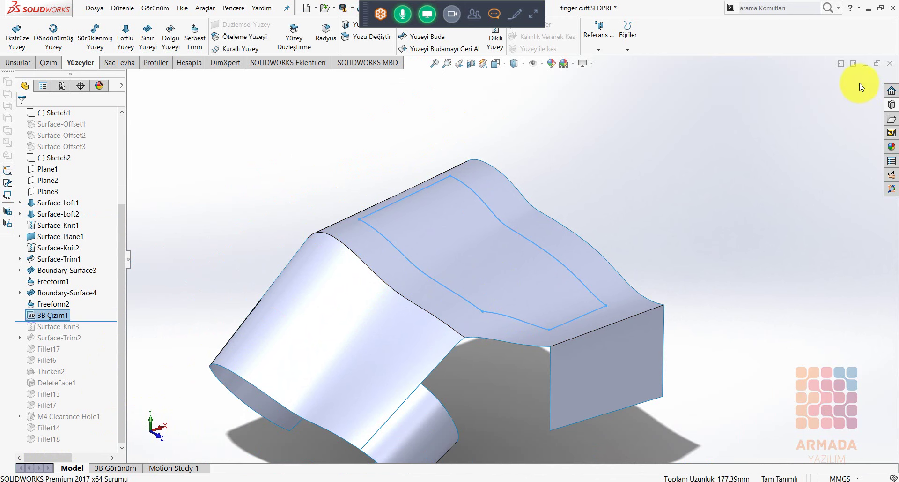
# Trim the top surface with 3DSketch1, removing the inner face, then roll forward to the end.
pyautogui.click(427, 36)
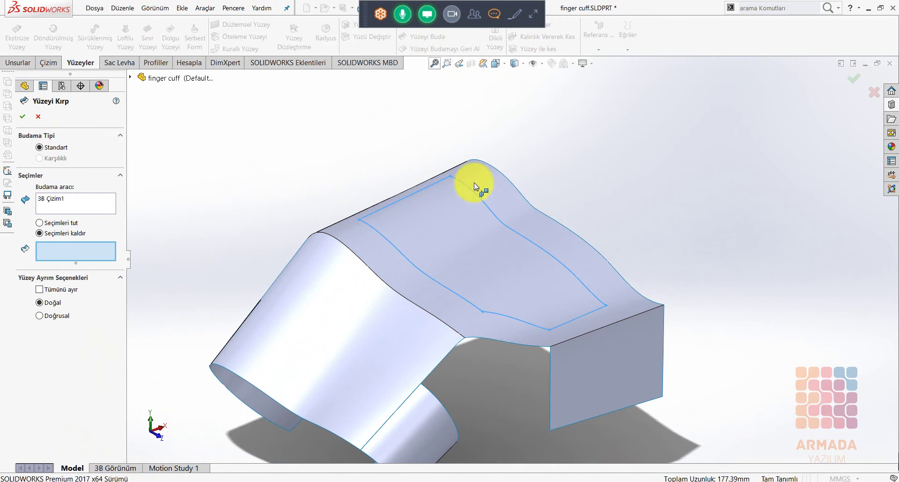
pyautogui.click(481, 251)
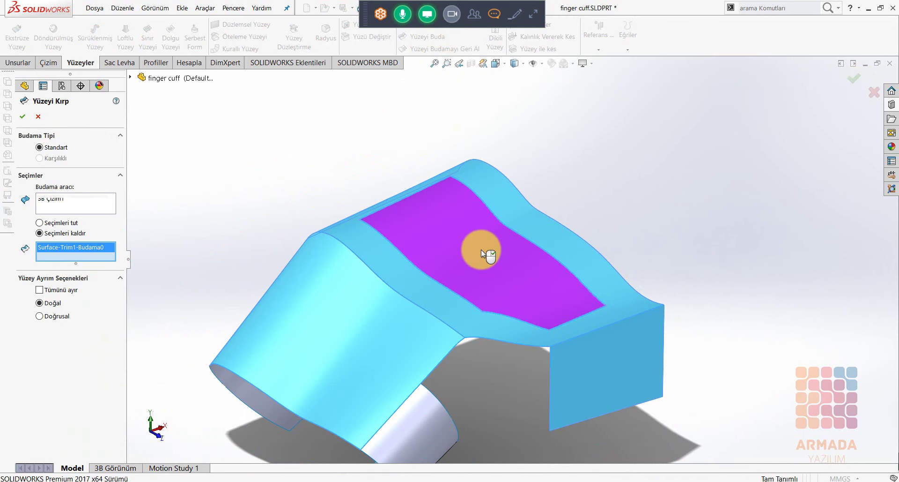
pyautogui.click(22, 116)
pyautogui.moveTo(115, 321); pyautogui.dragTo(103, 445)
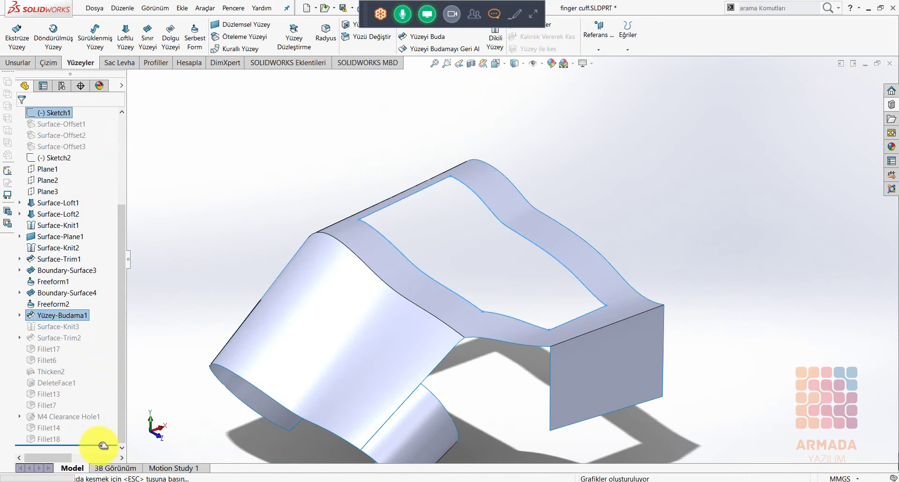
pyautogui.scroll(-2, 457, 185)
pyautogui.scroll(-3, 458, 185)
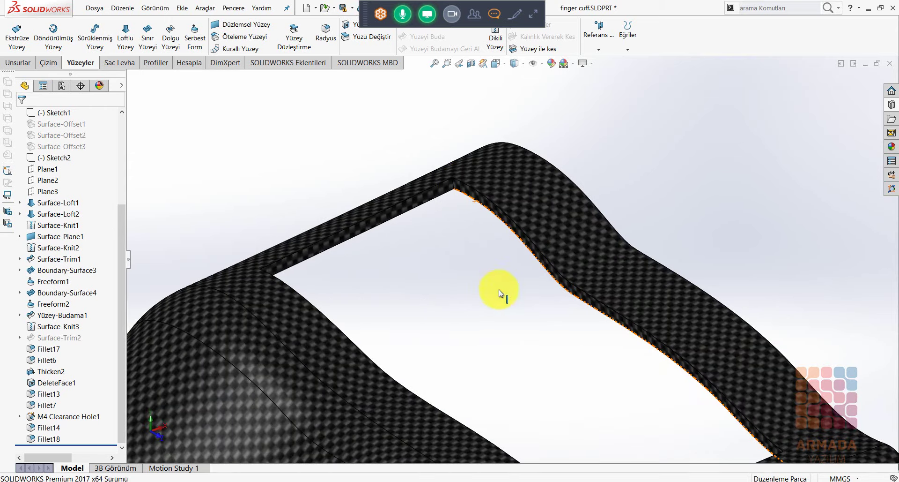
# Fillet the five window rim edges (Kenar<1>–<5>) with a 5 mm radius, creating Radyus1.
pyautogui.click(326, 44)
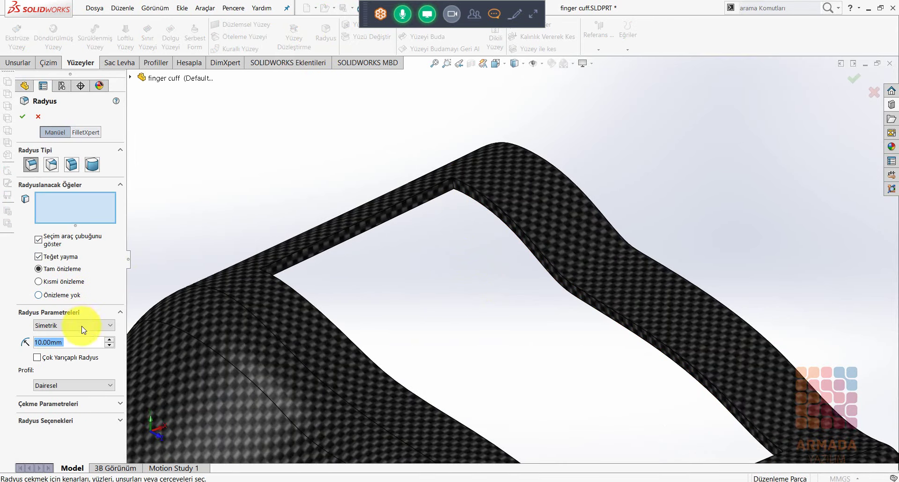
pyautogui.write('5')
pyautogui.press('Return')
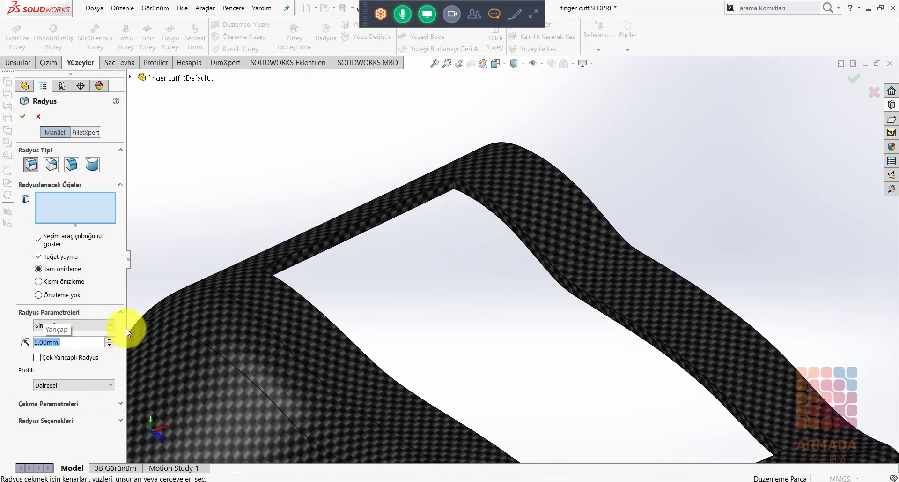
pyautogui.click(454, 182)
pyautogui.click(480, 155)
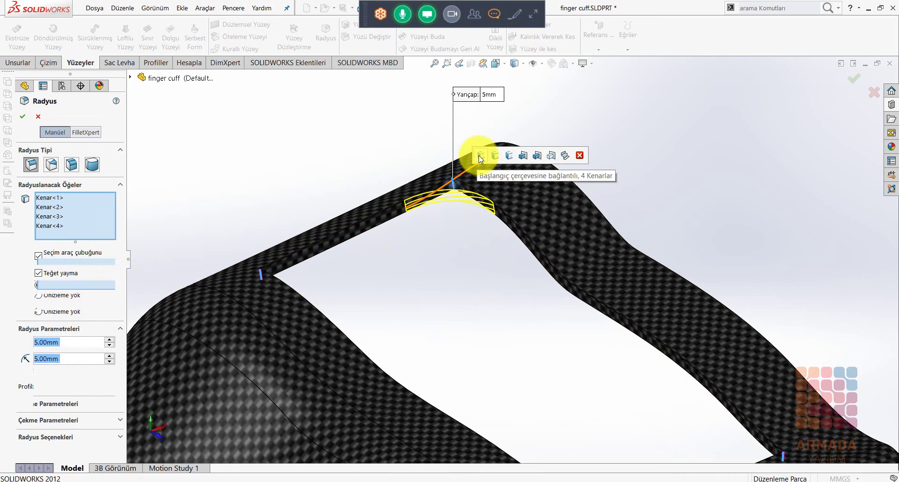
pyautogui.scroll(2, 506, 261)
pyautogui.scroll(3, 539, 378)
pyautogui.click(22, 116)
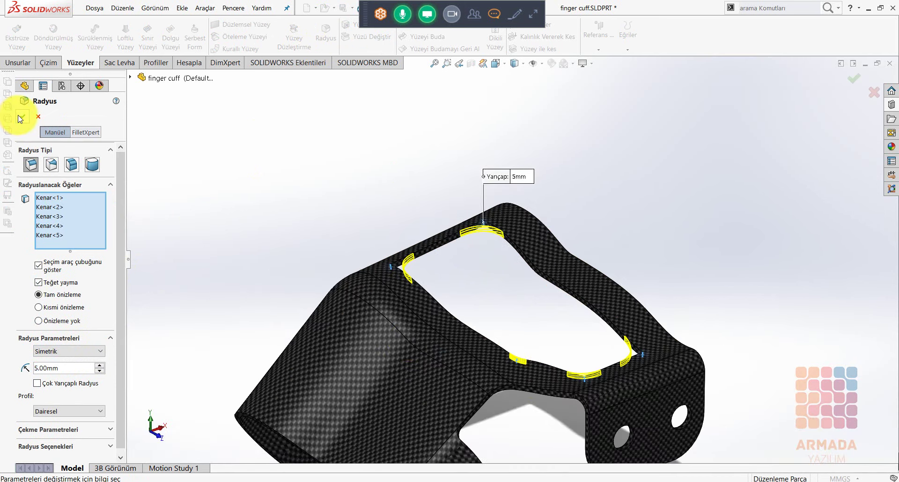
pyautogui.moveTo(625, 398)
pyautogui.mouseDown(button='middle')
pyautogui.moveTo(555, 397)
pyautogui.moveTo(564, 361)
pyautogui.mouseUp(button='middle')
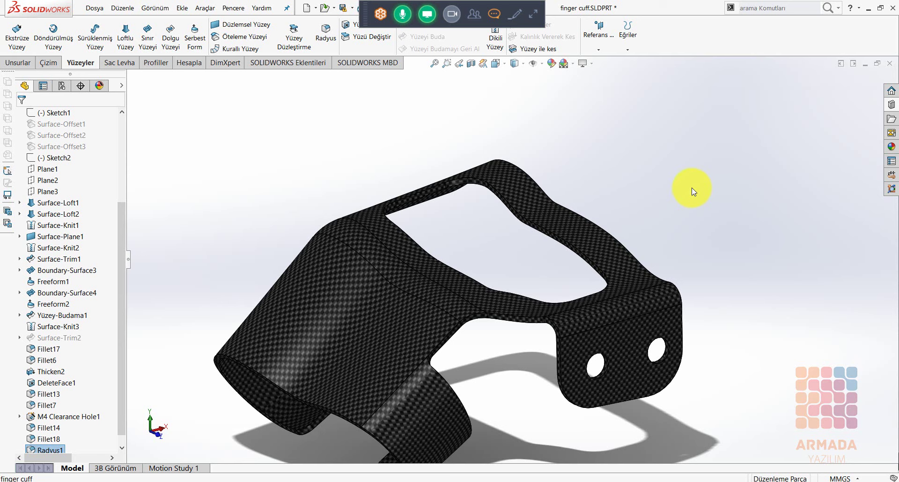
# Advance the PowerPoint slideshow from slide 7 to slide 8, SAC LEVHA.
pyautogui.click(580, 476)
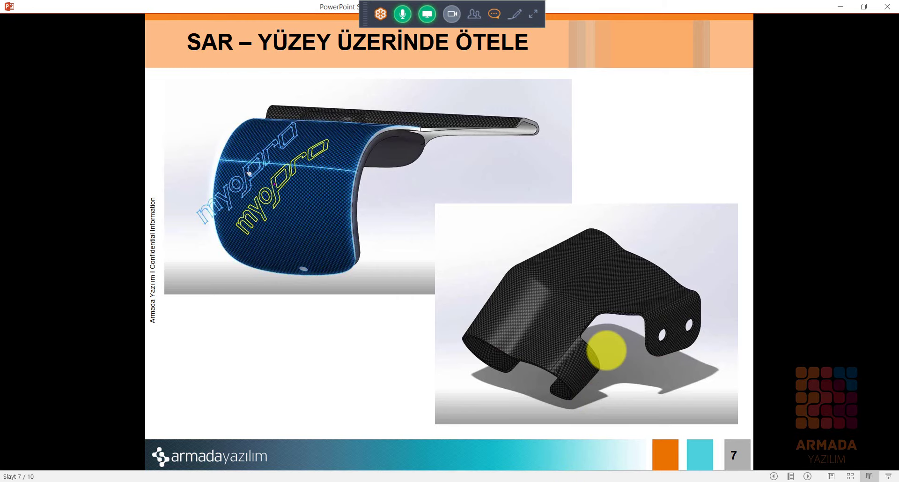
pyautogui.click(606, 350)
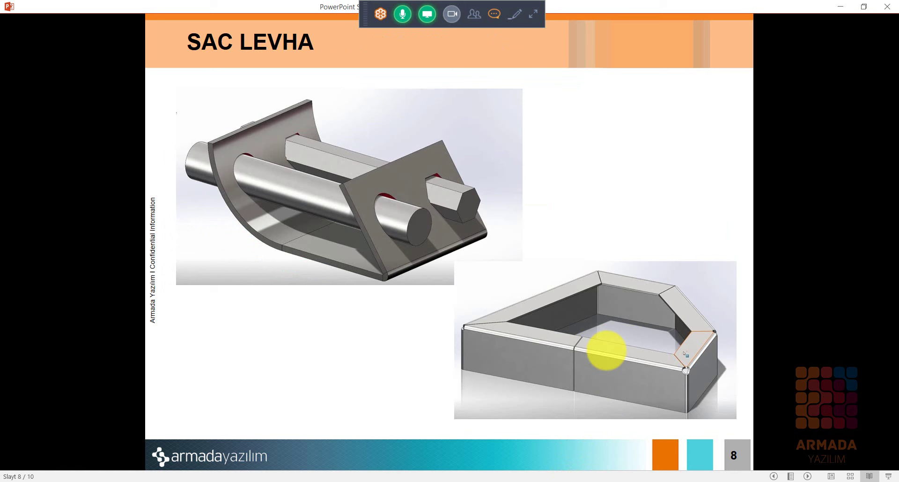
# Set the bracket assembly's display state to Transparent and orbit to see the pins.
pyautogui.click(464, 477)
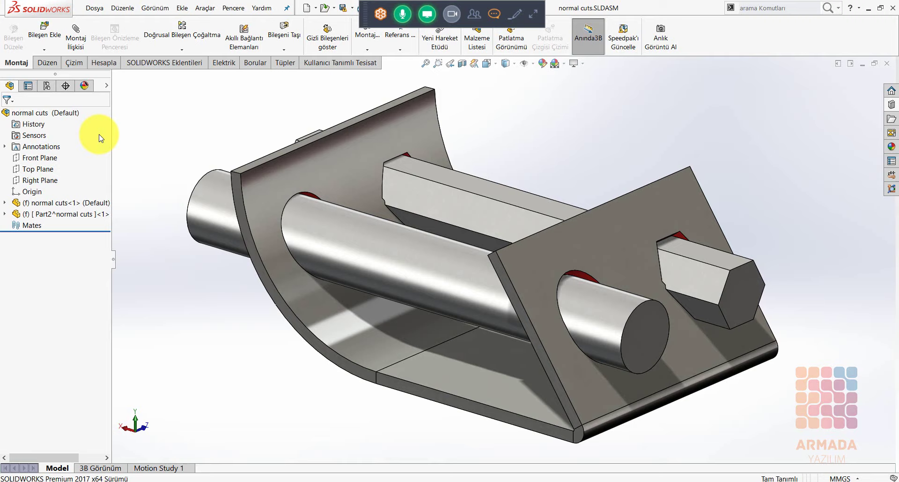
pyautogui.rightClick(105, 84)
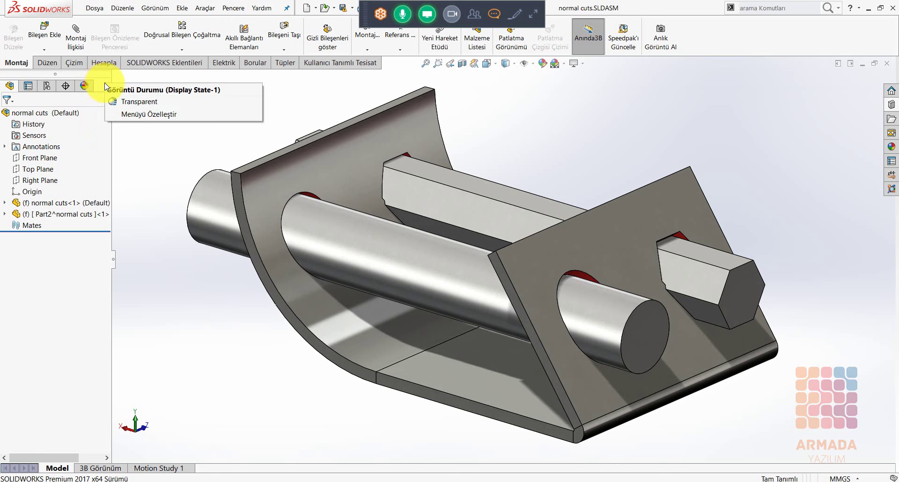
pyautogui.click(132, 103)
pyautogui.moveTo(305, 165); pyautogui.dragTo(348, 177, button='middle')
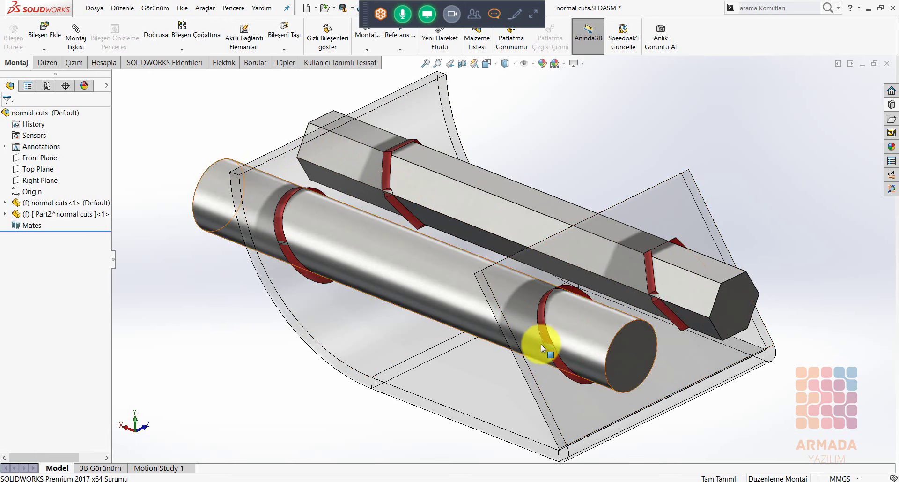
# Open the normal cuts bent plate as its own part, dismissing the version warning.
pyautogui.rightClick(327, 318)
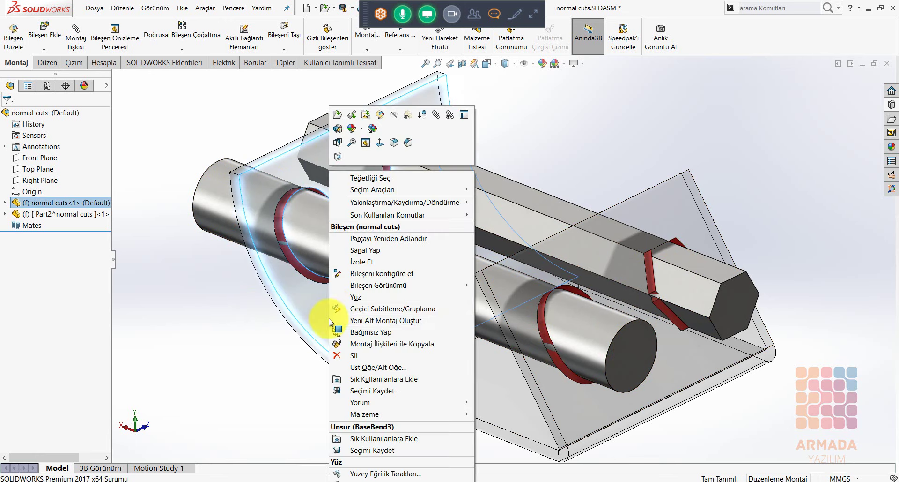
pyautogui.click(337, 116)
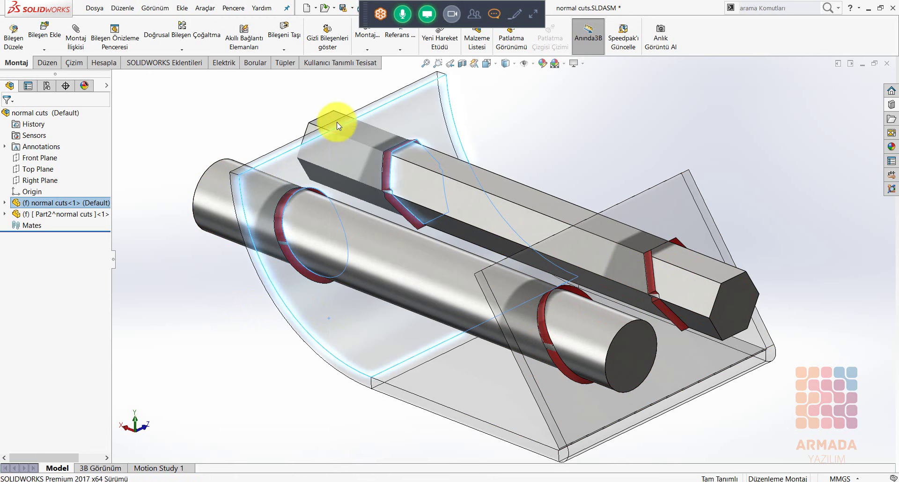
pyautogui.click(524, 261)
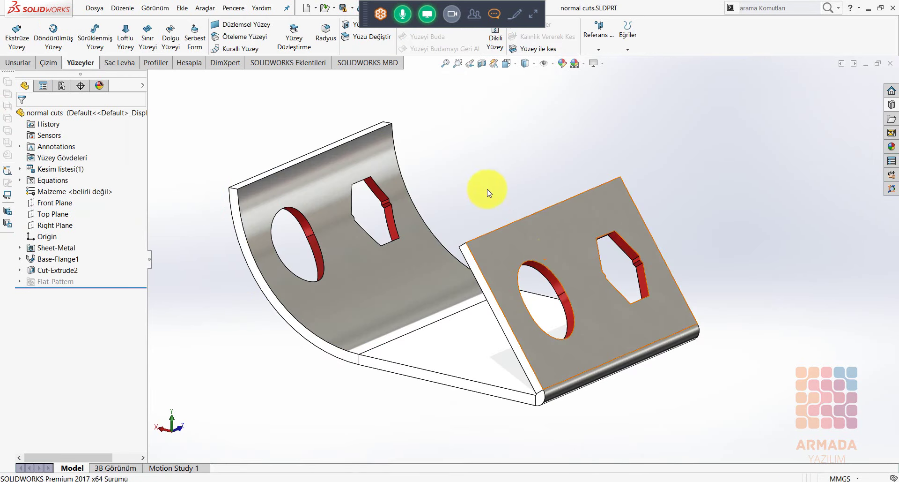
# Edit the Cut-Extrude2 feature from the FeatureManager tree.
pyautogui.moveTo(482, 190); pyautogui.dragTo(476, 215, button='middle')
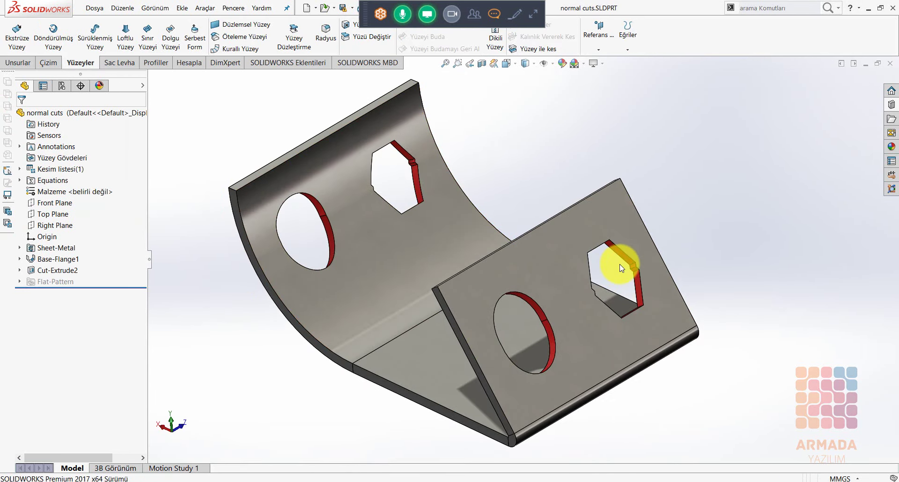
pyautogui.rightClick(58, 271)
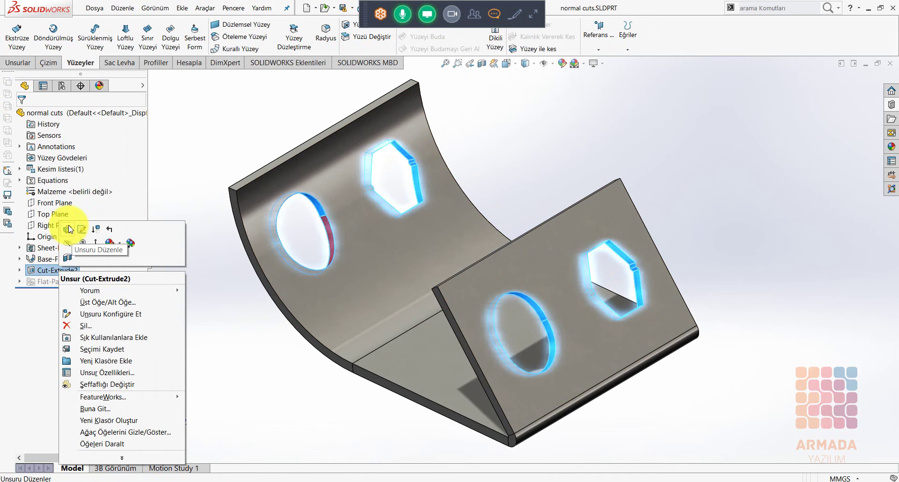
pyautogui.click(67, 229)
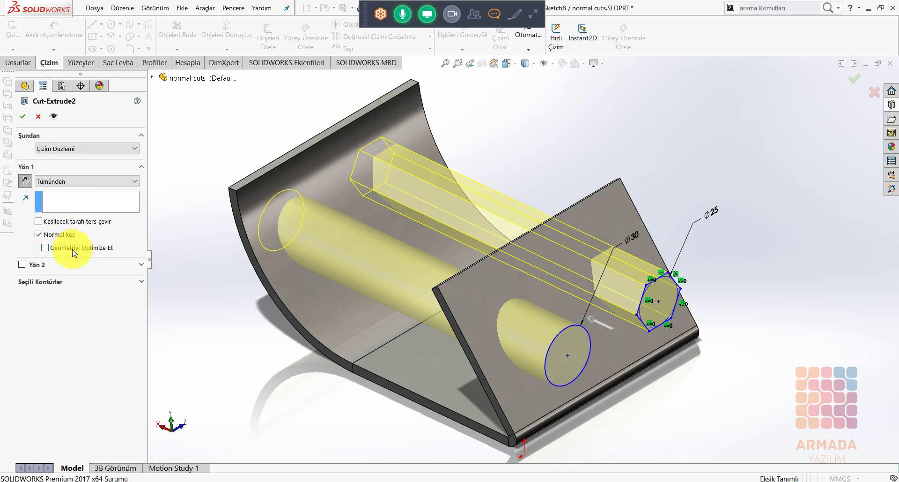
# Turn on Geometriyi Optimize Et under Normal kes and rebuild Cut-Extrude2.
pyautogui.click(45, 247)
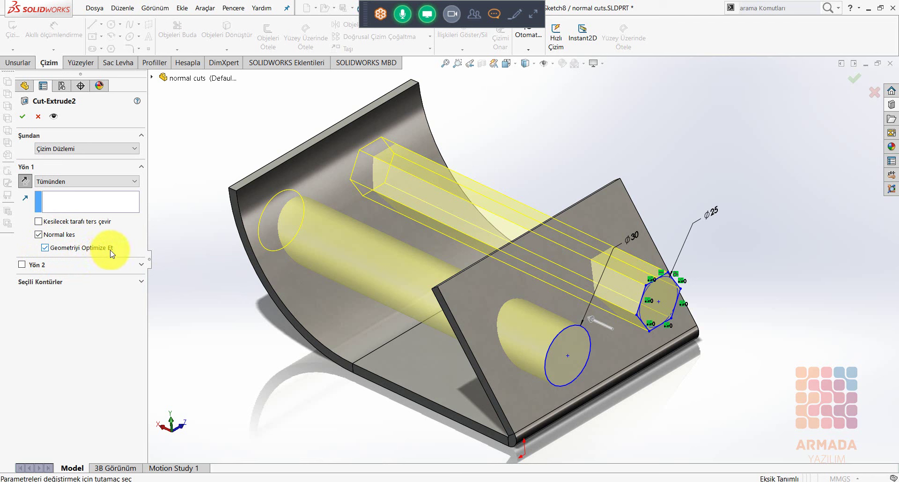
pyautogui.click(22, 121)
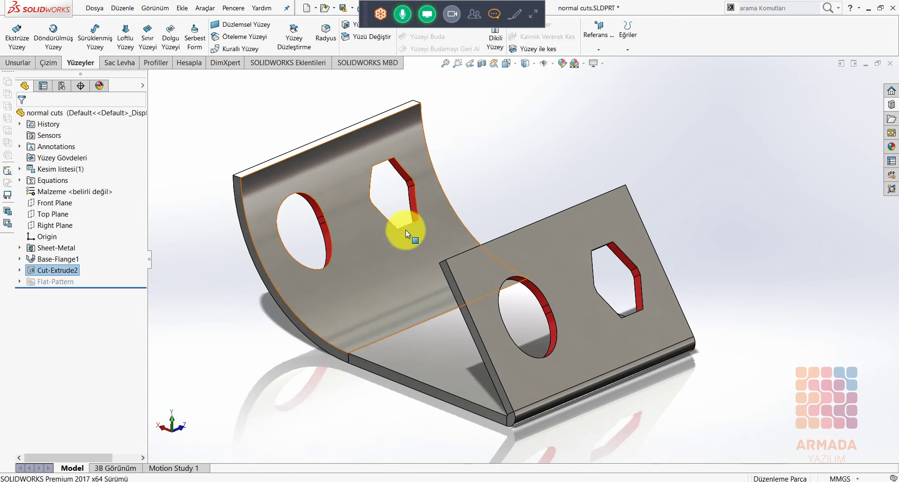
# Orbit the bracket to inspect the holes, then switch to 3 Bend Corner Treatment.
pyautogui.moveTo(359, 290); pyautogui.dragTo(471, 167, button='middle')
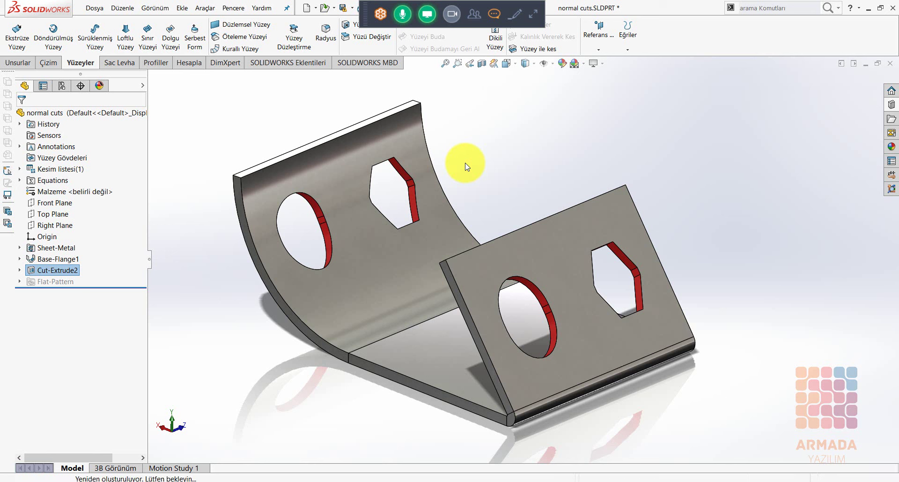
pyautogui.hotkey('ctrl', 'Tab')
pyautogui.hotkey('ctrl', 'Tab')
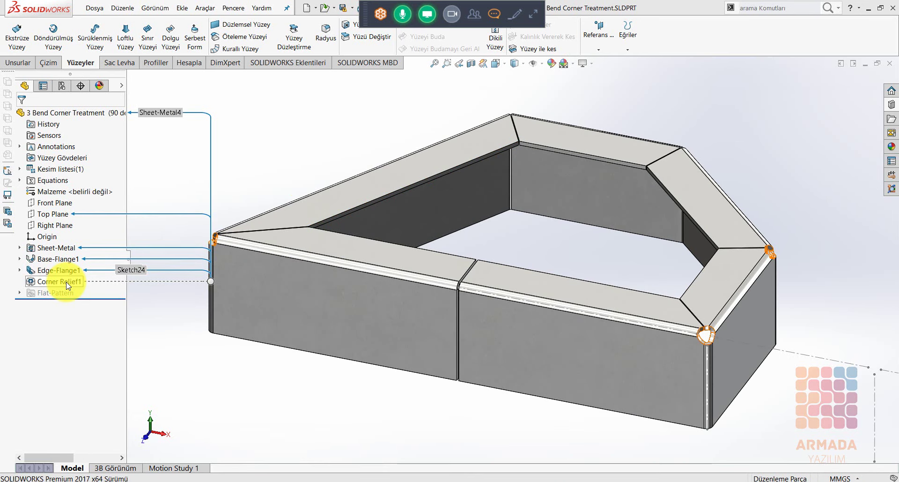
# Edit Corner Relief1, review Köşe2's rectangular relief, and re-apply the feature.
pyautogui.rightClick(68, 283)
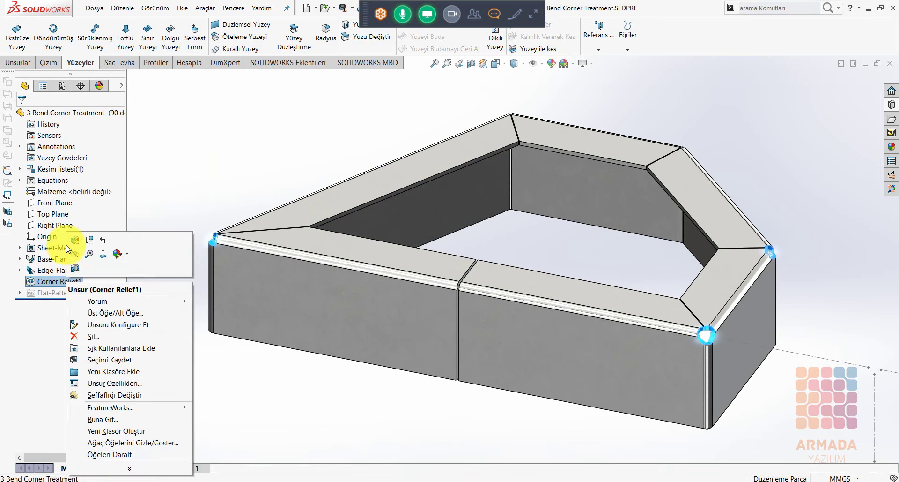
pyautogui.press('Escape')
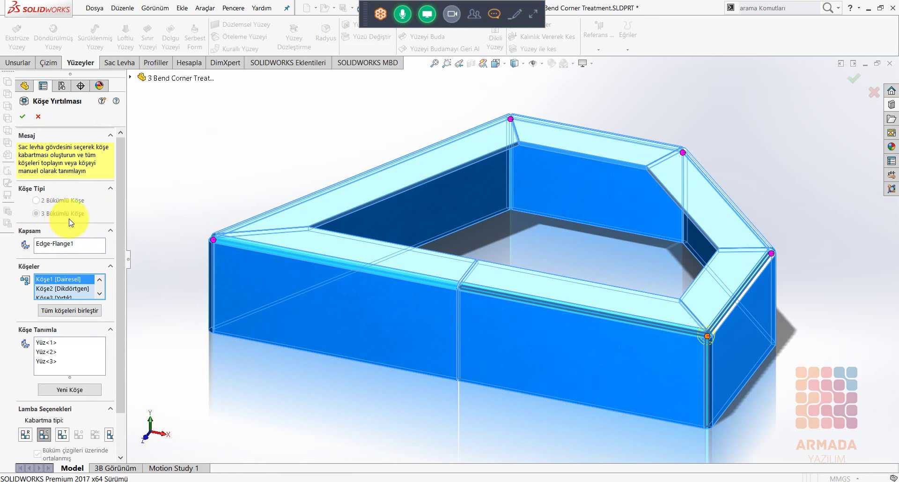
pyautogui.rightClick(76, 282)
pyautogui.click(71, 290)
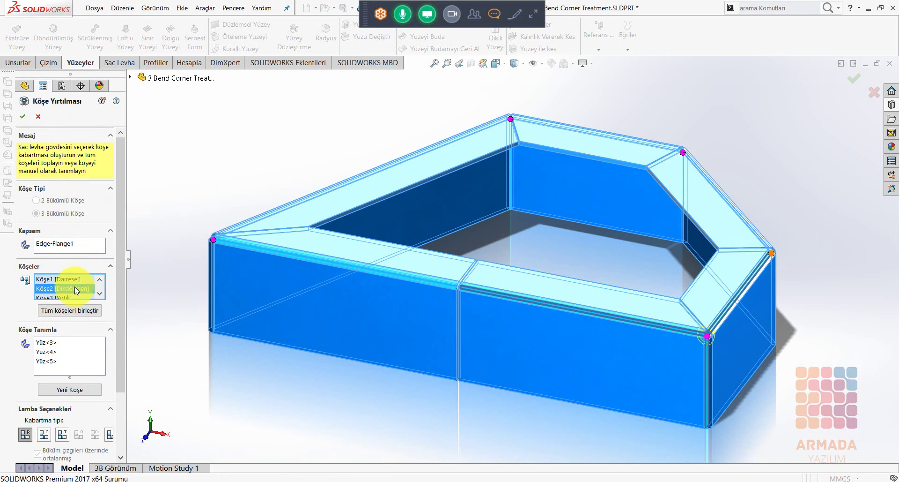
pyautogui.click(74, 287)
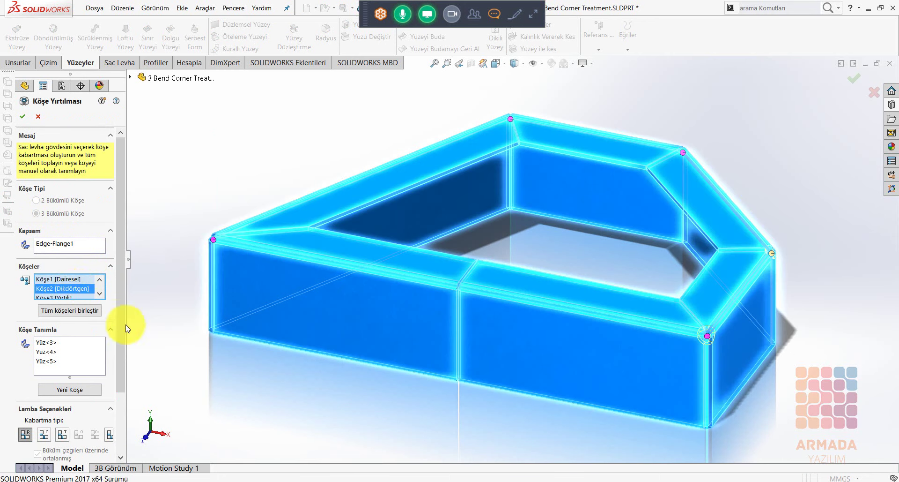
pyautogui.moveTo(122, 303); pyautogui.dragTo(124, 364)
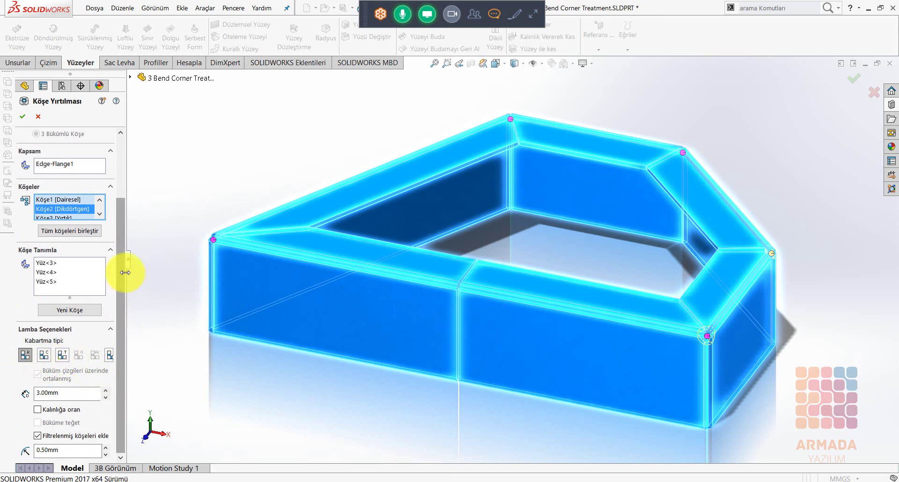
pyautogui.click(23, 117)
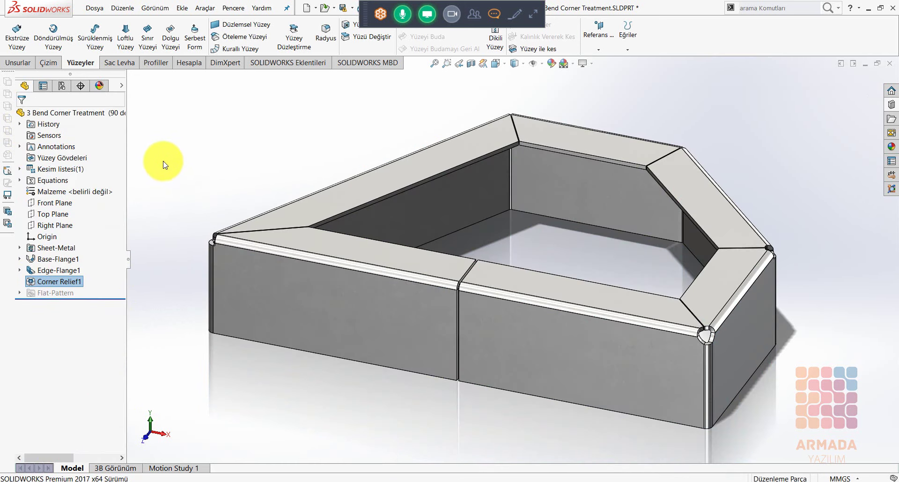
pyautogui.rightClick(163, 164)
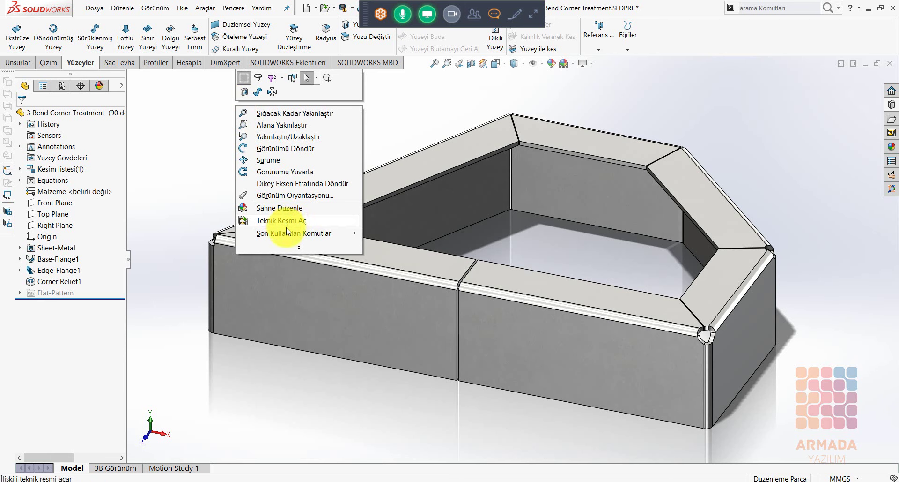
# Open the part's drawing, glance at PowerPoint slide 9, then close the drawing.
pyautogui.click(286, 220)
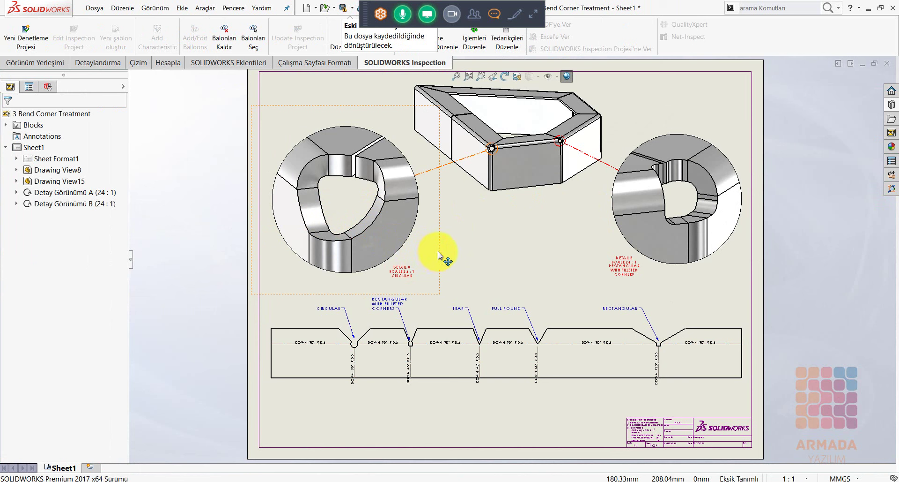
pyautogui.click(571, 478)
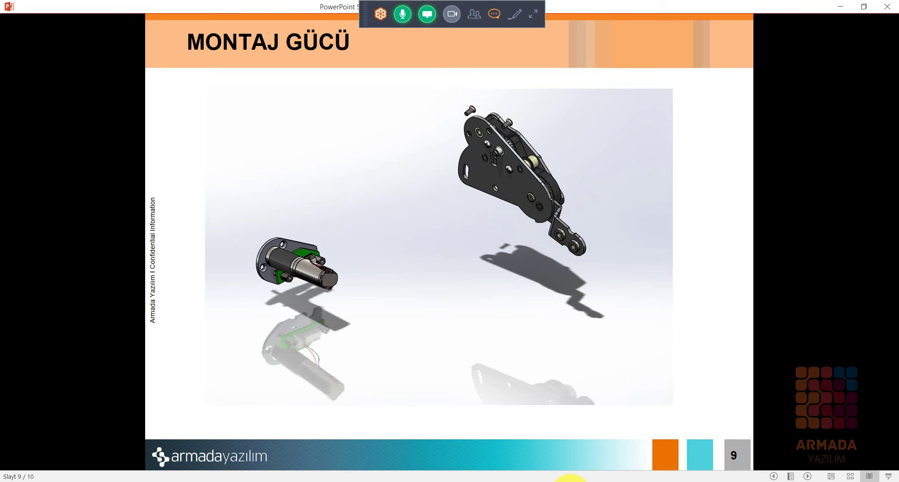
pyautogui.click(571, 478)
pyautogui.hotkey('ctrl', 'w')
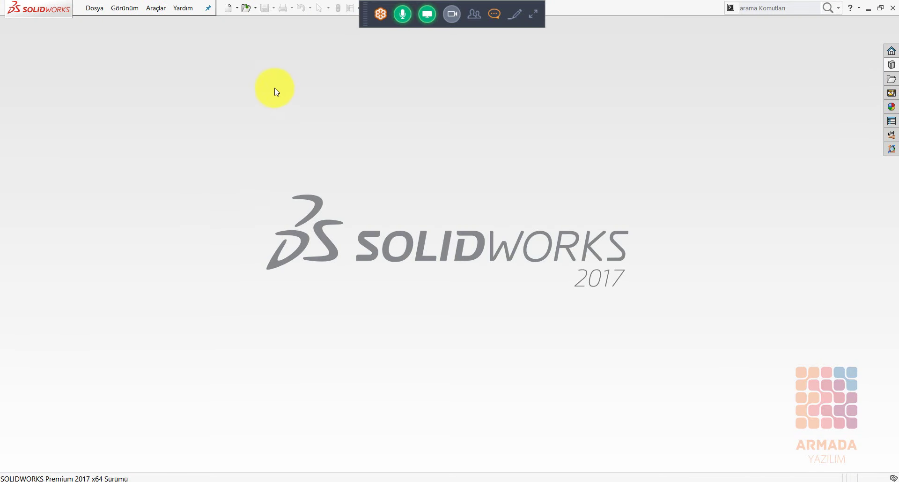
# Open Myomo Grasp Transmission Box - 971358.SLDASM with missing components suppressed, and widen the design tree.
pyautogui.click(247, 12)
pyautogui.click(412, 161)
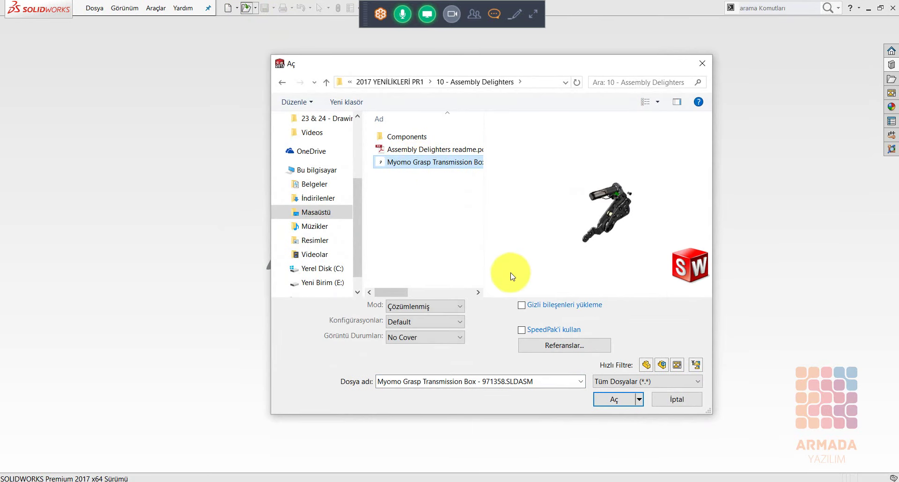
pyautogui.click(614, 398)
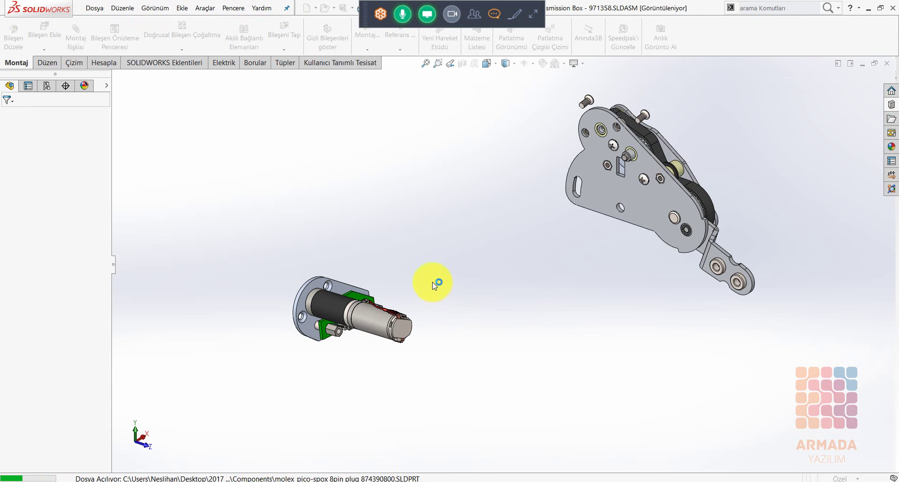
pyautogui.click(450, 258)
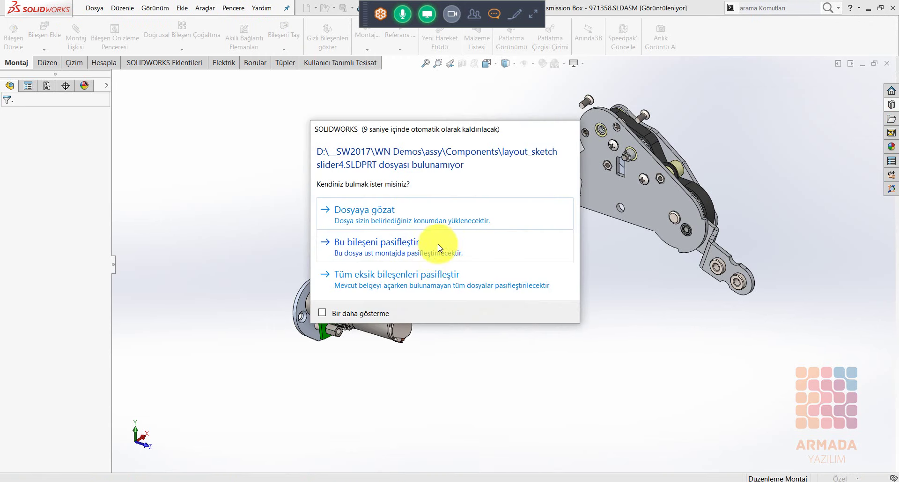
pyautogui.click(425, 287)
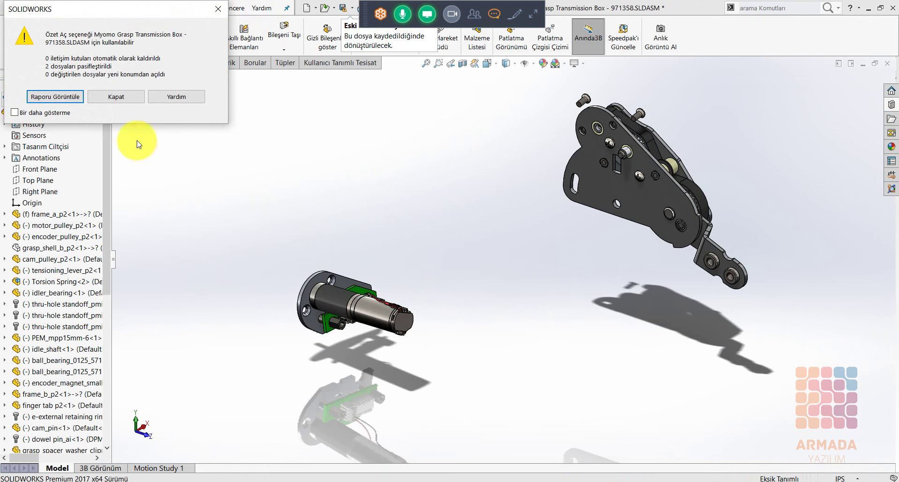
pyautogui.press('Escape')
pyautogui.moveTo(110, 156); pyautogui.dragTo(234, 177)
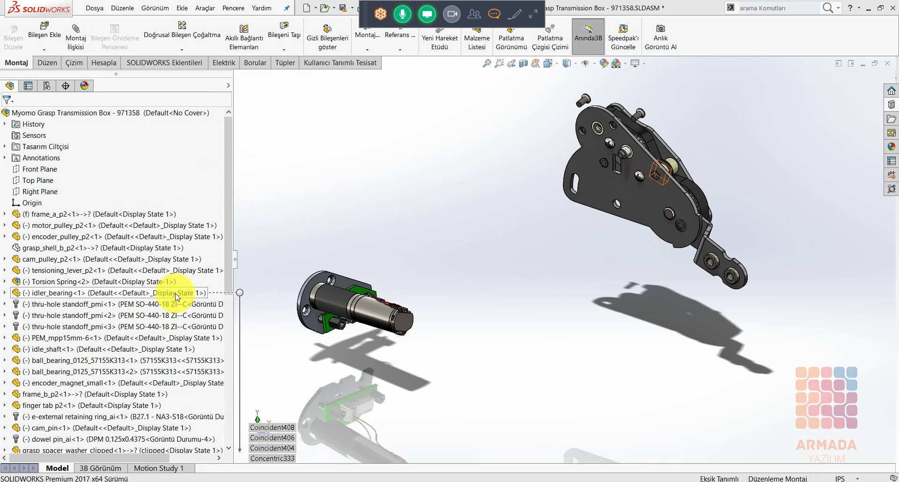
# Hide single configuration names and group identical instances, e.g. thru-hole standoff_pmi (3), in the tree.
pyautogui.rightClick(146, 115)
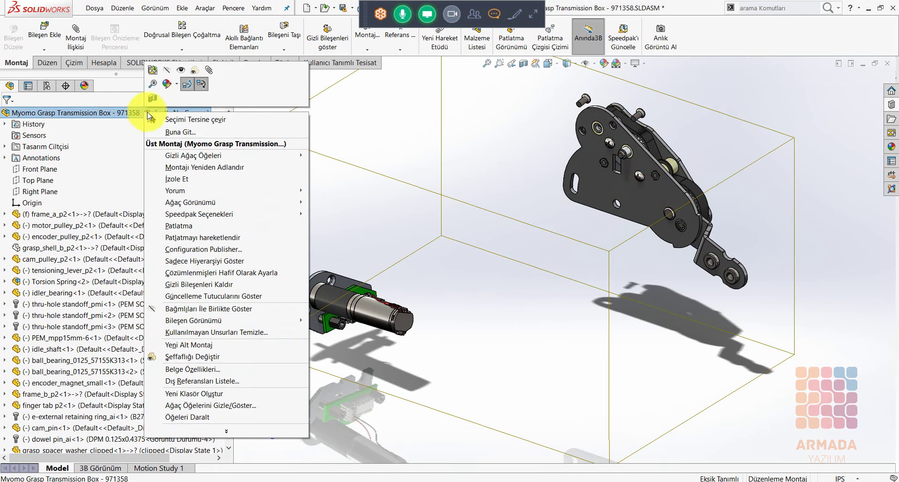
pyautogui.moveTo(211, 202)
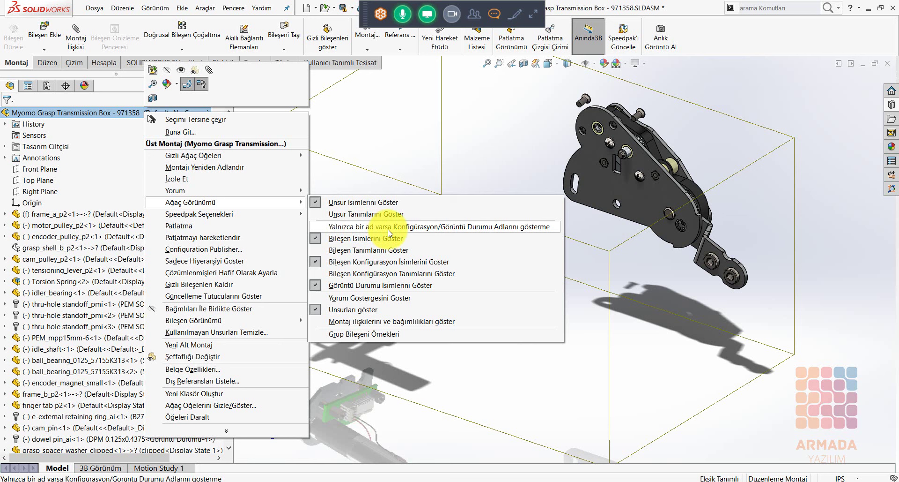
pyautogui.click(388, 230)
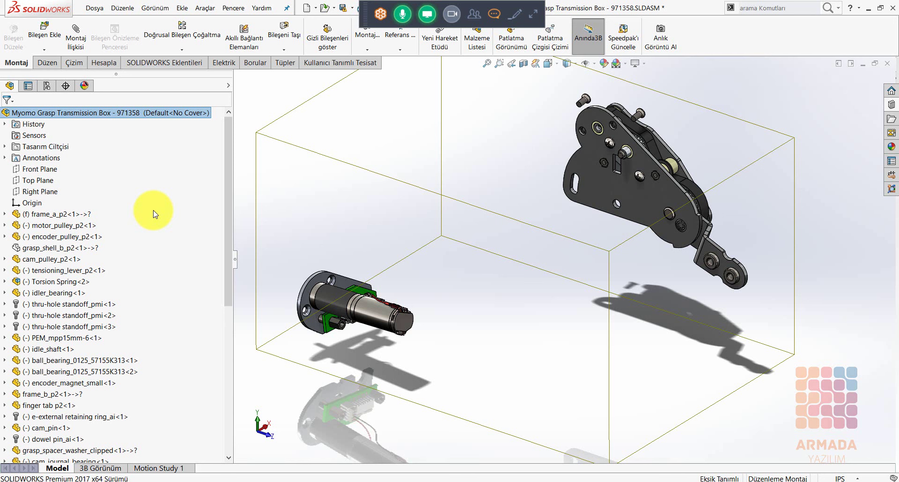
pyautogui.rightClick(124, 114)
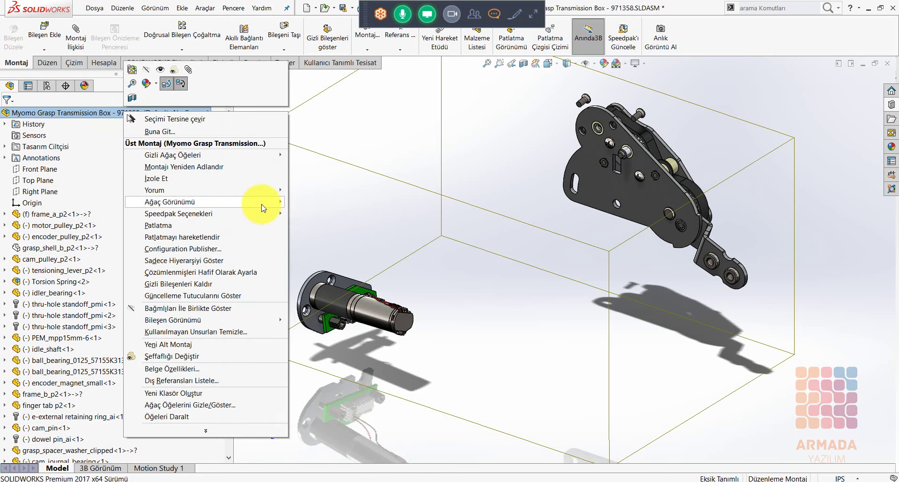
pyautogui.moveTo(170, 202)
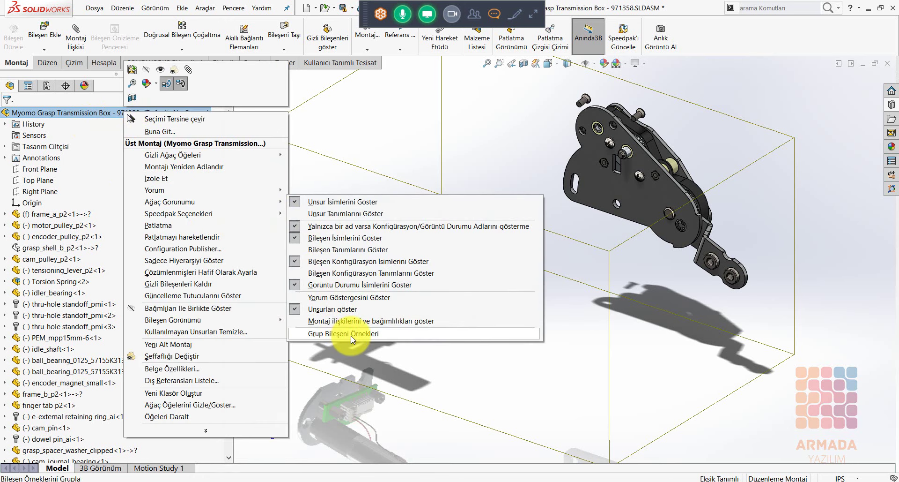
pyautogui.click(351, 333)
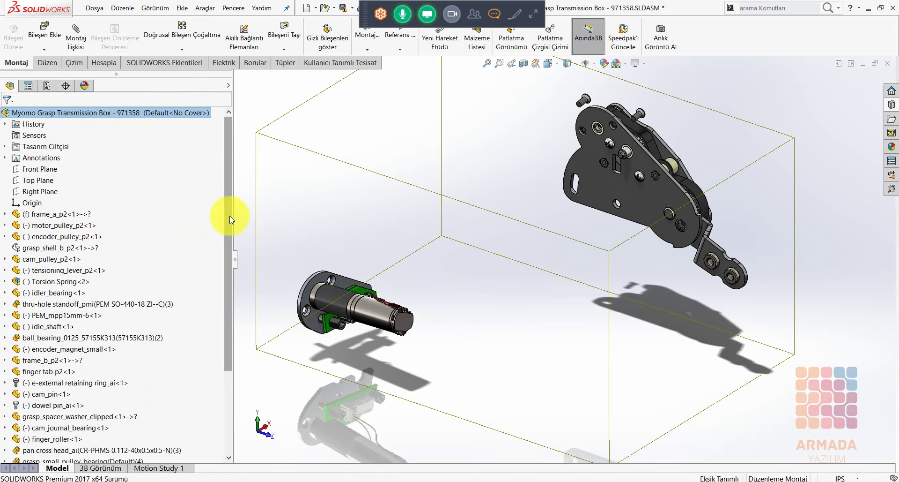
pyautogui.moveTo(230, 215); pyautogui.dragTo(232, 329)
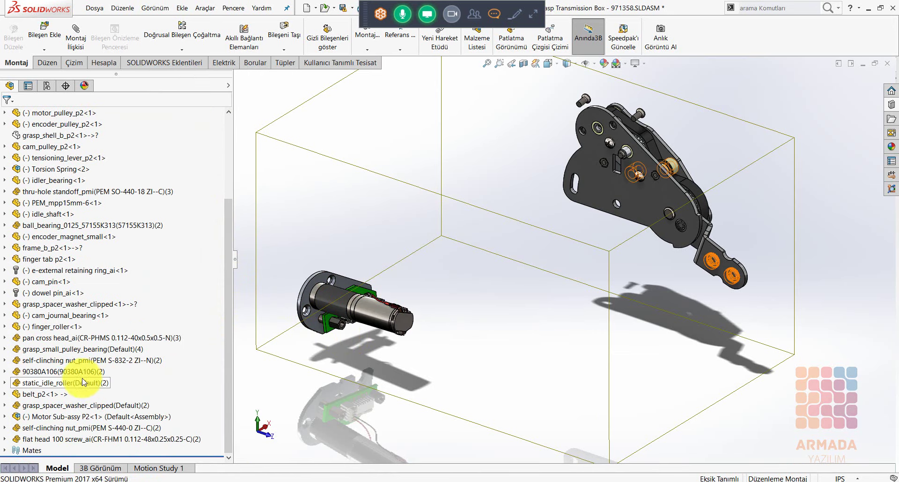
# Expand the self-clinching nut and grasp_small_pulley_bearing groups in the tree, then clear the selection.
pyautogui.click(4, 360)
pyautogui.click(5, 348)
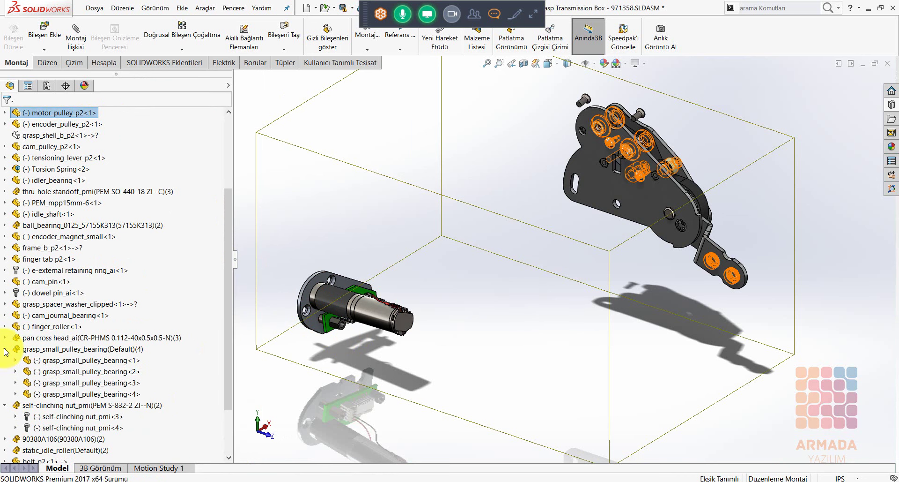
pyautogui.scroll(-2, 131, 356)
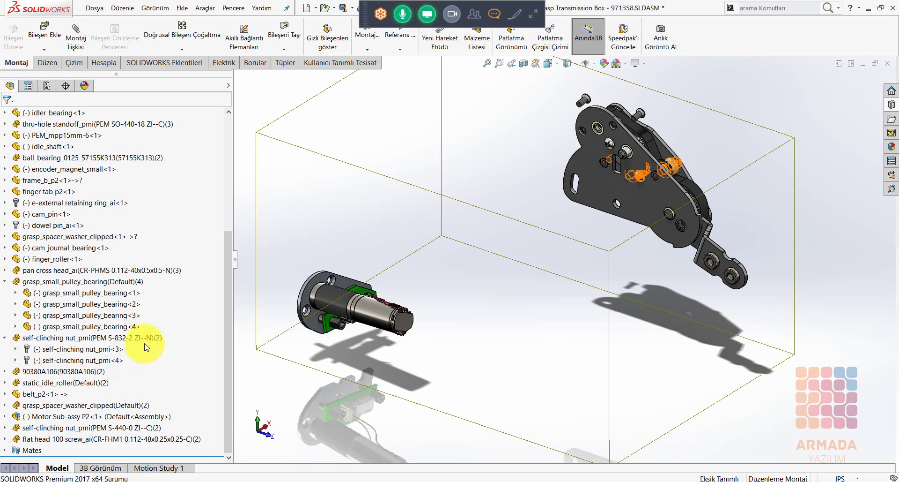
pyautogui.moveTo(228, 288)
pyautogui.mouseDown()
pyautogui.moveTo(239, 169)
pyautogui.moveTo(177, 147)
pyautogui.mouseUp()
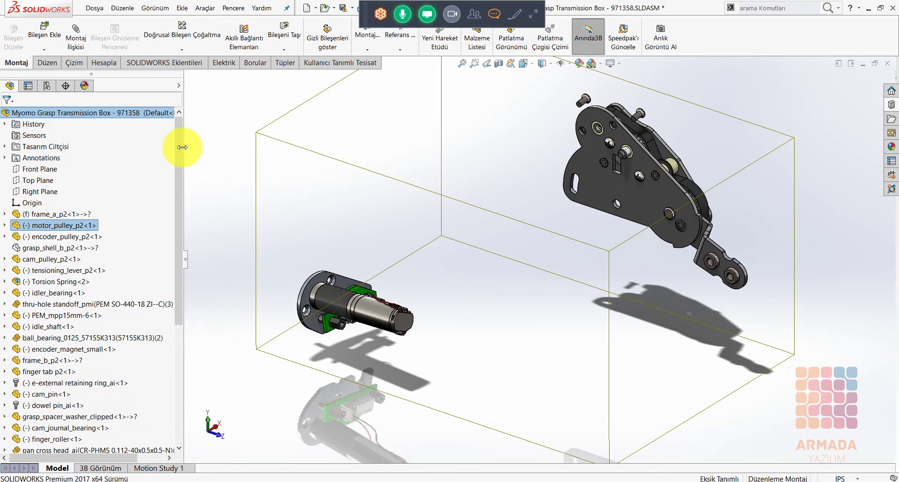
pyautogui.click(210, 203)
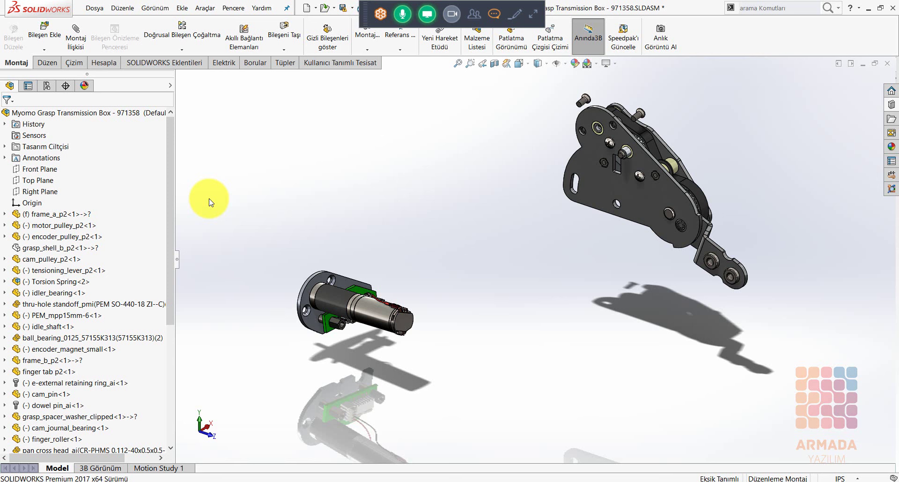
# Mate the motor face concentric with the frame_a_p2 face.
pyautogui.click(477, 379)
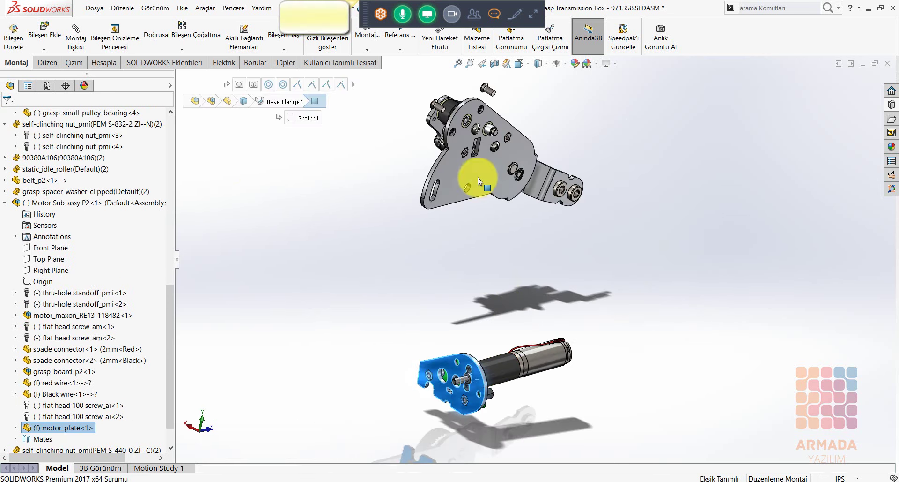
pyautogui.keyDown('ctrl'); pyautogui.click(486, 159); pyautogui.keyUp('ctrl')
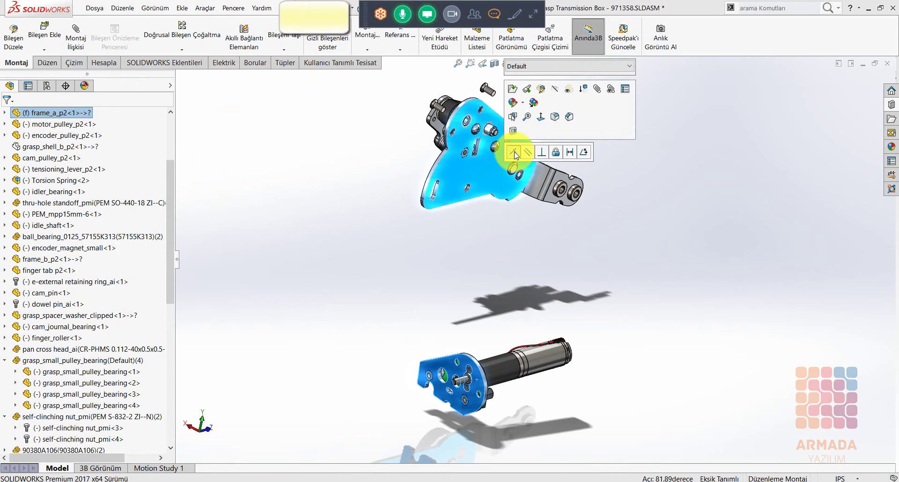
pyautogui.click(515, 150)
# Move the motor up to the frame and mate its plate mounting hole to the frame hole.
pyautogui.scroll(-2, 508, 117)
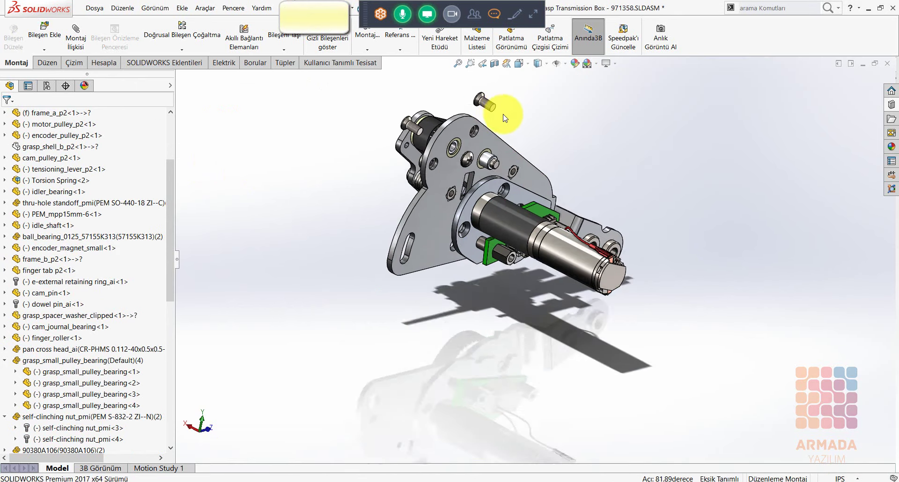
pyautogui.scroll(-2, 504, 124)
pyautogui.scroll(-2, 520, 178)
pyautogui.moveTo(522, 184); pyautogui.dragTo(512, 178, button='middle')
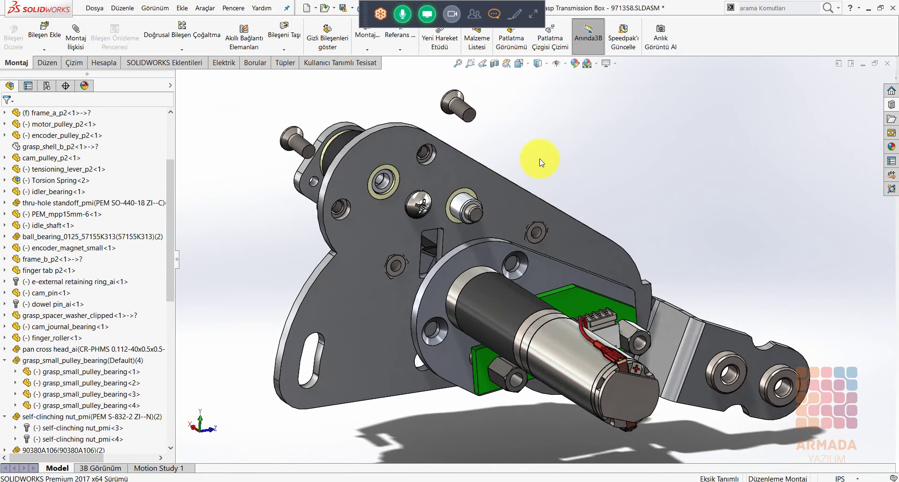
pyautogui.moveTo(486, 286)
pyautogui.mouseDown()
pyautogui.moveTo(443, 235)
pyautogui.moveTo(392, 146)
pyautogui.mouseUp()
pyautogui.scroll(-2, 395, 147)
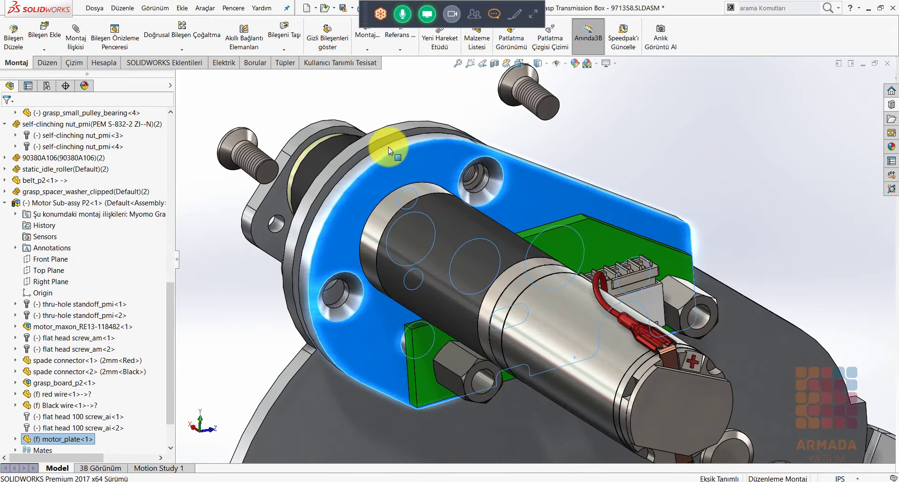
pyautogui.click(513, 198)
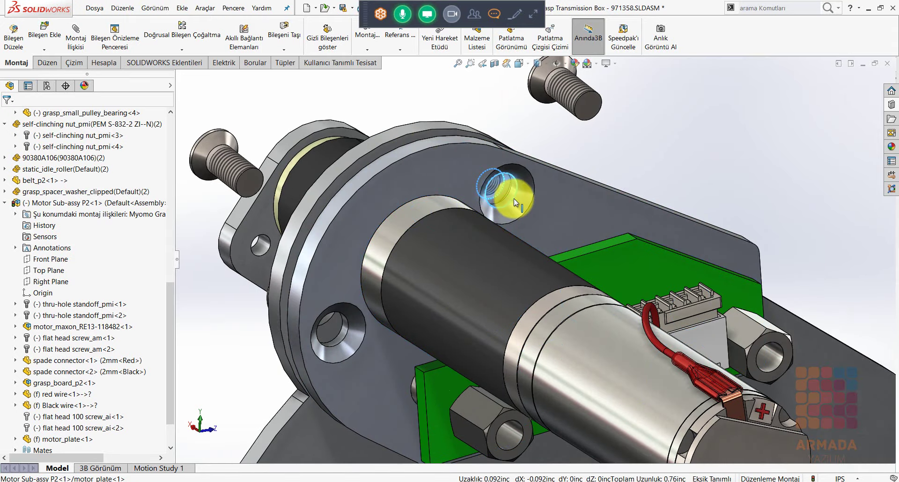
pyautogui.click(555, 190)
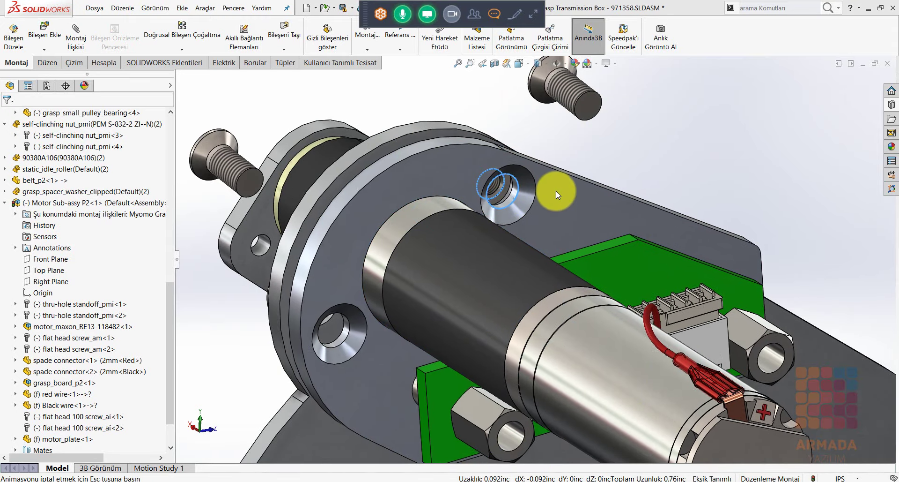
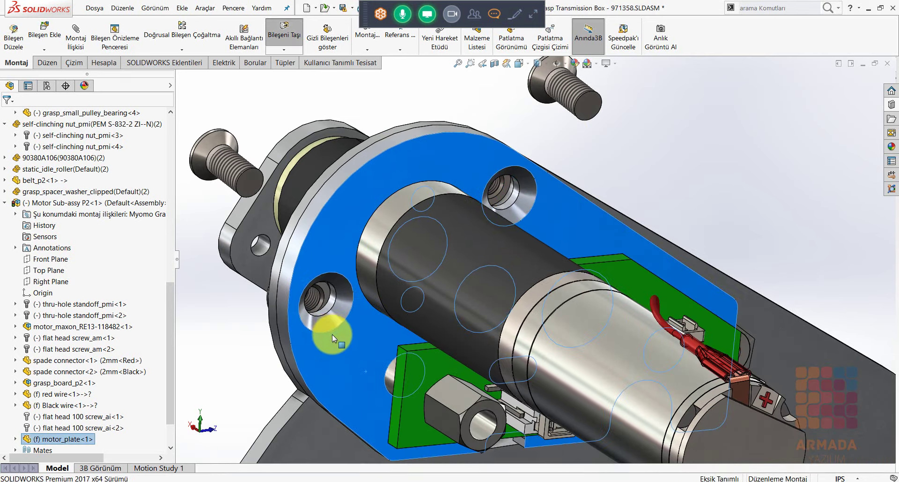
# Mate the first flat head screw Coincident, flush into its countersunk motor-plate hole.
pyautogui.click(323, 304)
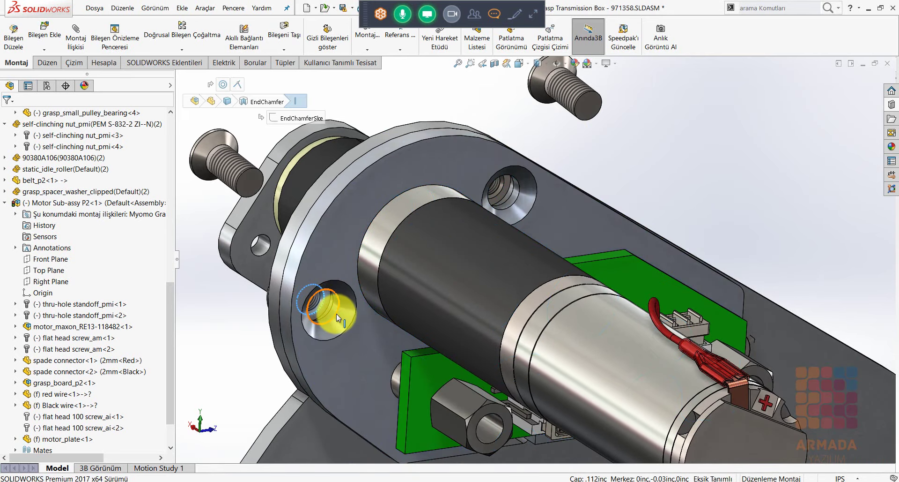
pyautogui.click(336, 314)
pyautogui.click(380, 305)
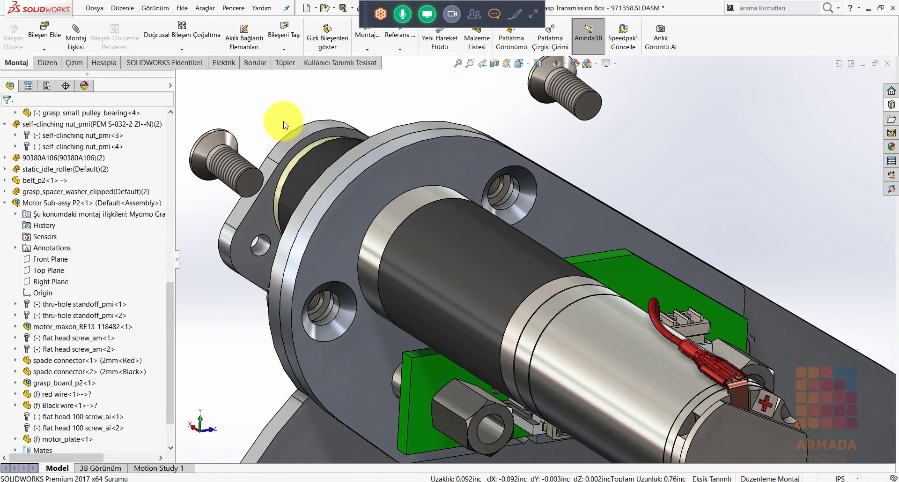
pyautogui.click(225, 136)
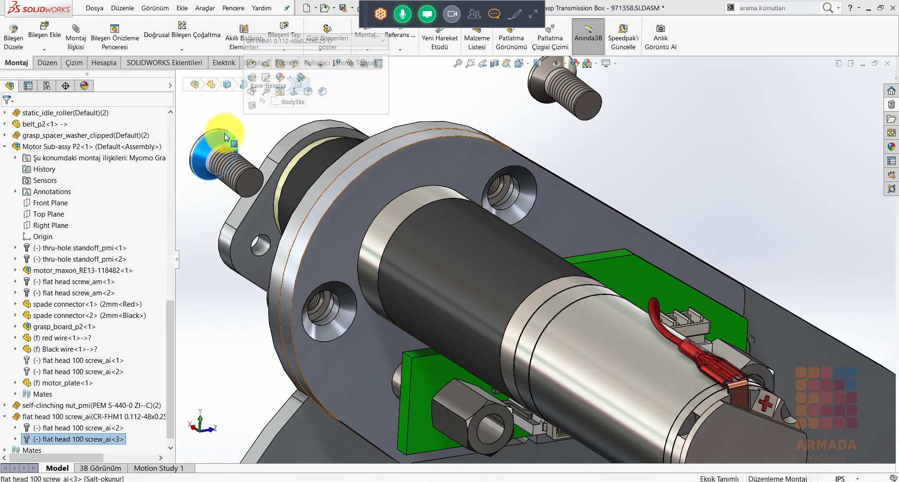
pyautogui.keyDown('ctrl'); pyautogui.click(348, 308); pyautogui.keyUp('ctrl')
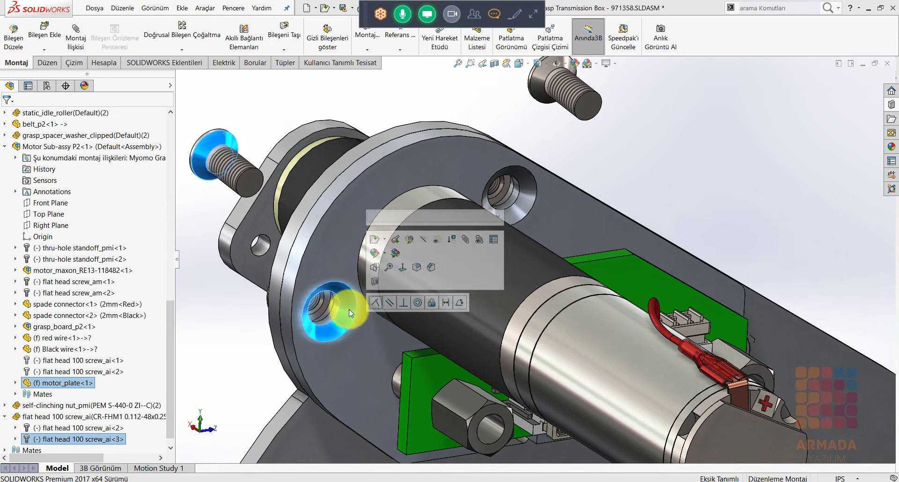
pyautogui.click(376, 302)
# Mate the second flat head screw Coincident into its countersunk hole, then zoom out.
pyautogui.click(524, 203)
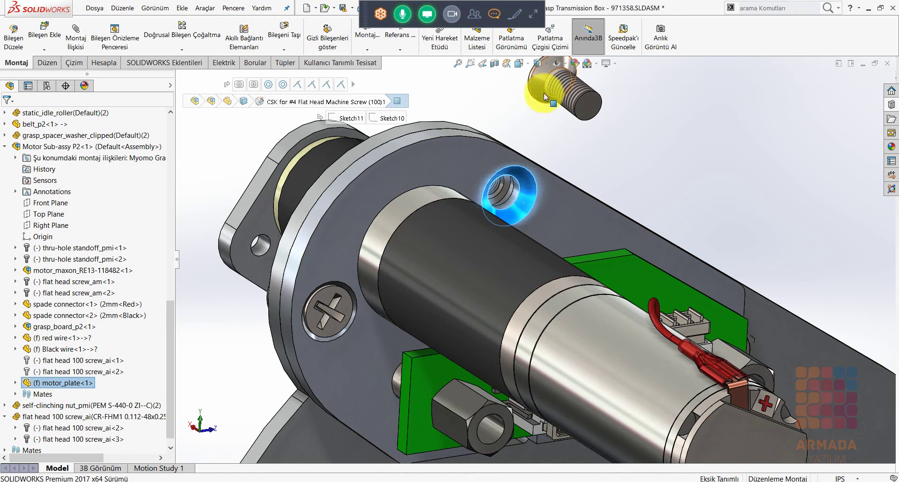
pyautogui.keyDown('ctrl'); pyautogui.click(540, 77); pyautogui.keyUp('ctrl')
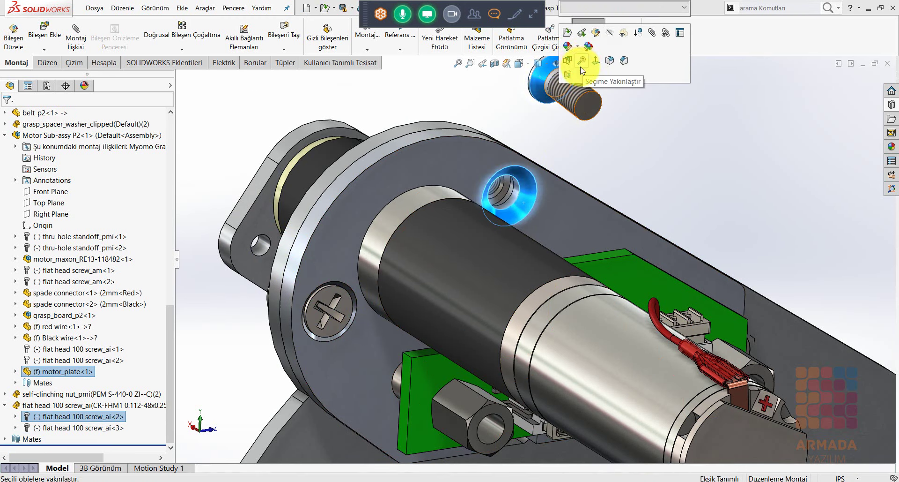
pyautogui.keyDown('ctrl'); pyautogui.click(538, 85); pyautogui.keyUp('ctrl')
pyautogui.click(566, 80)
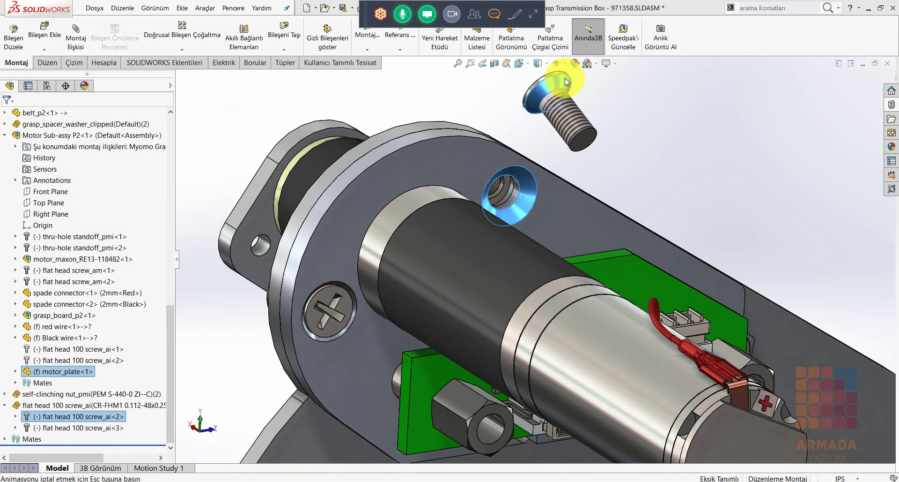
pyautogui.scroll(3, 603, 209)
pyautogui.scroll(2, 605, 254)
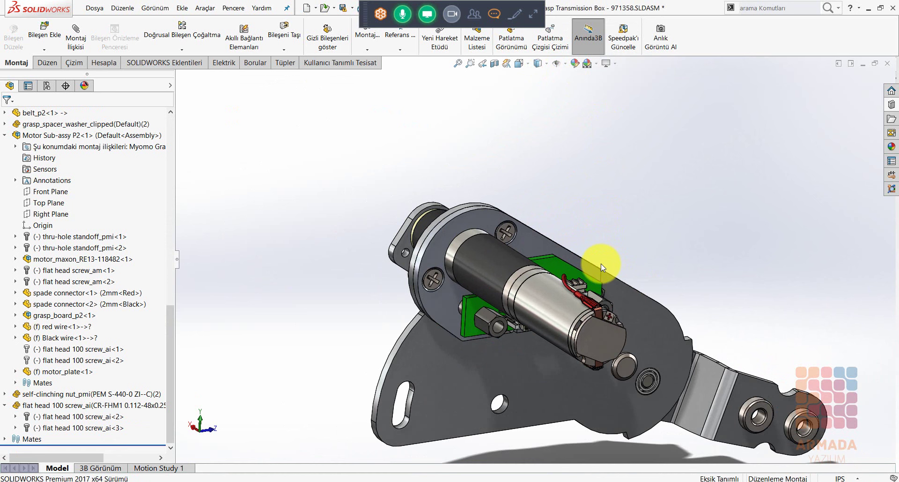
# Open motor_maxon_RE13-118482.sldasm from the selected motor and dismiss the old-version warning.
pyautogui.click(492, 261)
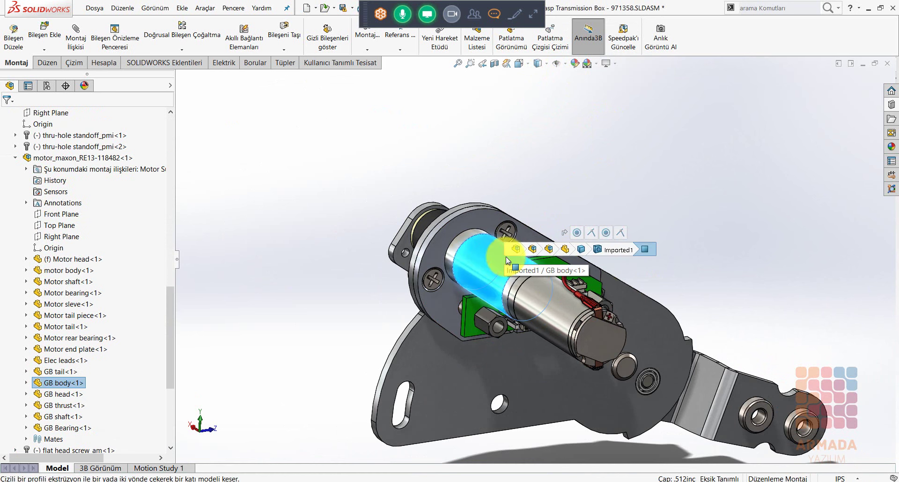
pyautogui.click(547, 249)
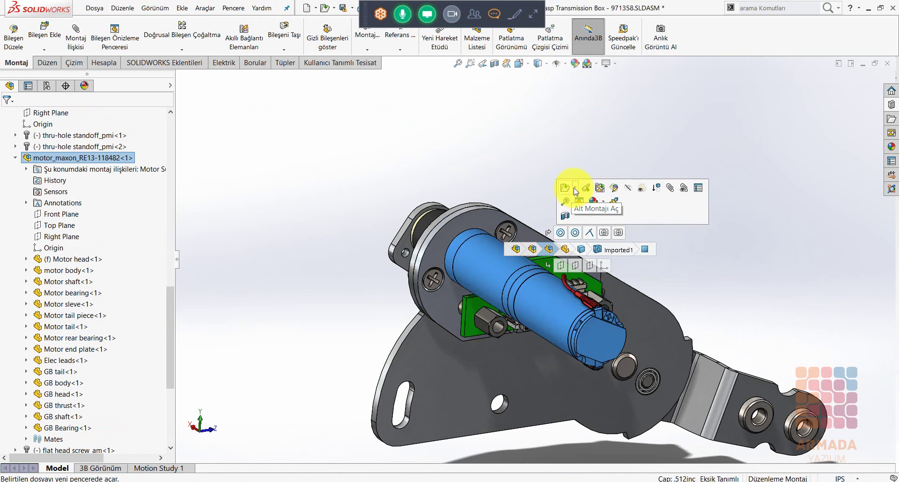
pyautogui.moveTo(564, 187)
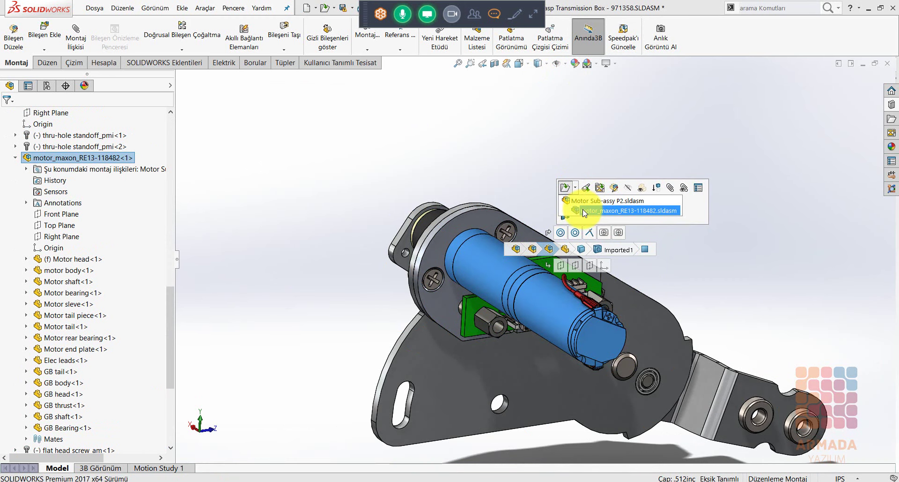
pyautogui.click(583, 208)
pyautogui.click(519, 261)
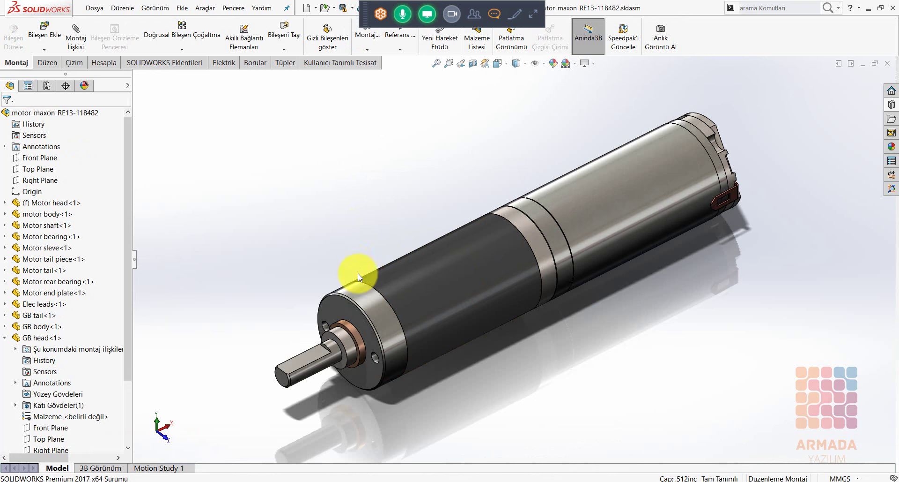
# Open GB head.sldprt without feature recognition and orbit to inspect its ring body.
pyautogui.click(368, 308)
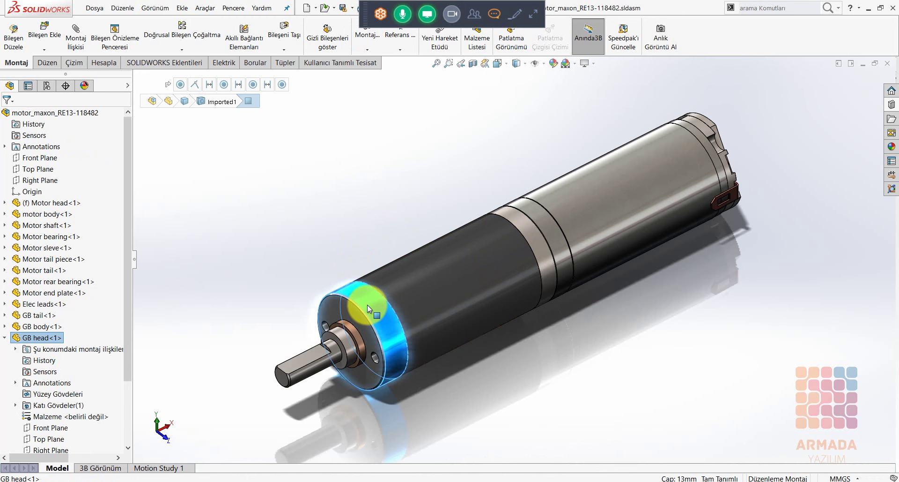
pyautogui.click(381, 213)
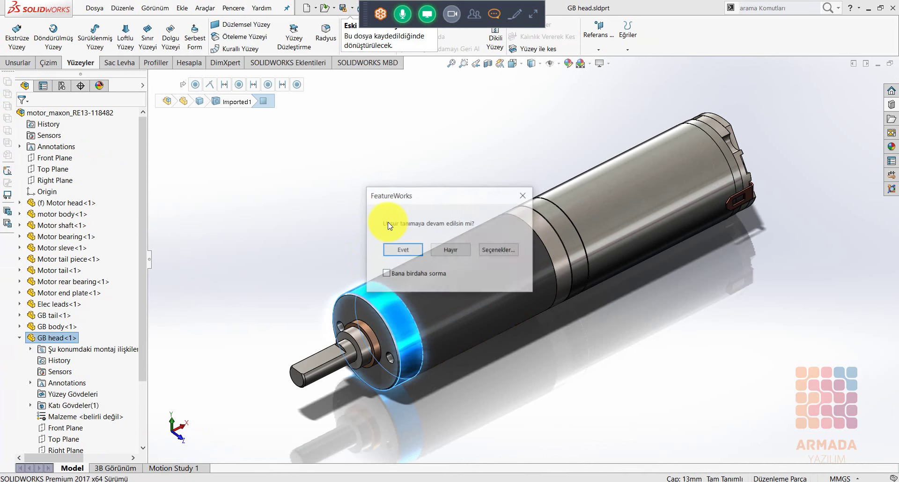
pyautogui.click(440, 249)
pyautogui.moveTo(470, 232)
pyautogui.mouseDown(button='middle')
pyautogui.moveTo(543, 239)
pyautogui.moveTo(515, 239)
pyautogui.mouseUp(button='middle')
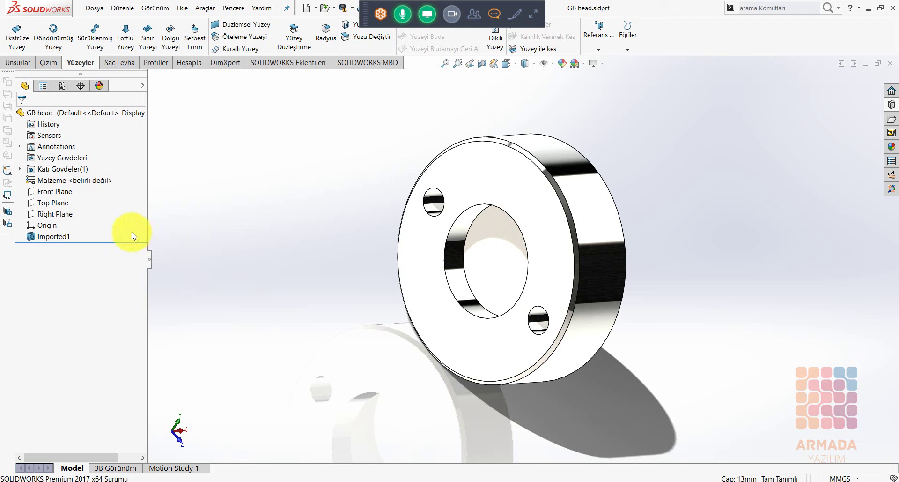
# Run automatic FeatureWorks recognition on Imported1 without revolved features; review extrusion and Ø1.5/Ø6.0 holes.
pyautogui.rightClick(59, 242)
pyautogui.moveTo(103, 375)
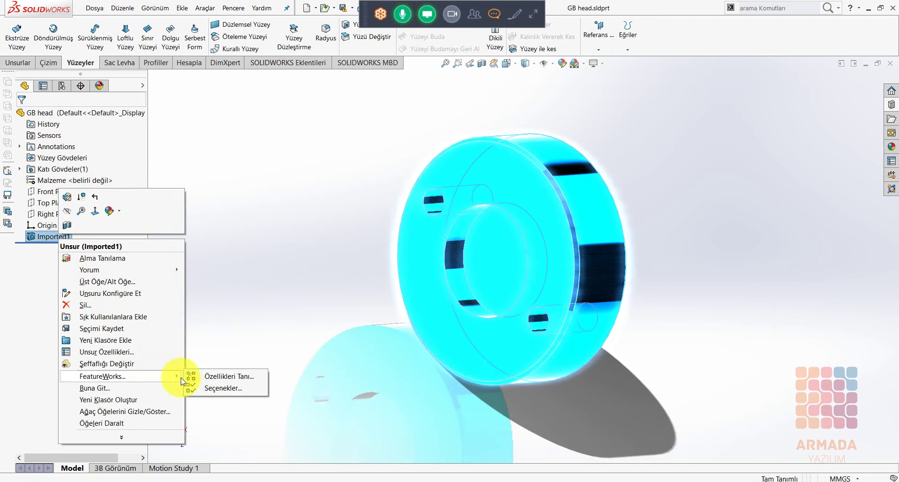
pyautogui.click(222, 380)
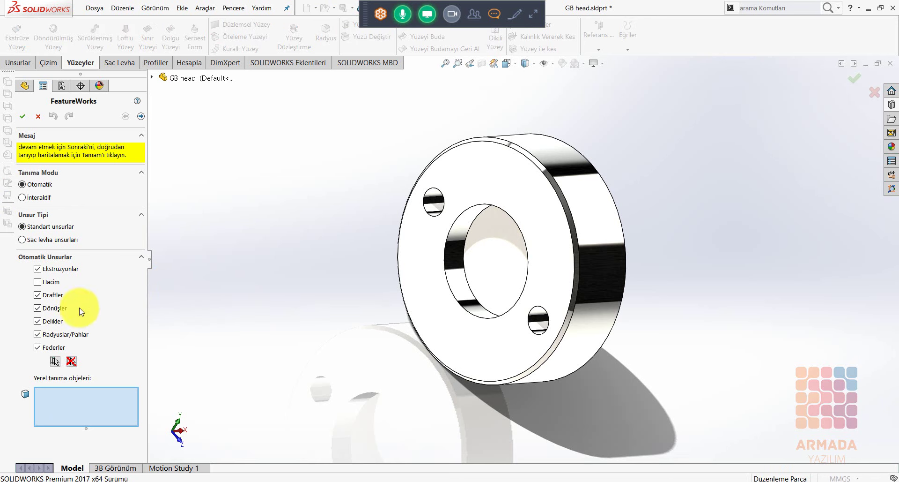
pyautogui.click(37, 308)
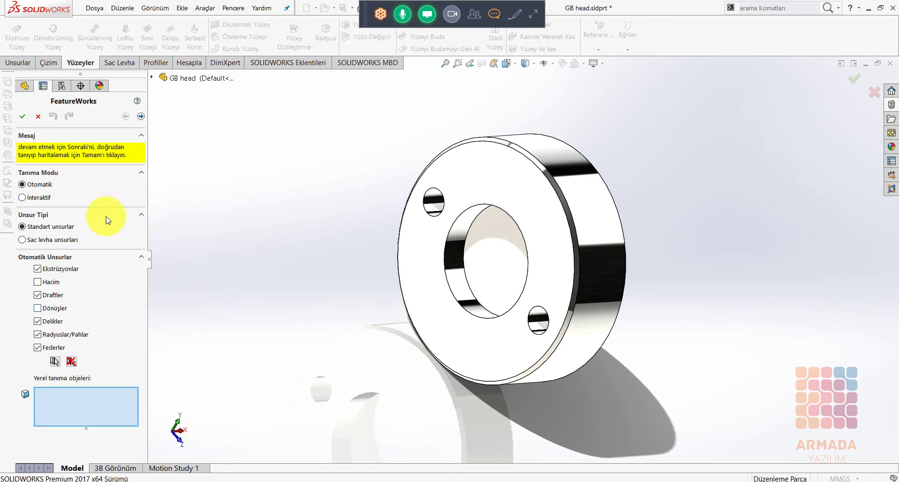
pyautogui.click(22, 116)
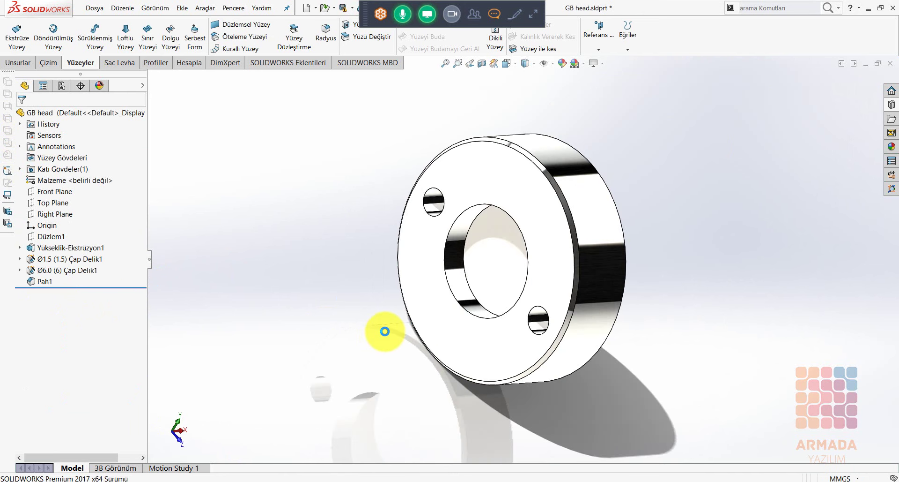
pyautogui.click(94, 247)
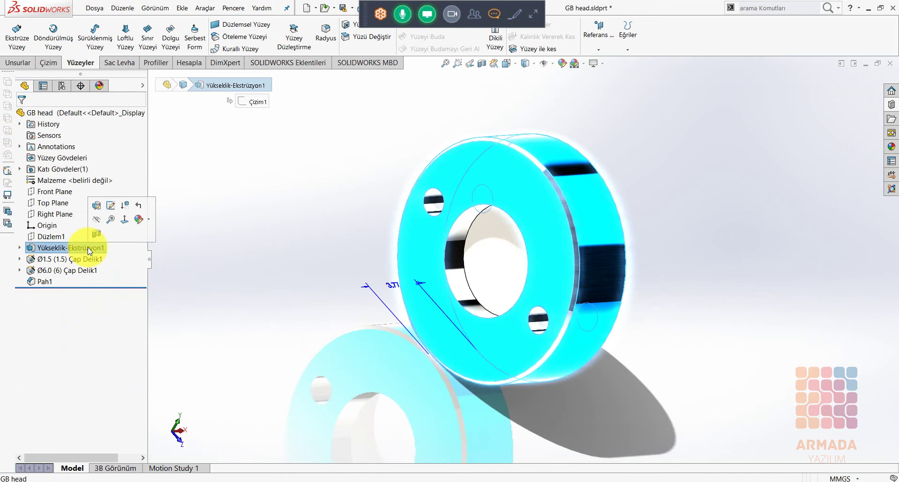
pyautogui.click(87, 262)
pyautogui.click(87, 271)
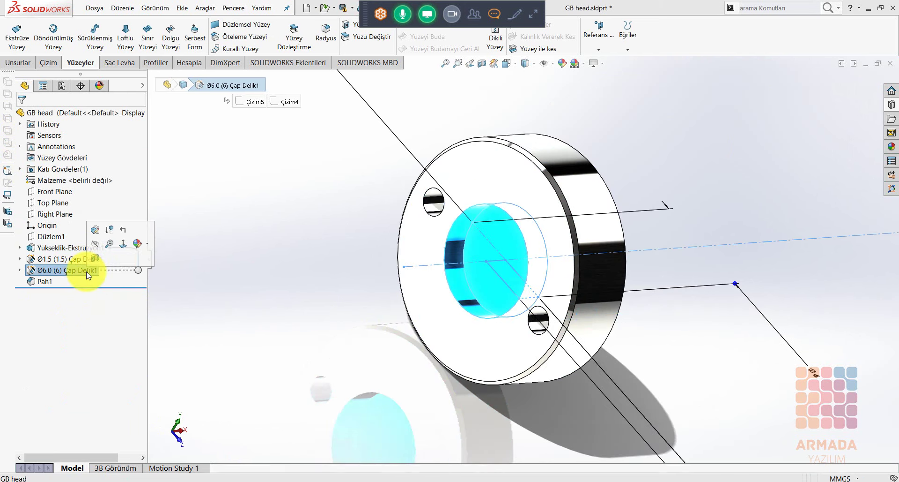
# Delete the Pah1 chamfer from GB head and switch back to motor_maxon_RE13-118482.
pyautogui.click(48, 281)
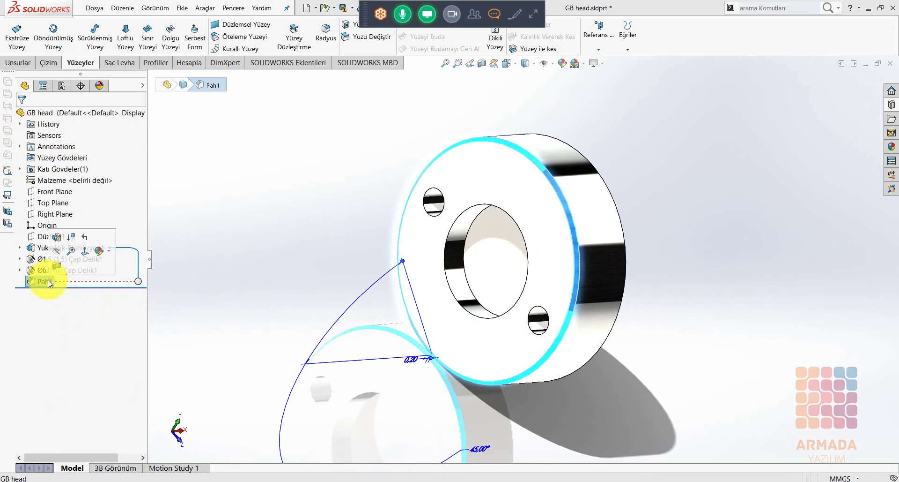
pyautogui.press('Delete')
pyautogui.press('Return')
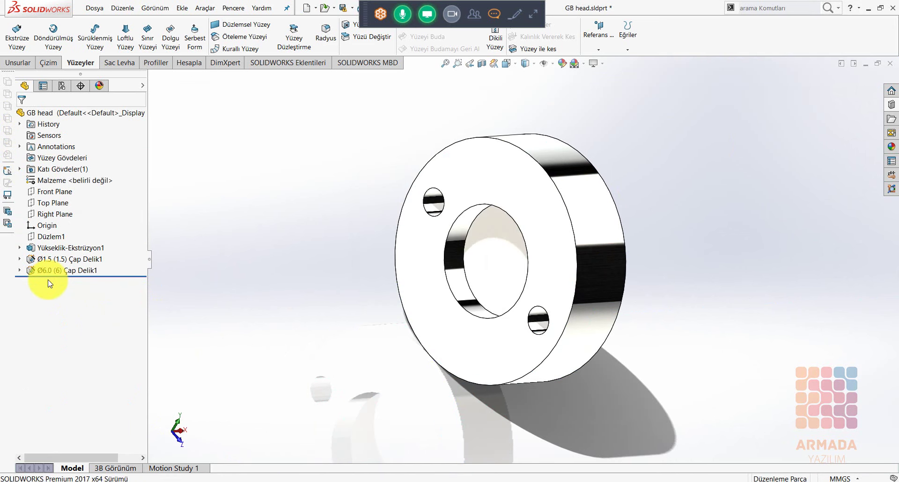
pyautogui.hotkey('ctrl', 'Tab')
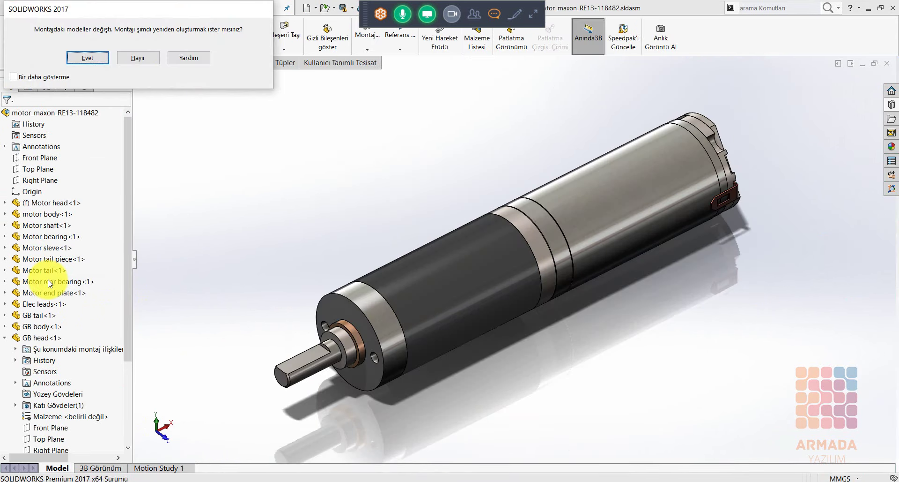
# Answer Evet to rebuild motor_maxon_RE13-118482 with the edited GB head, then orbit it.
pyautogui.click(95, 58)
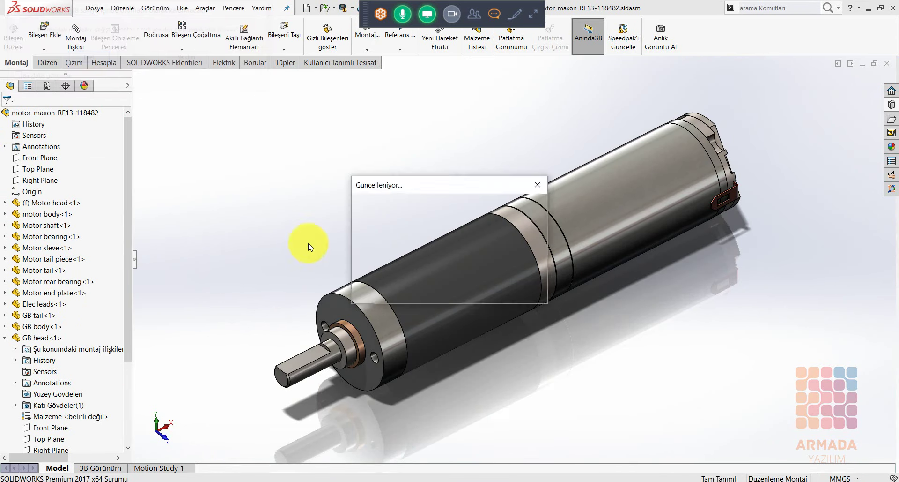
pyautogui.moveTo(485, 319); pyautogui.dragTo(499, 344, button='middle')
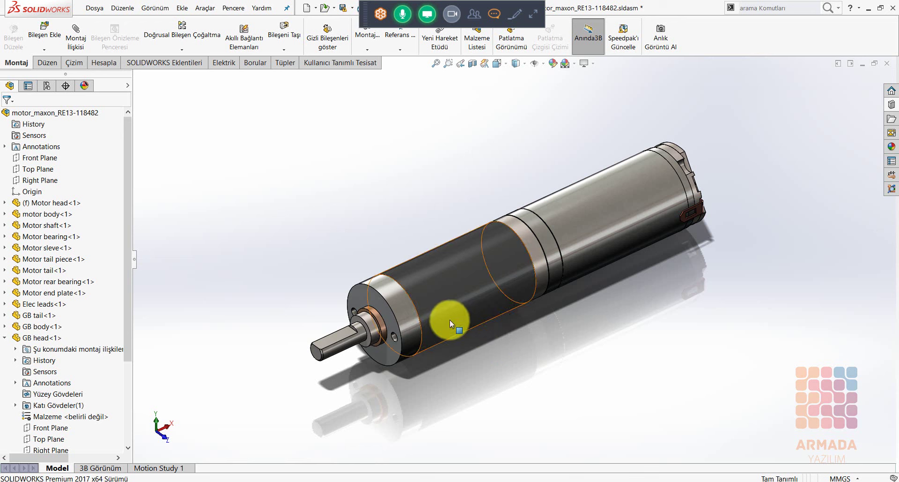
# Save a copy as Part 'motor part' on Masaüstü, skip FeatureWorks, return to the transmission assembly.
pyautogui.click(352, 8)
pyautogui.click(368, 32)
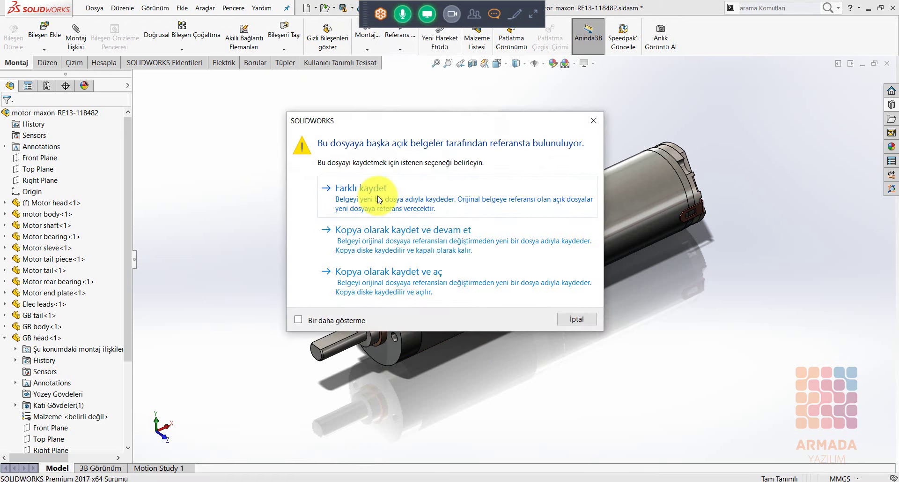
pyautogui.click(392, 289)
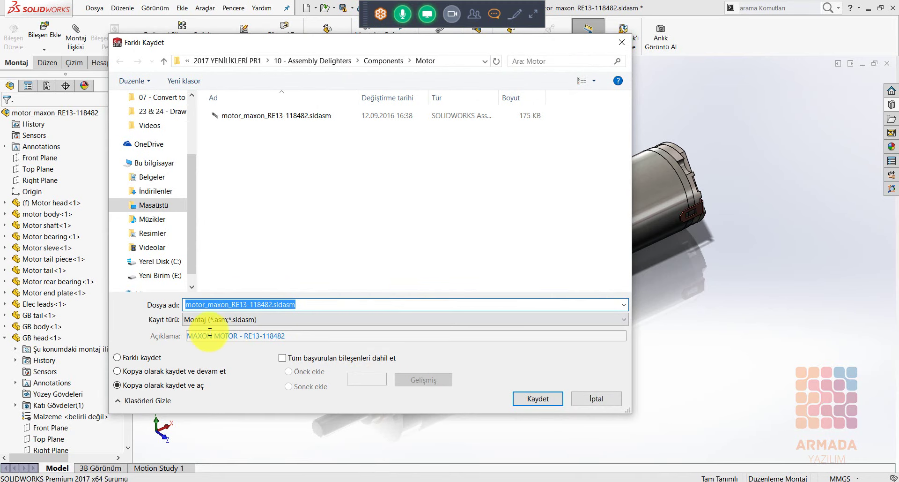
pyautogui.click(211, 319)
pyautogui.click(207, 65)
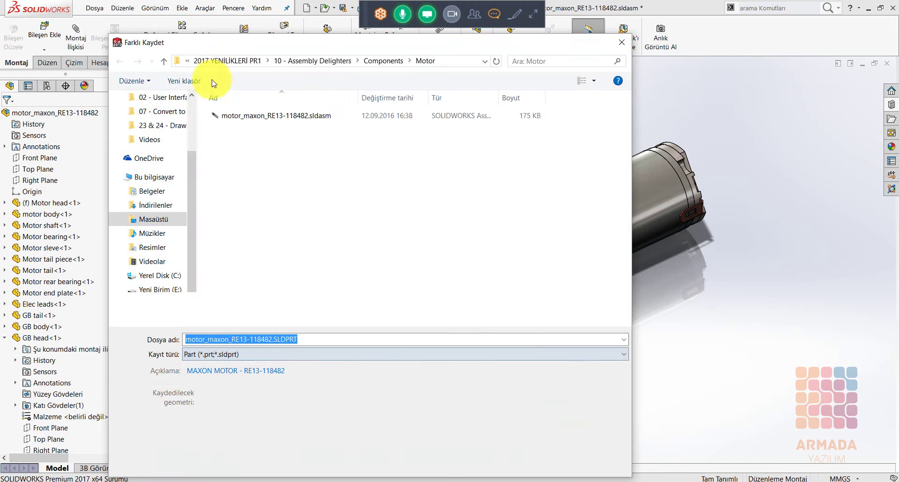
pyautogui.click(154, 219)
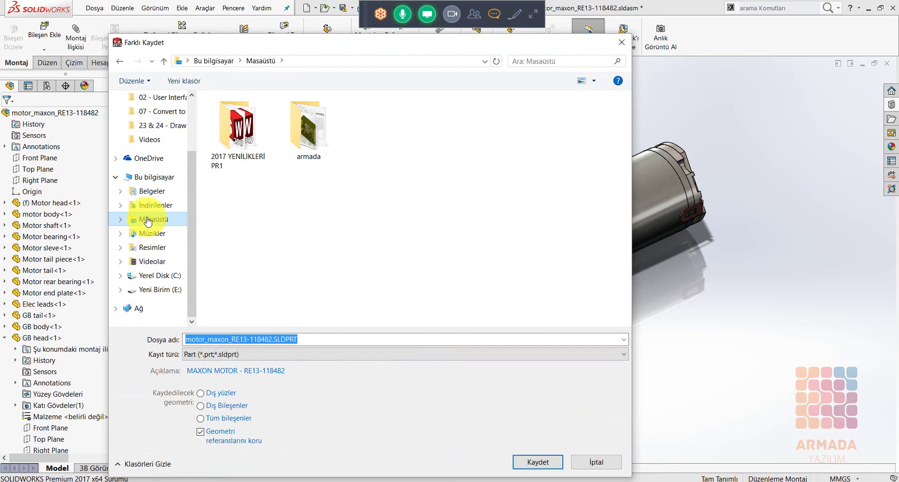
pyautogui.moveTo(314, 338); pyautogui.dragTo(159, 340)
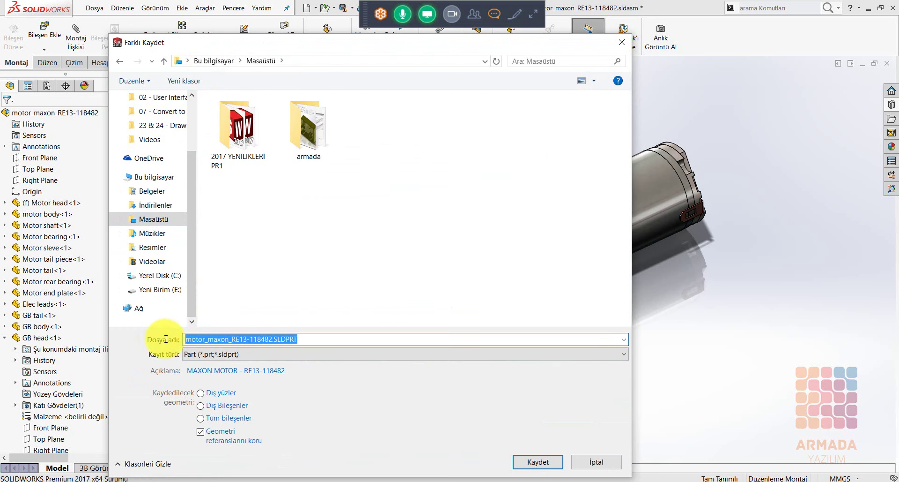
pyautogui.write('motor')
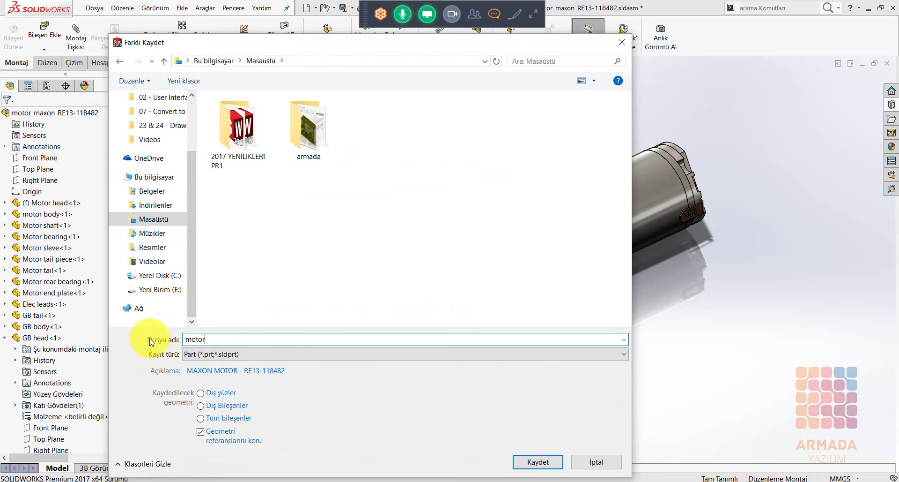
pyautogui.write(' part')
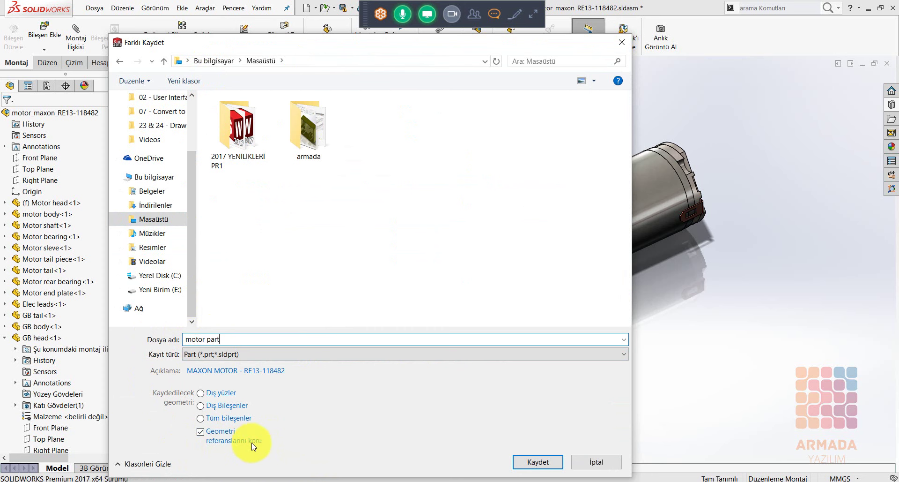
pyautogui.click(538, 461)
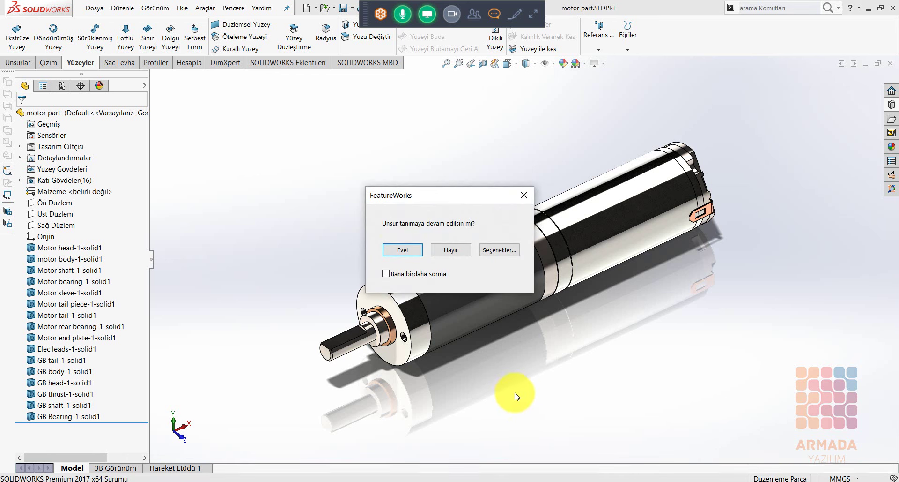
pyautogui.click(451, 250)
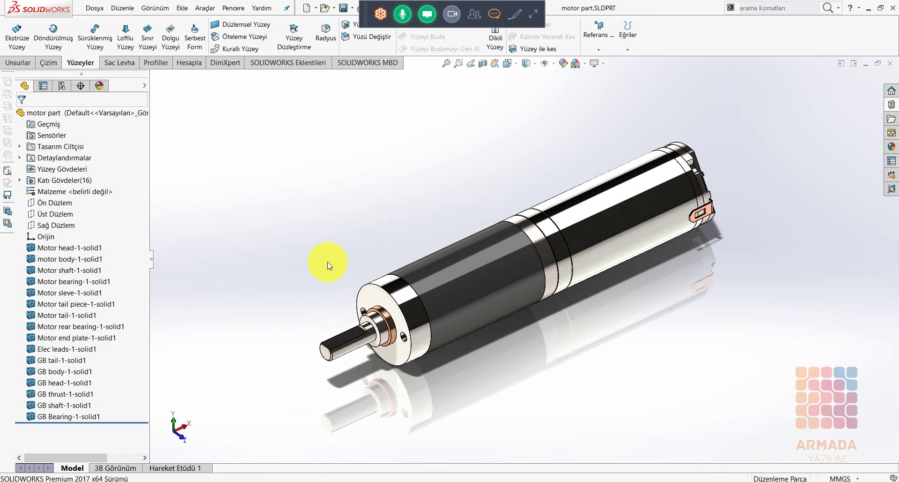
pyautogui.hotkey('ctrl', 'Tab')
pyautogui.hotkey('ctrl', 'Tab')
pyautogui.hotkey('ctrl', 'Tab')
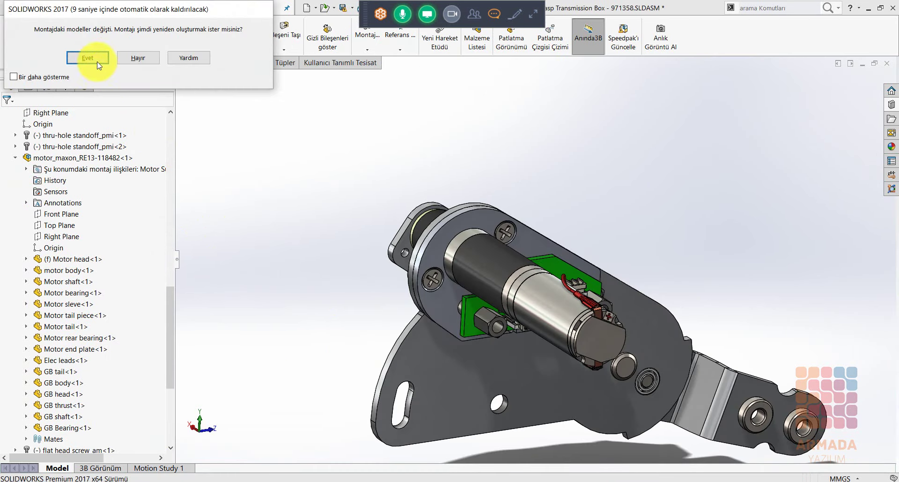
# Confirm the rebuild, select Motor Sub-assy P2-1 and start Değiştir (Replace Components).
pyautogui.click(98, 63)
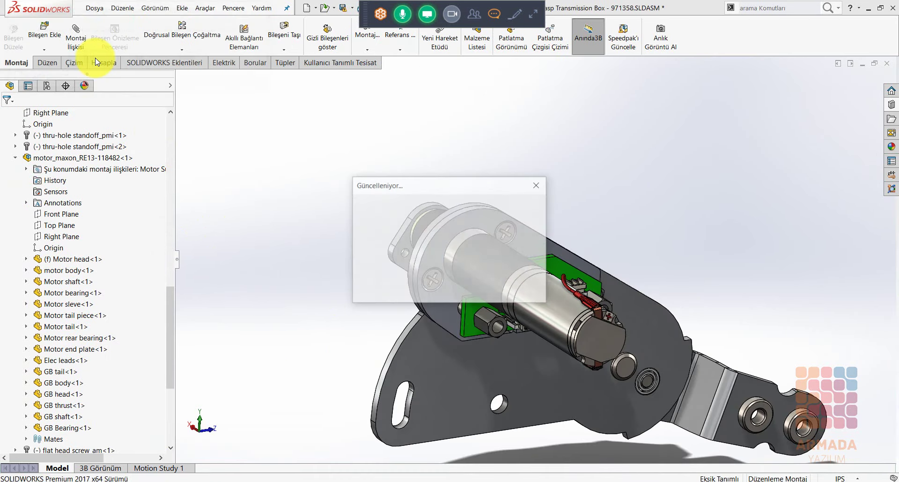
pyautogui.click(486, 259)
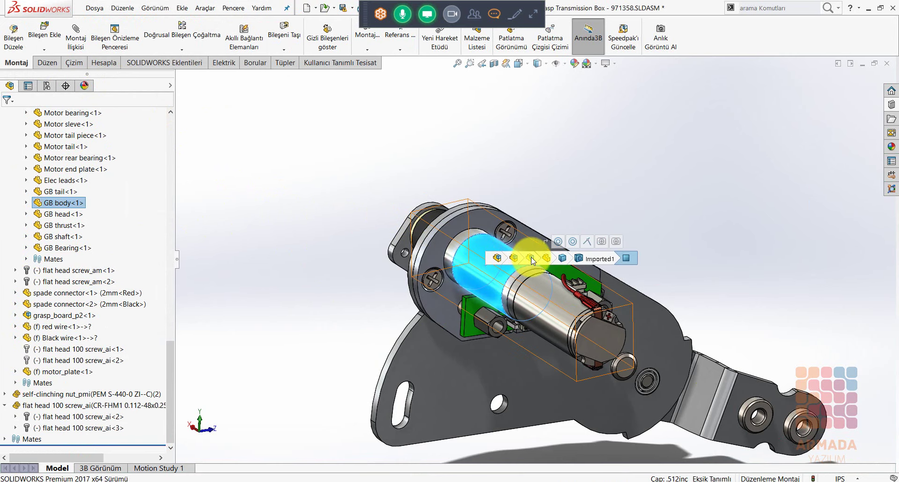
pyautogui.click(532, 257)
pyautogui.rightClick(532, 258)
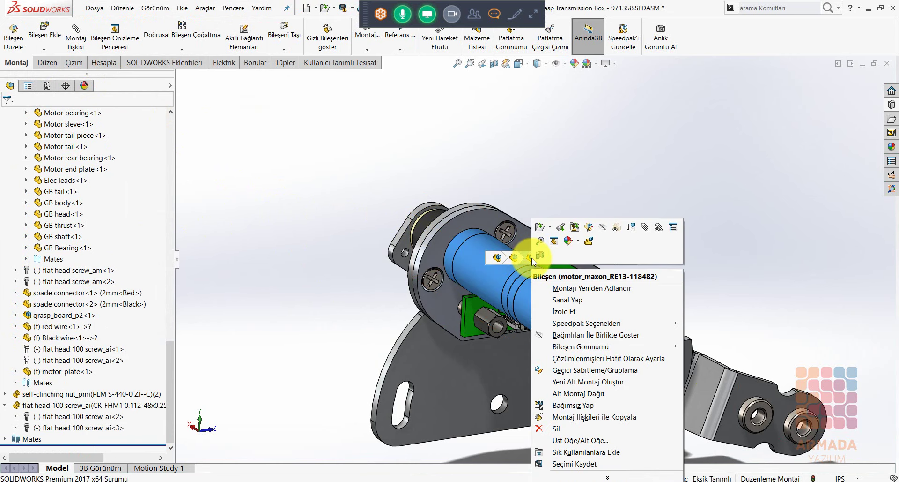
pyautogui.click(607, 477)
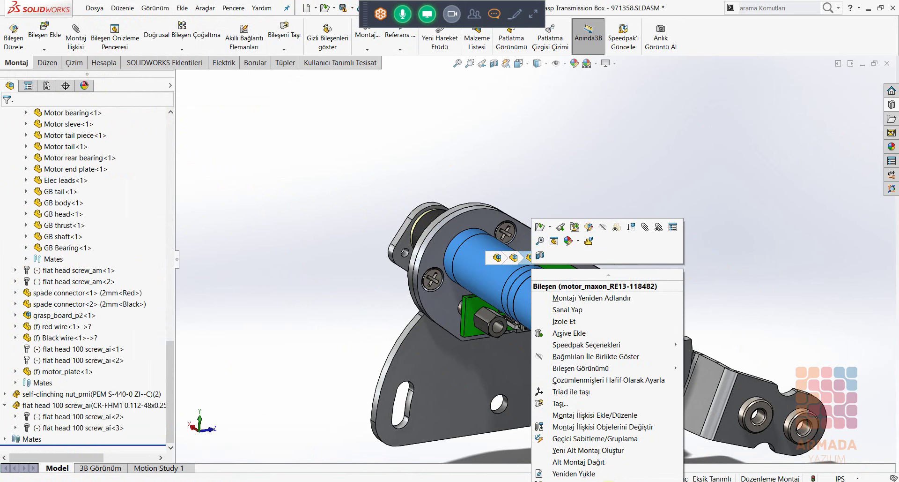
pyautogui.click(603, 478)
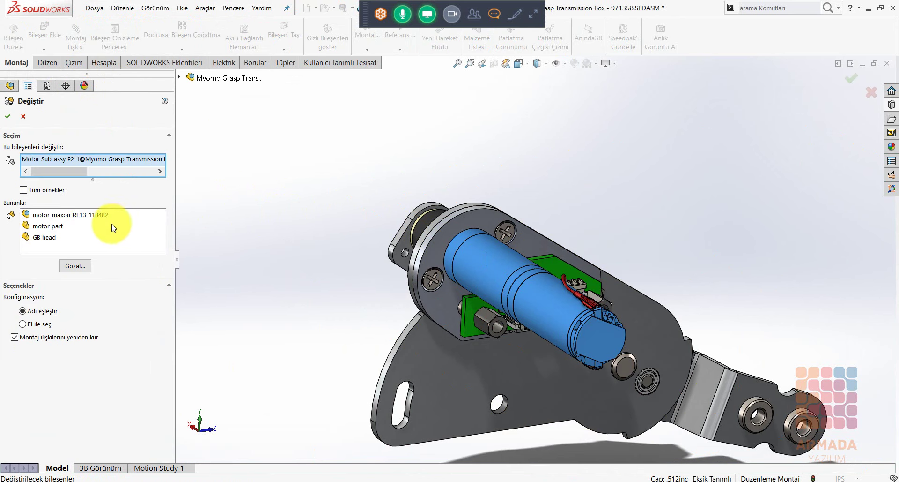
# Choose 'motor part' under Bununla and accept the reattached mates in Mated Entities.
pyautogui.click(37, 227)
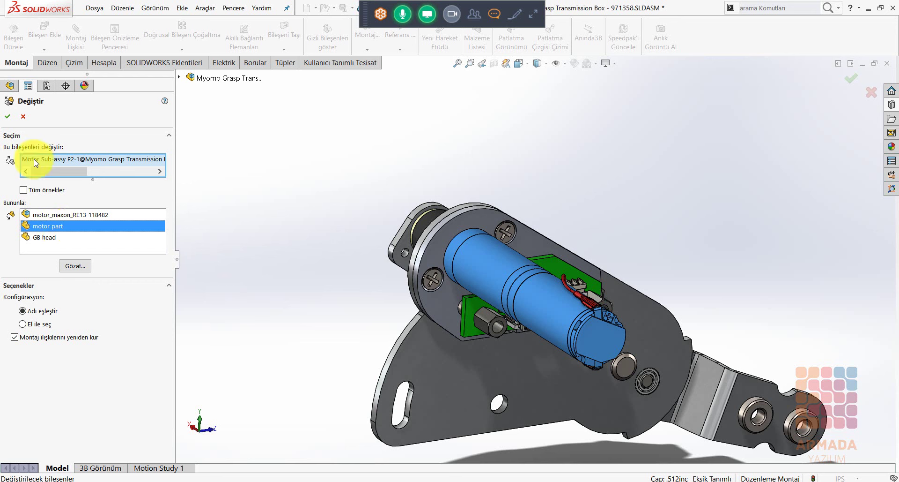
pyautogui.click(8, 116)
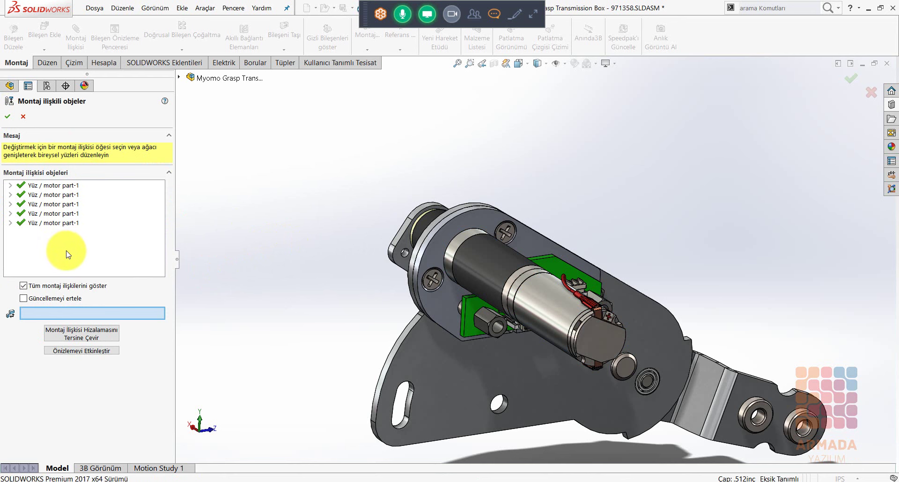
pyautogui.click(8, 116)
pyautogui.scroll(3, 281, 241)
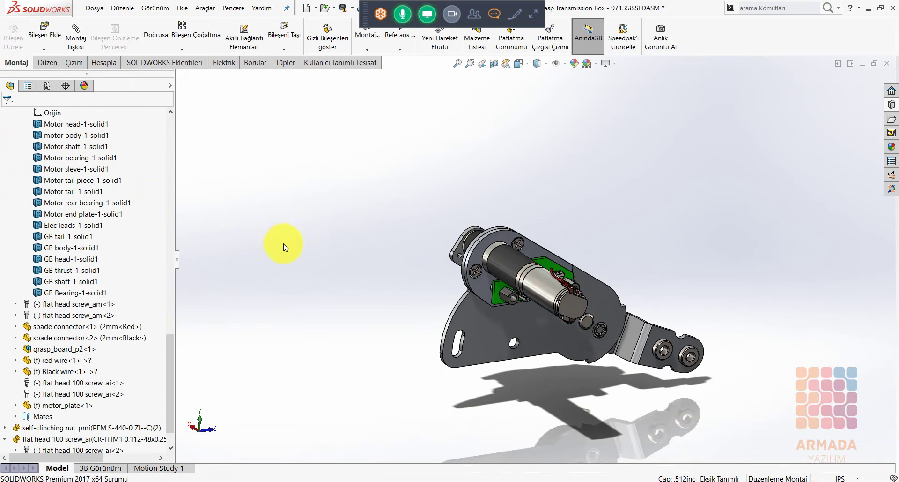
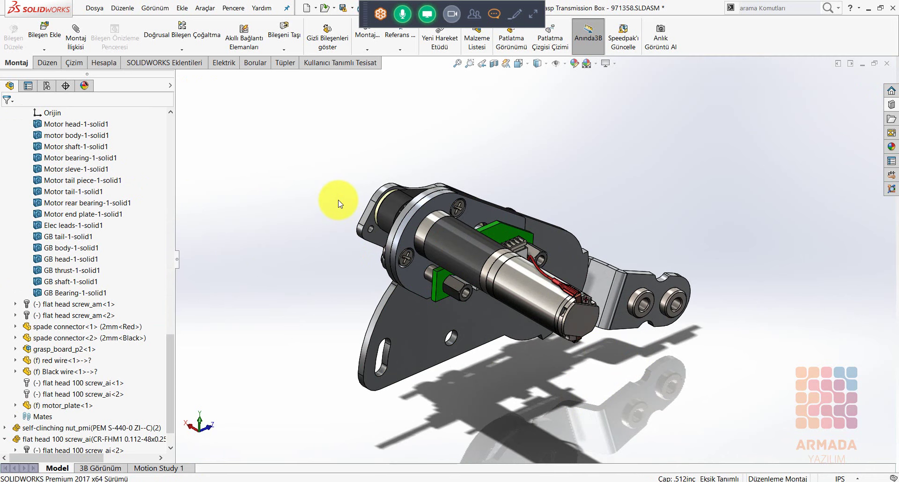
# Switch to the PowerPoint slideshow showing slide 9, 'MONTAJ GÜCÜ'.
pyautogui.hotkey('alt', 'Tab')
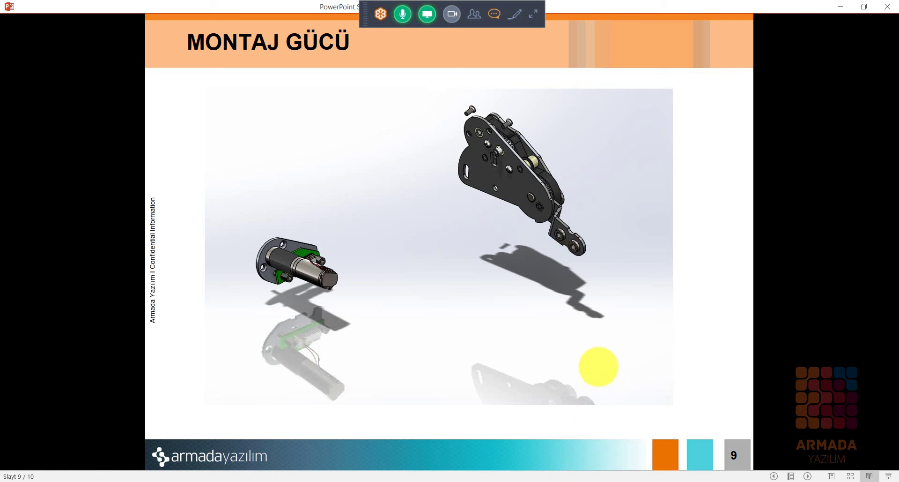
# Advance to slide 10 'TEKNİK RESİM', then return to the maw.v2015 drawing's Sheet1 in SOLIDWORKS.
pyautogui.click(598, 366)
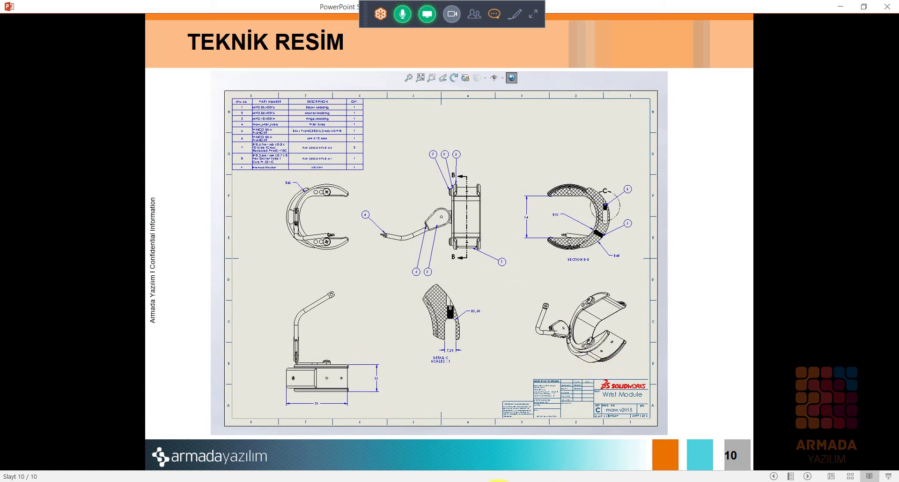
pyautogui.hotkey('alt', 'Tab')
pyautogui.click(233, 8)
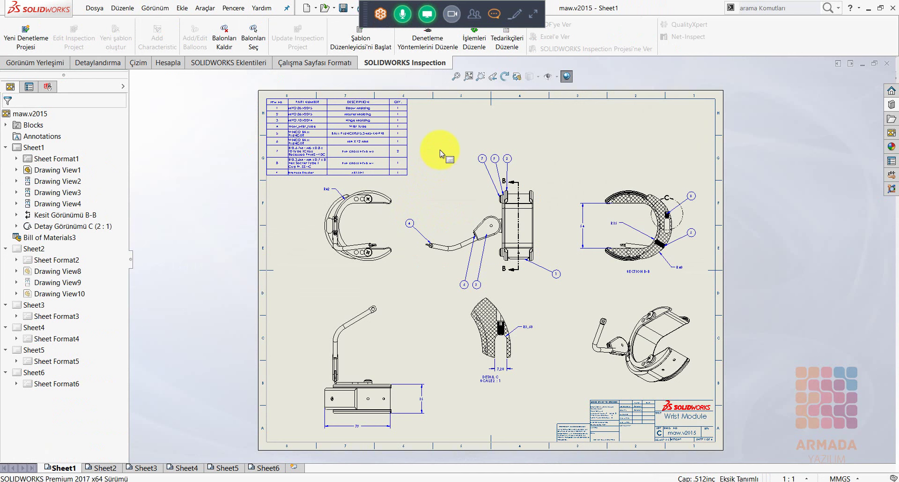
# Zoom in on Section B-B and open its Kesit Görünümü B-B view properties.
pyautogui.click(480, 76)
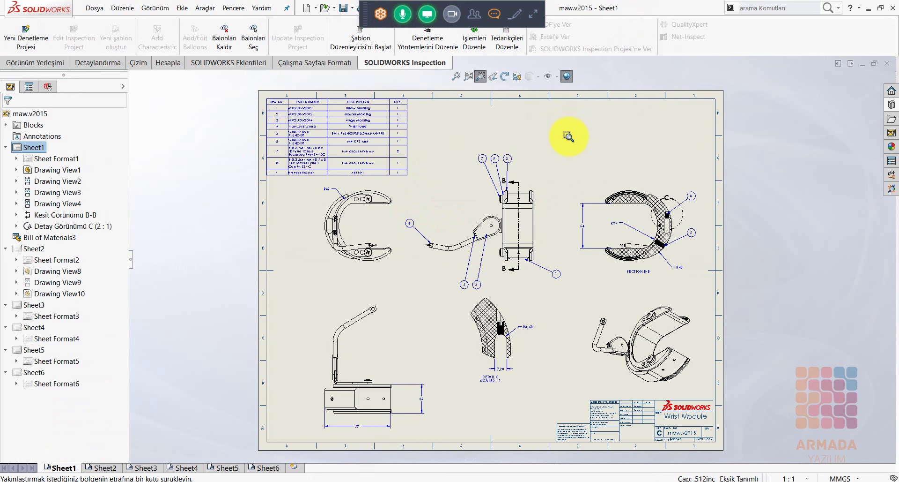
pyautogui.moveTo(564, 165); pyautogui.dragTo(719, 291)
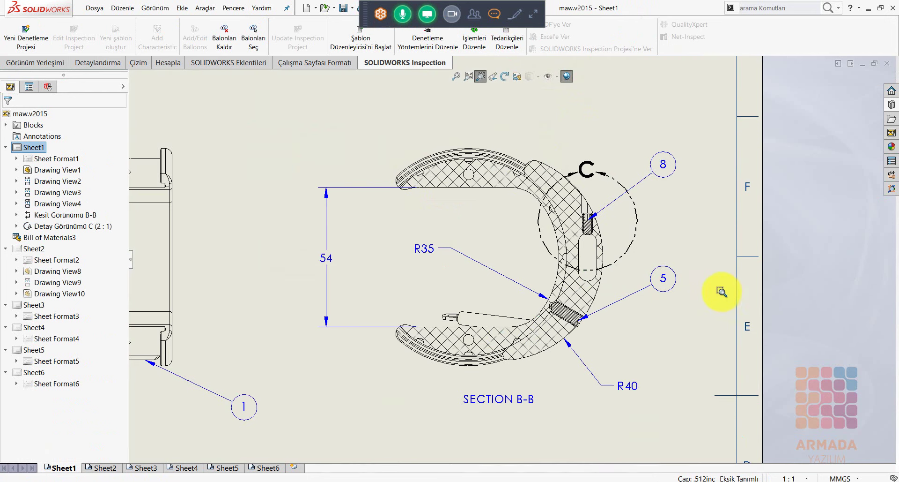
pyautogui.press('Escape')
pyautogui.click(408, 286)
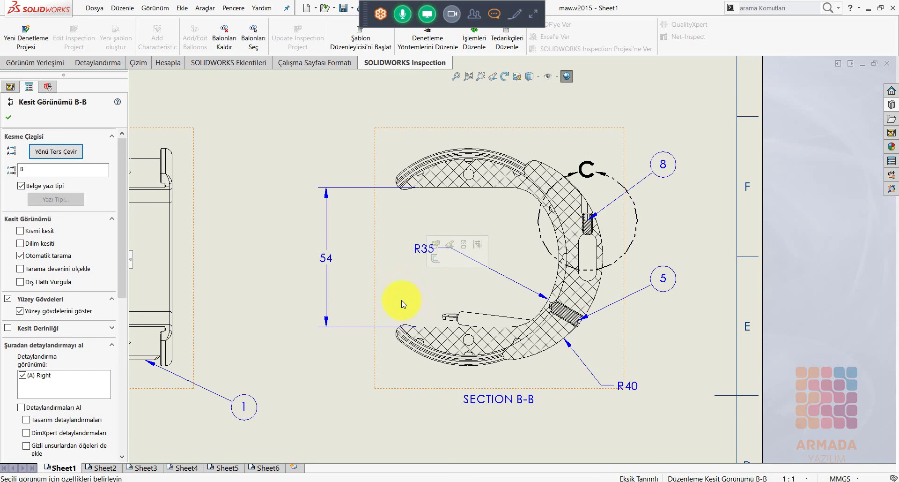
# Turn on Dış Hattı Vurgula for Section B-B, confirm, and fit the whole sheet in view.
pyautogui.click(21, 282)
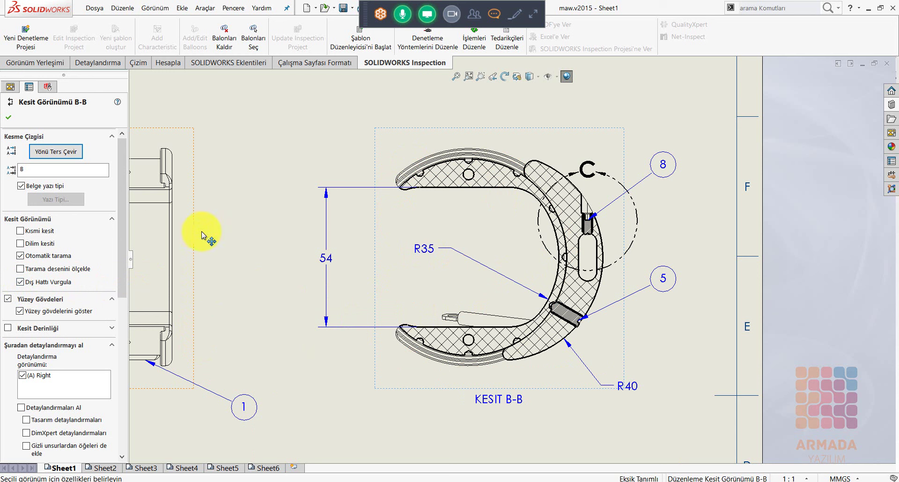
pyautogui.click(216, 234)
pyautogui.moveTo(235, 232); pyautogui.dragTo(237, 187, button='right')
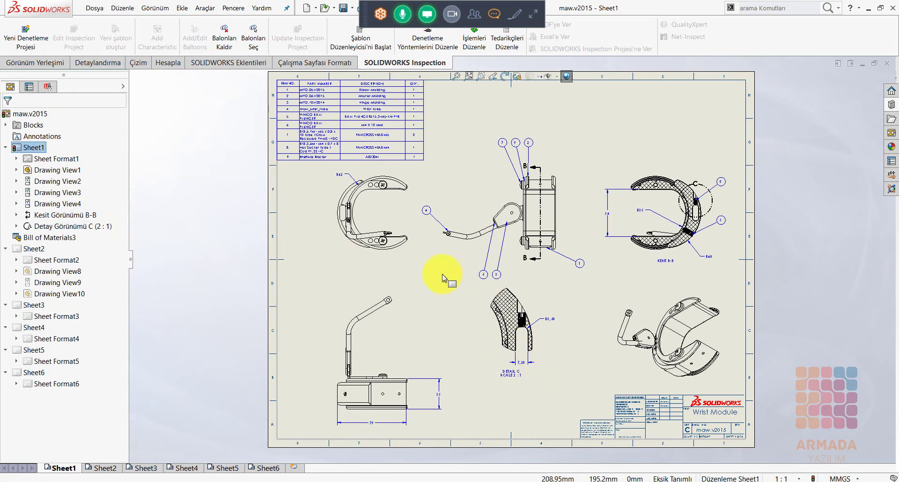
# Zoom in on the 2:1 Detail C (R3,60 and 7,20), then bring up the Options settings.
pyautogui.moveTo(424, 261); pyautogui.dragTo(441, 283, button='right')
pyautogui.moveTo(442, 283); pyautogui.dragTo(596, 389)
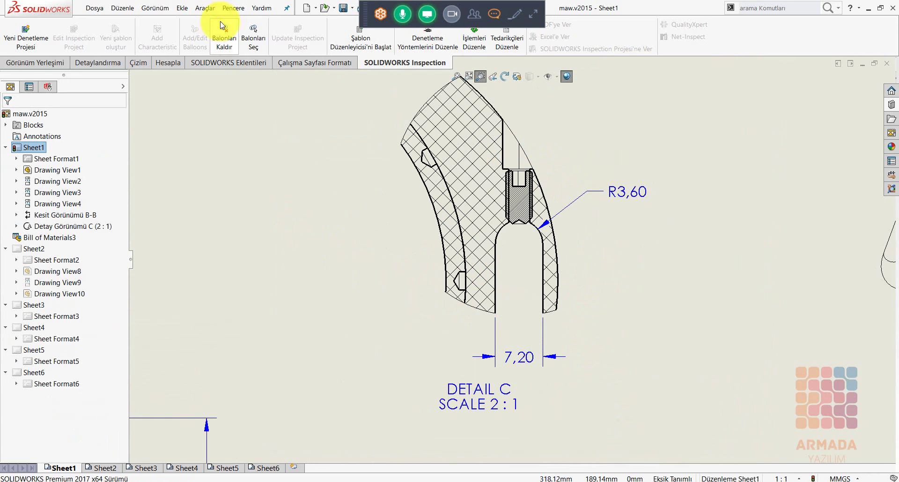
pyautogui.click(205, 8)
pyautogui.click(227, 454)
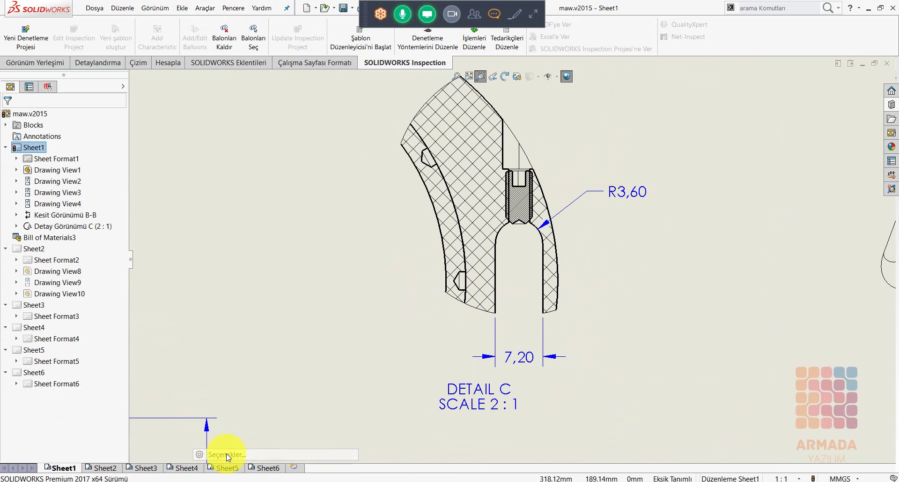
# Set the Kesit Dış Hattını Vurgula line font thickness to 0.7mm in Document Properties.
pyautogui.click(256, 64)
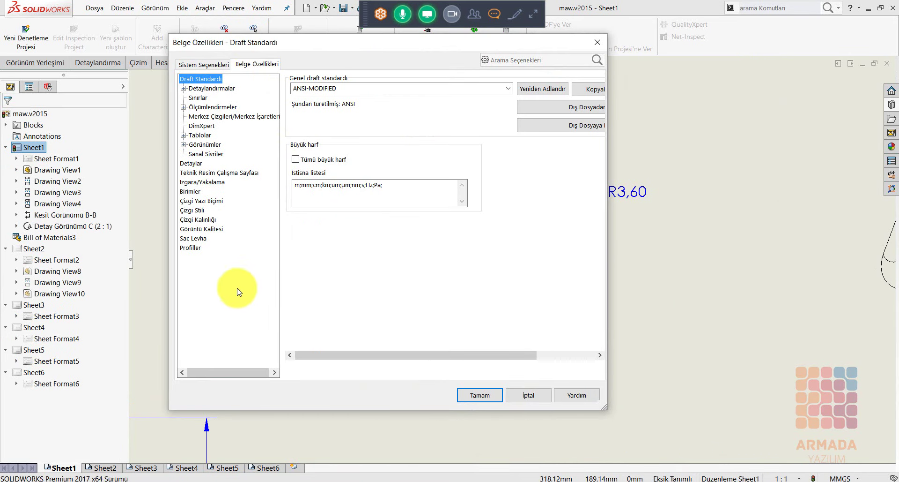
pyautogui.click(206, 201)
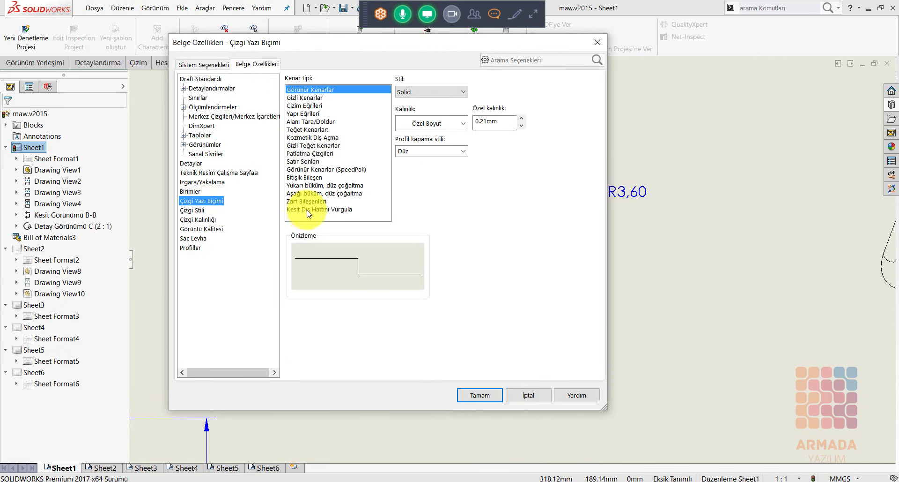
pyautogui.click(345, 210)
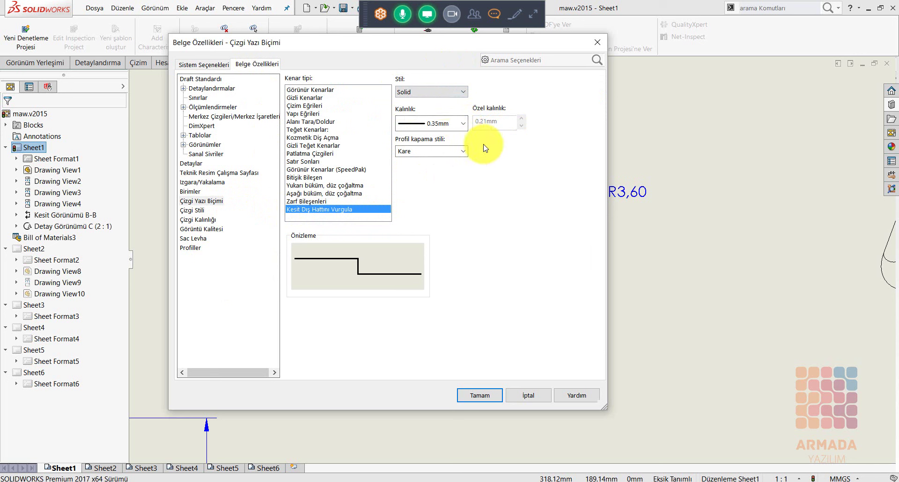
pyautogui.click(464, 124)
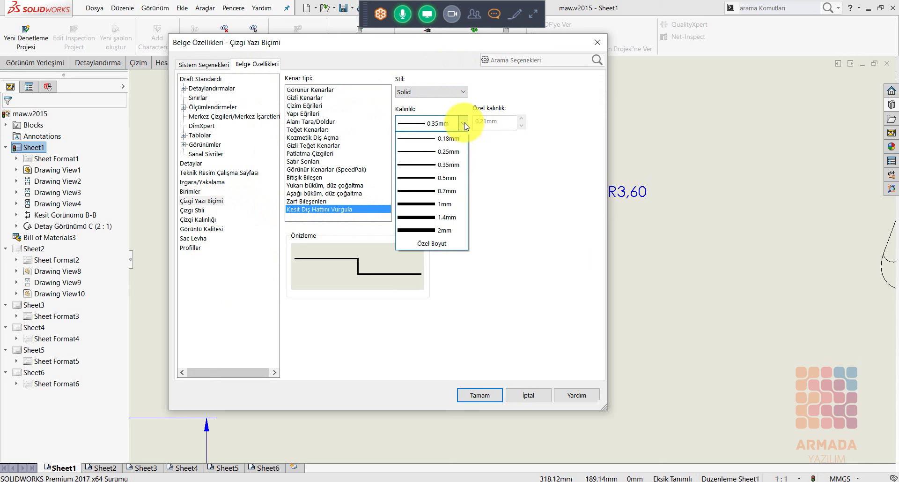
pyautogui.click(455, 192)
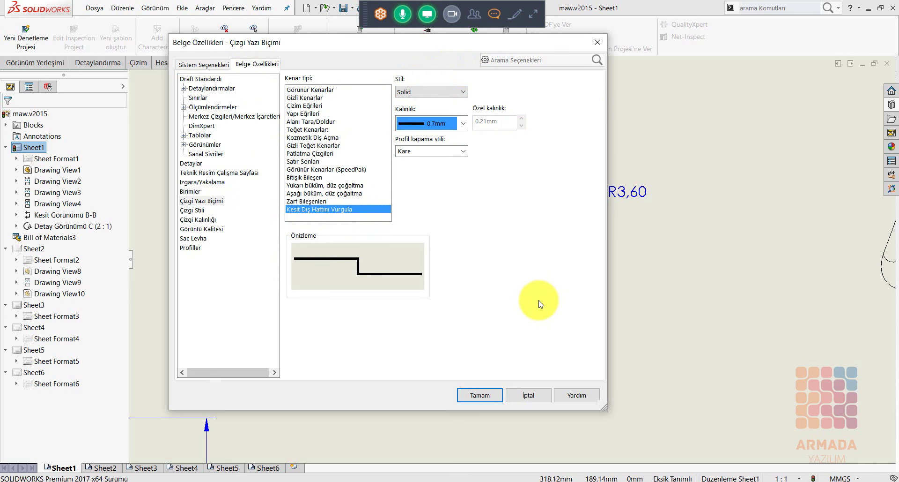
pyautogui.click(483, 394)
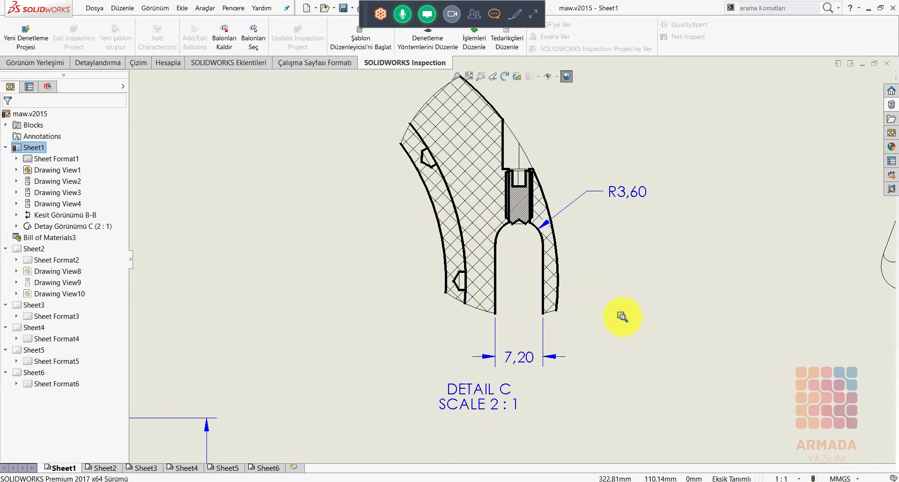
# Give Detail C a Tırtıklı dış hat jagged outline with a higher Şekil Yoğunluğu.
pyautogui.click(616, 320)
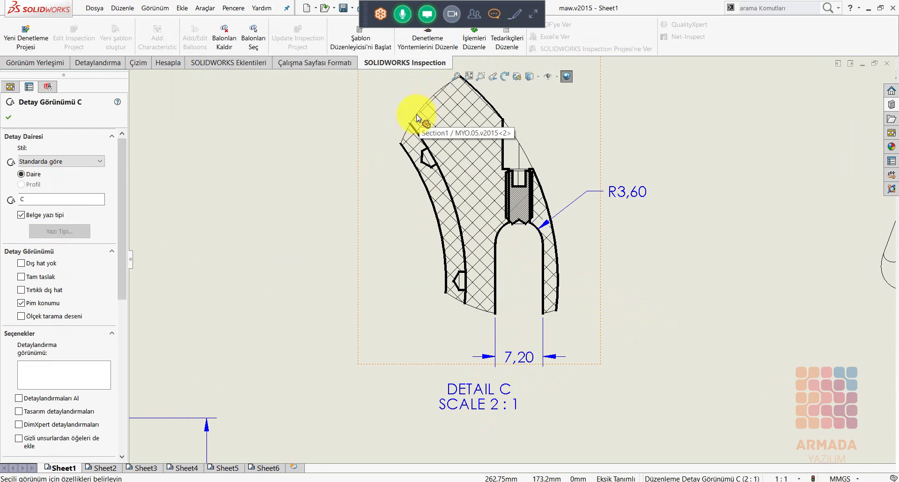
pyautogui.click(21, 264)
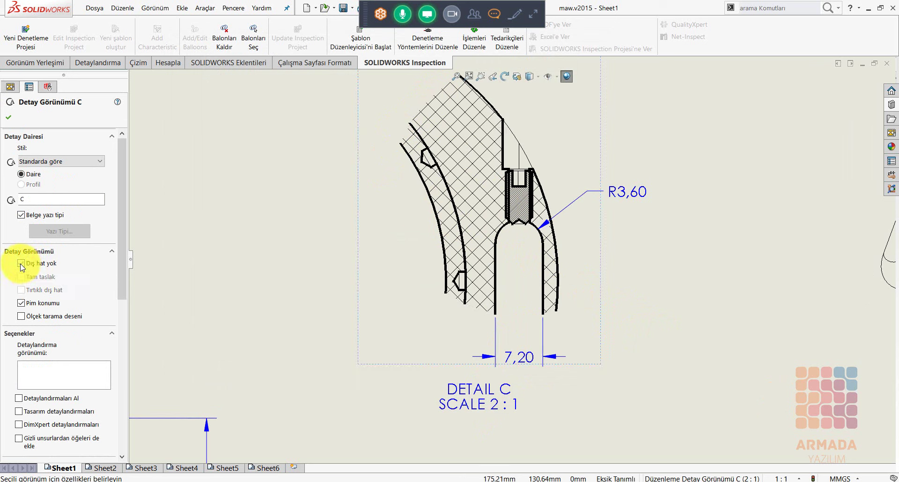
pyautogui.click(21, 263)
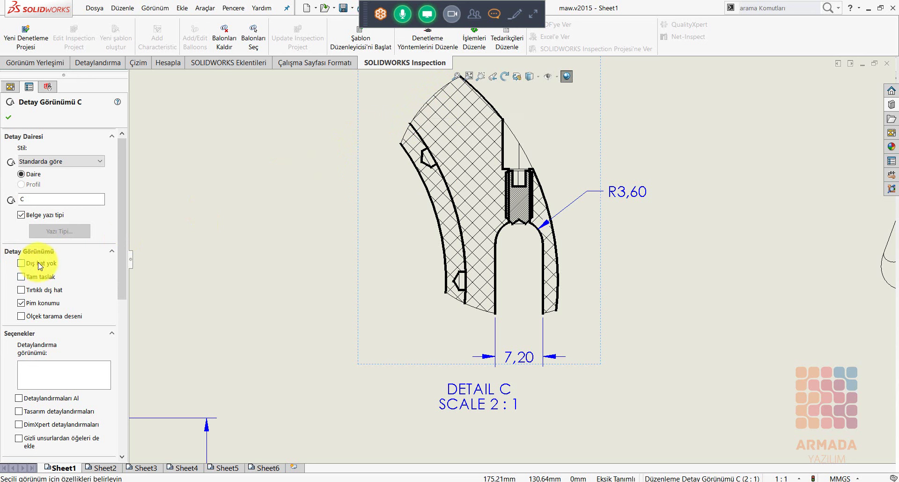
pyautogui.click(21, 290)
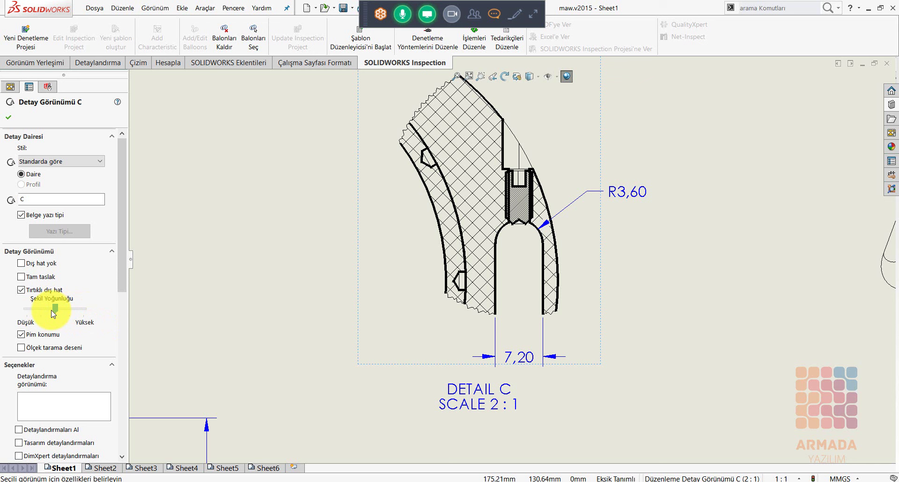
pyautogui.moveTo(52, 310); pyautogui.dragTo(68, 310)
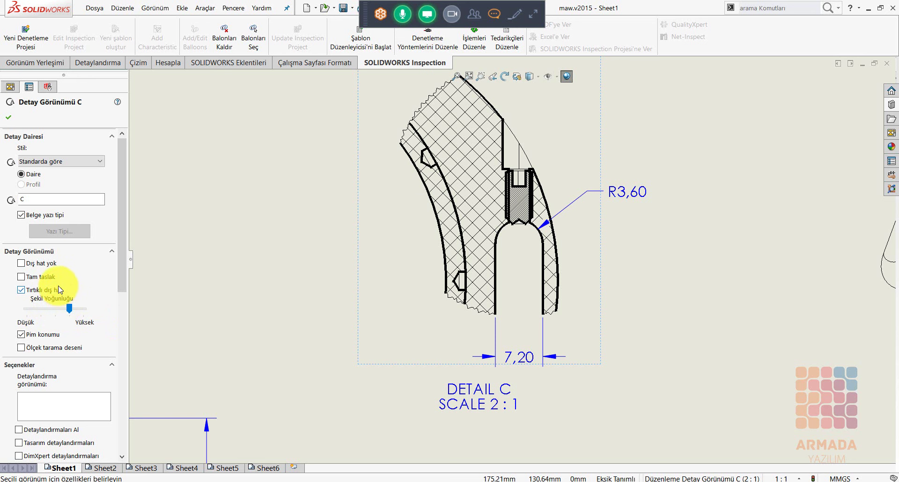
pyautogui.click(9, 117)
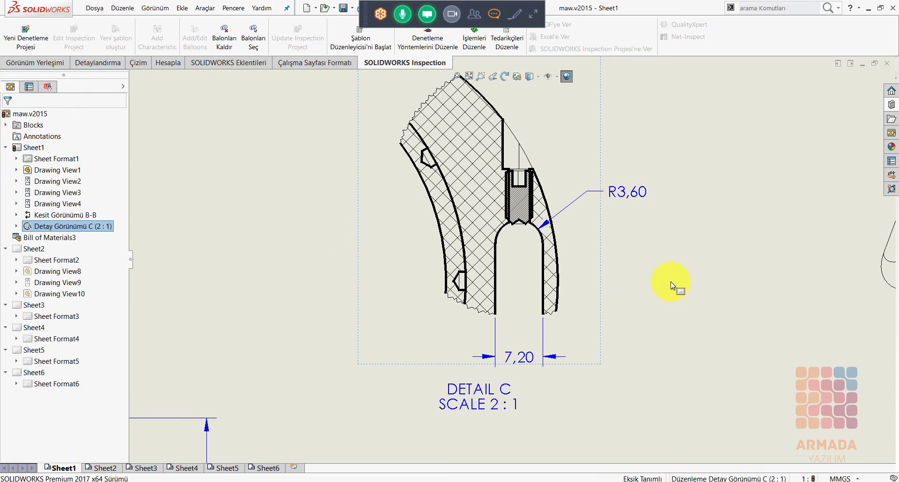
# Fit the sheet, open Drawing View1's properties and expand its Aynala mirror options.
pyautogui.press('f')
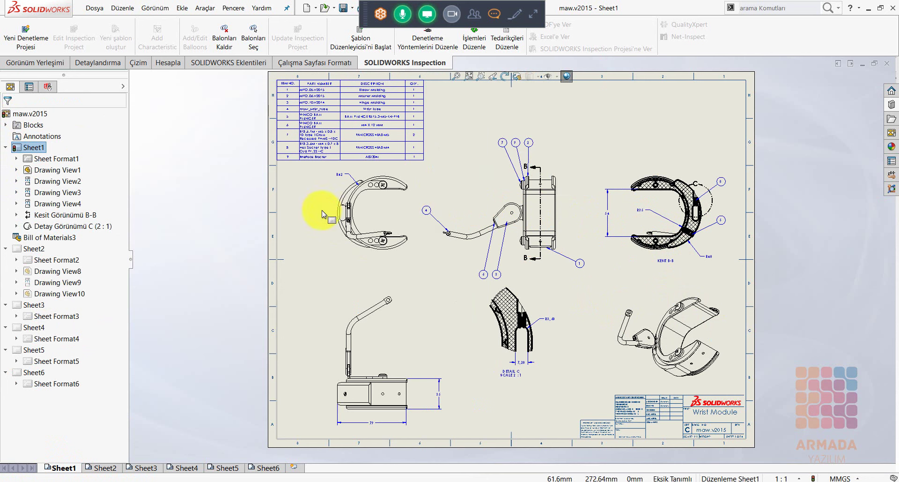
pyautogui.click(392, 215)
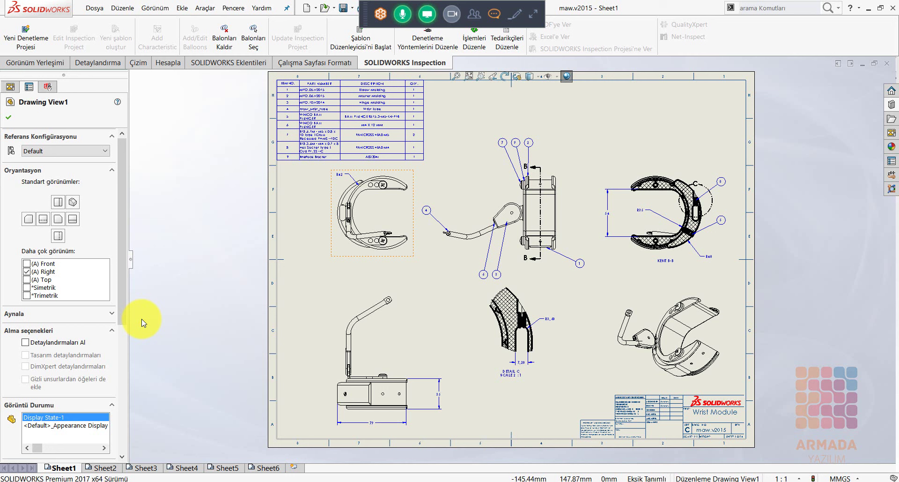
pyautogui.click(112, 314)
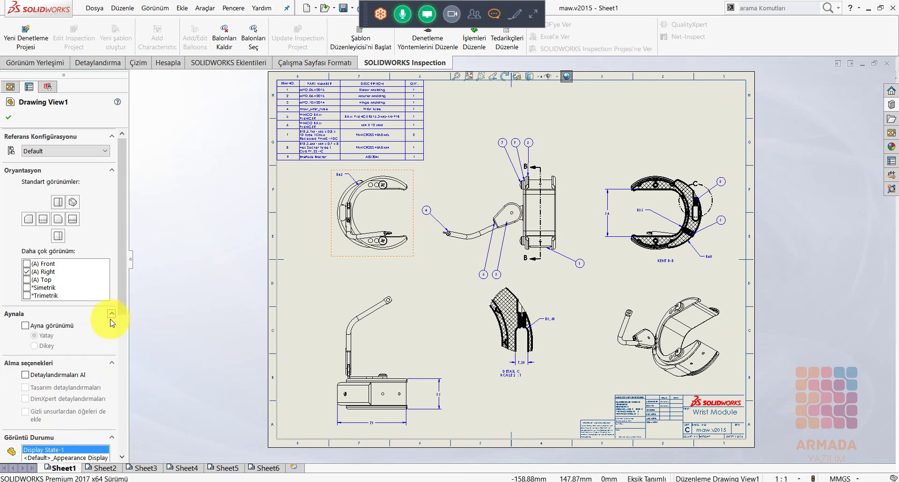
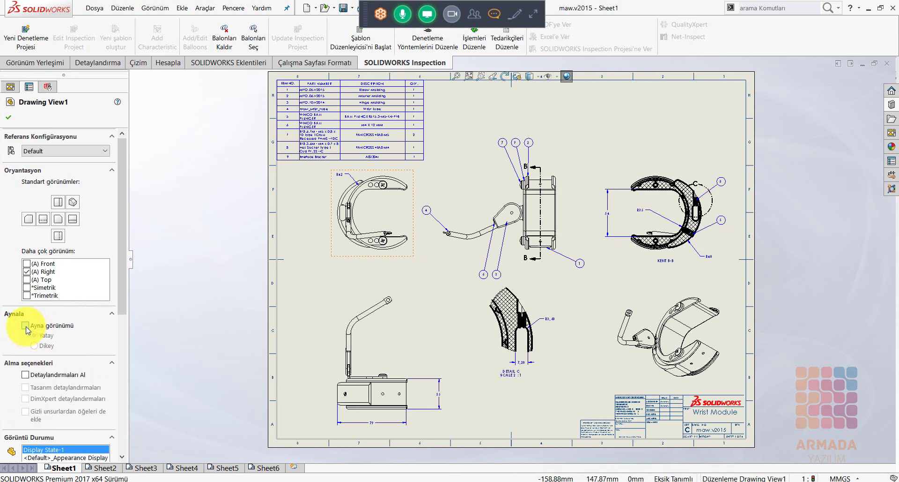
# Try horizontal and vertical mirroring on Drawing View1, then turn mirroring off and confirm.
pyautogui.click(26, 325)
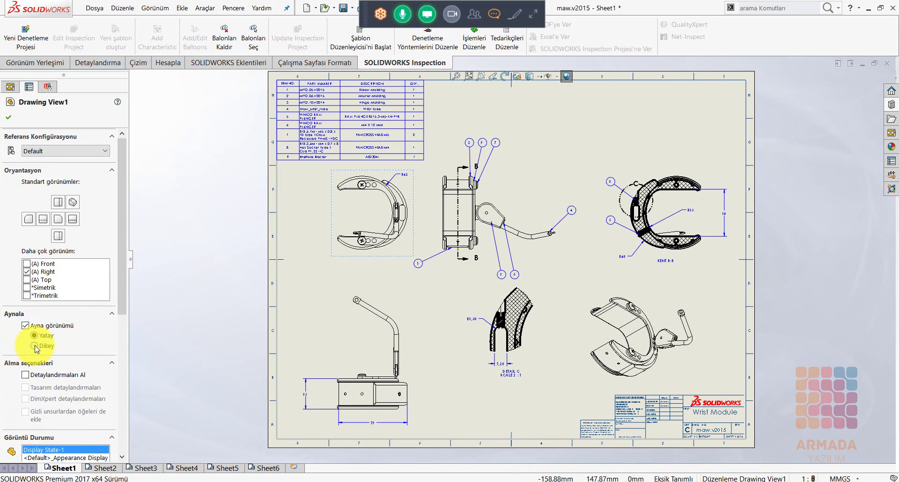
pyautogui.click(34, 346)
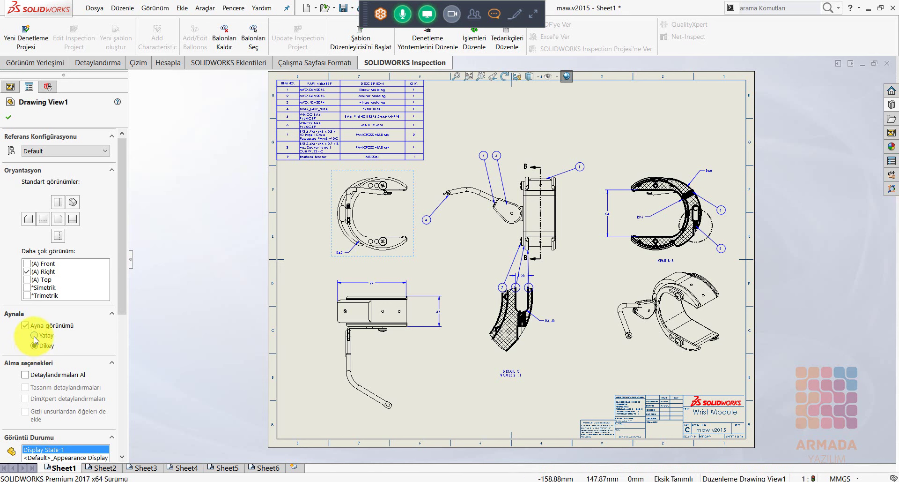
pyautogui.click(35, 336)
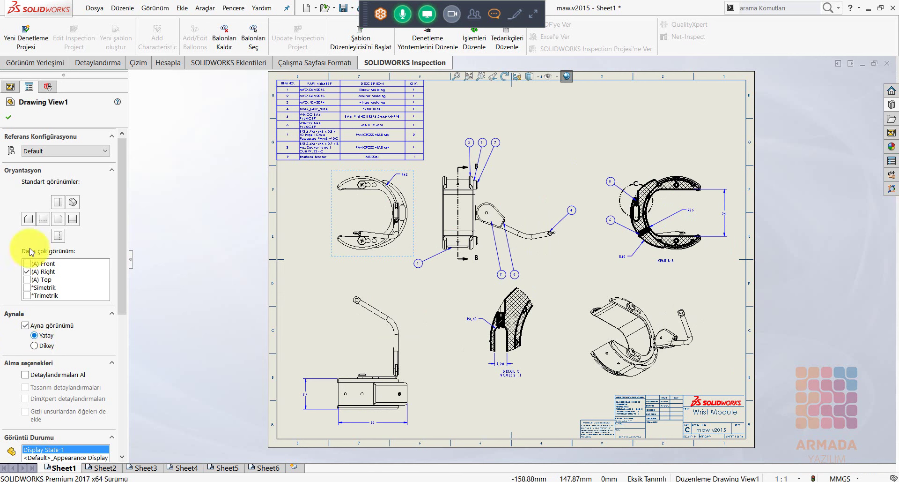
pyautogui.click(9, 118)
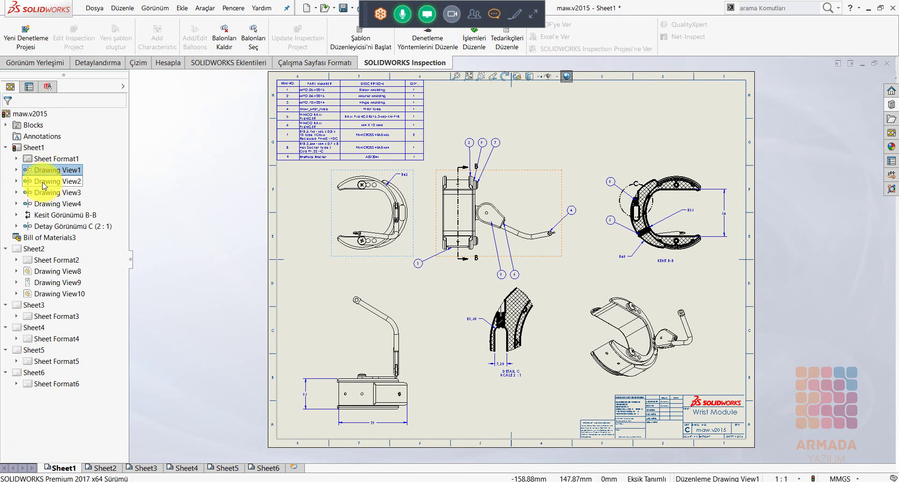
pyautogui.click(371, 214)
pyautogui.click(25, 325)
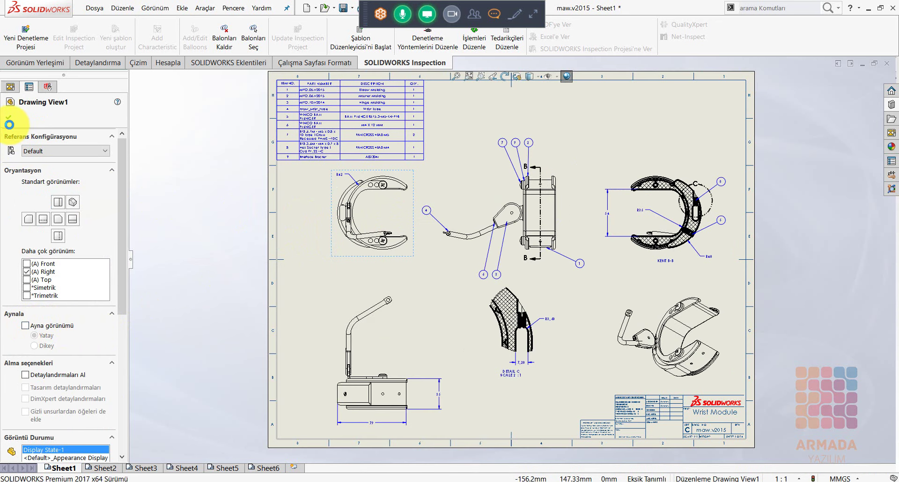
pyautogui.click(8, 118)
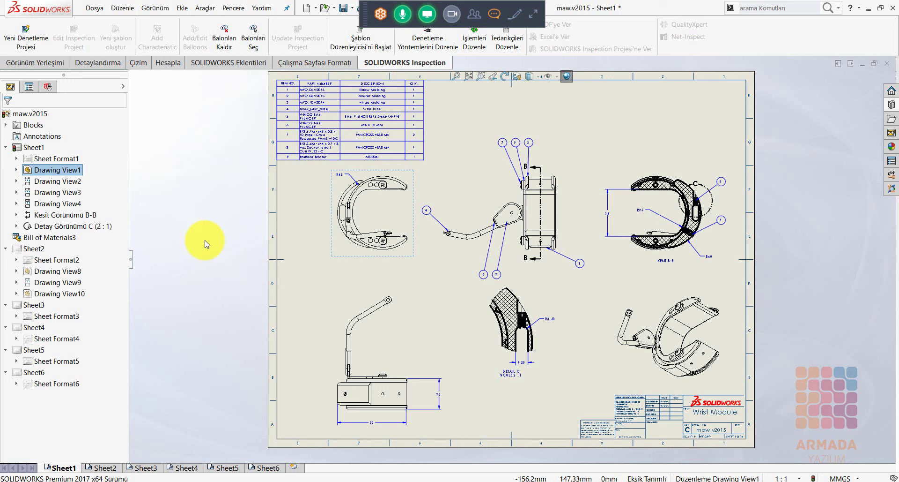
# In Sheet1's properties, choose the standard A2 (ANSI) landscape sheet format.
pyautogui.click(171, 203)
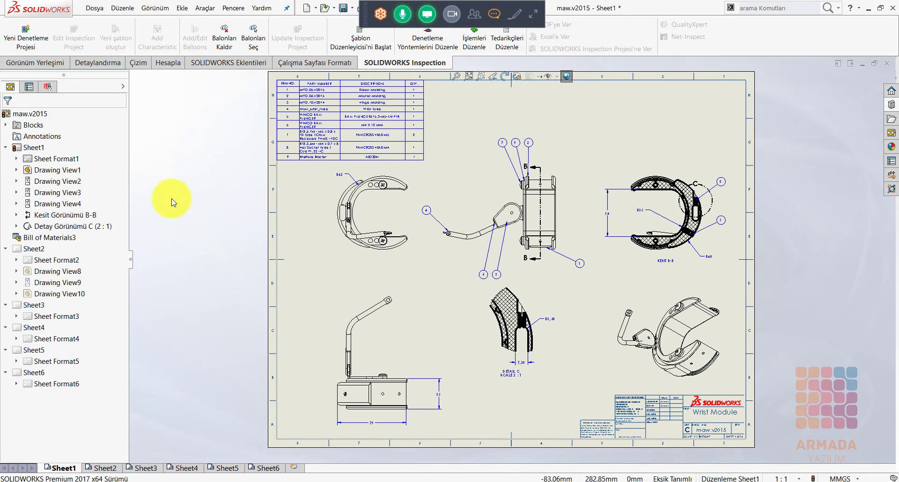
pyautogui.rightClick(33, 148)
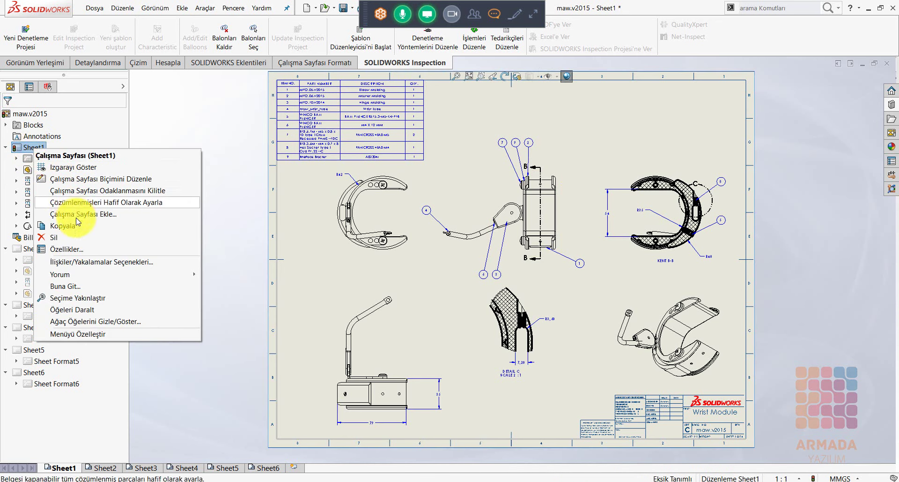
pyautogui.click(77, 248)
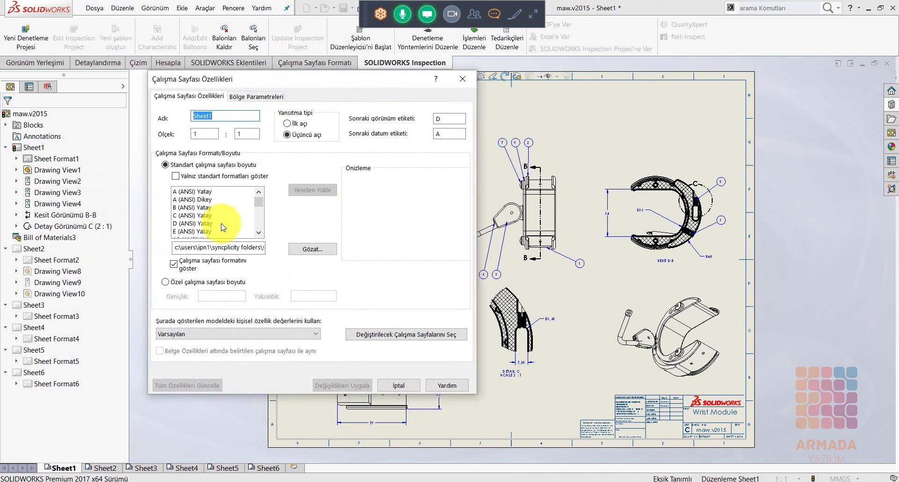
pyautogui.moveTo(258, 201)
pyautogui.mouseDown()
pyautogui.moveTo(260, 211)
pyautogui.moveTo(257, 198)
pyautogui.mouseUp()
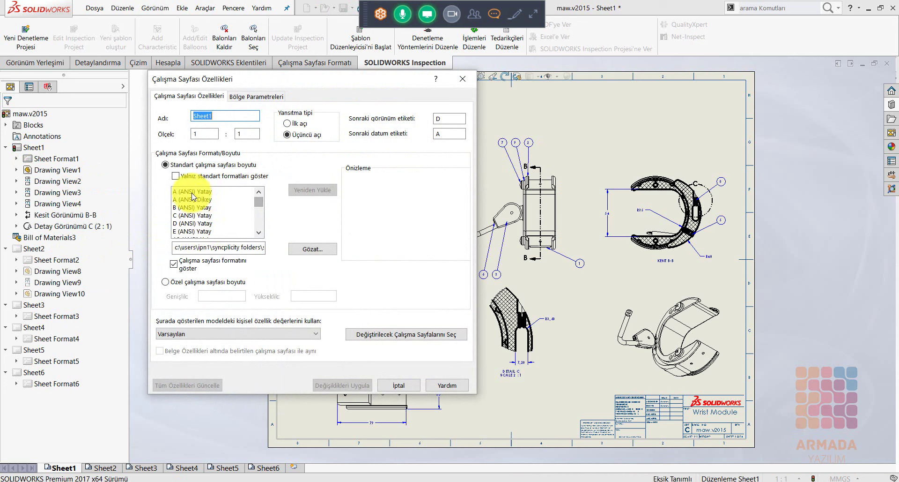
pyautogui.click(175, 176)
pyautogui.click(197, 208)
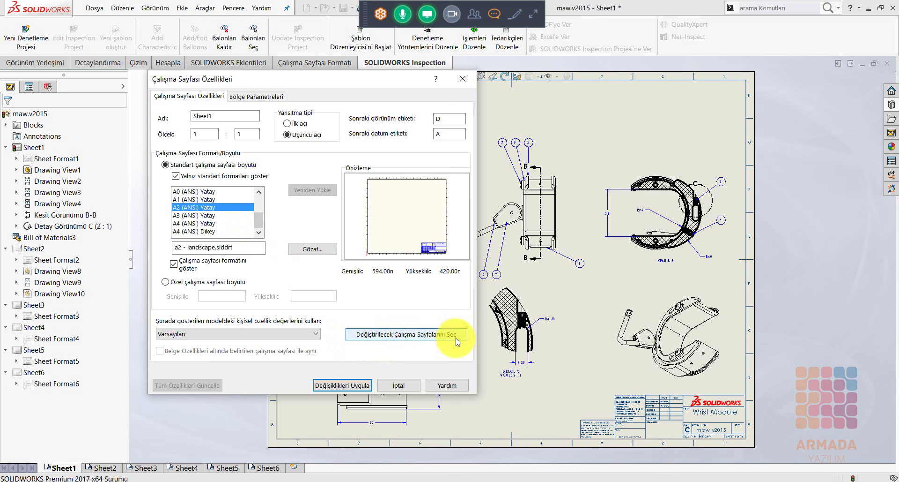
# Apply the A2 format to Sheet1, Sheet2, Sheet5 and Sheet6, keeping the modified notes.
pyautogui.click(397, 335)
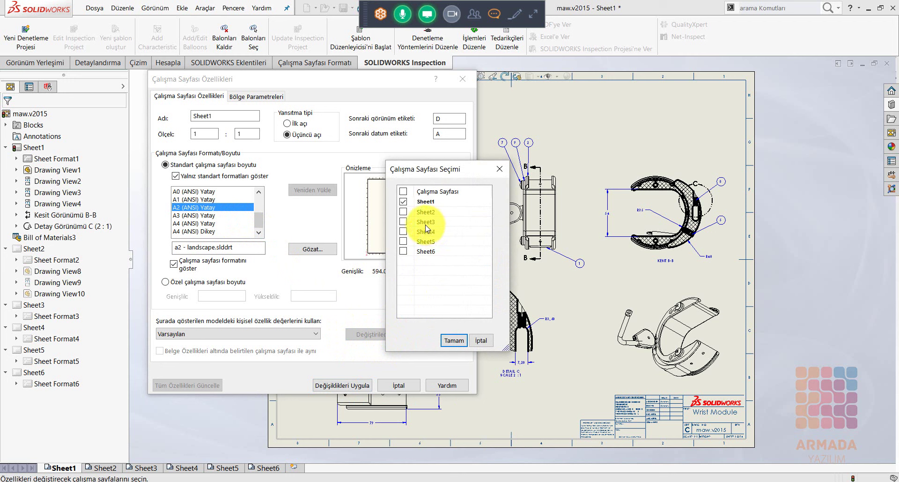
pyautogui.click(403, 212)
pyautogui.click(403, 241)
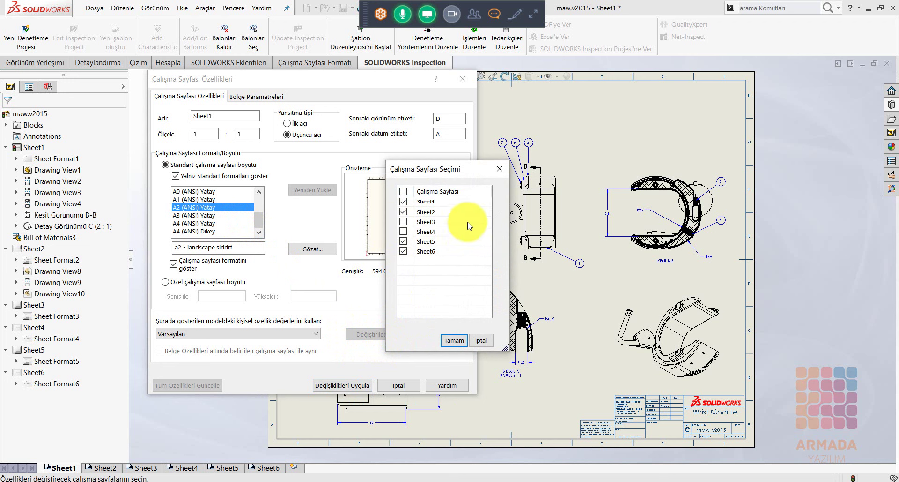
pyautogui.click(458, 340)
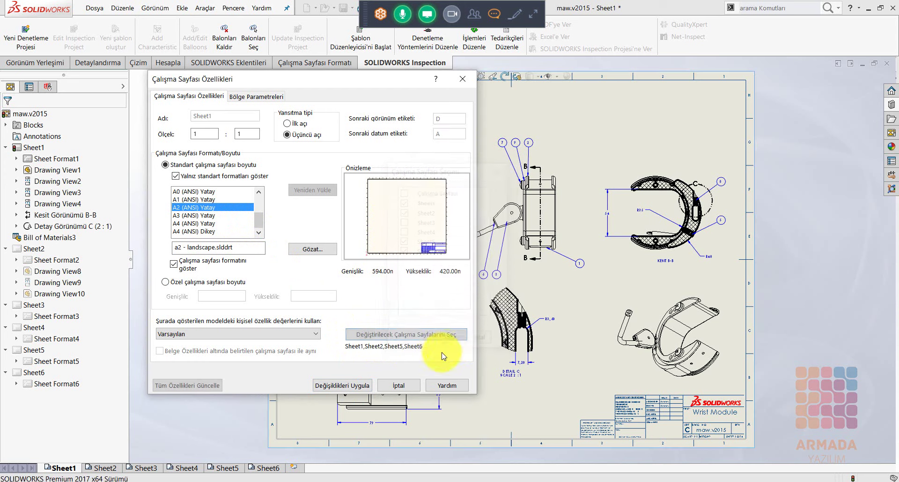
pyautogui.click(345, 386)
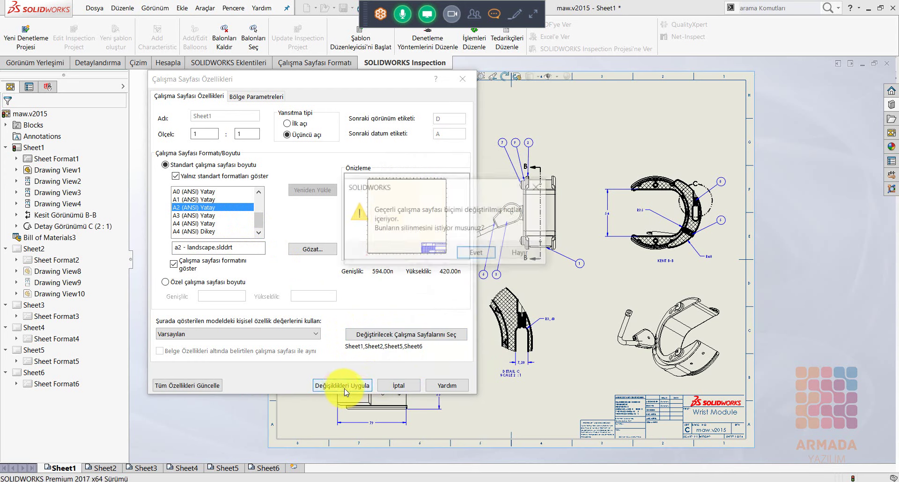
pyautogui.click(529, 251)
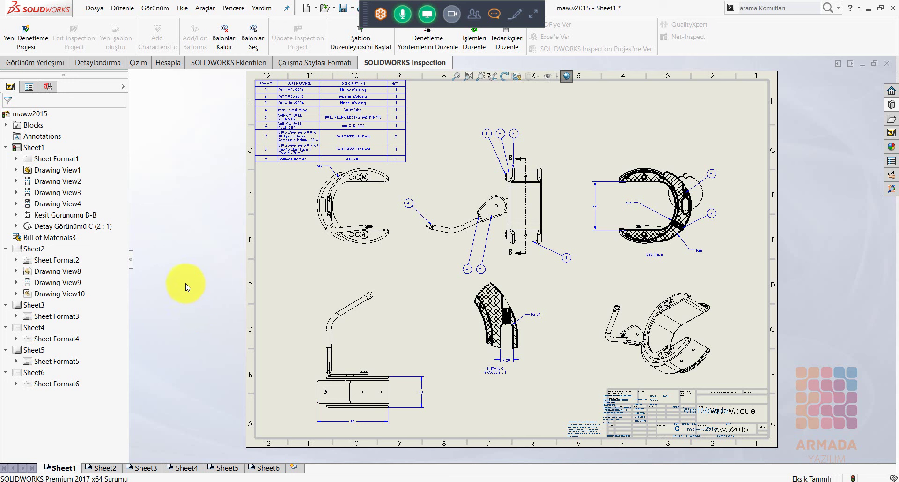
# Zoom into the bill of materials at the sheet's top-left and show the Annotation tools.
pyautogui.moveTo(177, 247); pyautogui.dragTo(186, 237, button='right')
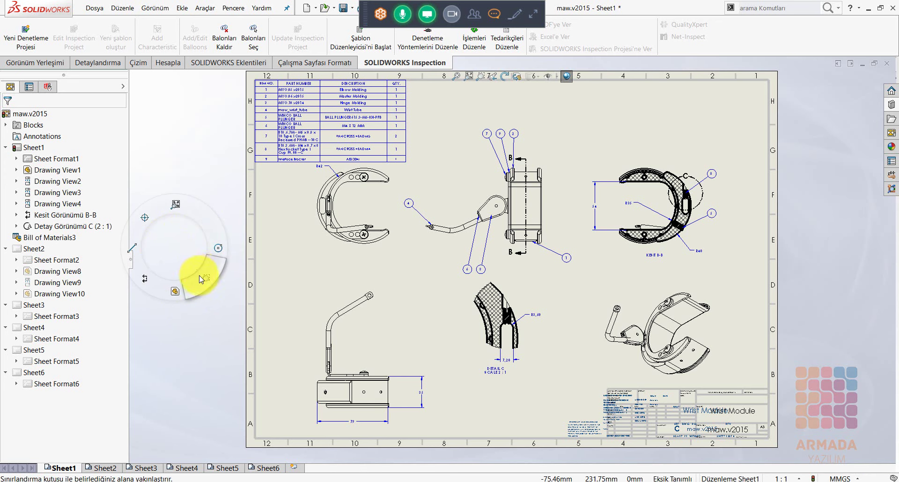
pyautogui.moveTo(218, 73); pyautogui.dragTo(484, 263)
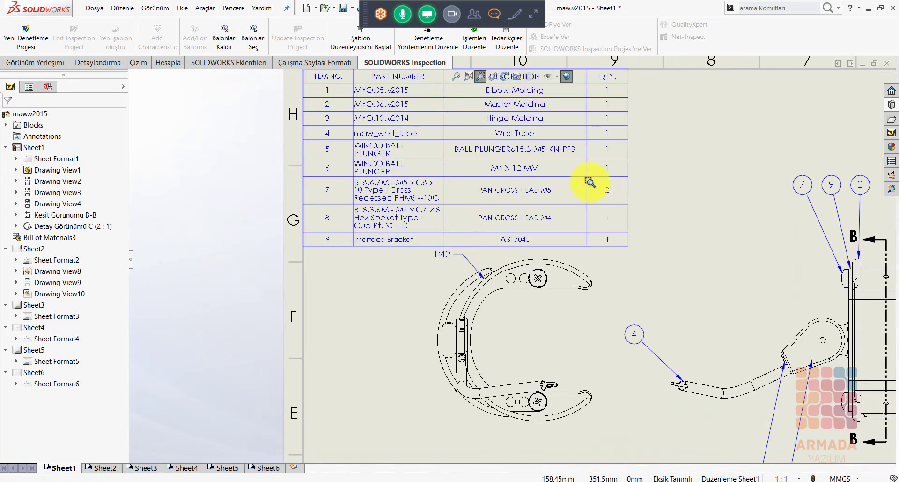
pyautogui.scroll(2, 588, 181)
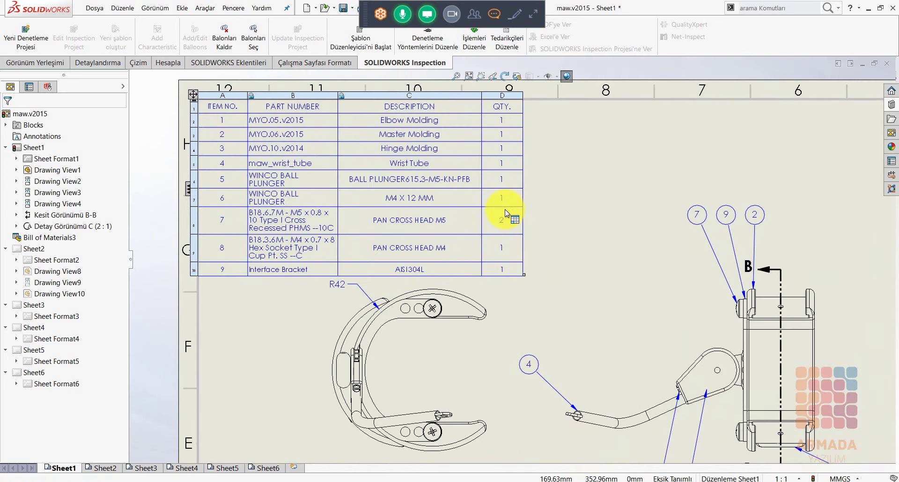
pyautogui.click(105, 64)
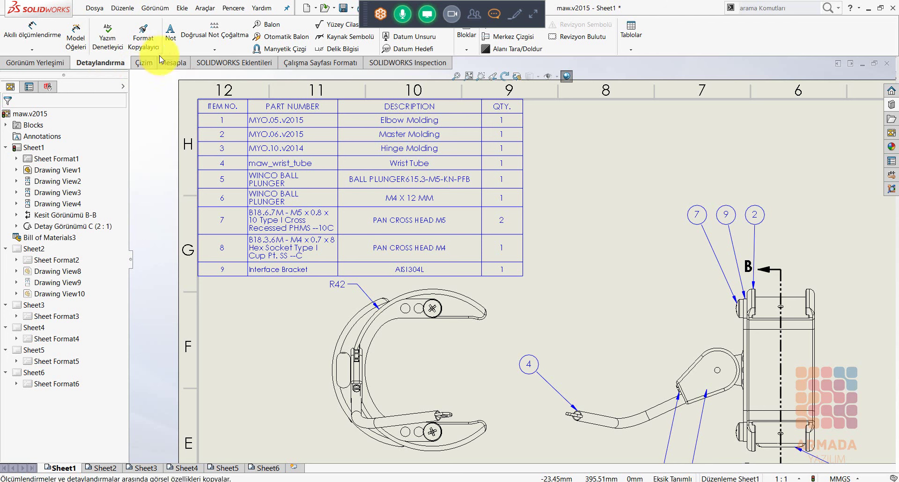
# Add a leadered note '1xWrist Tube' on the wrist tube, linked to its BOM QTY and description cells.
pyautogui.click(171, 33)
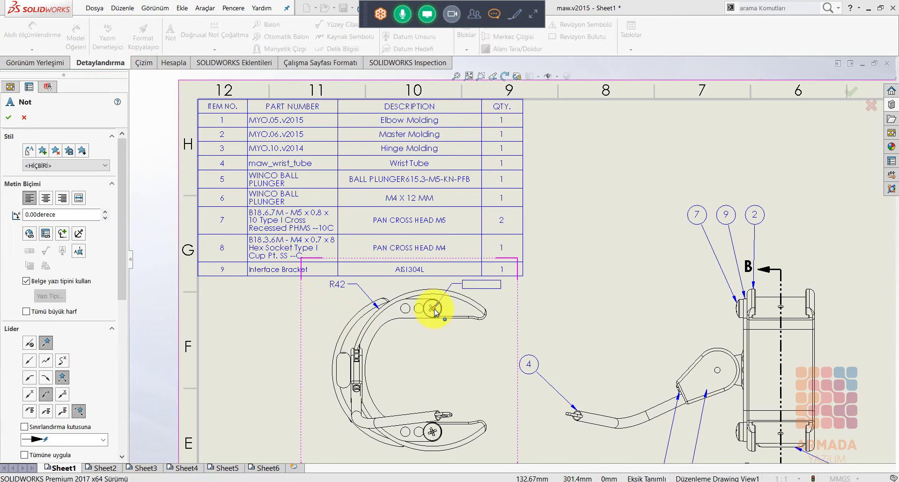
pyautogui.write('2')
pyautogui.click(596, 418)
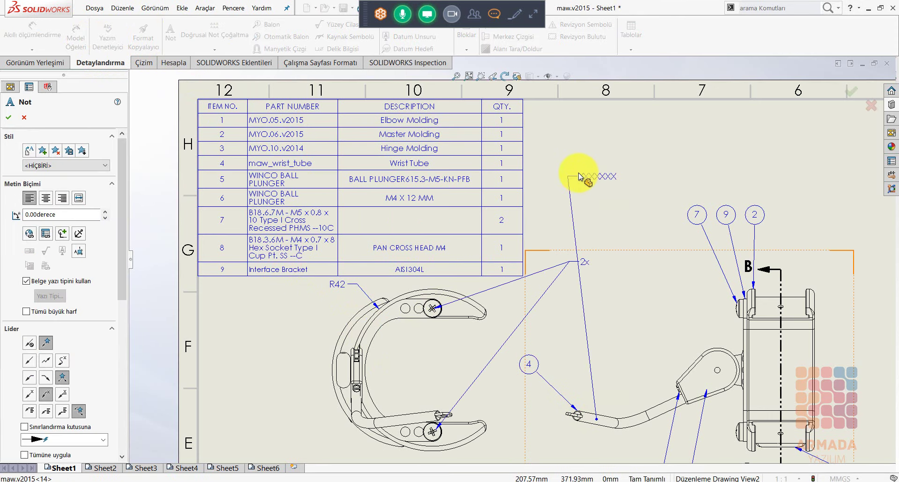
pyautogui.click(583, 177)
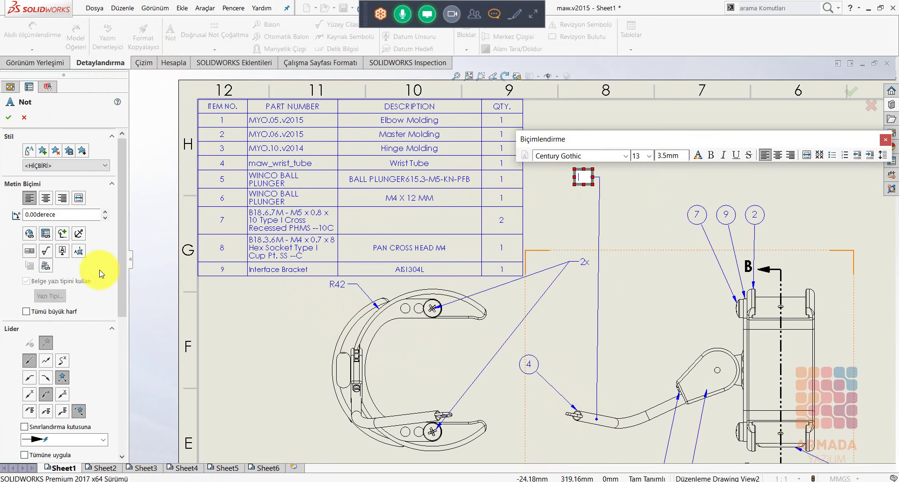
pyautogui.click(46, 266)
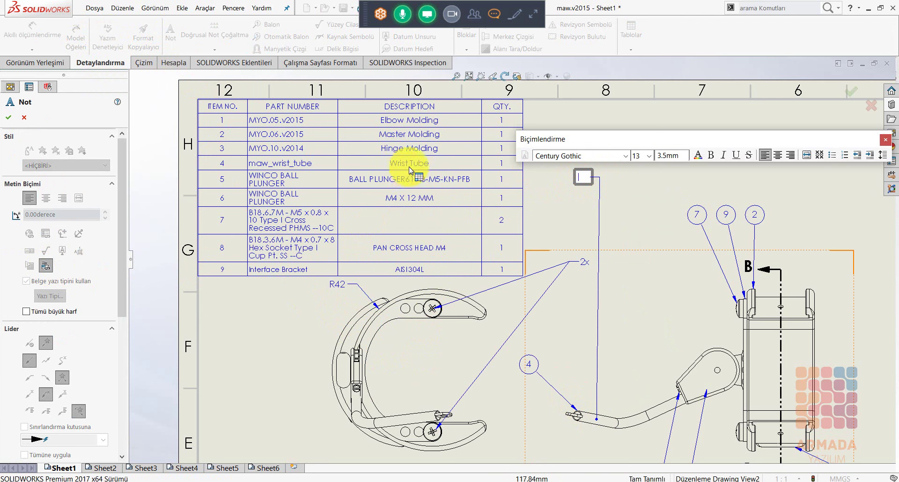
pyautogui.click(503, 163)
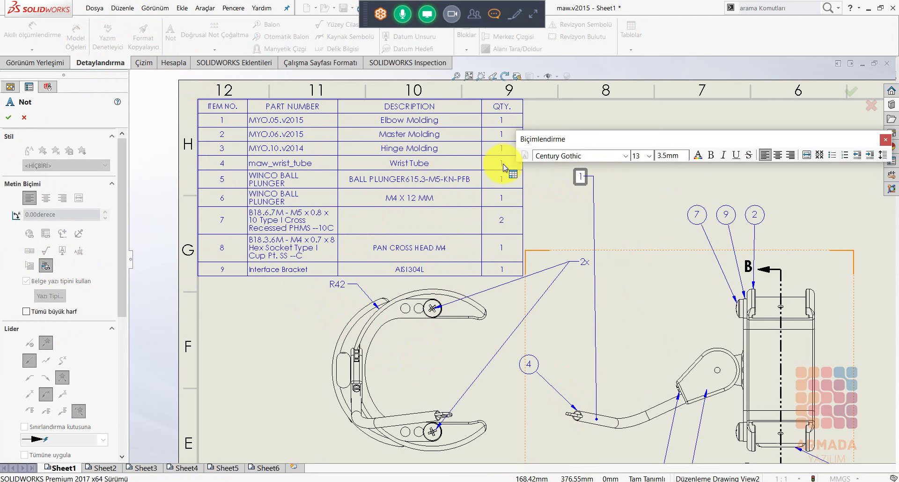
pyautogui.write('x')
pyautogui.click(412, 163)
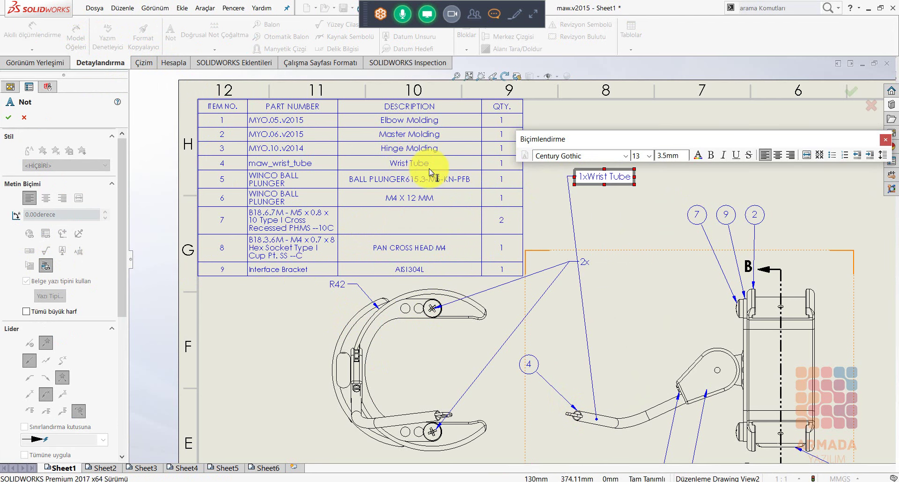
pyautogui.click(8, 117)
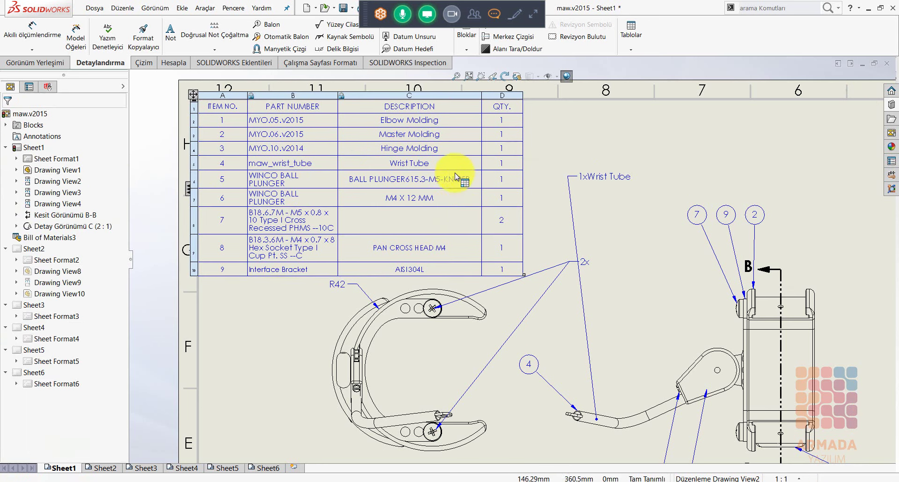
# Change the linked Wrist Tube BOM description to 'Wrist Tubex30', then switch to PowerPoint.
pyautogui.doubleClick(435, 165)
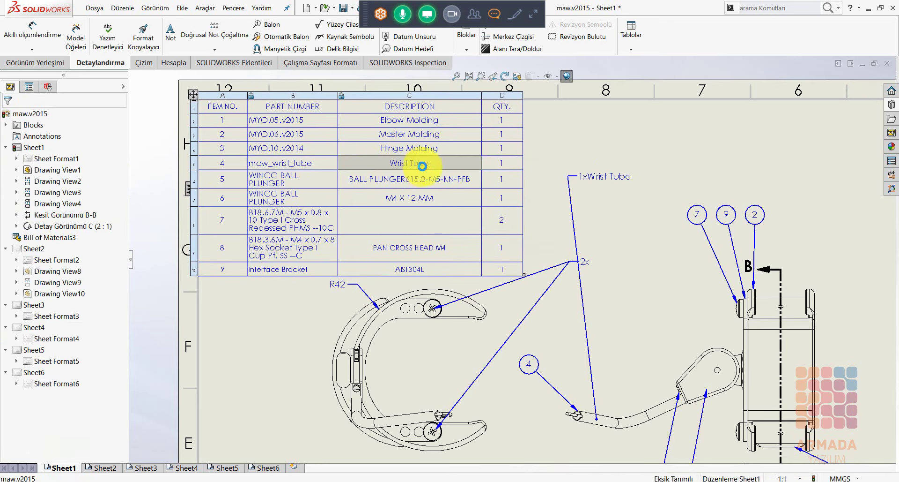
pyautogui.click(439, 263)
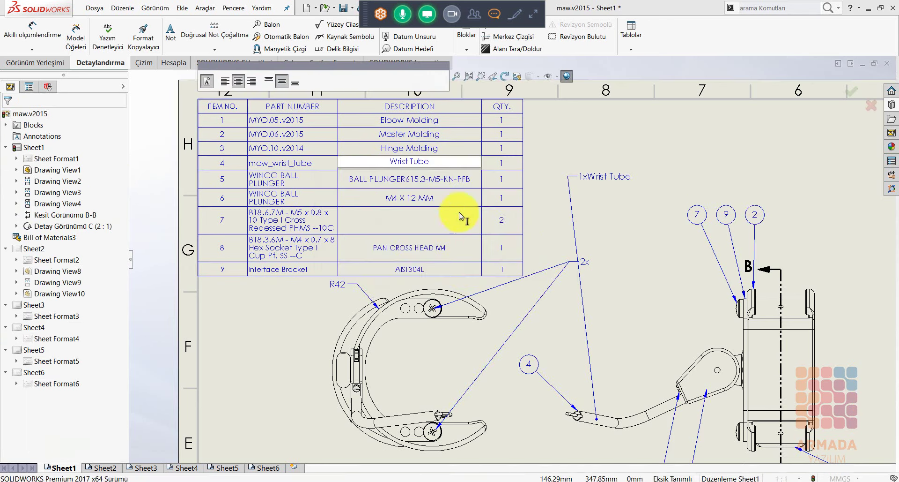
pyautogui.write('x')
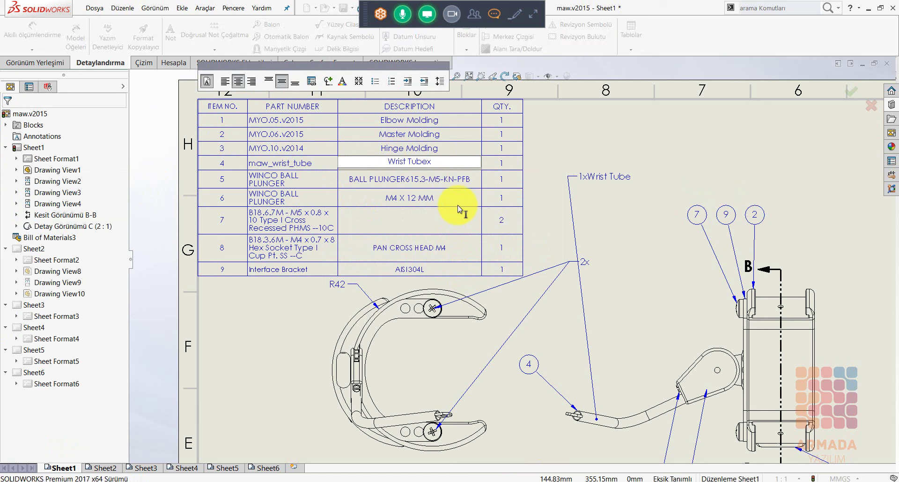
pyautogui.write('30')
pyautogui.press('Return')
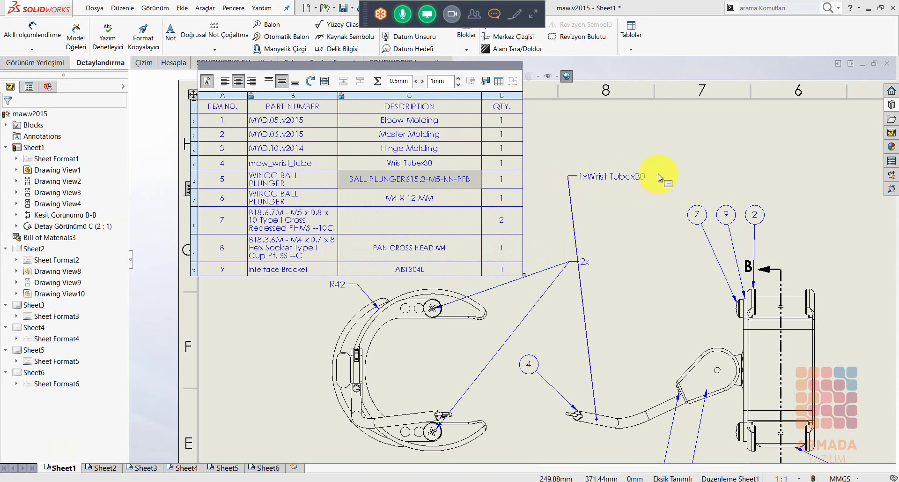
pyautogui.hotkey('alt', 'Tab')
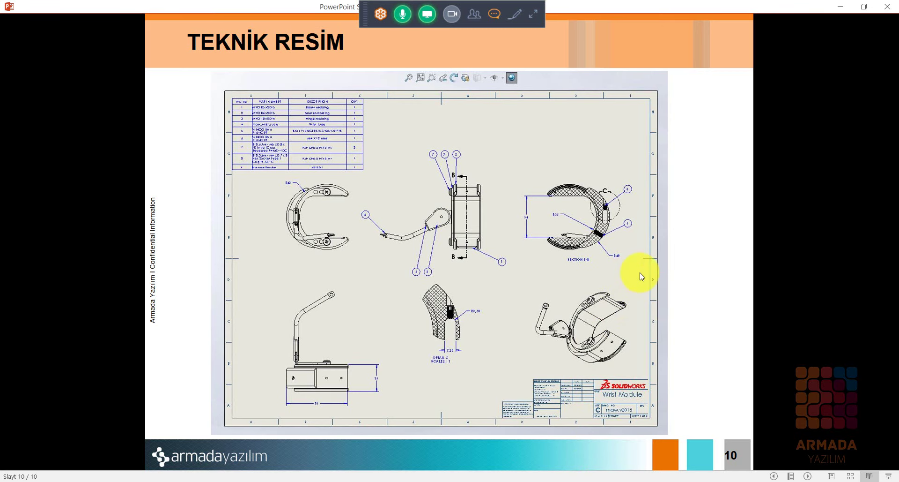